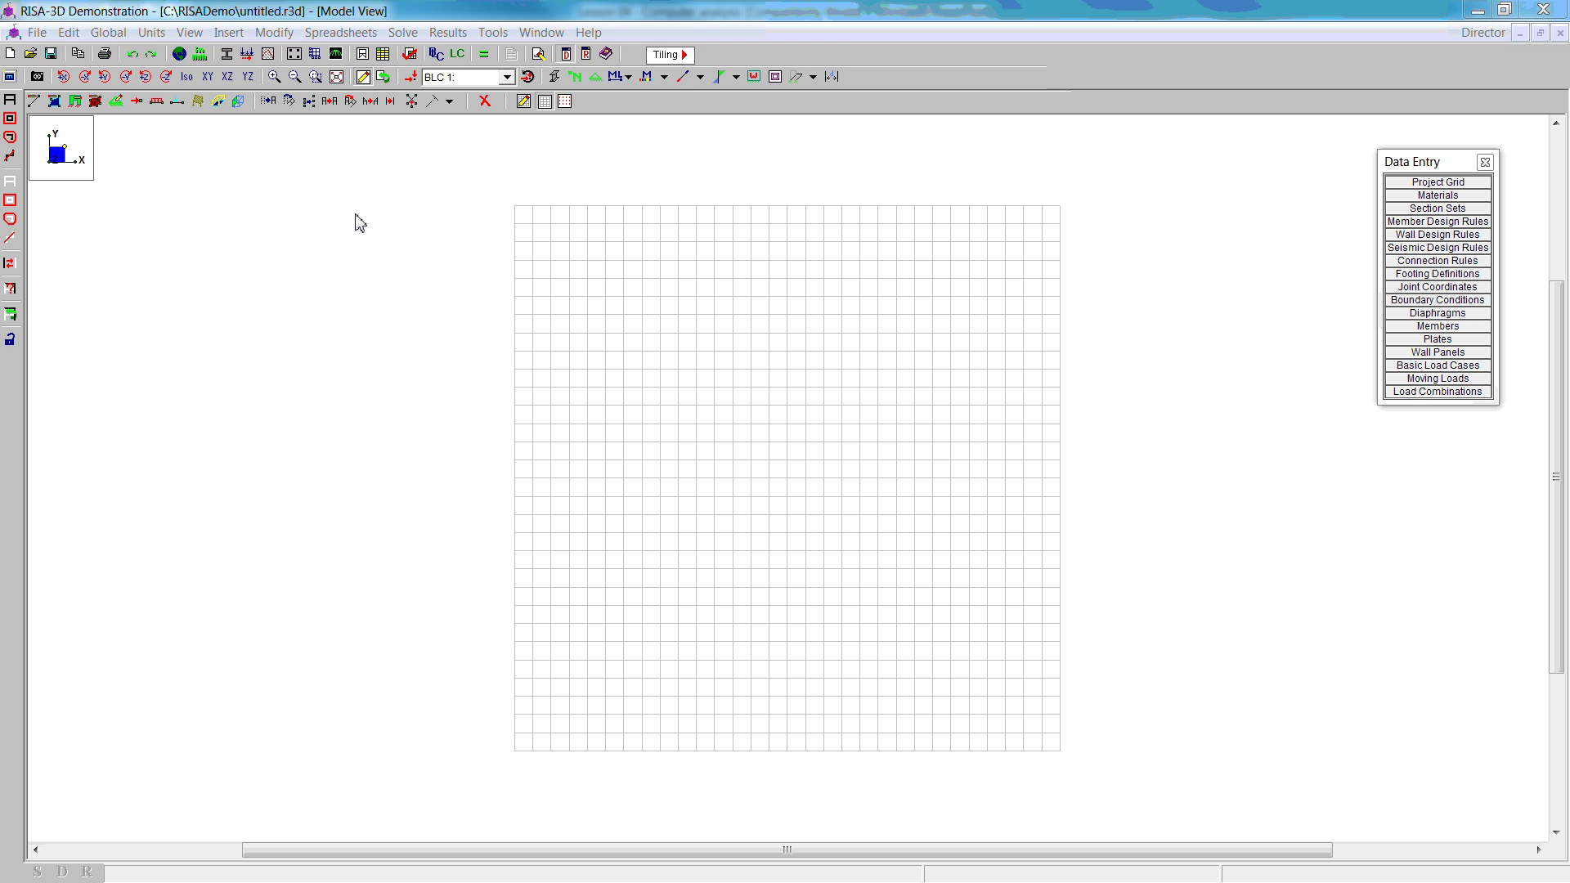
Step: In Global Parameters, set hot-rolled steel to AISC 14th (360-10): LRFD with Adjust Stiffness No
{"action": "left_click", "coordinate": [113, 36]}
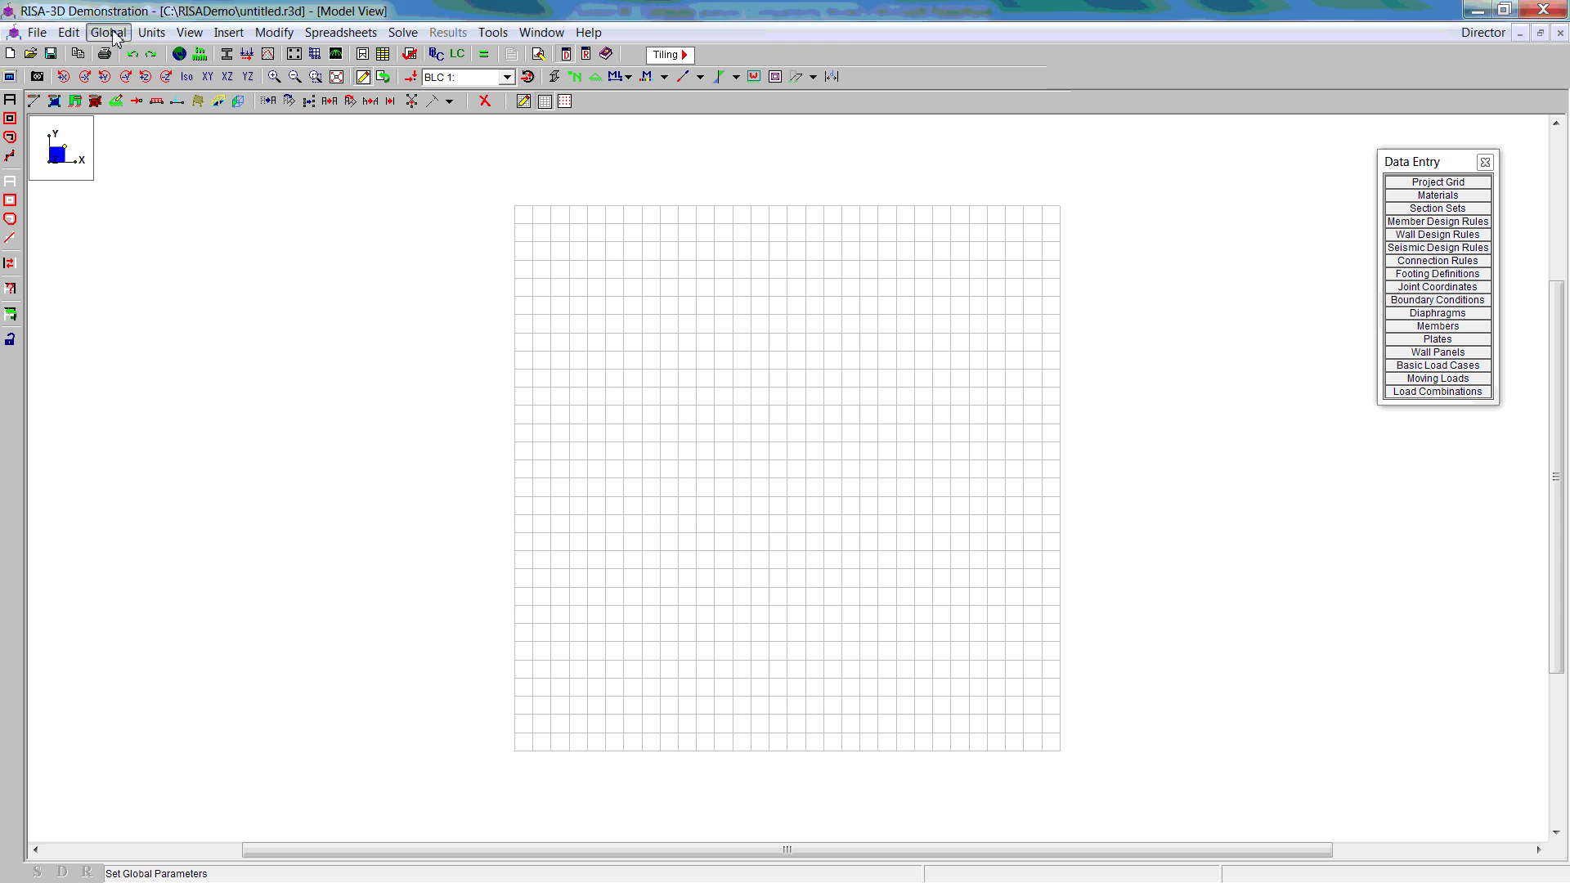
{"action": "left_click", "coordinate": [706, 286]}
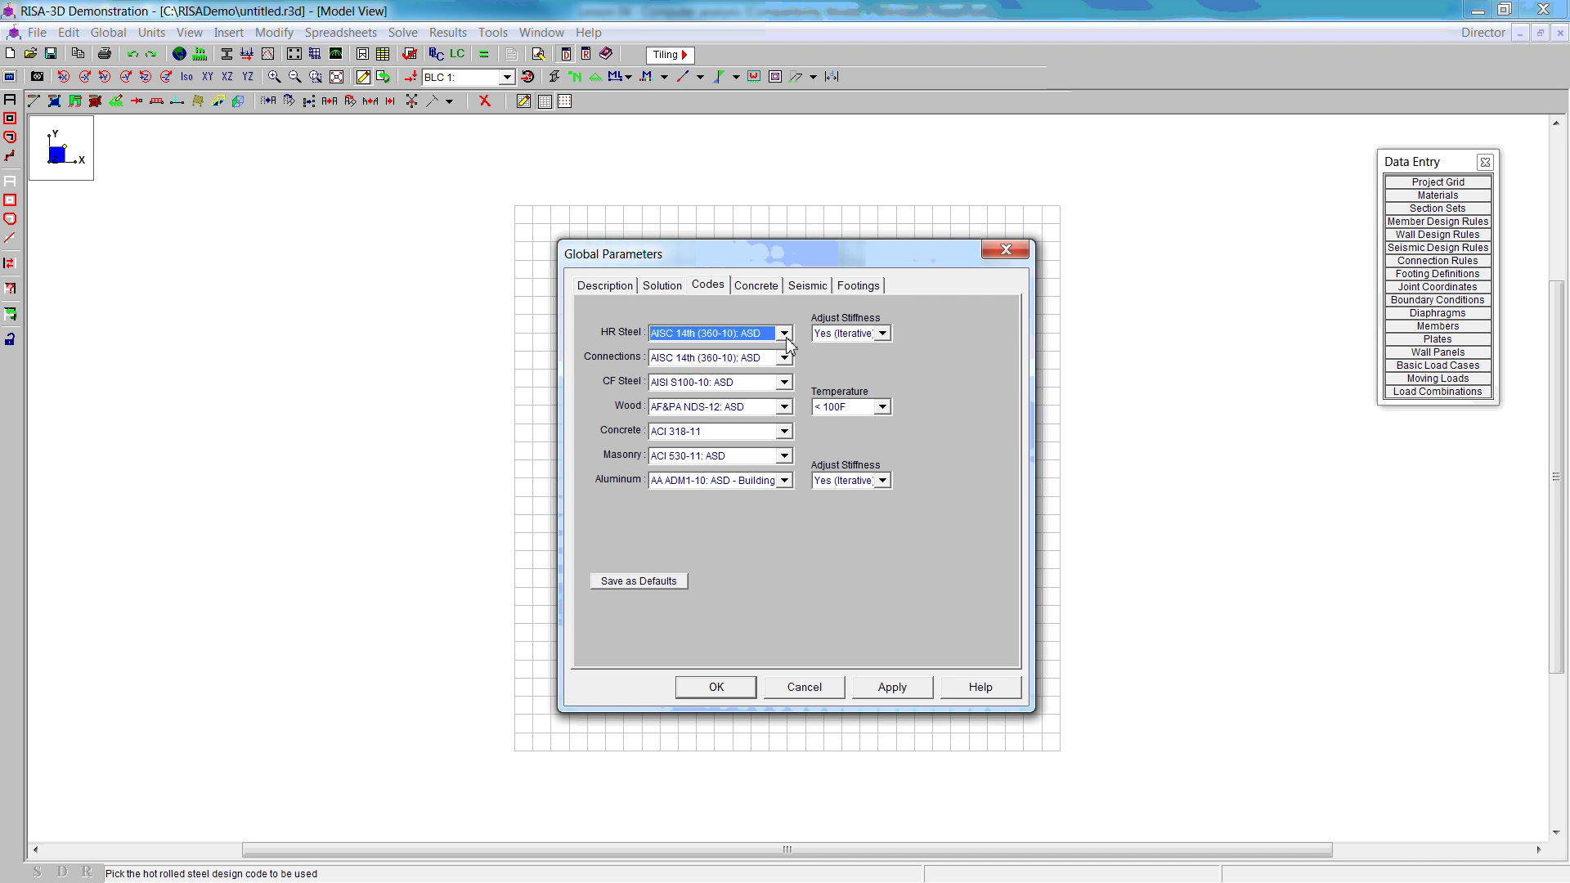
{"action": "left_click", "coordinate": [786, 338]}
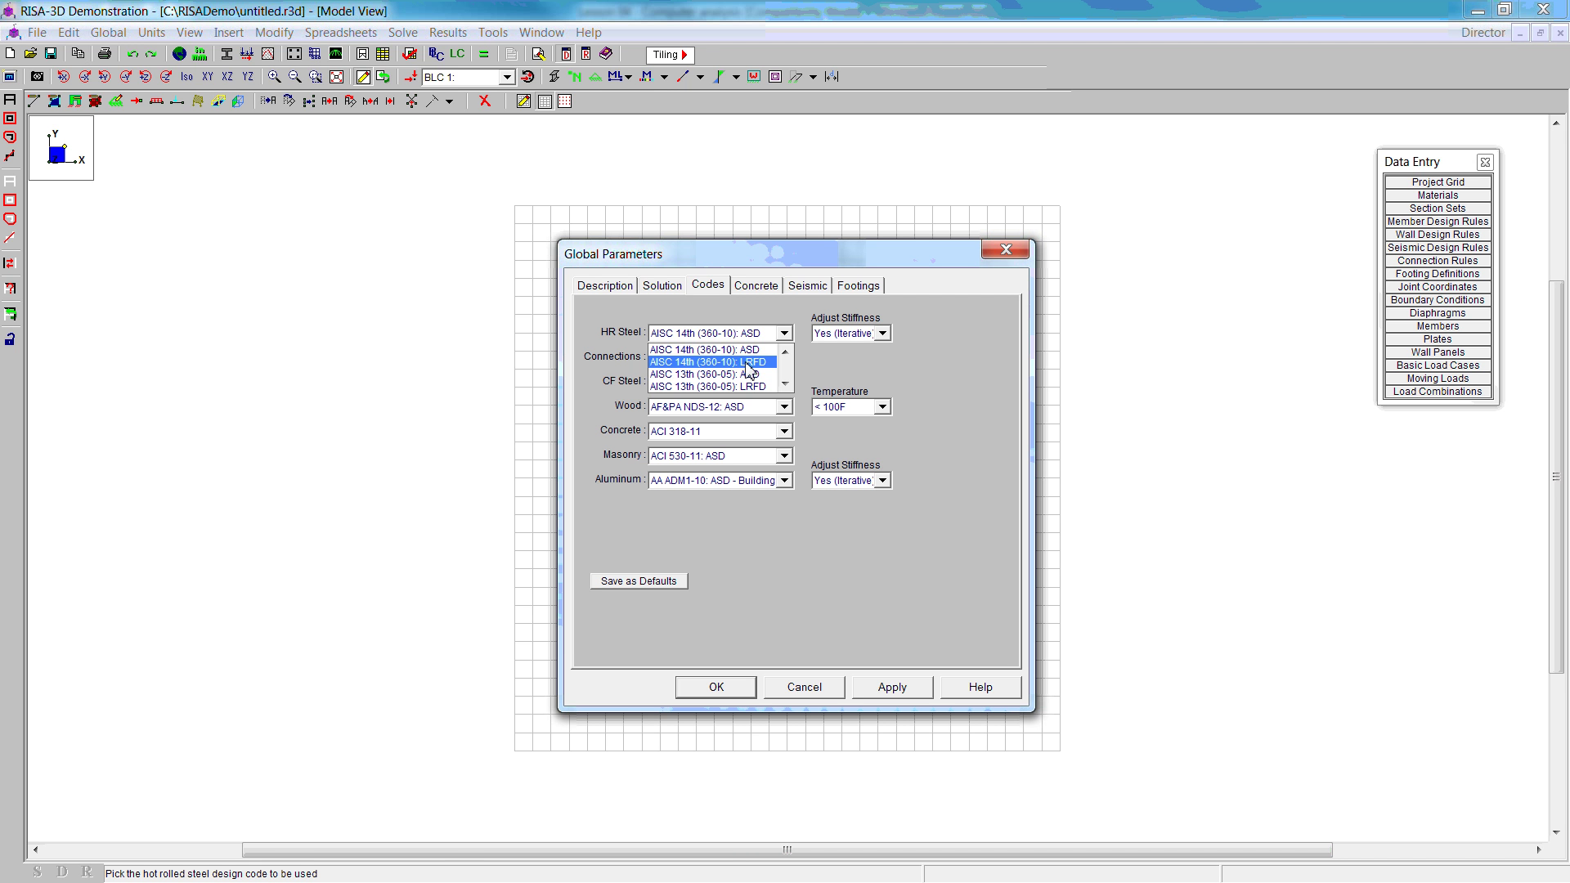
{"action": "left_click", "coordinate": [746, 363]}
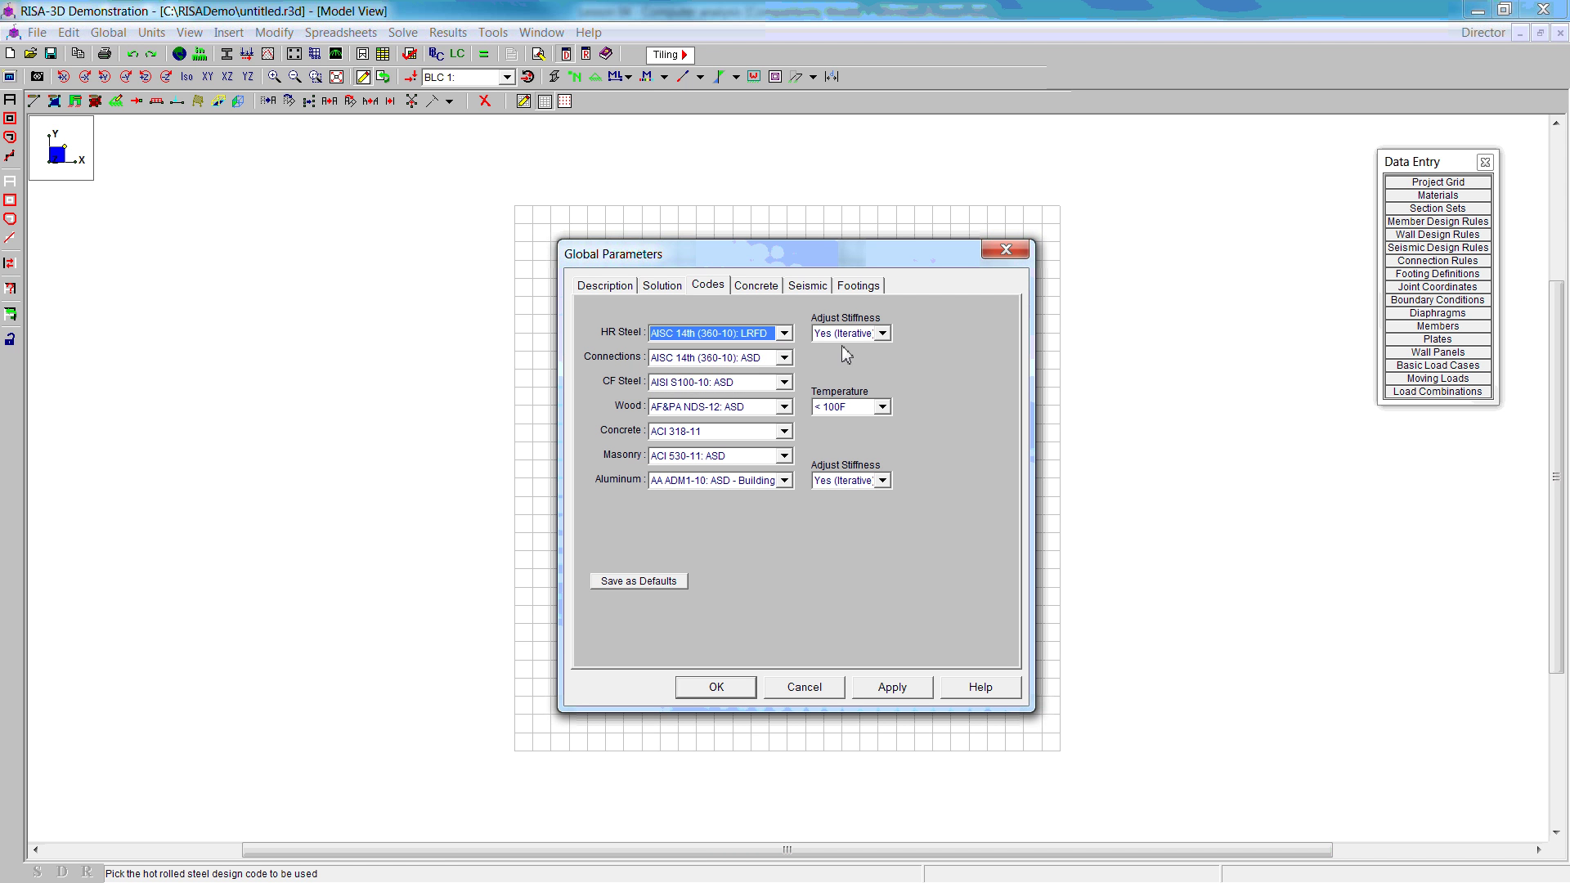
{"action": "left_click", "coordinate": [883, 335]}
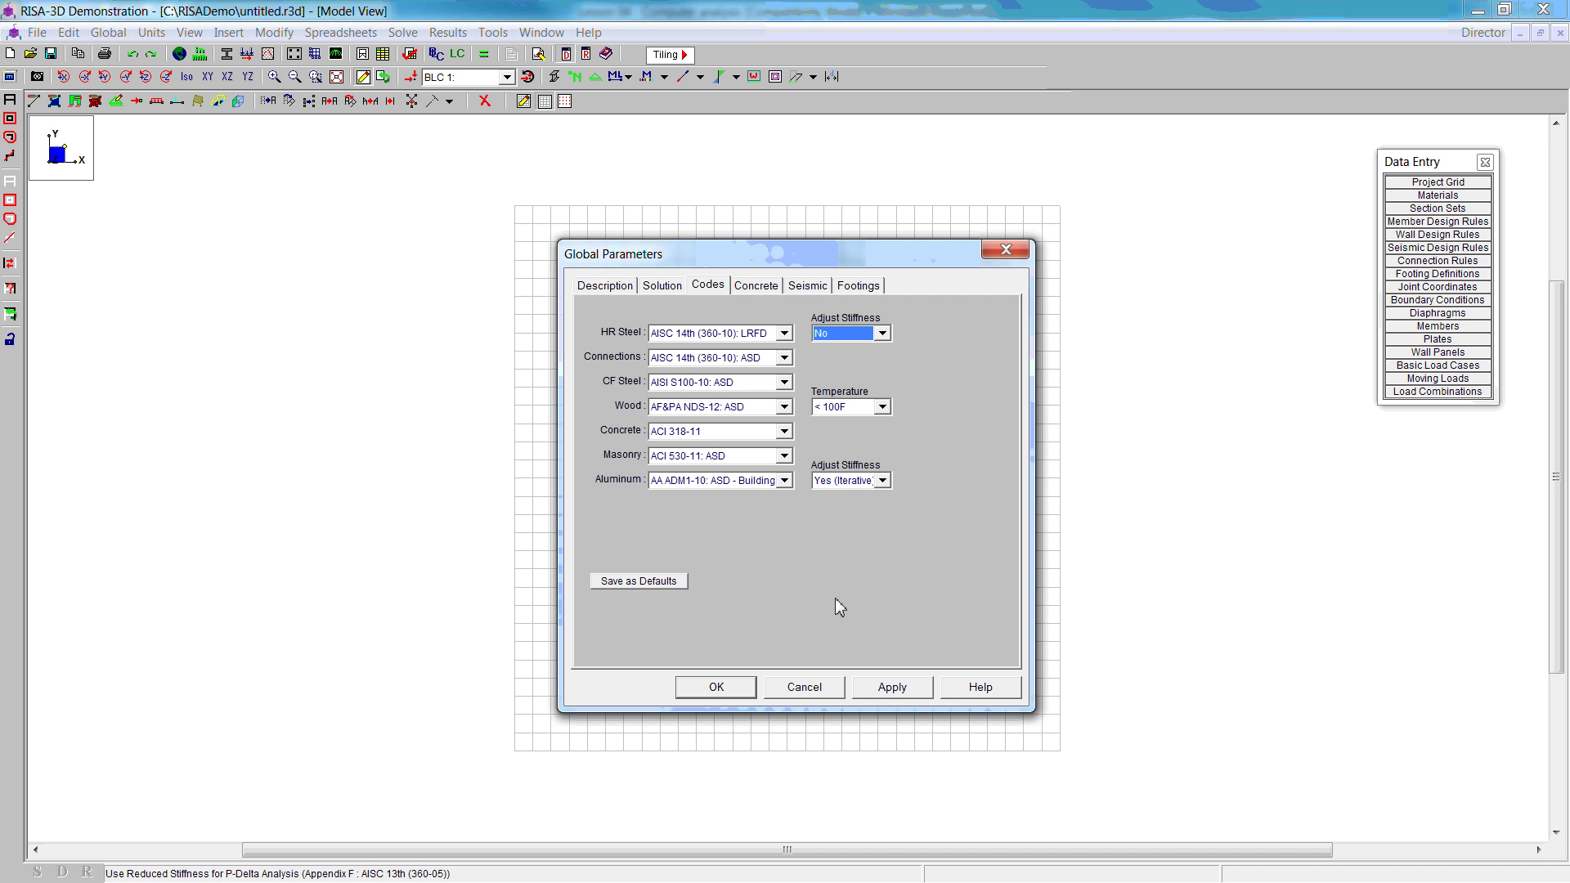
{"action": "left_click", "coordinate": [895, 690]}
{"action": "left_click", "coordinate": [720, 693]}
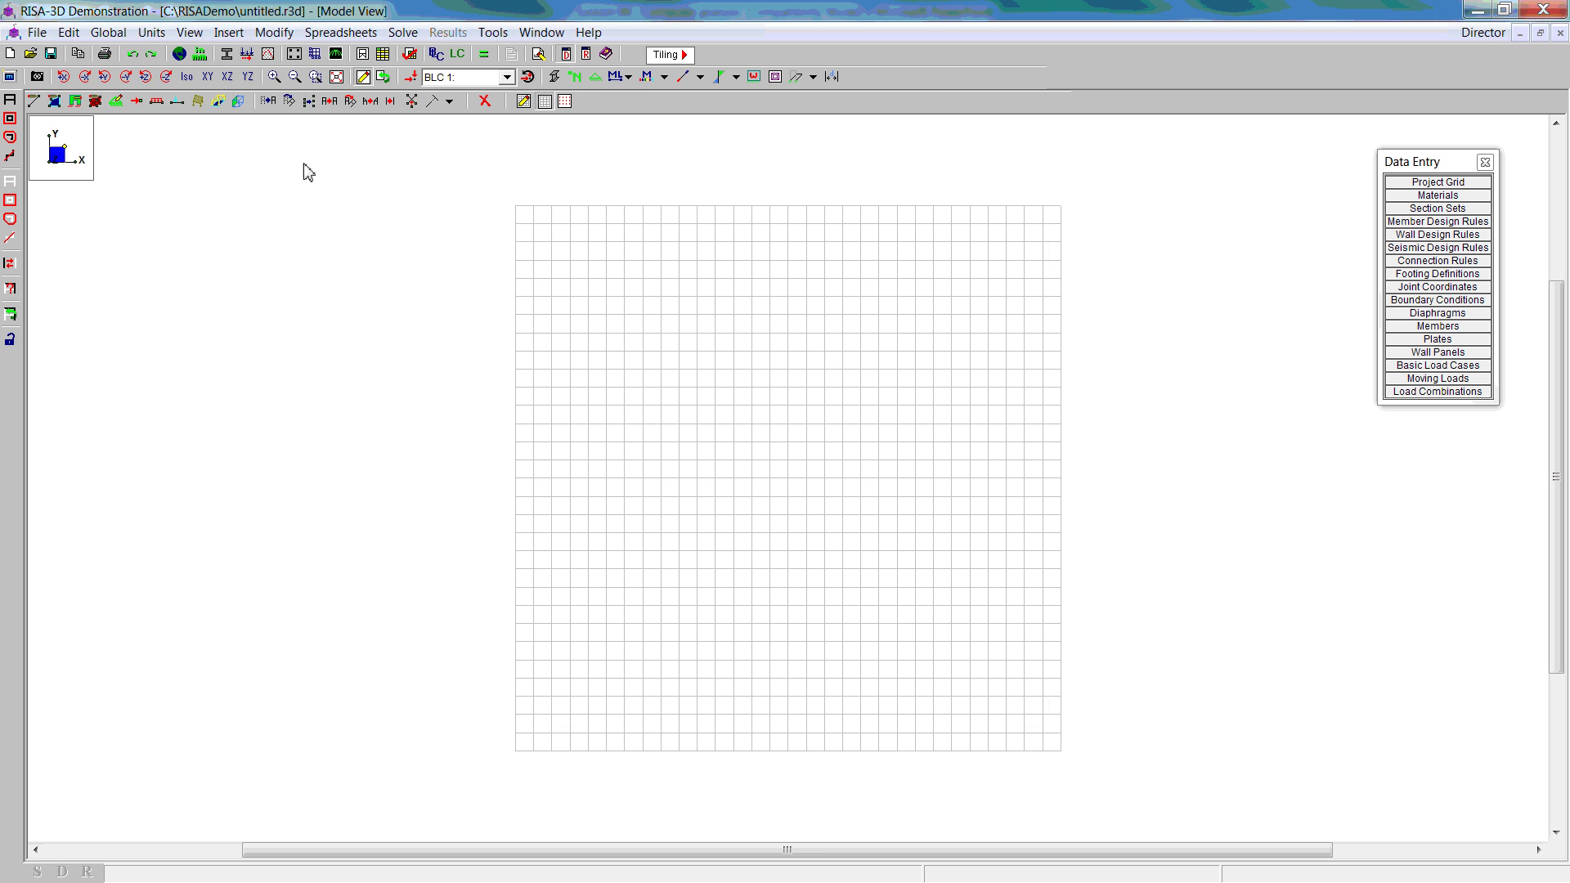
Step: Change the drawing grid to 2@10 ft increments in X and 9@3 ft in Y
{"action": "left_click", "coordinate": [524, 101]}
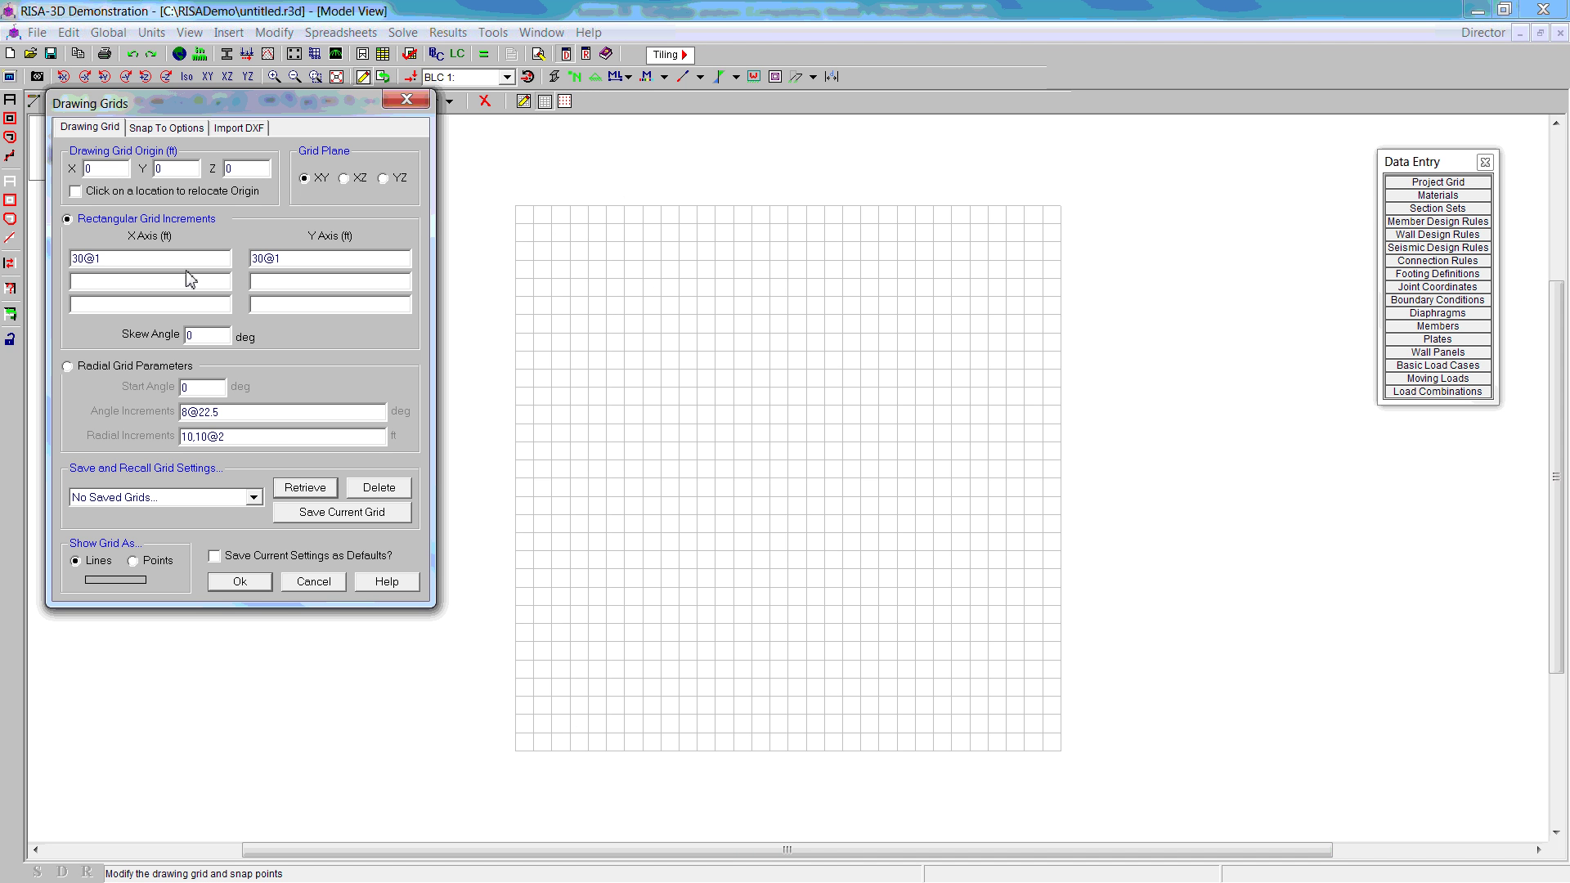
{"action": "left_click_drag", "start_coordinate": [86, 261], "coordinate": [63, 260]}
{"action": "type", "text": "2"}
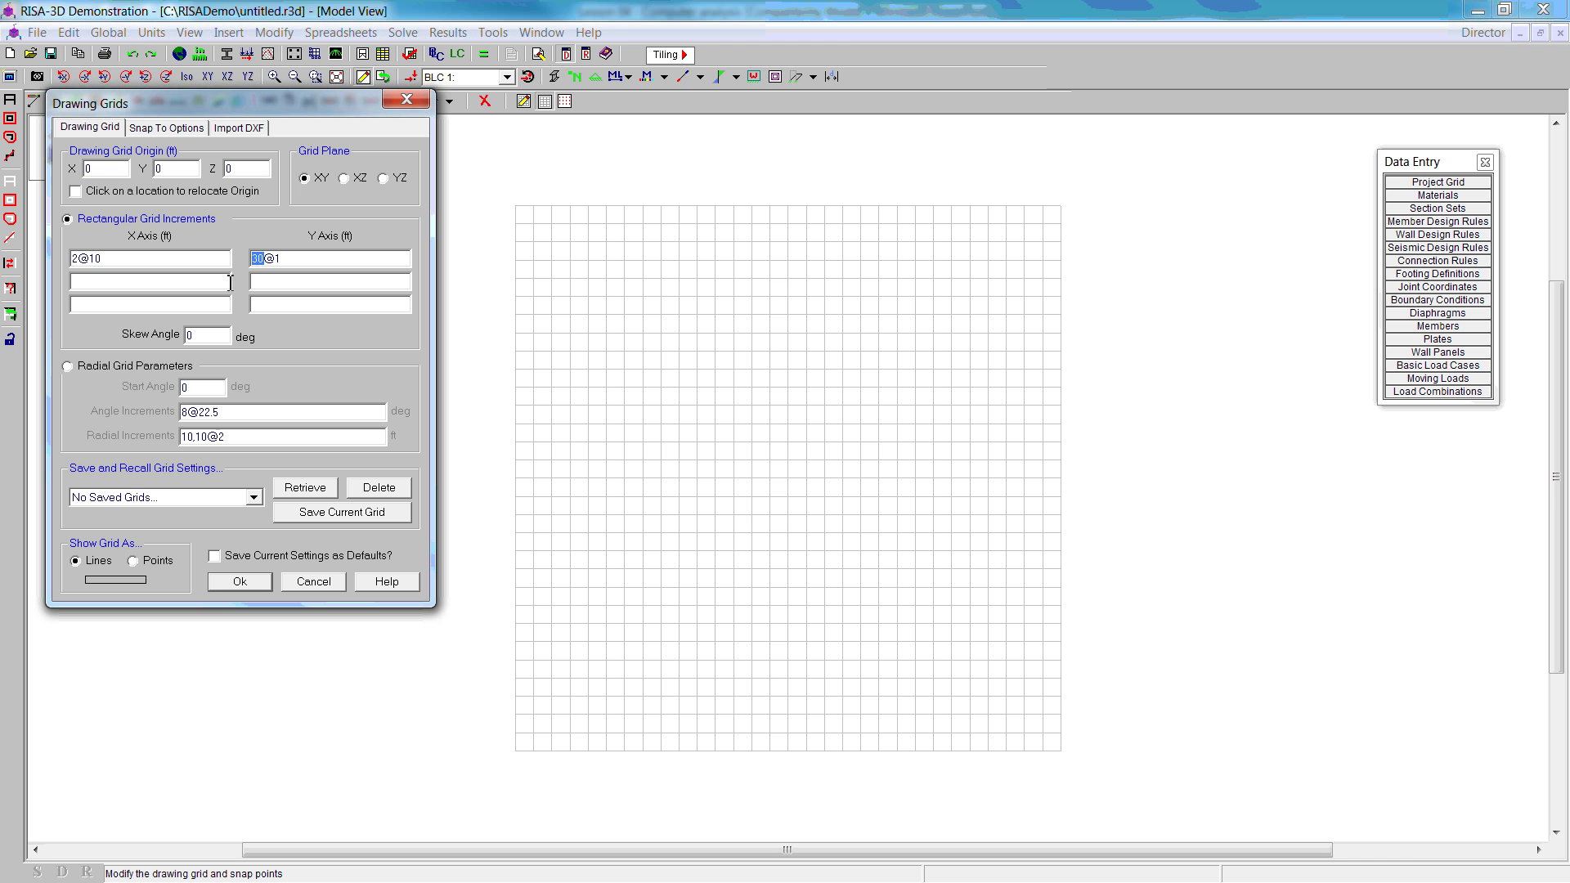
{"action": "type", "text": "9@3"}
{"action": "left_click", "coordinate": [239, 582]}
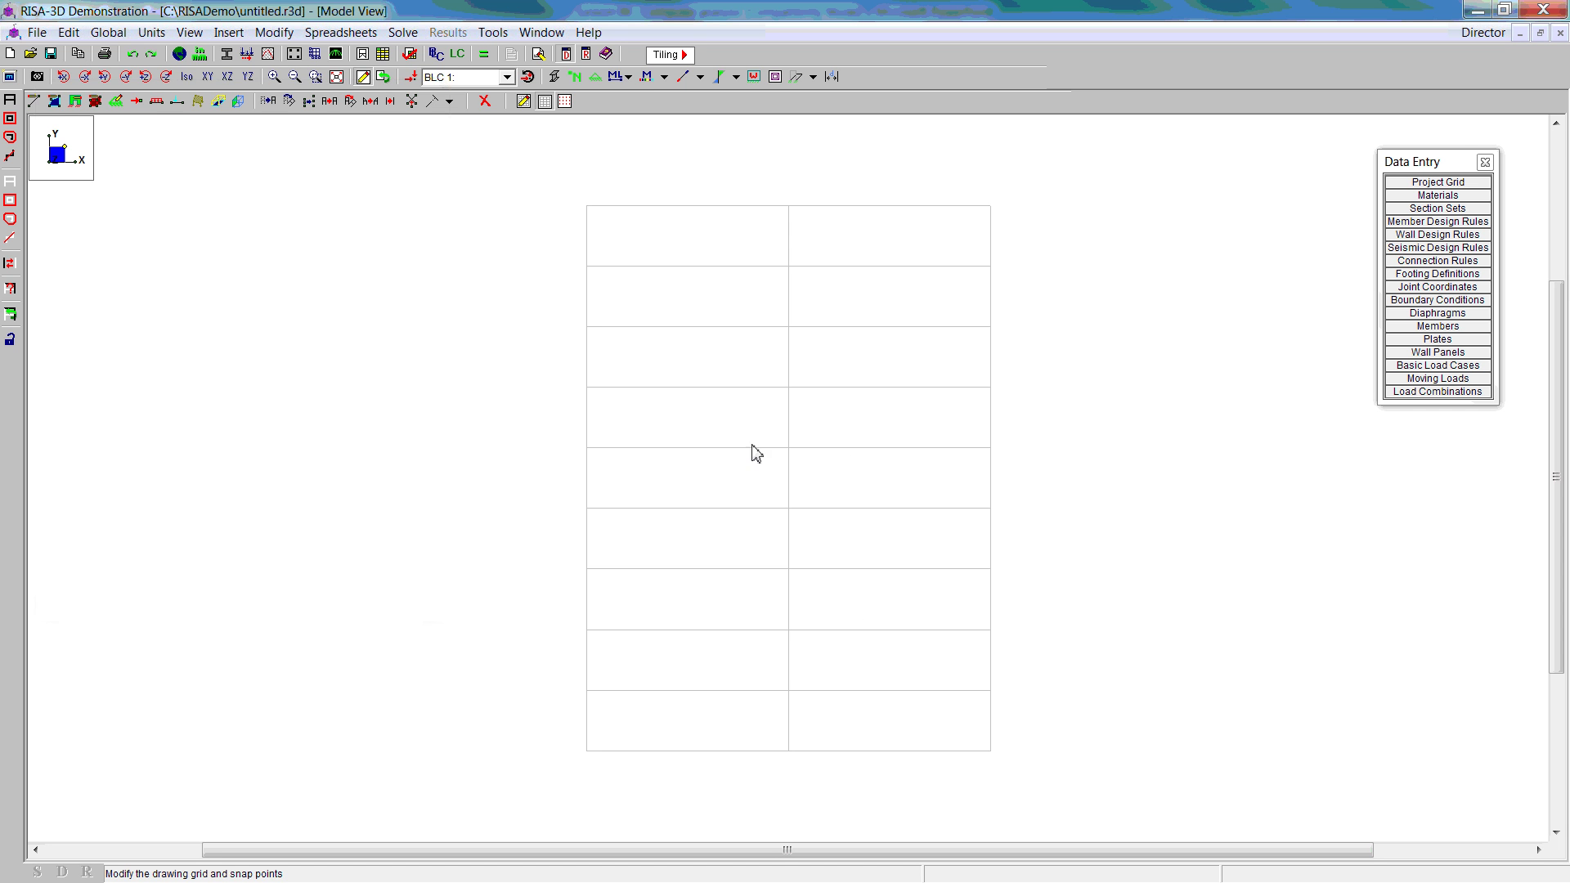
Step: Set new members to W14x90 columns of A992 steel
{"action": "left_click", "coordinate": [34, 101]}
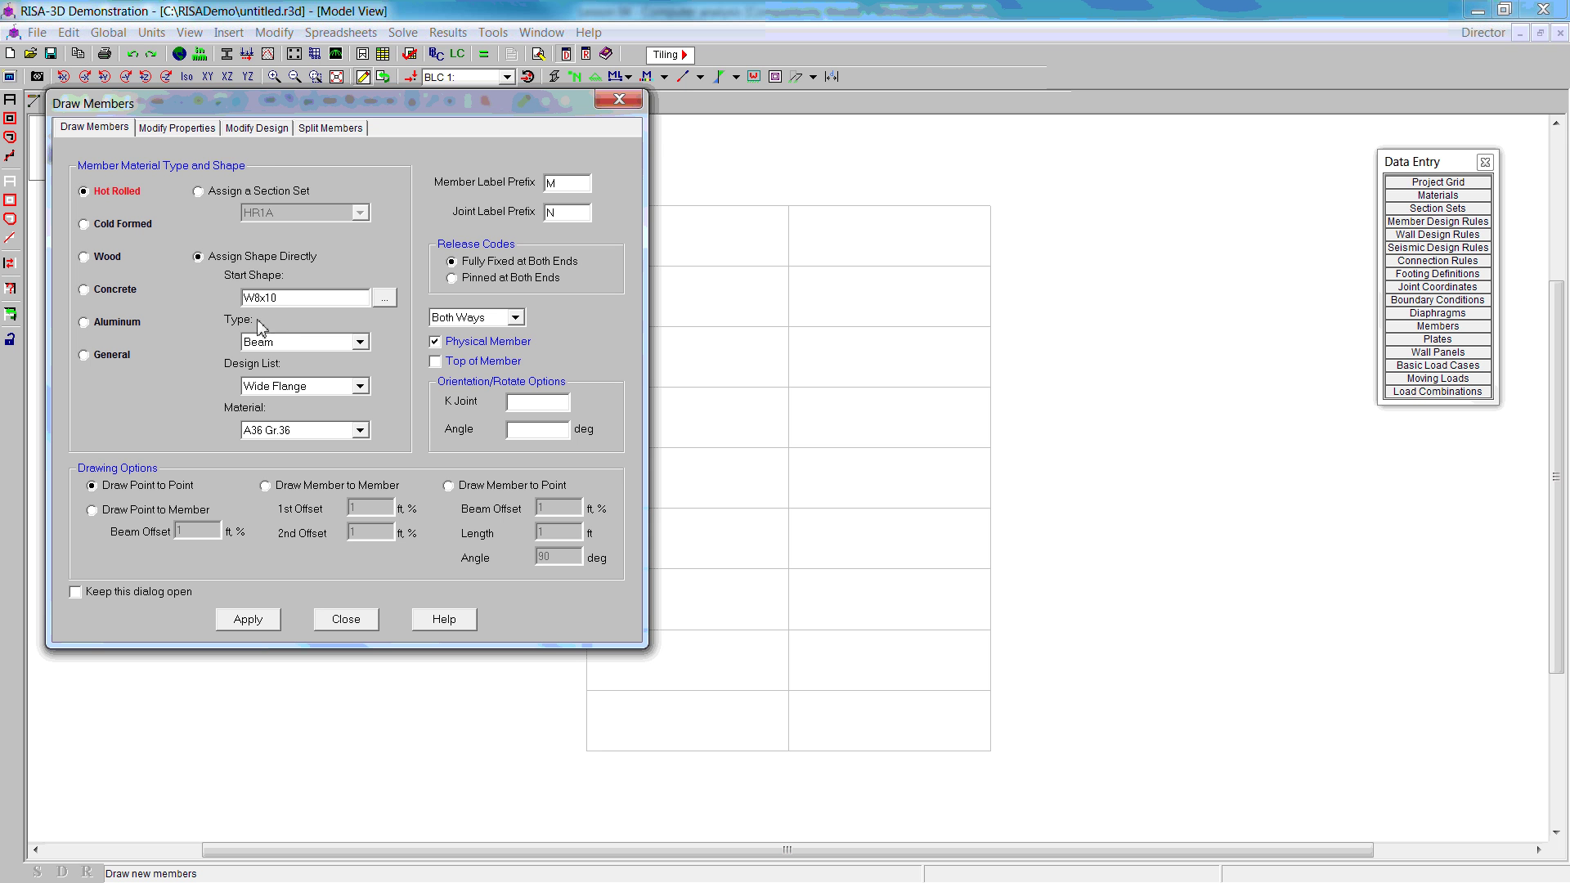
{"action": "left_click", "coordinate": [385, 299]}
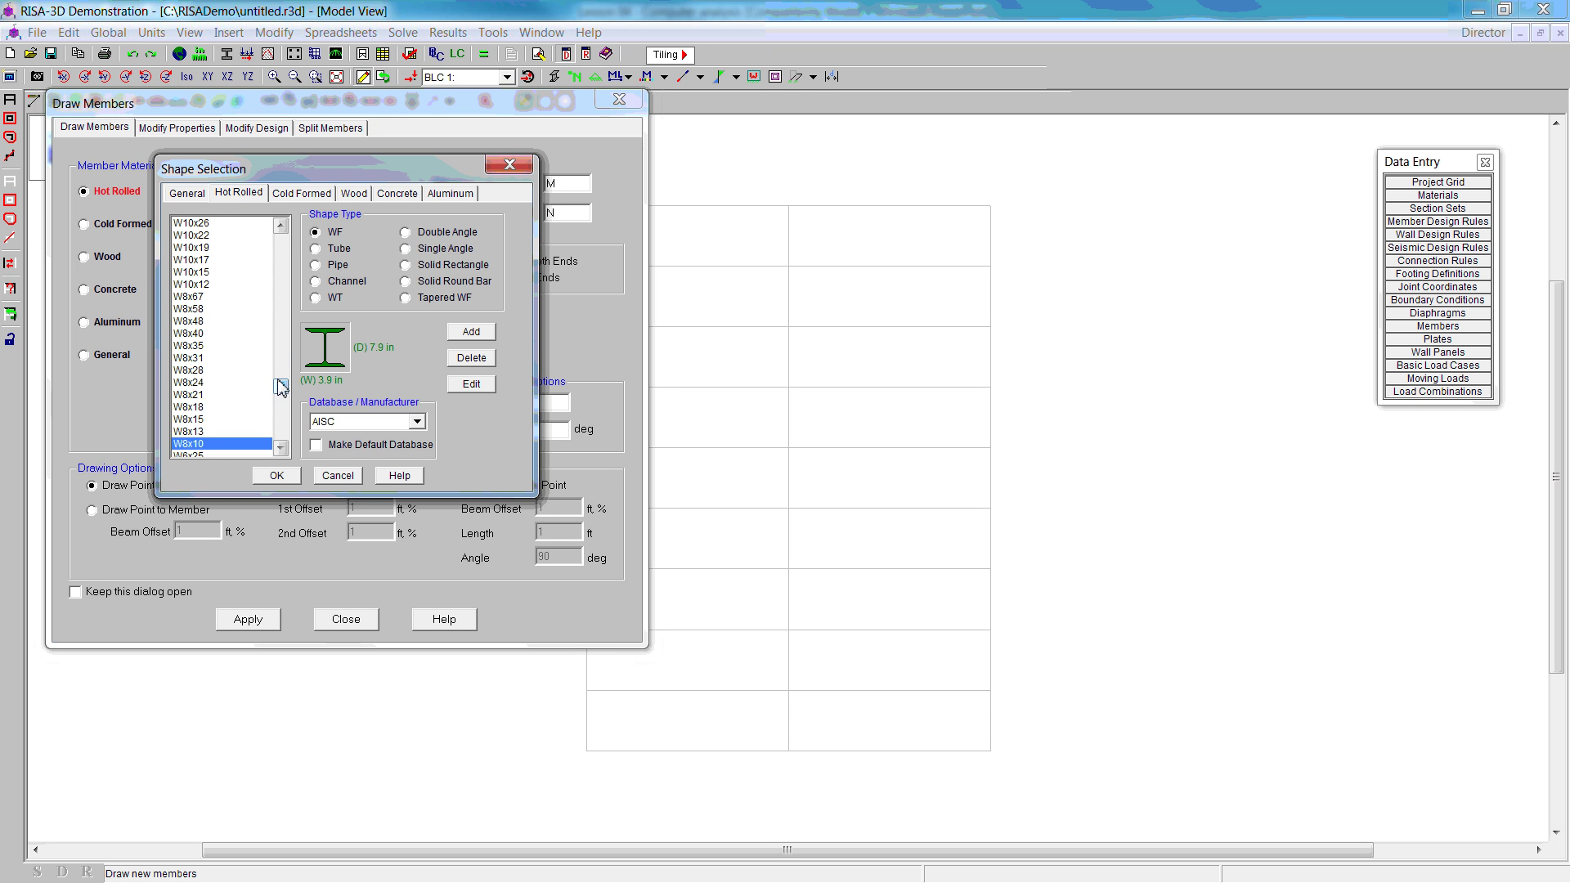
{"action": "left_click_drag", "start_coordinate": [280, 387], "coordinate": [277, 345]}
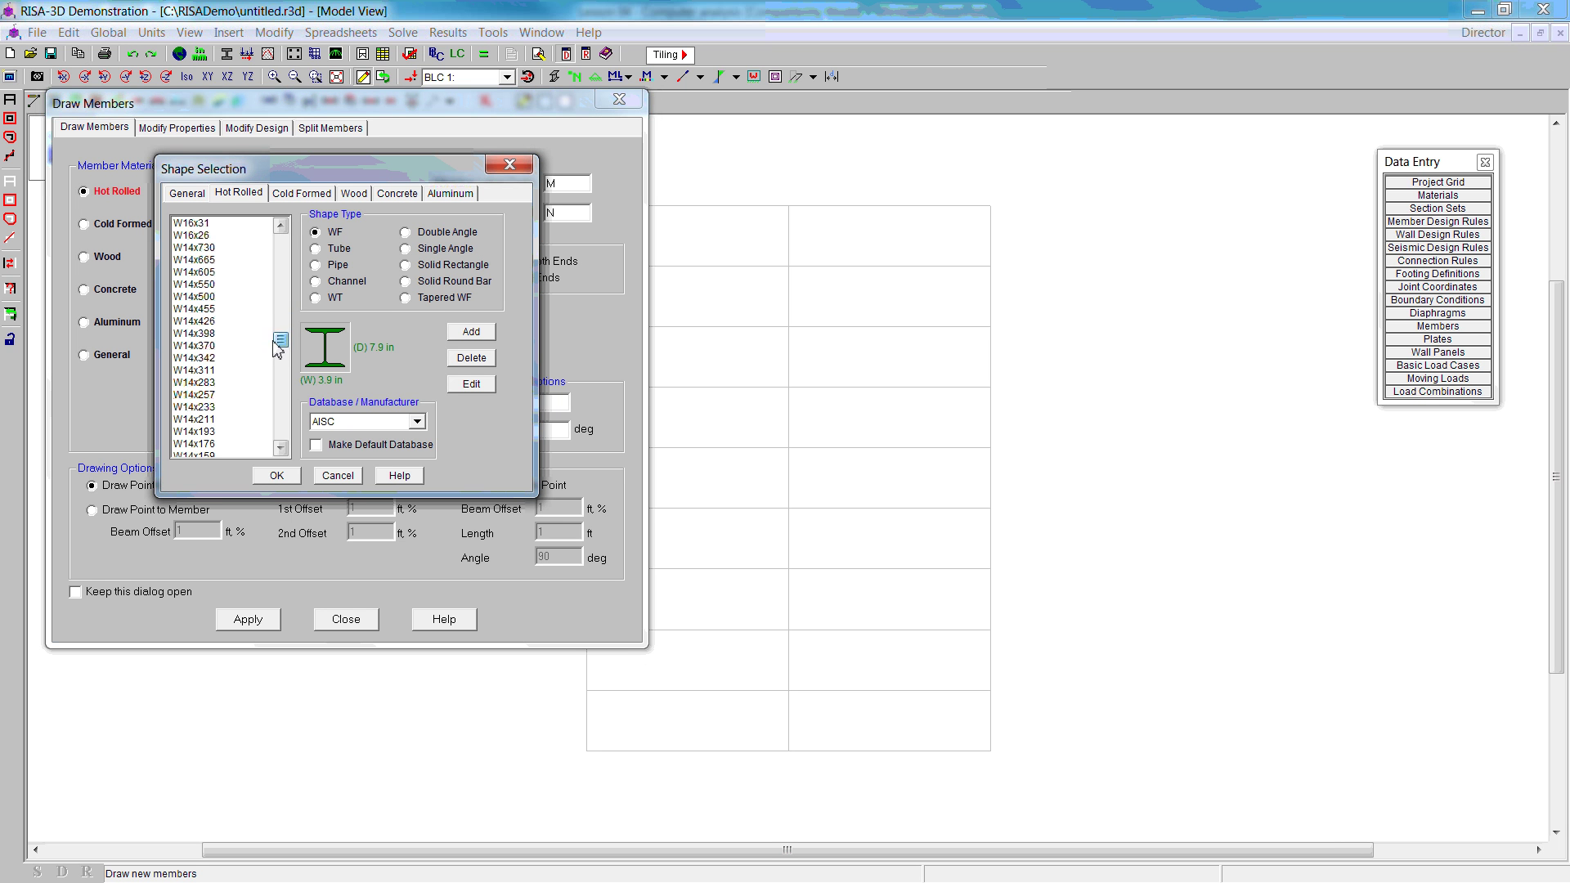
{"action": "scroll", "coordinate": [227, 417], "scroll_direction": "down", "scroll_amount": 4}
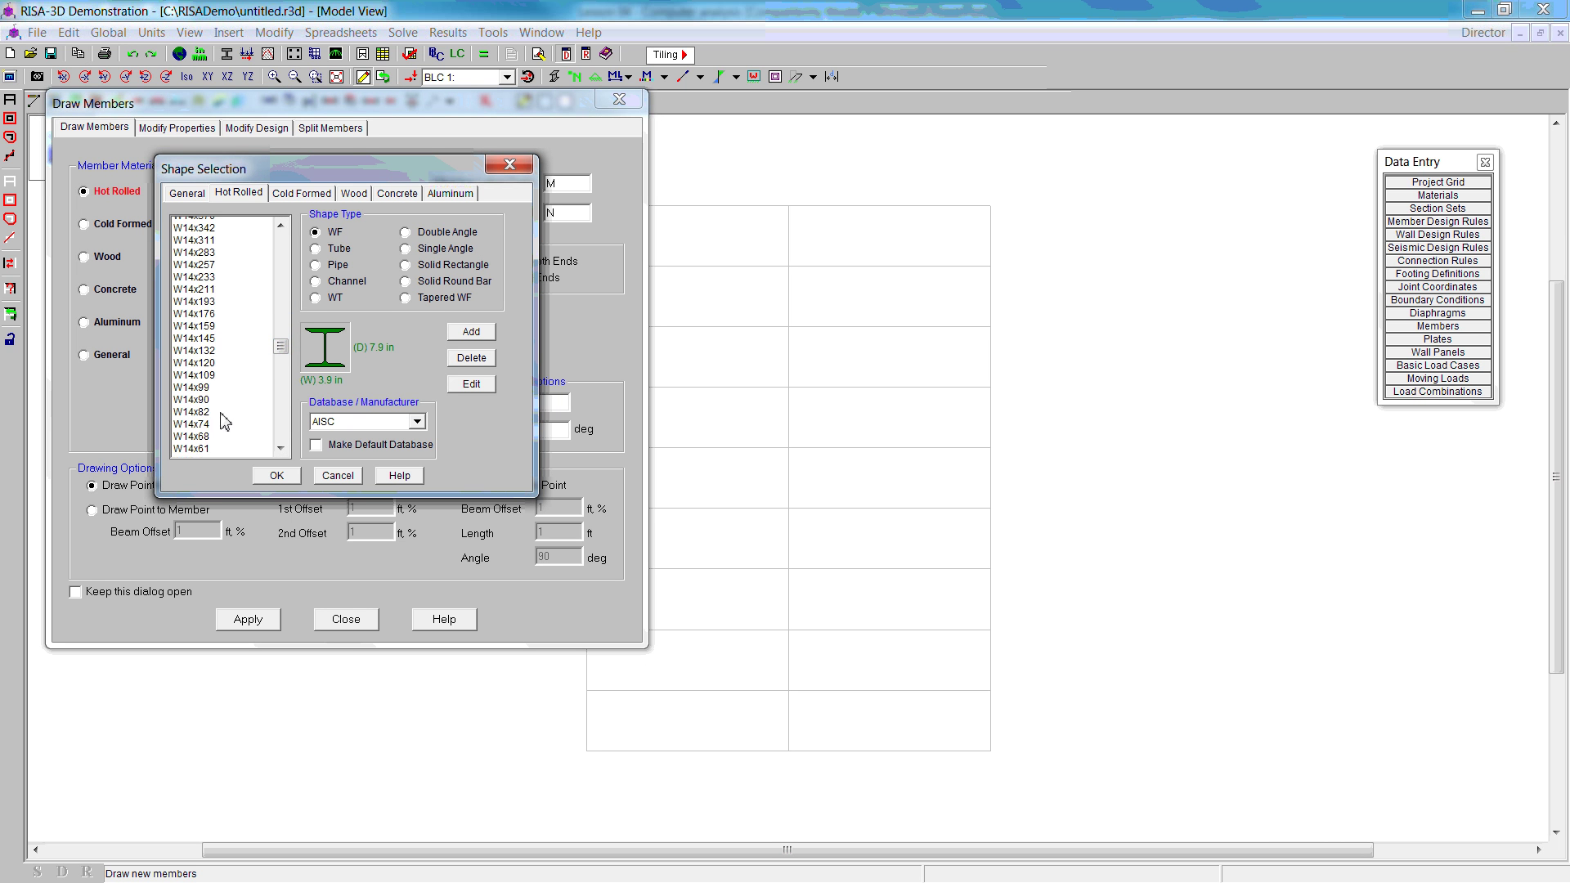
{"action": "scroll", "coordinate": [222, 407], "scroll_direction": "down", "scroll_amount": 1}
{"action": "left_click", "coordinate": [202, 383]}
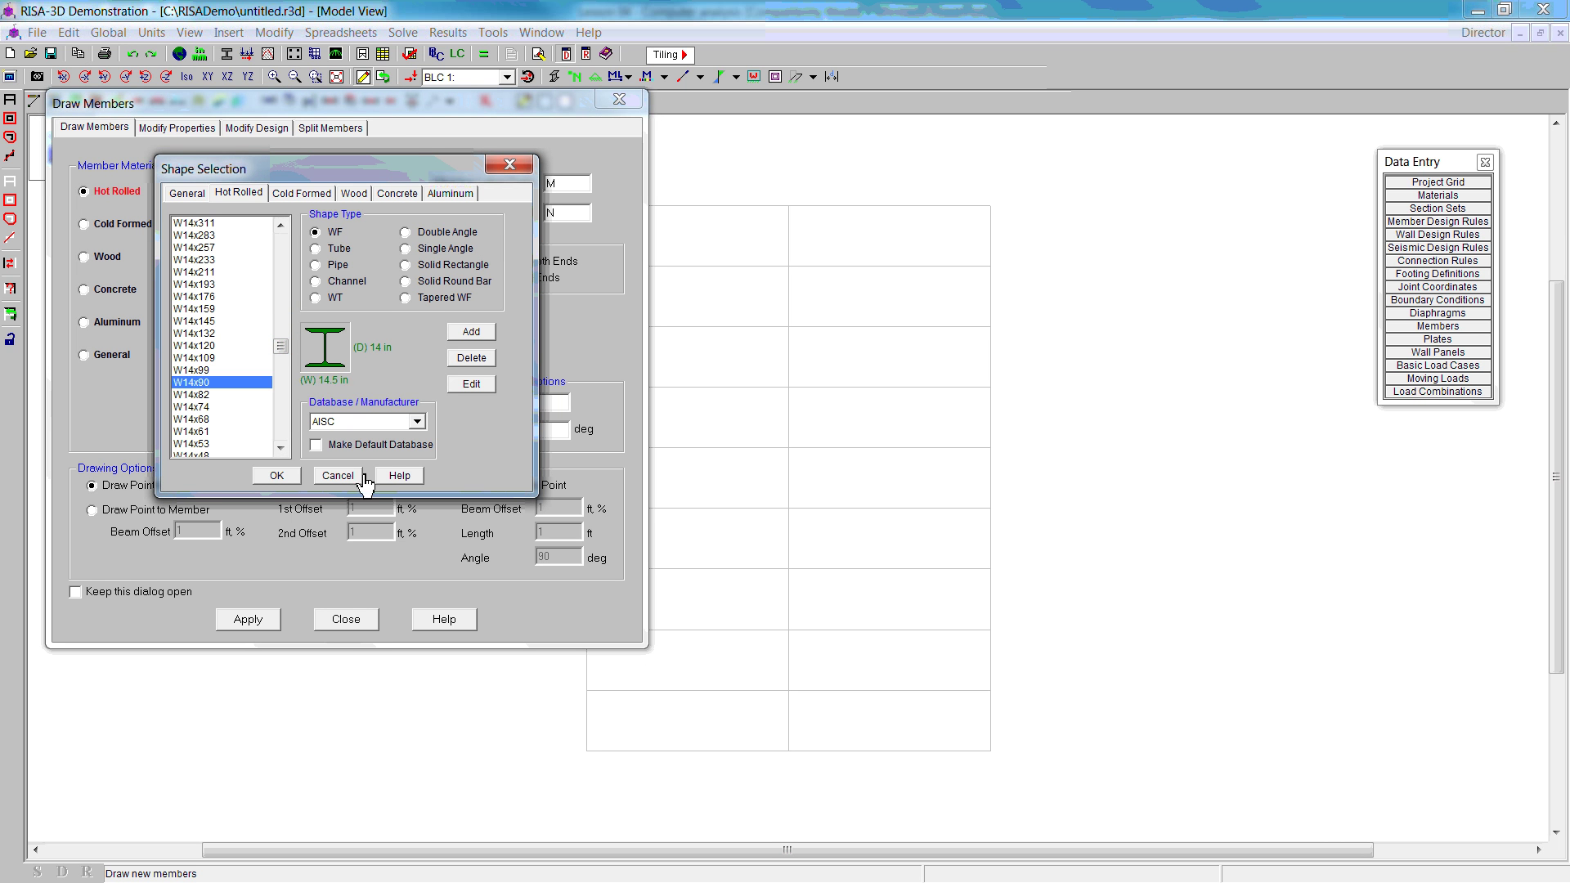
{"action": "left_click", "coordinate": [277, 475]}
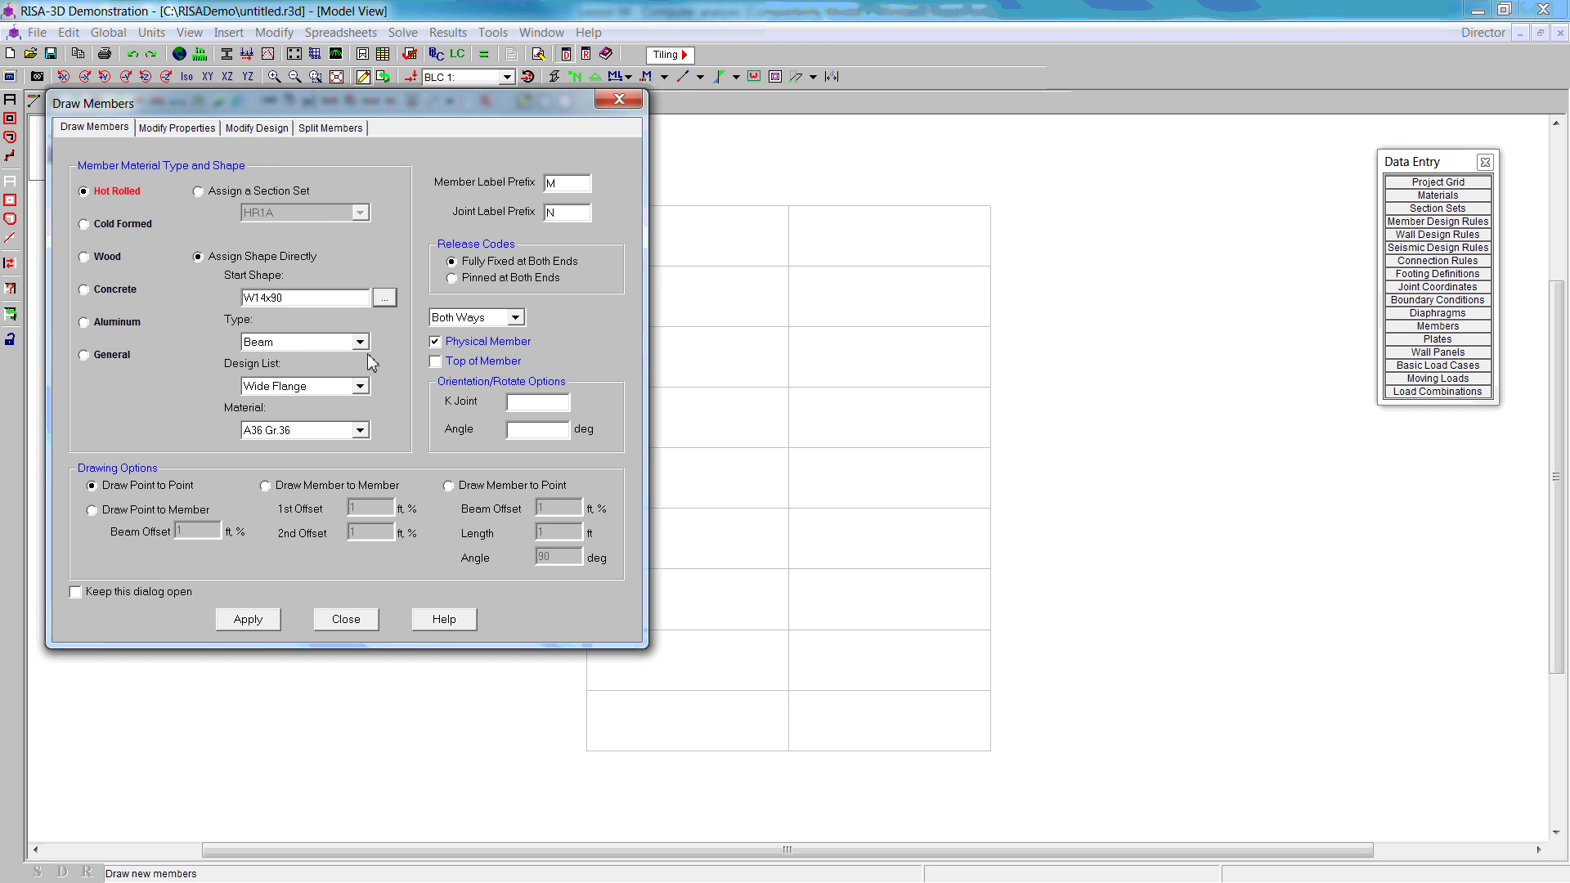
{"action": "left_click", "coordinate": [262, 343]}
{"action": "left_click", "coordinate": [284, 373]}
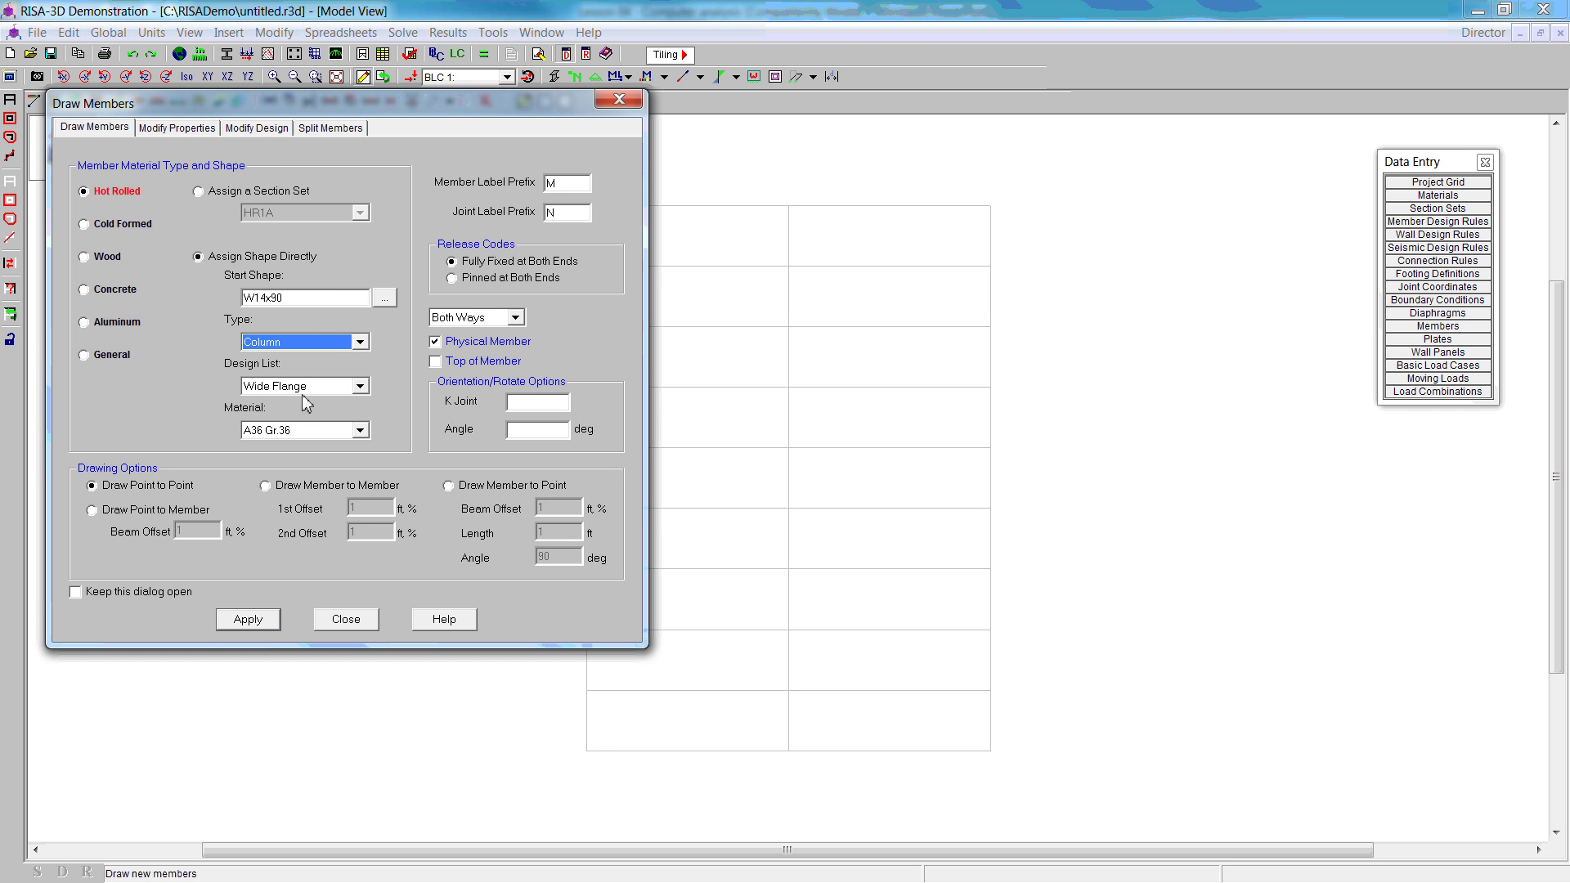
{"action": "left_click", "coordinate": [360, 431]}
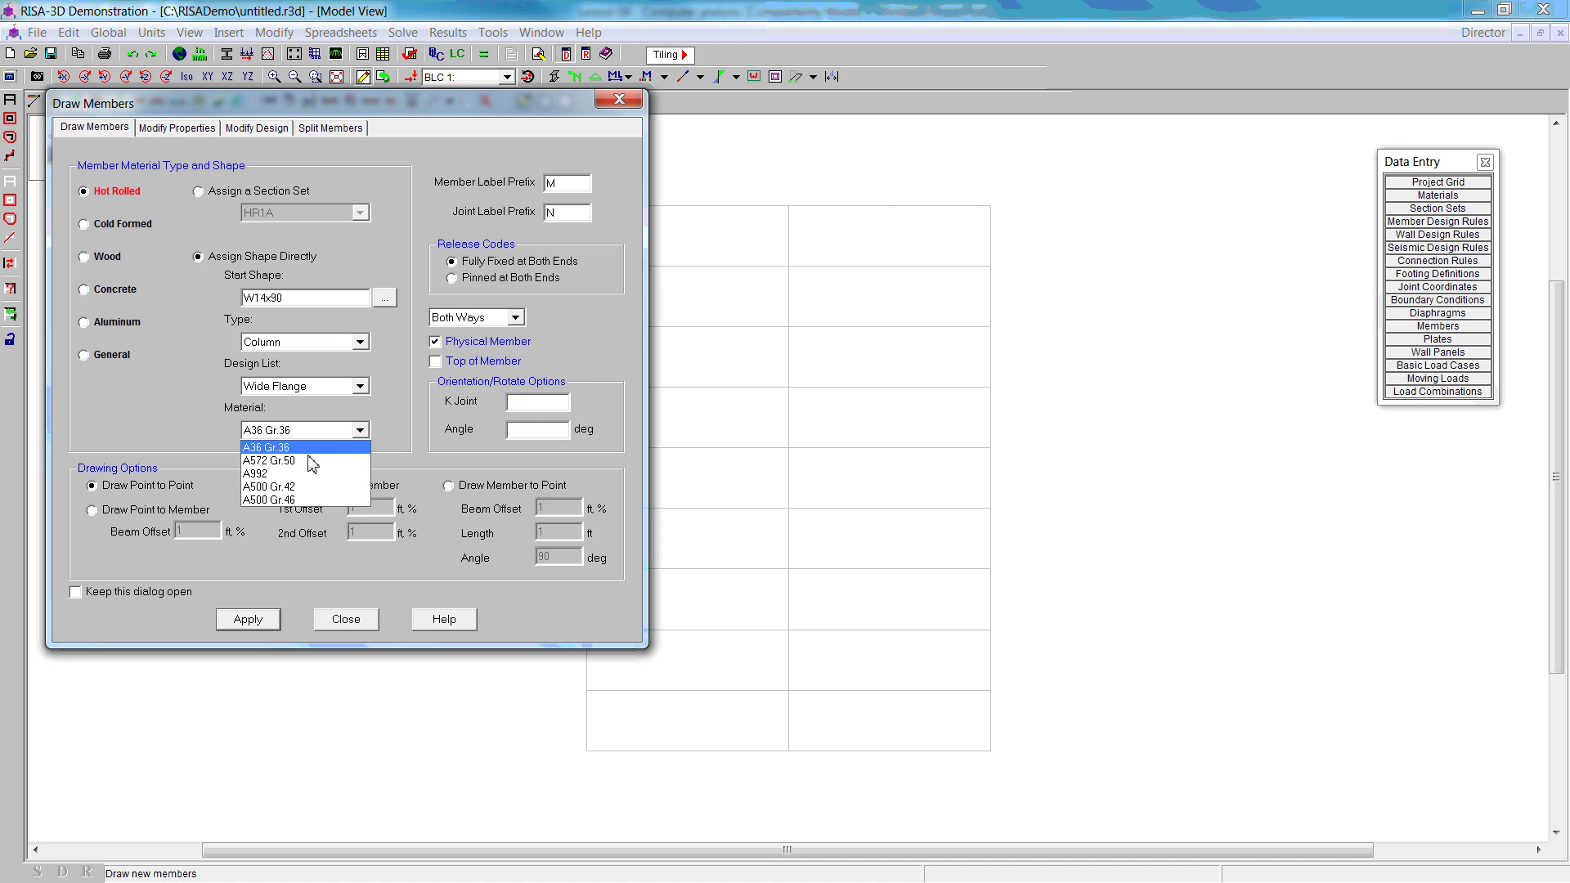
{"action": "left_click", "coordinate": [338, 497]}
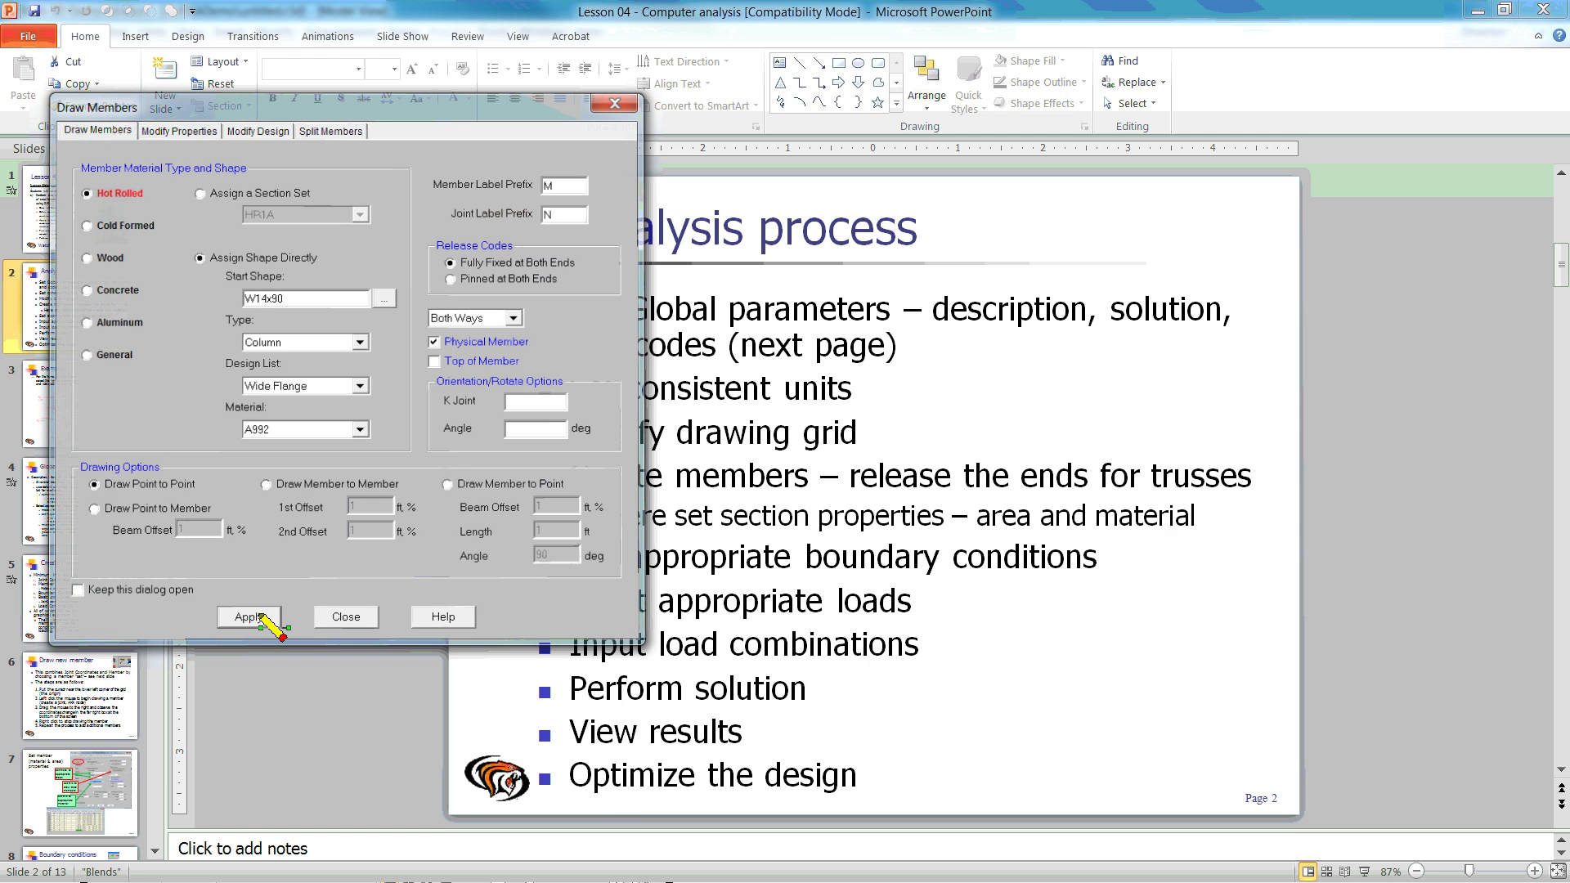
{"action": "left_click", "coordinate": [248, 619]}
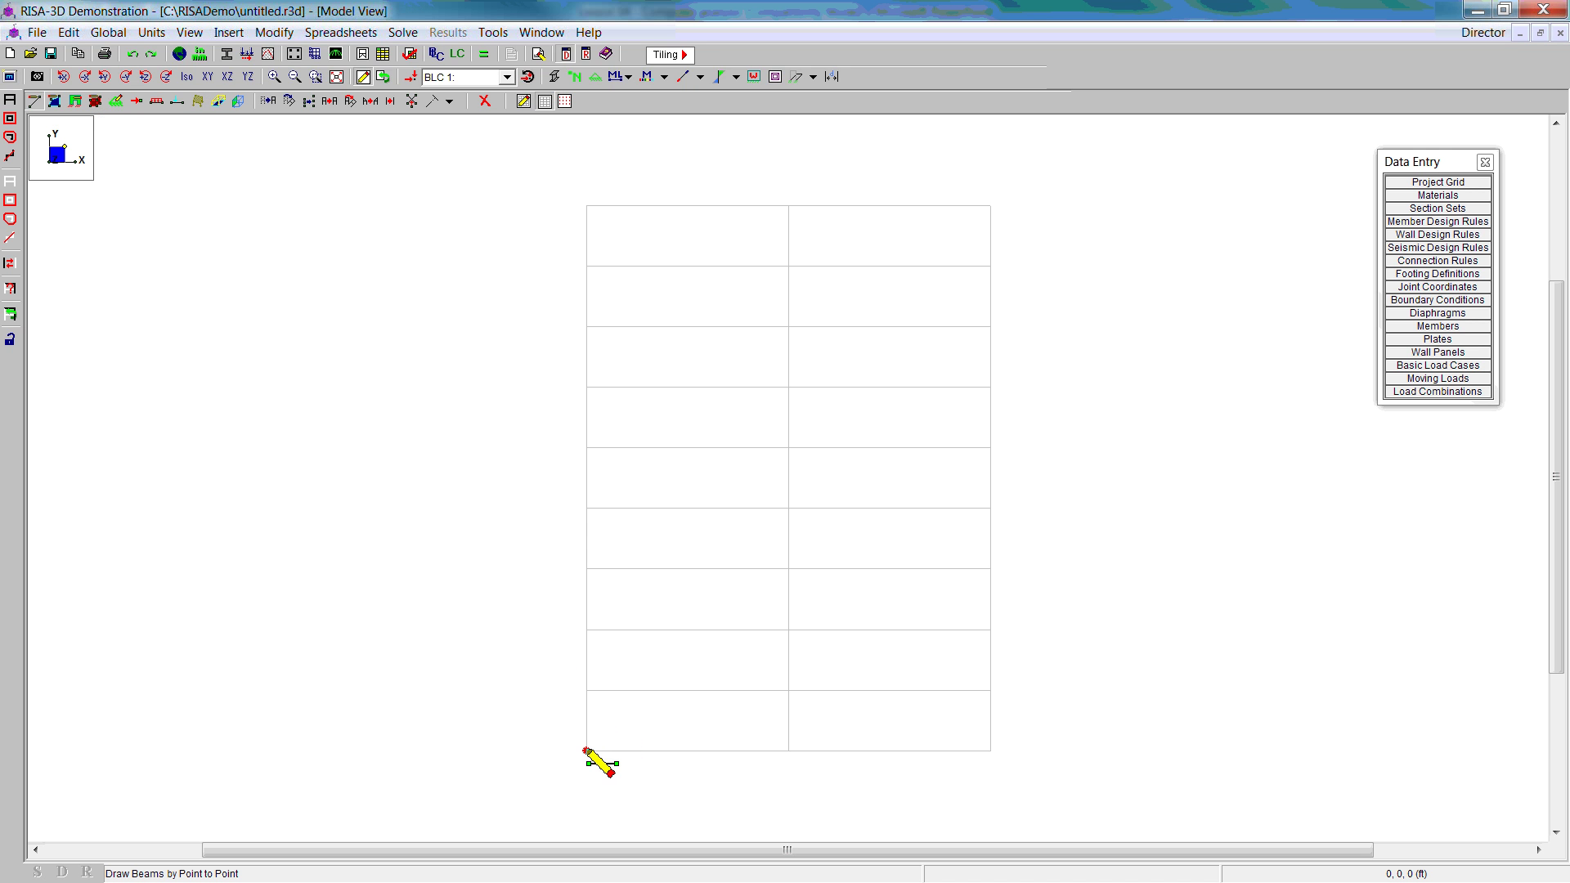
Step: Draw the left column N1–N2–N3 and the right column N4–N5–N6
{"action": "left_click", "coordinate": [586, 751]}
{"action": "left_click", "coordinate": [586, 449]}
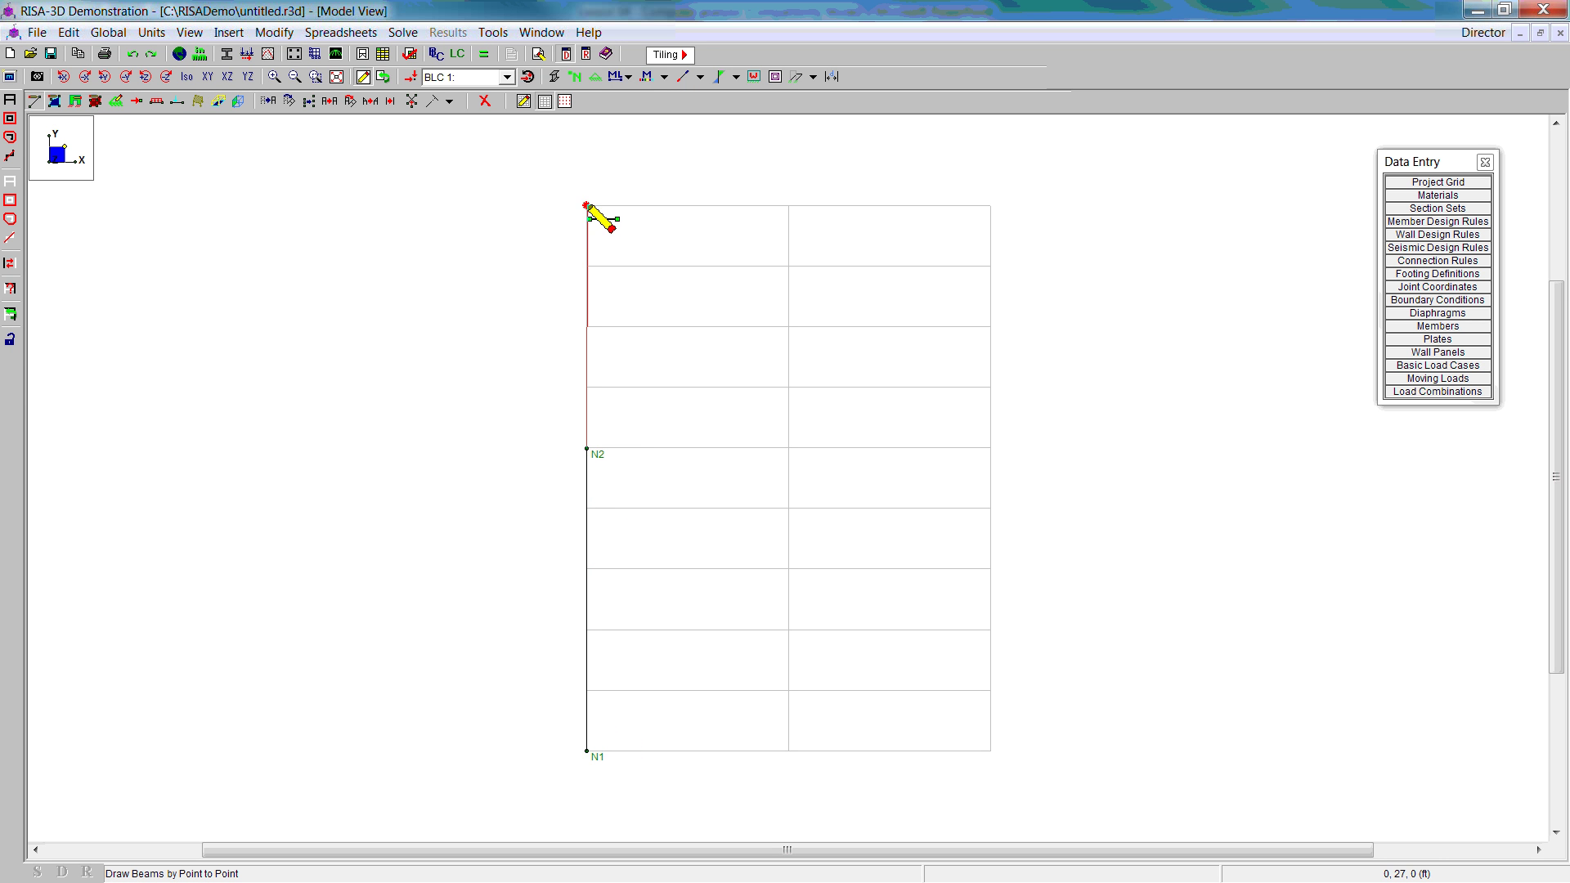
{"action": "left_click", "coordinate": [586, 206]}
{"action": "left_click", "coordinate": [990, 751]}
{"action": "left_click", "coordinate": [990, 449]}
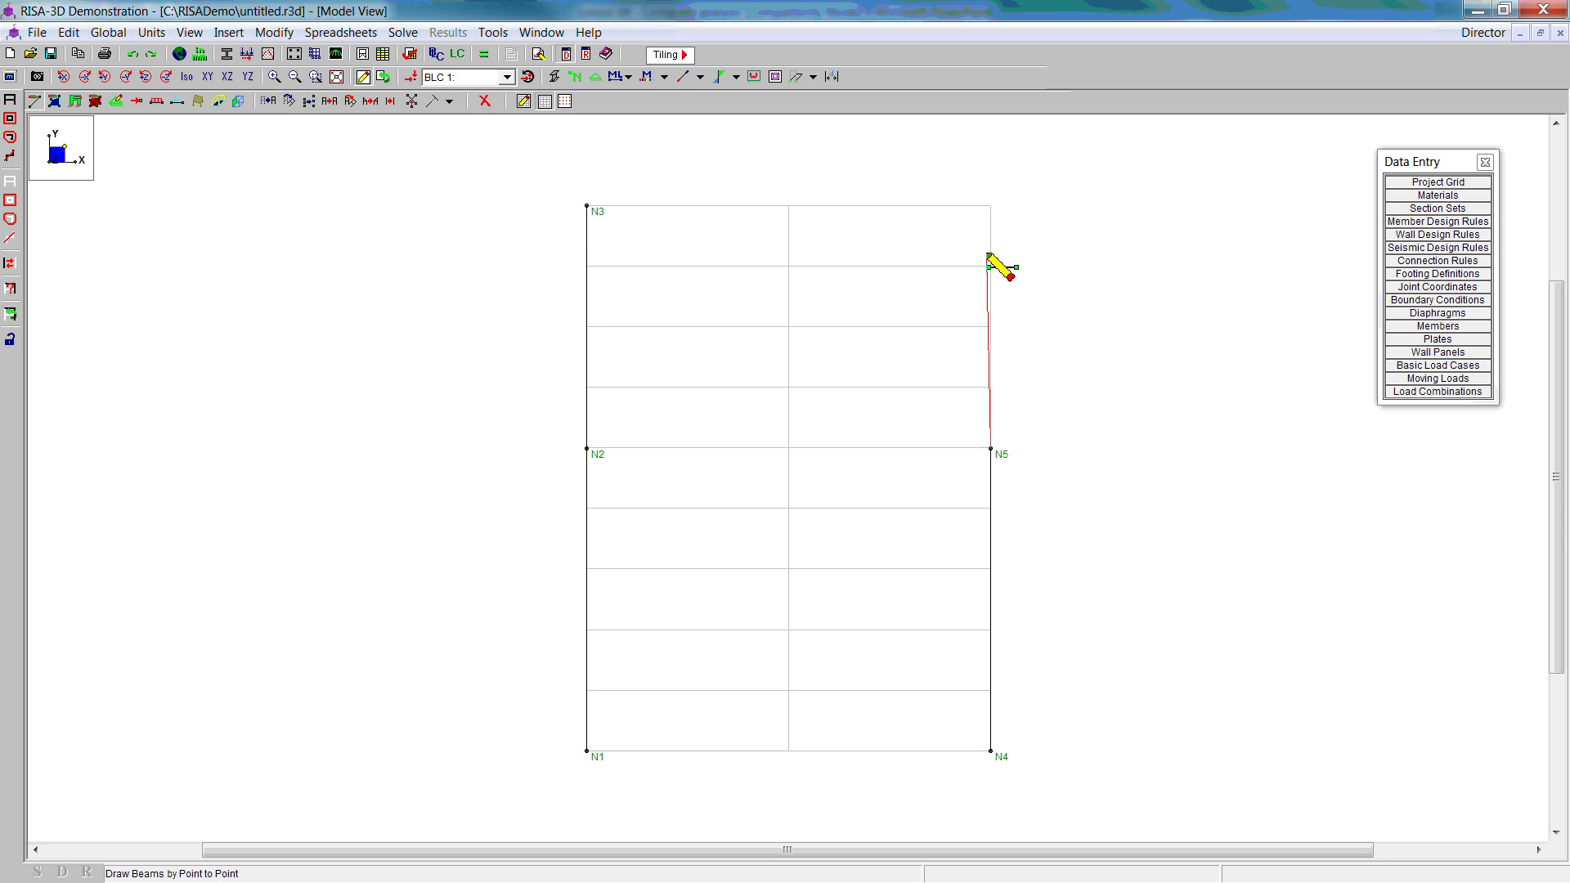
{"action": "left_click", "coordinate": [991, 206]}
{"action": "key", "text": "Escape"}
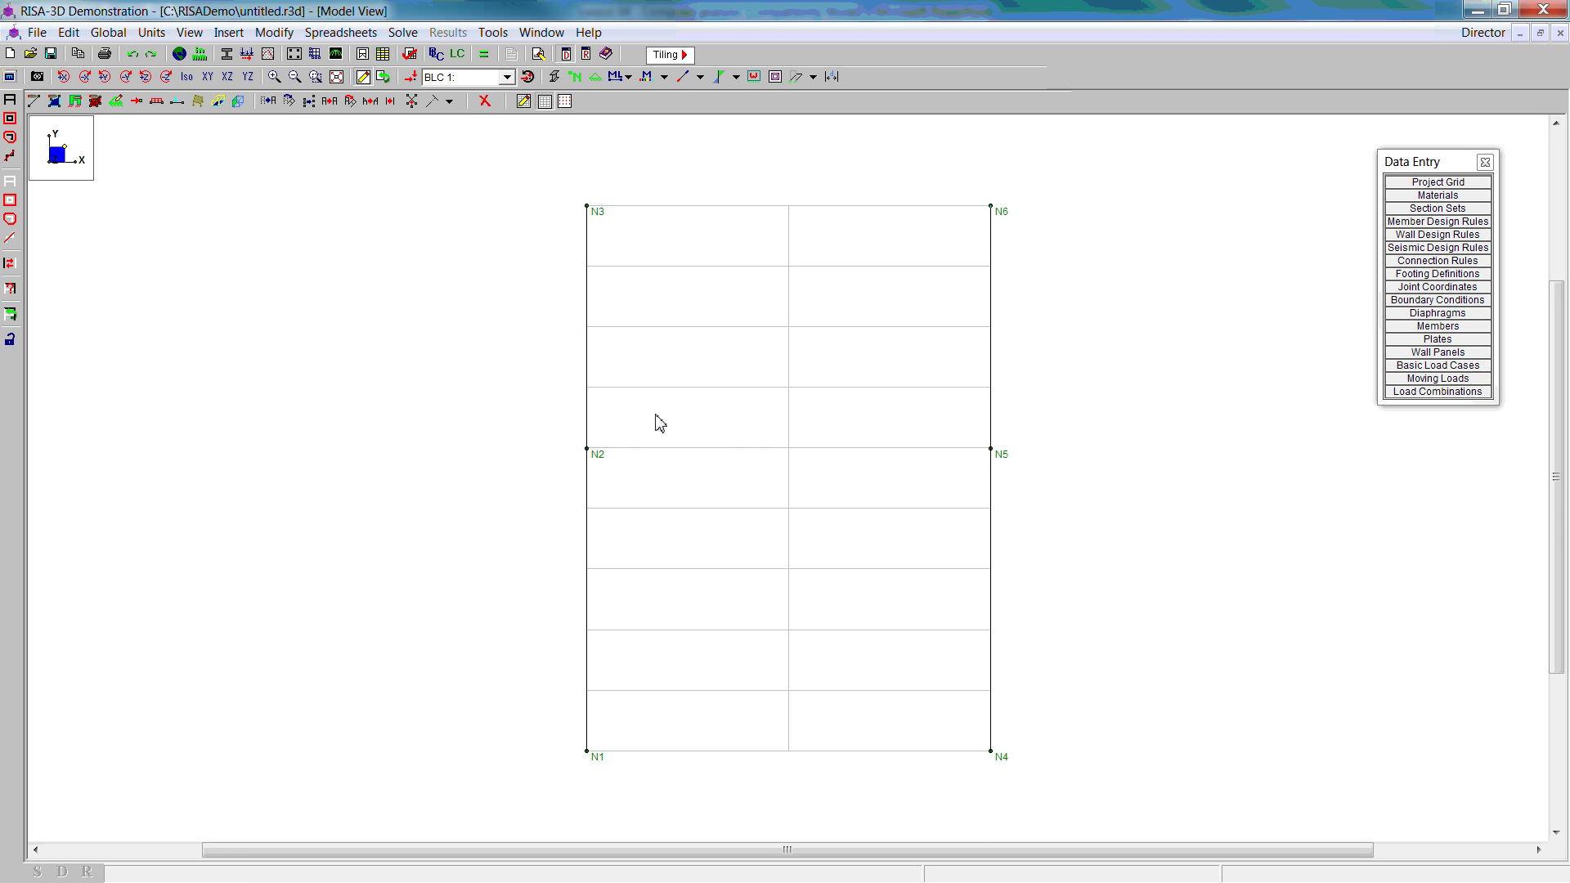
Step: Set new members to W10x77 beams
{"action": "left_click", "coordinate": [33, 101]}
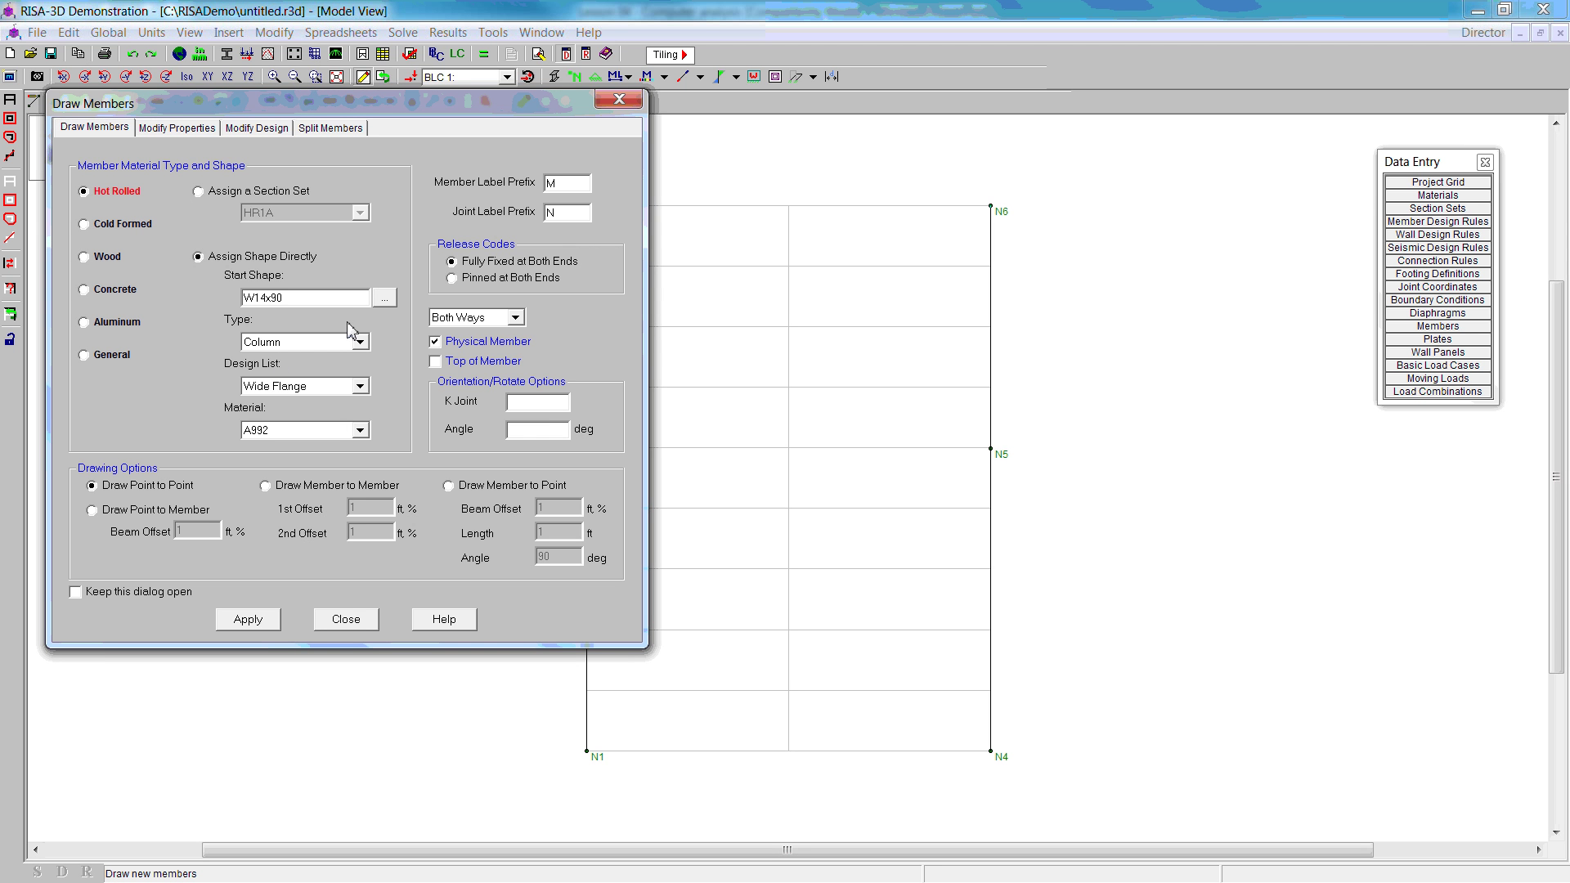
{"action": "left_click", "coordinate": [384, 298]}
{"action": "scroll", "coordinate": [245, 380], "scroll_direction": "down", "scroll_amount": 6}
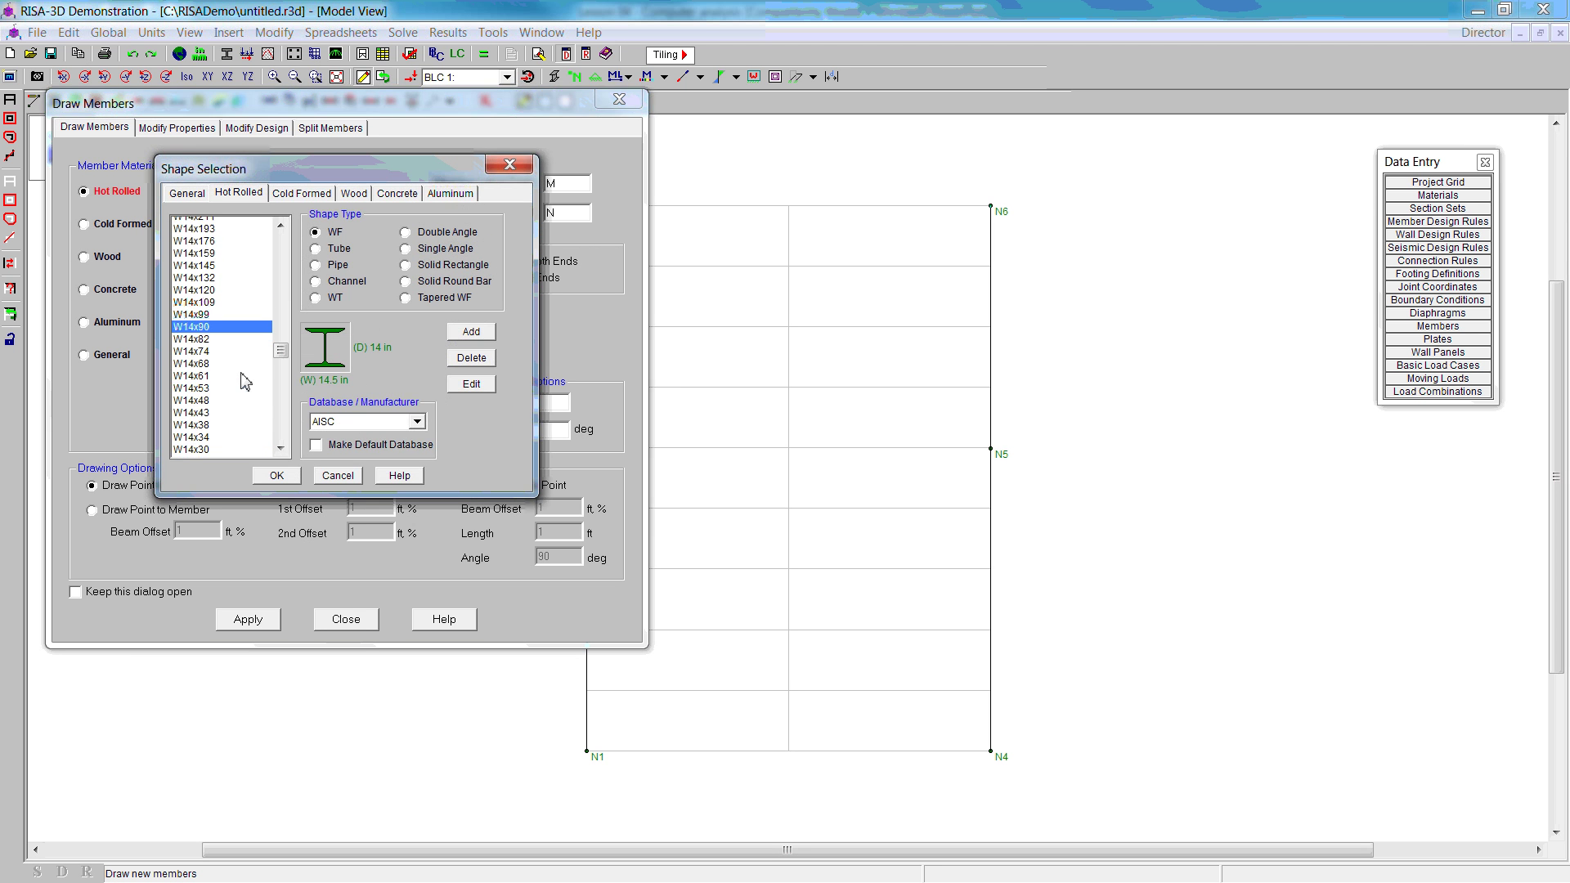
{"action": "scroll", "coordinate": [247, 378], "scroll_direction": "down", "scroll_amount": 11}
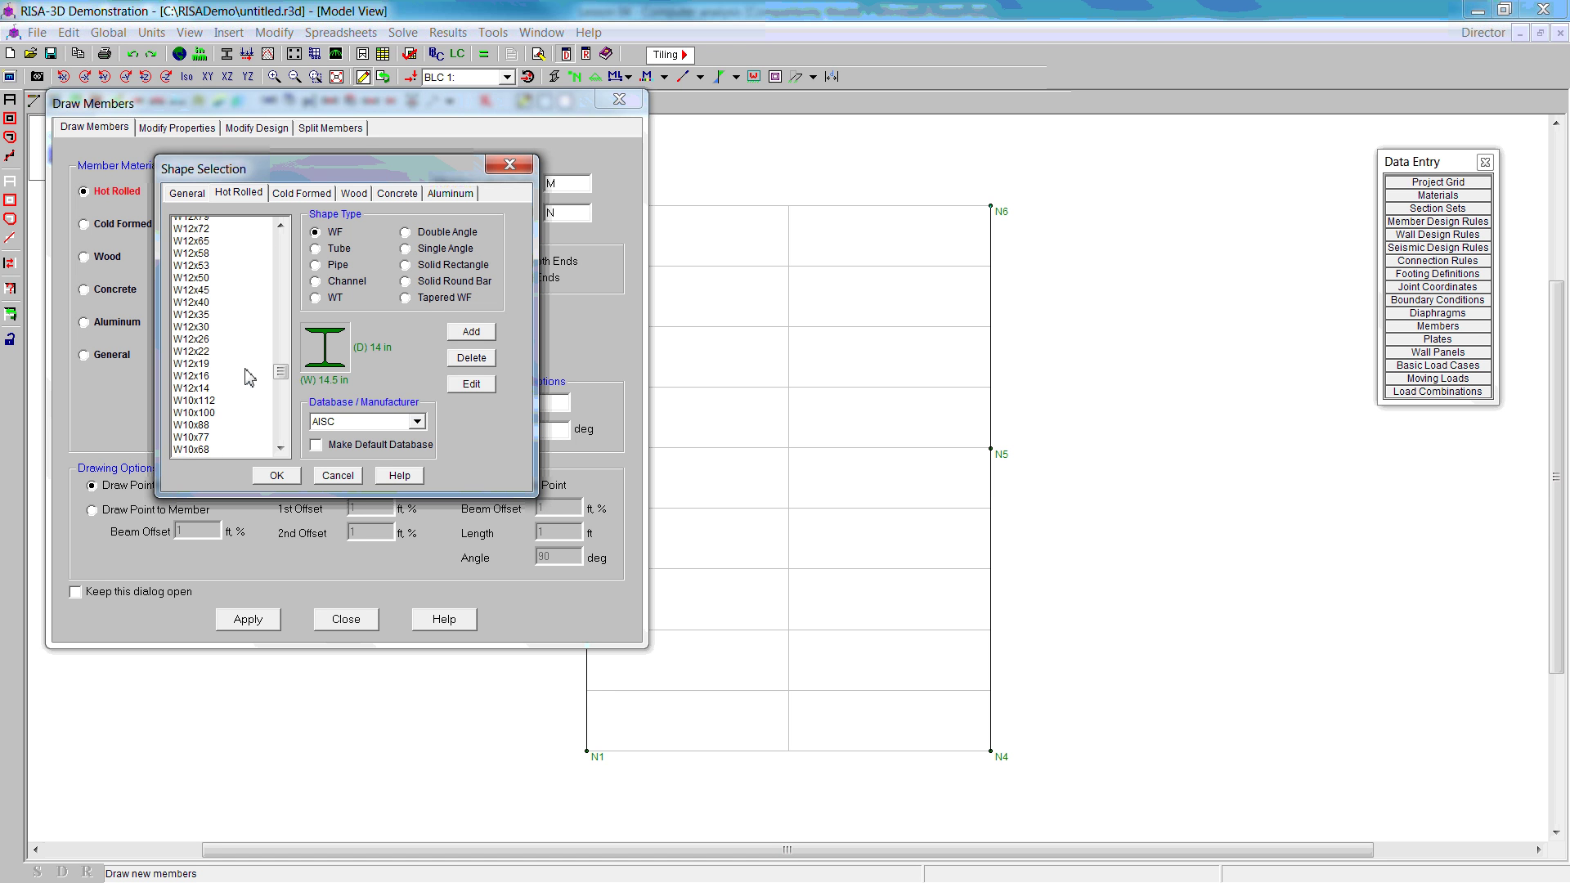
{"action": "left_click", "coordinate": [204, 336]}
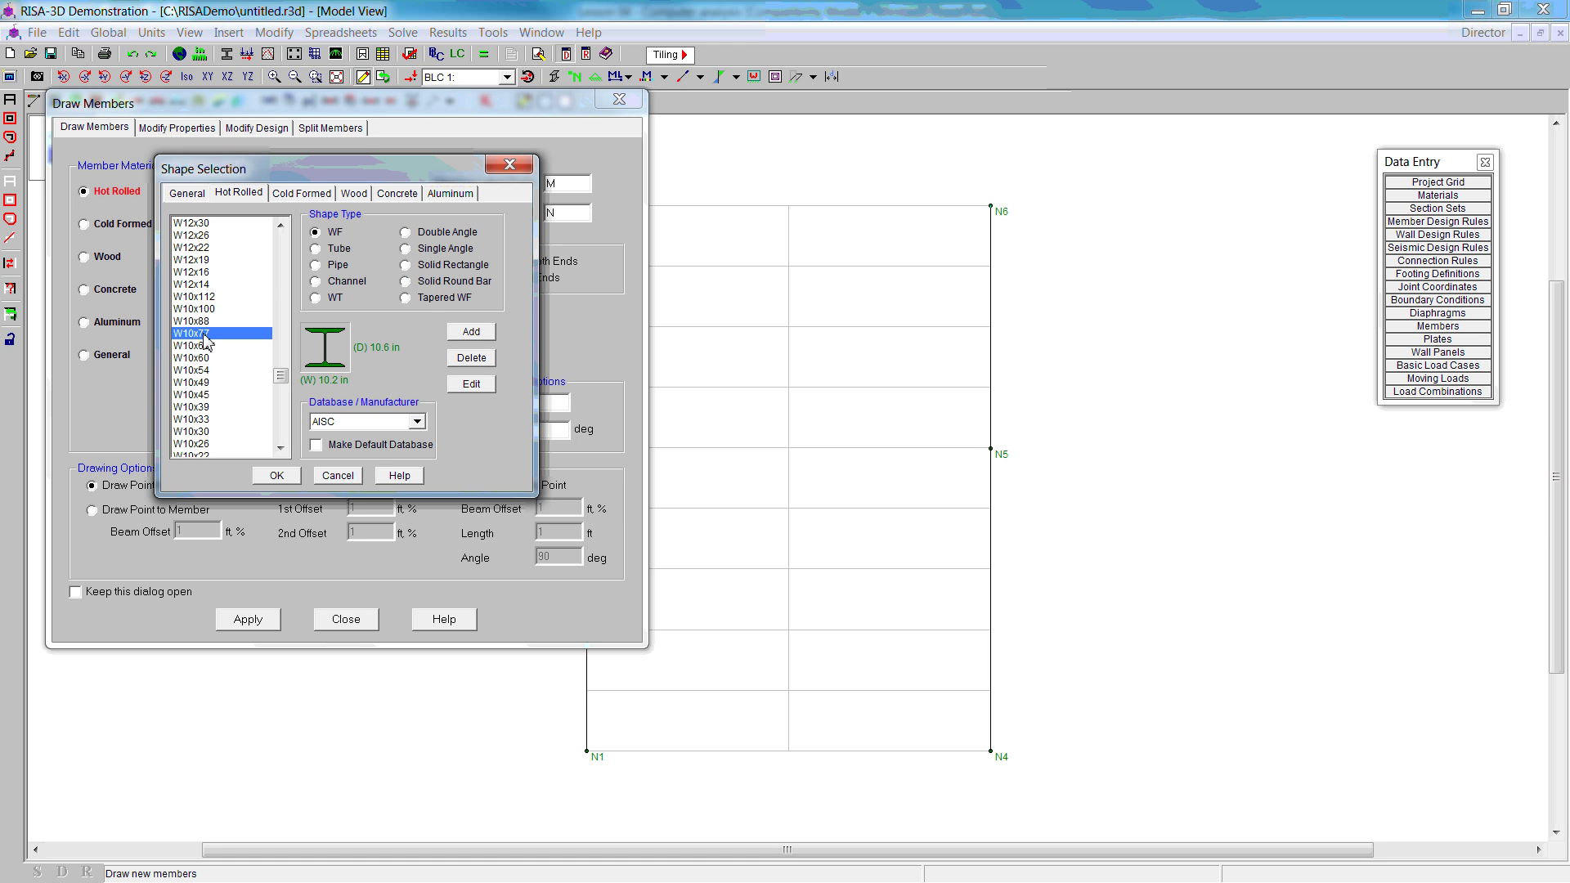
{"action": "left_click", "coordinate": [276, 475]}
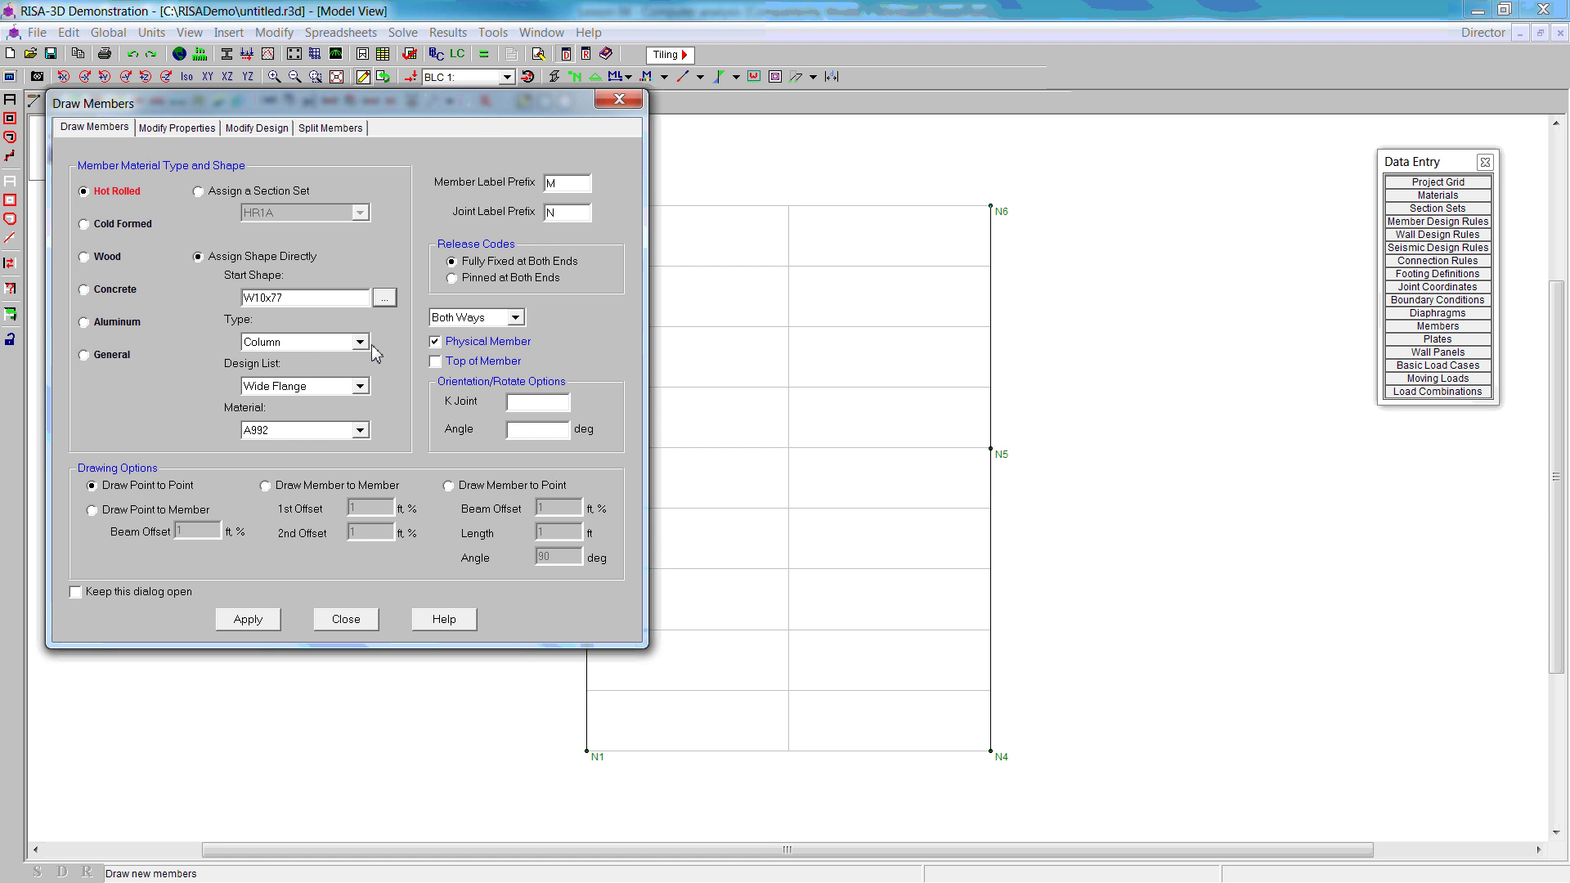
{"action": "left_click", "coordinate": [361, 344]}
{"action": "left_click", "coordinate": [285, 361]}
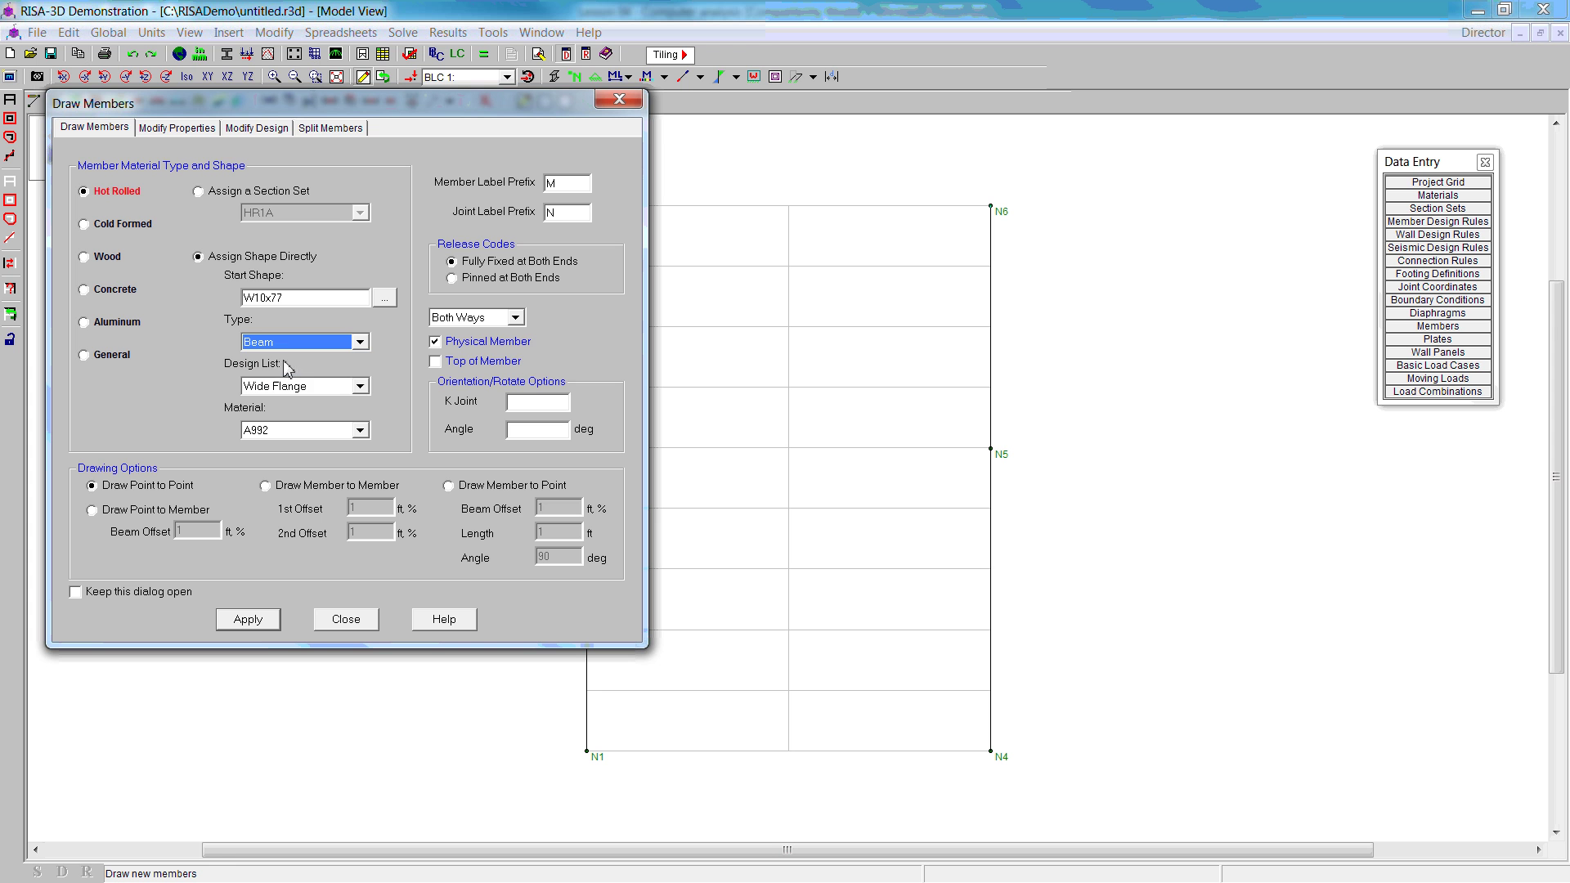
{"action": "left_click", "coordinate": [247, 620]}
Step: Draw the floor beam N2–N7–N5 and the roof beam N3–N8–N6
{"action": "left_click", "coordinate": [586, 449]}
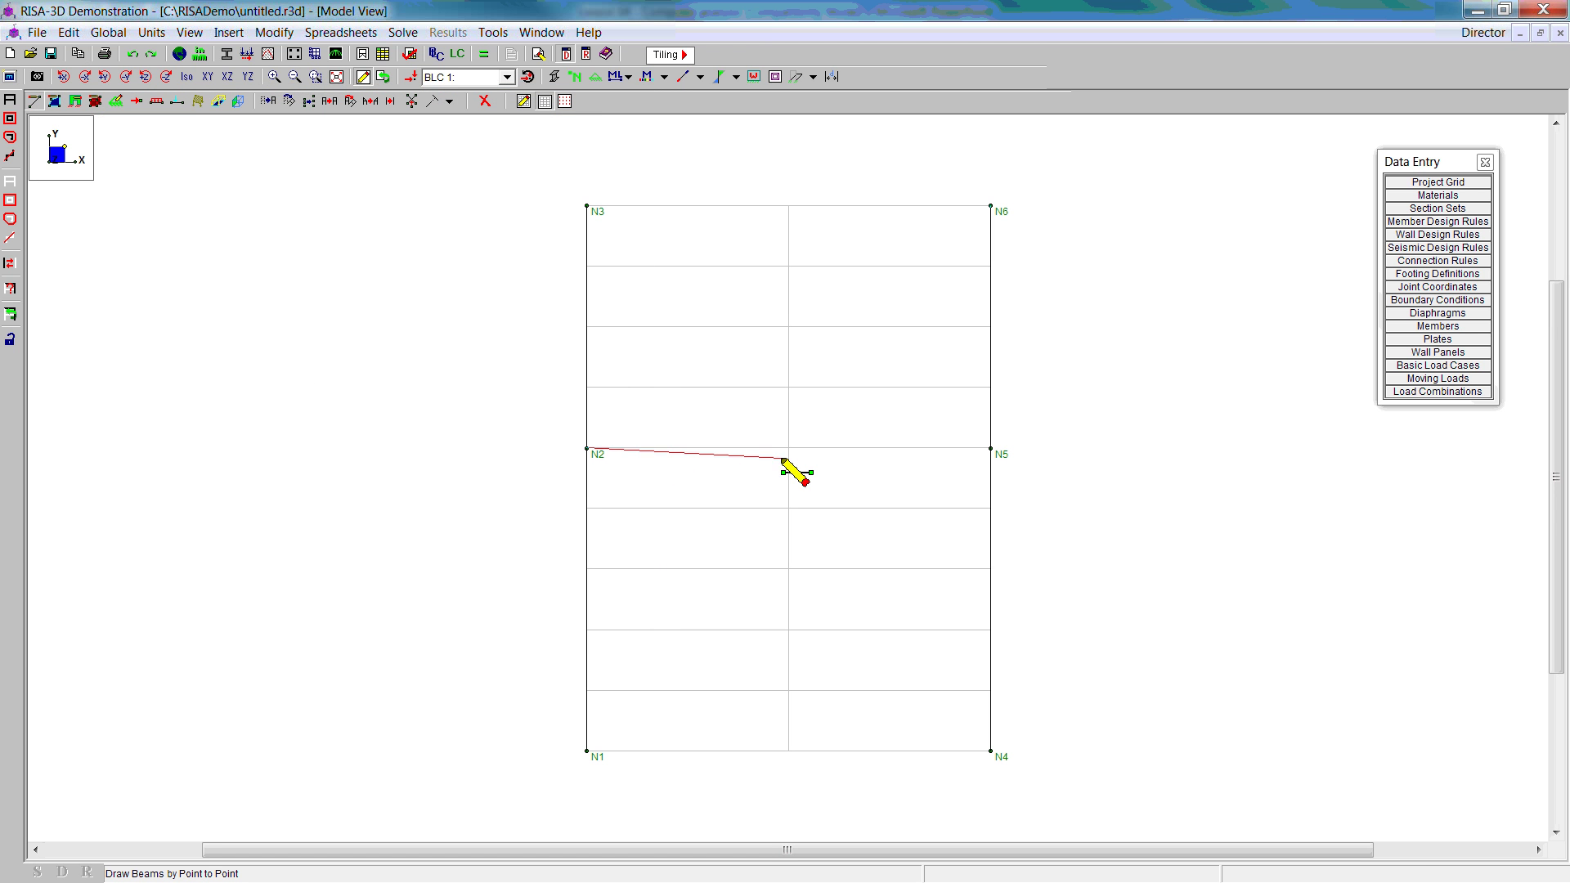
{"action": "left_click", "coordinate": [788, 448]}
{"action": "left_click", "coordinate": [990, 448]}
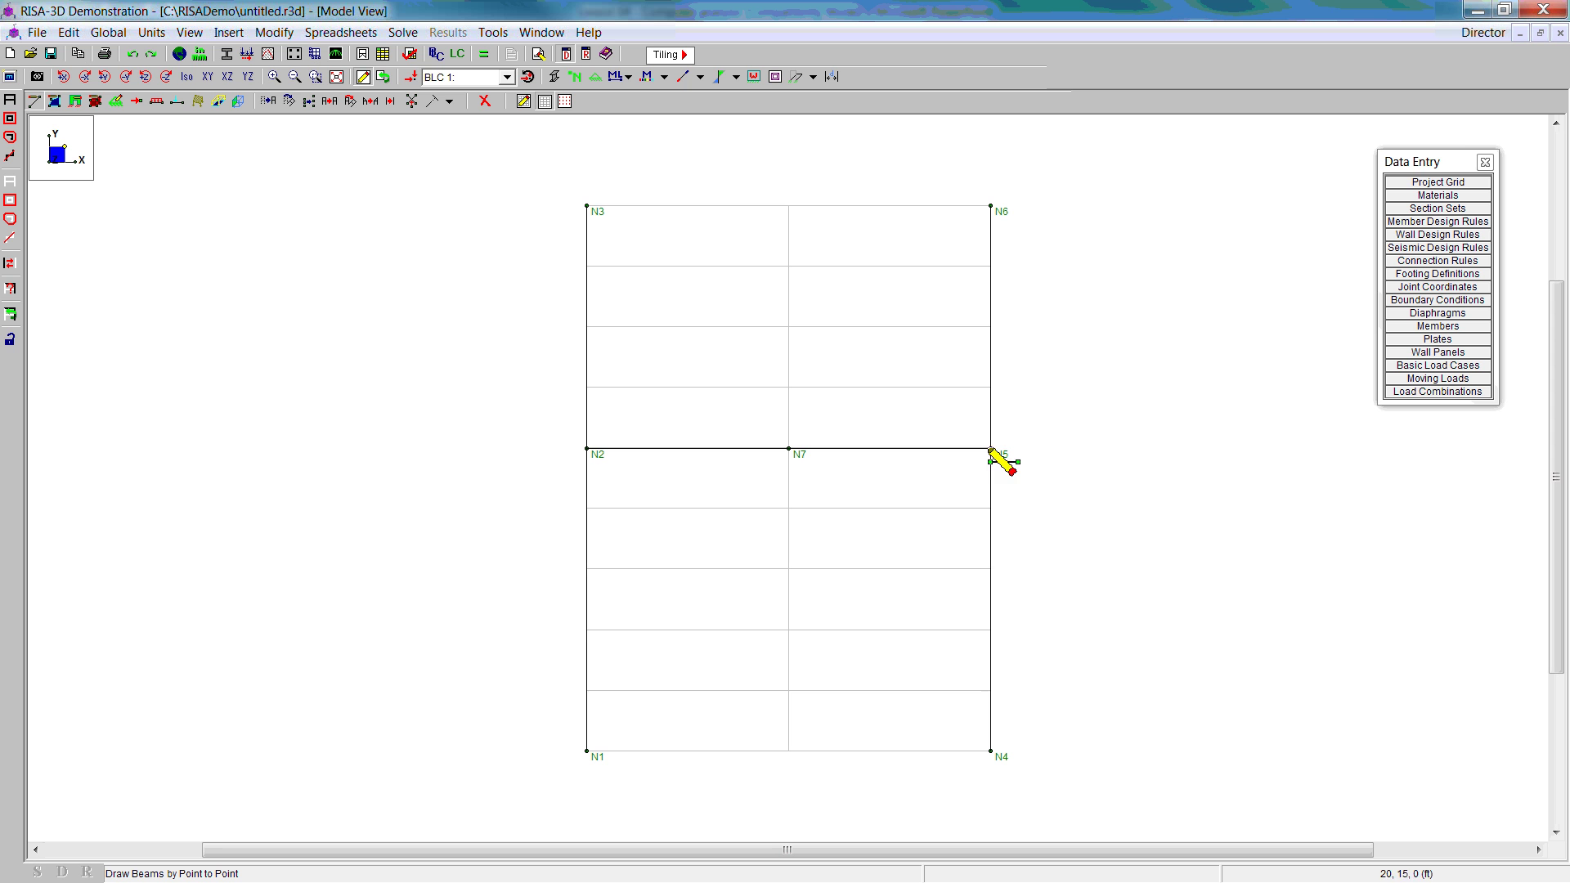
{"action": "right_click", "coordinate": [958, 468]}
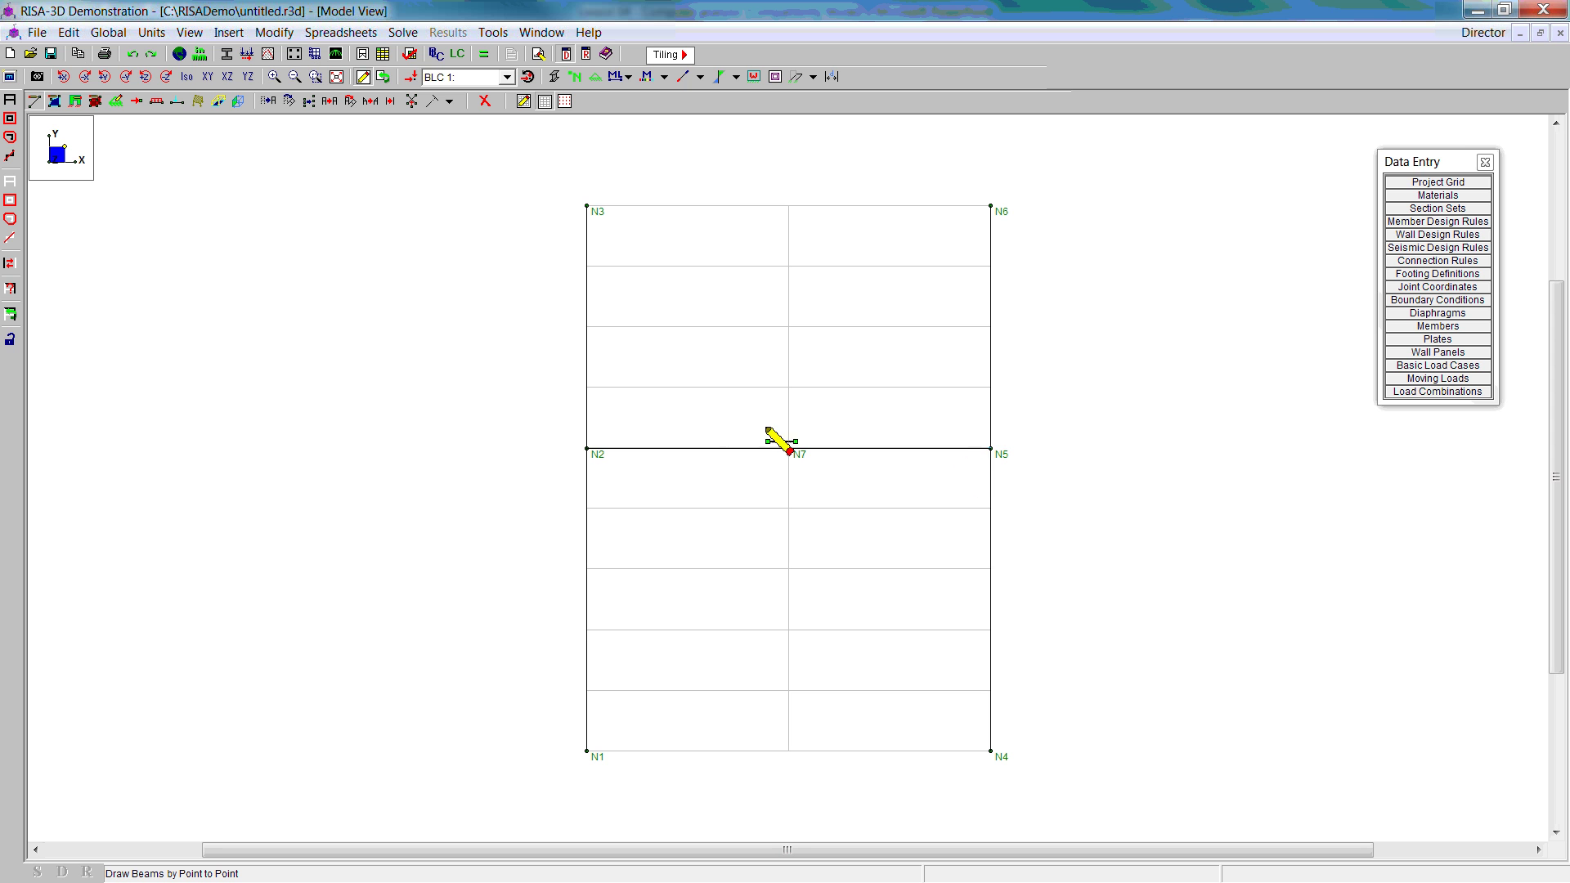
{"action": "left_click", "coordinate": [586, 205]}
{"action": "left_click", "coordinate": [788, 205]}
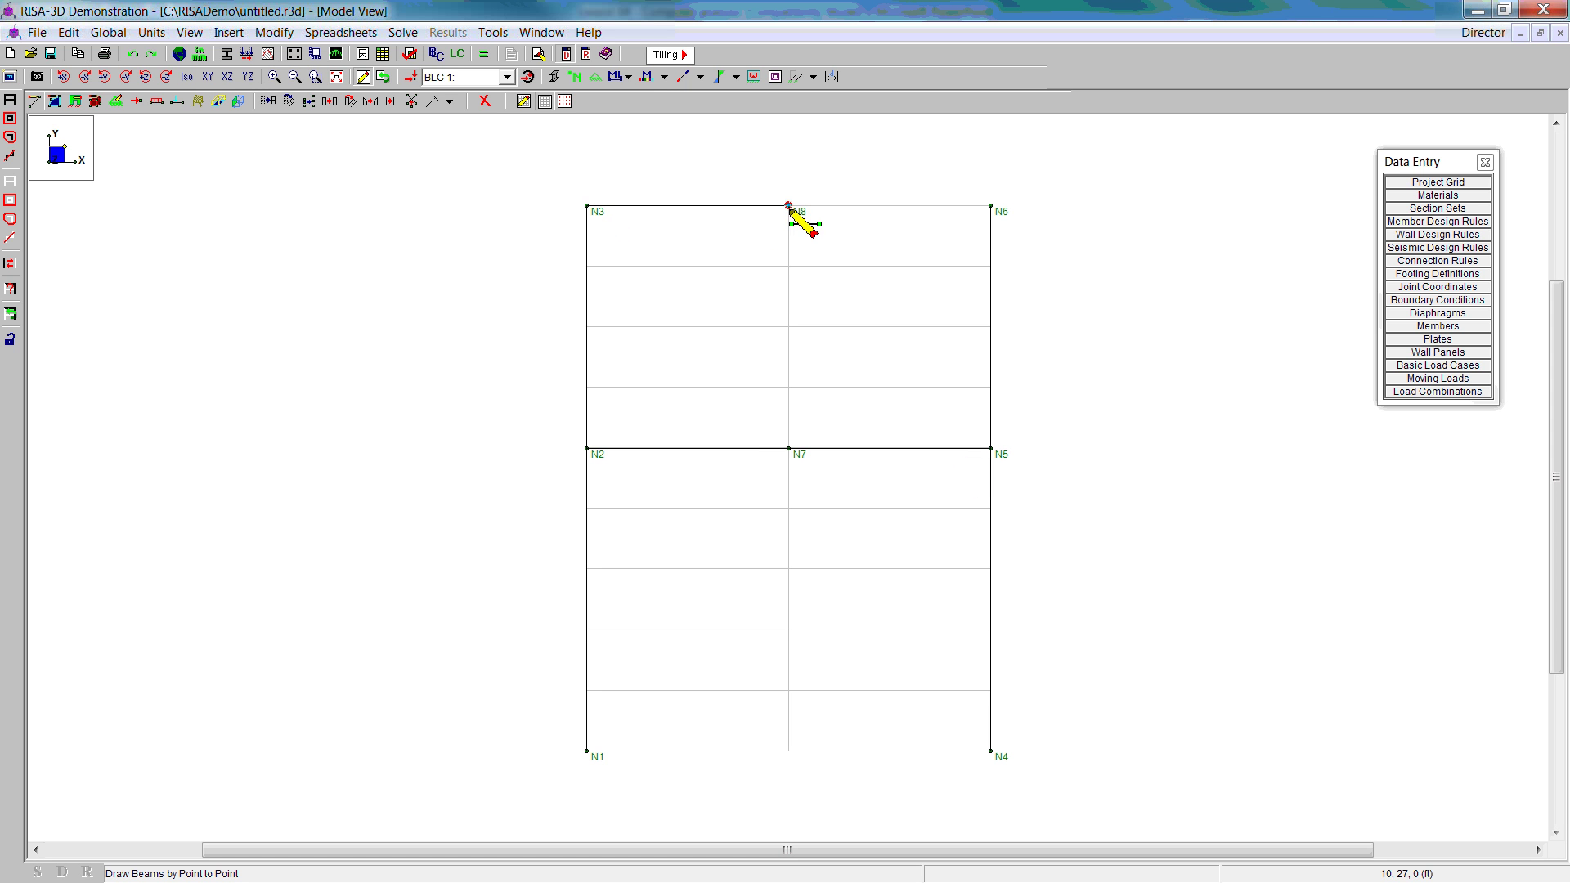
{"action": "left_click", "coordinate": [990, 205]}
{"action": "right_click", "coordinate": [1037, 289]}
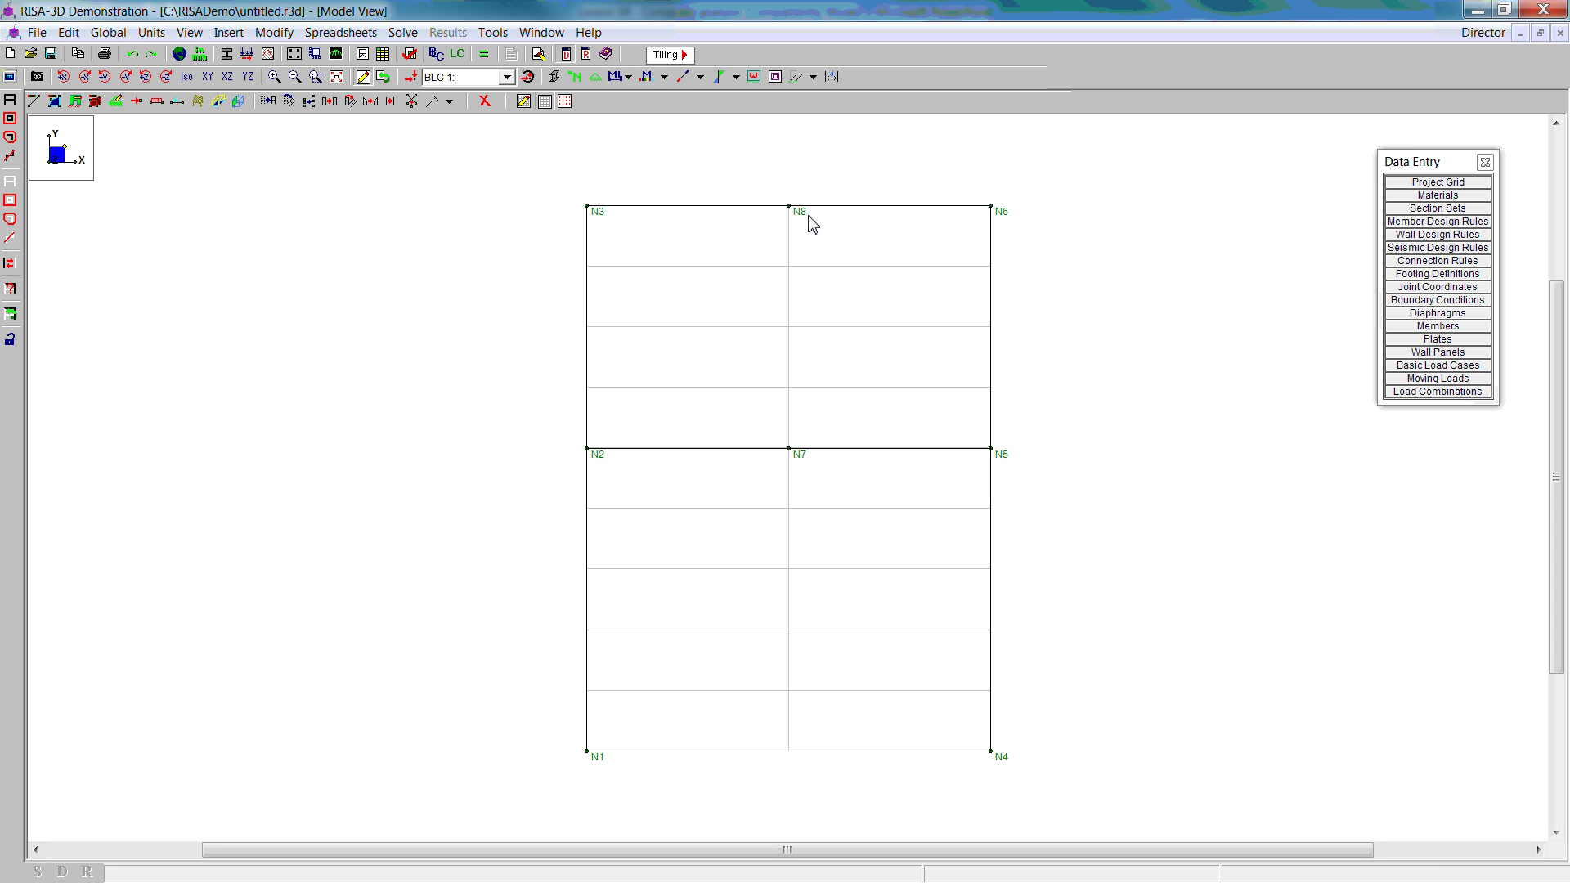
Step: Release bending moment at the N3 and N6 ends of the two roof beams
{"action": "double_click", "coordinate": [676, 206]}
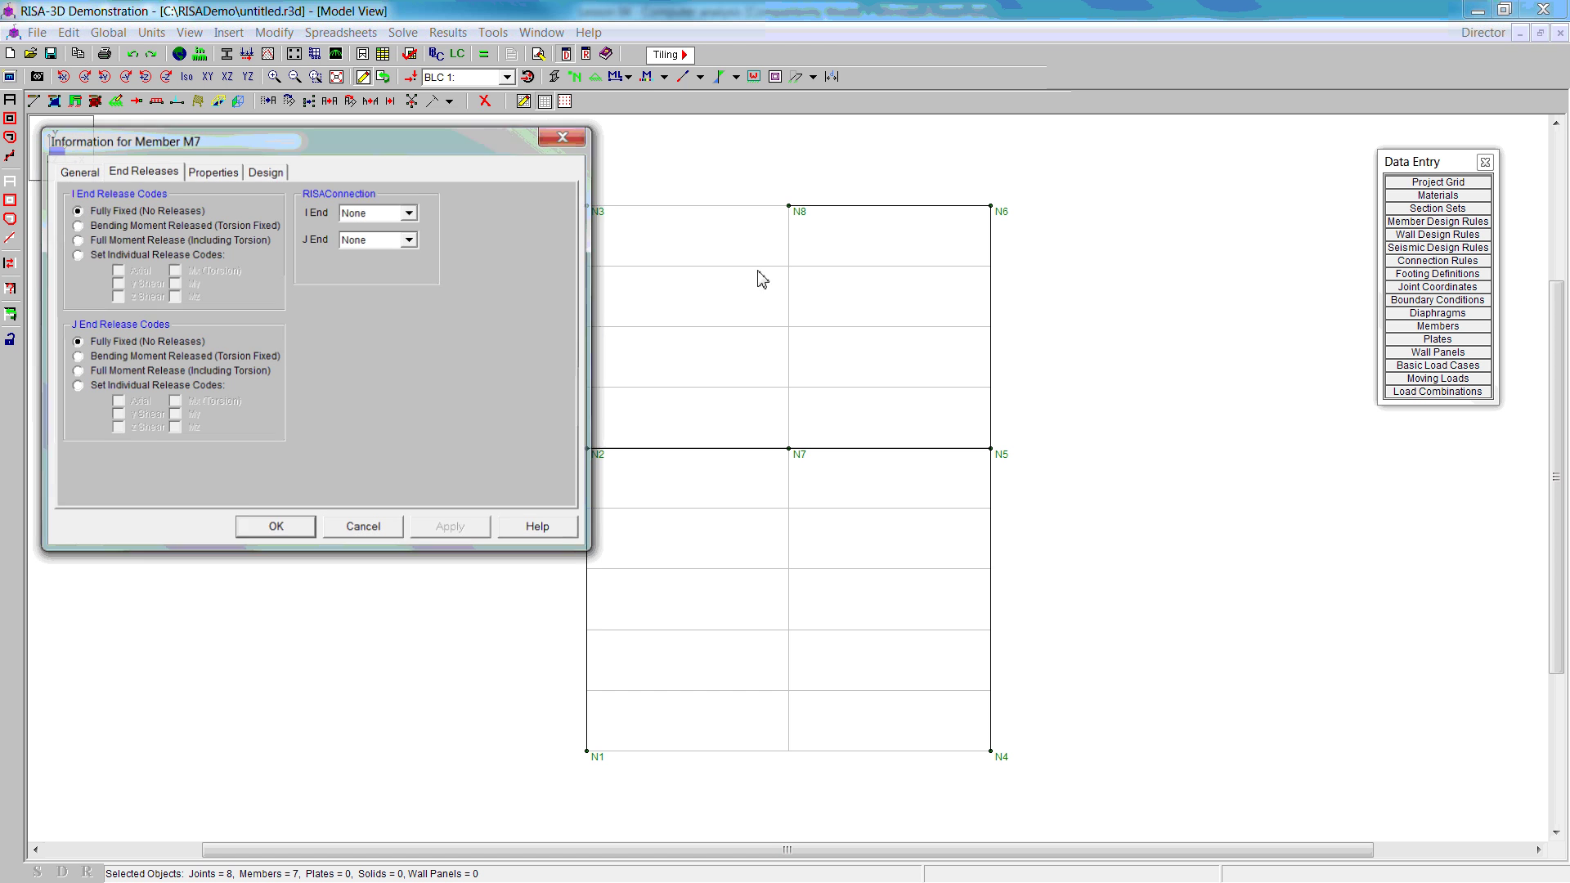
{"action": "left_click", "coordinate": [76, 226]}
{"action": "left_click", "coordinate": [451, 530]}
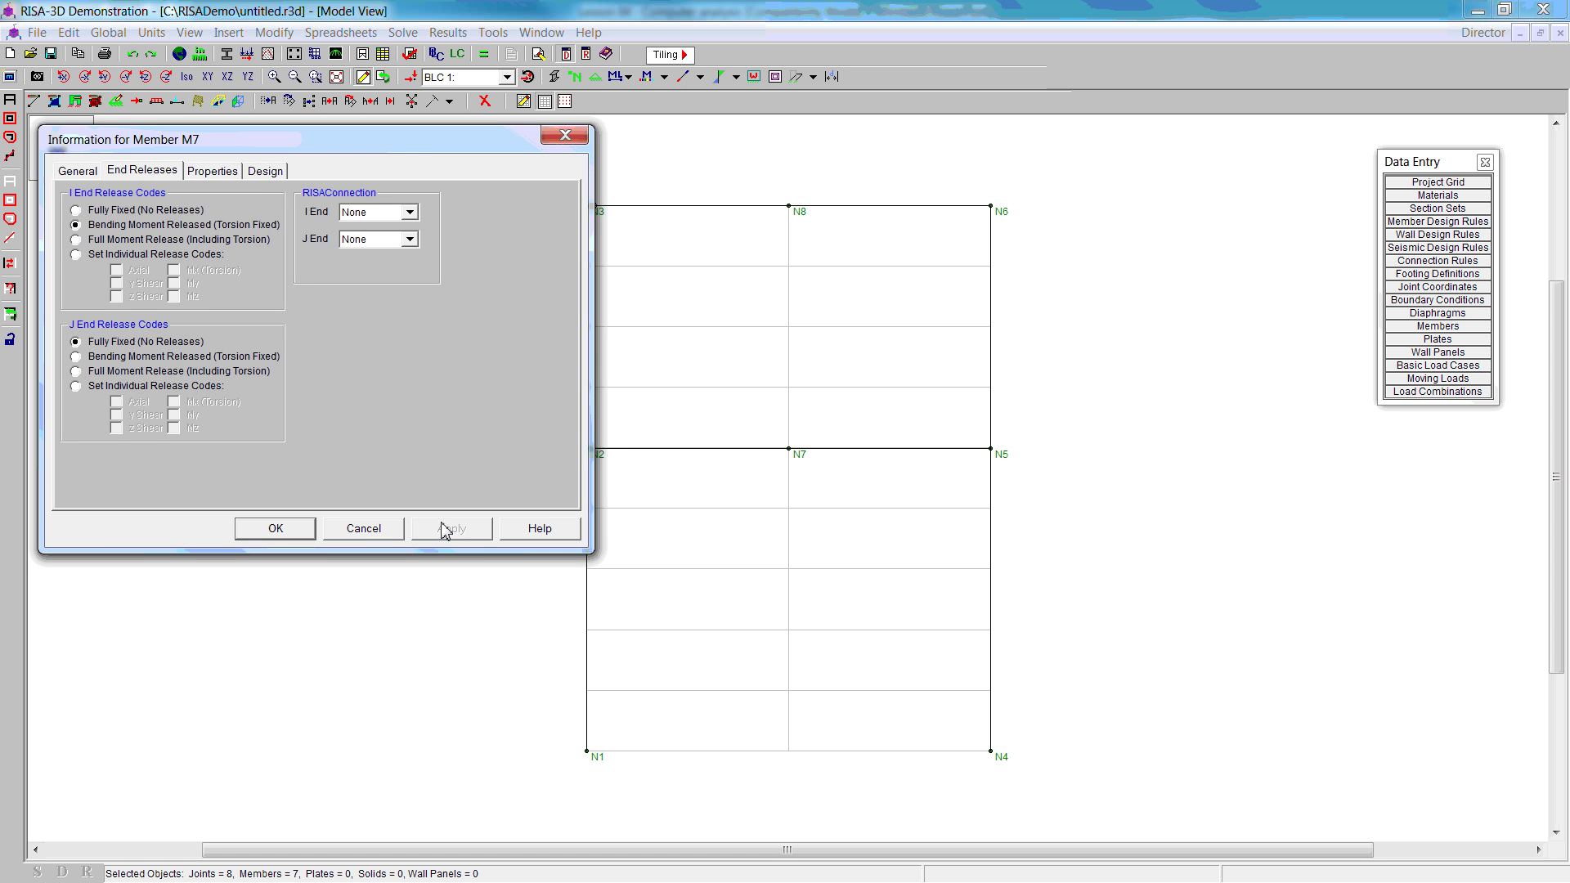
{"action": "left_click", "coordinate": [286, 530]}
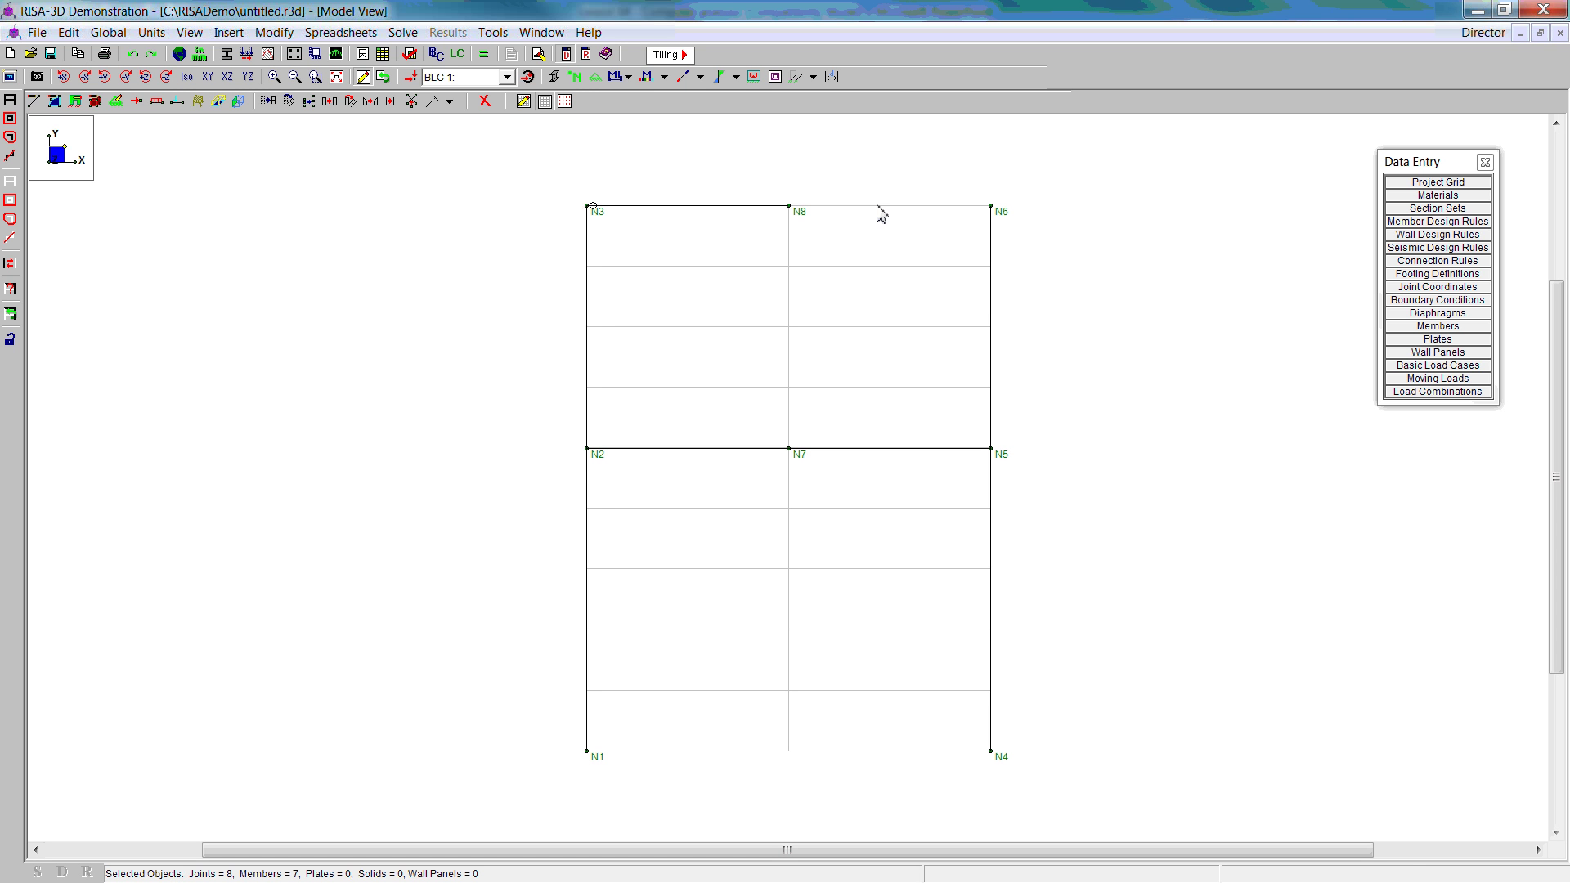
{"action": "double_click", "coordinate": [876, 206]}
{"action": "left_click", "coordinate": [77, 356]}
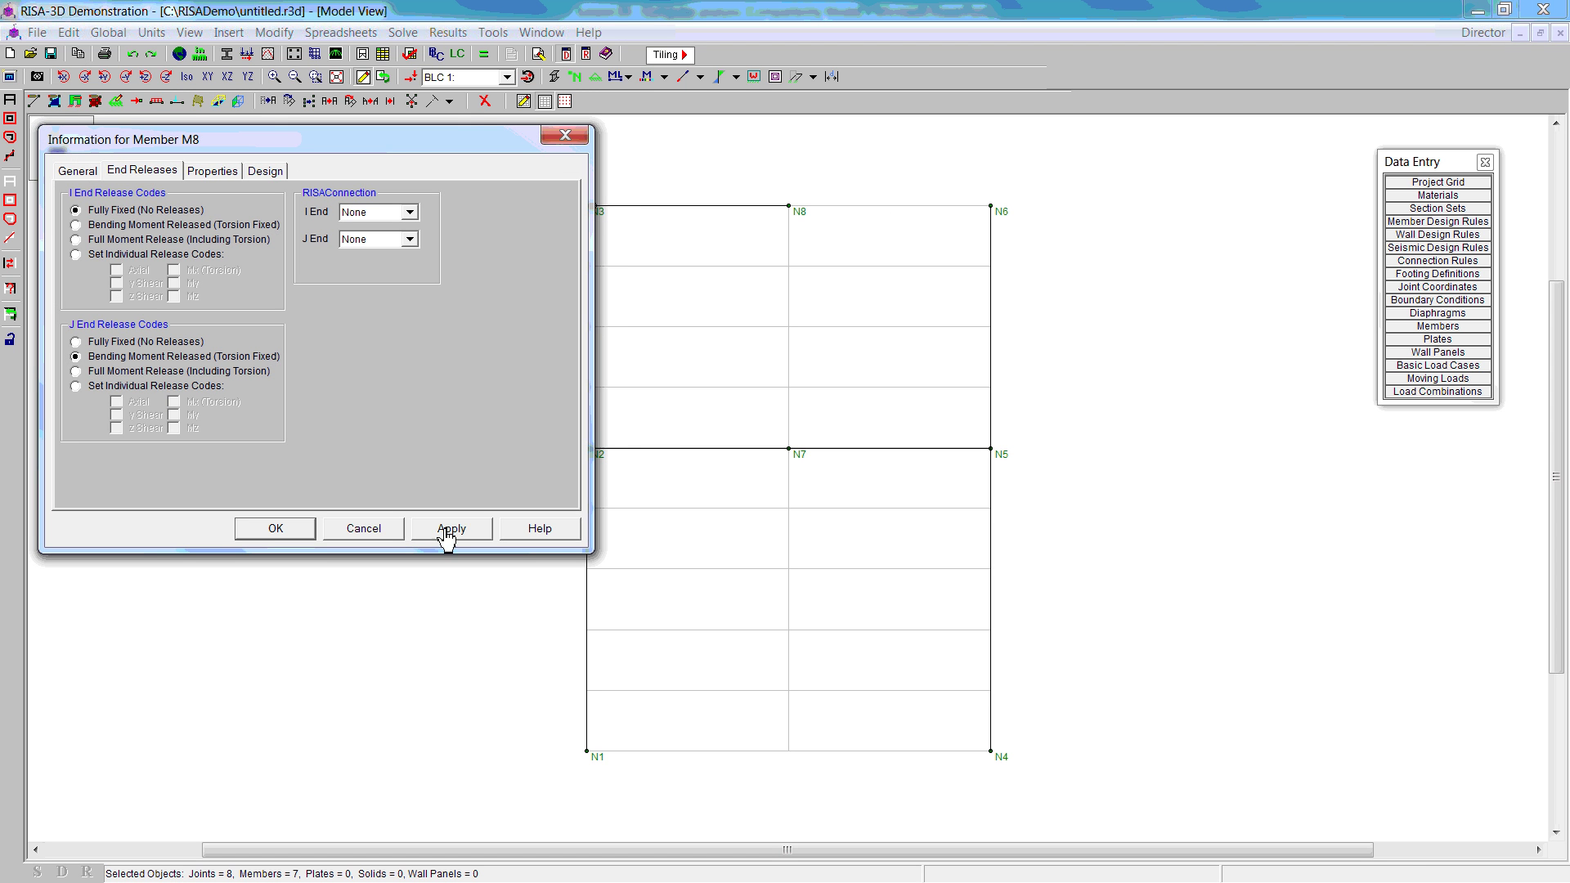
{"action": "left_click", "coordinate": [451, 529]}
{"action": "left_click", "coordinate": [306, 529]}
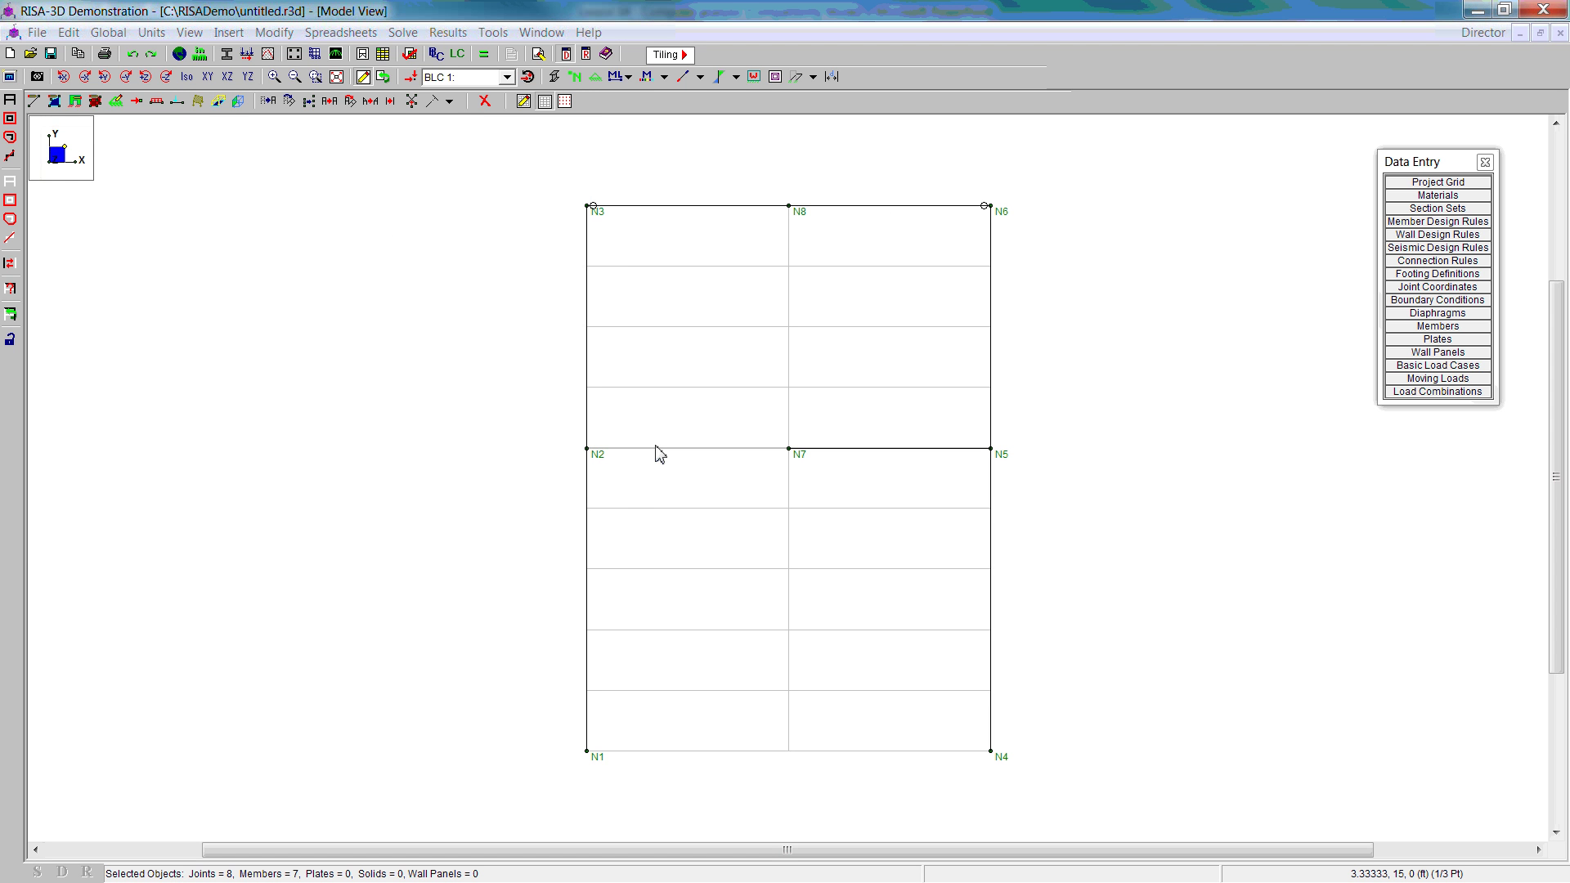
Step: Release bending moment at the N2 and N5 ends of the two floor beams
{"action": "double_click", "coordinate": [656, 450]}
{"action": "left_click", "coordinate": [76, 225]}
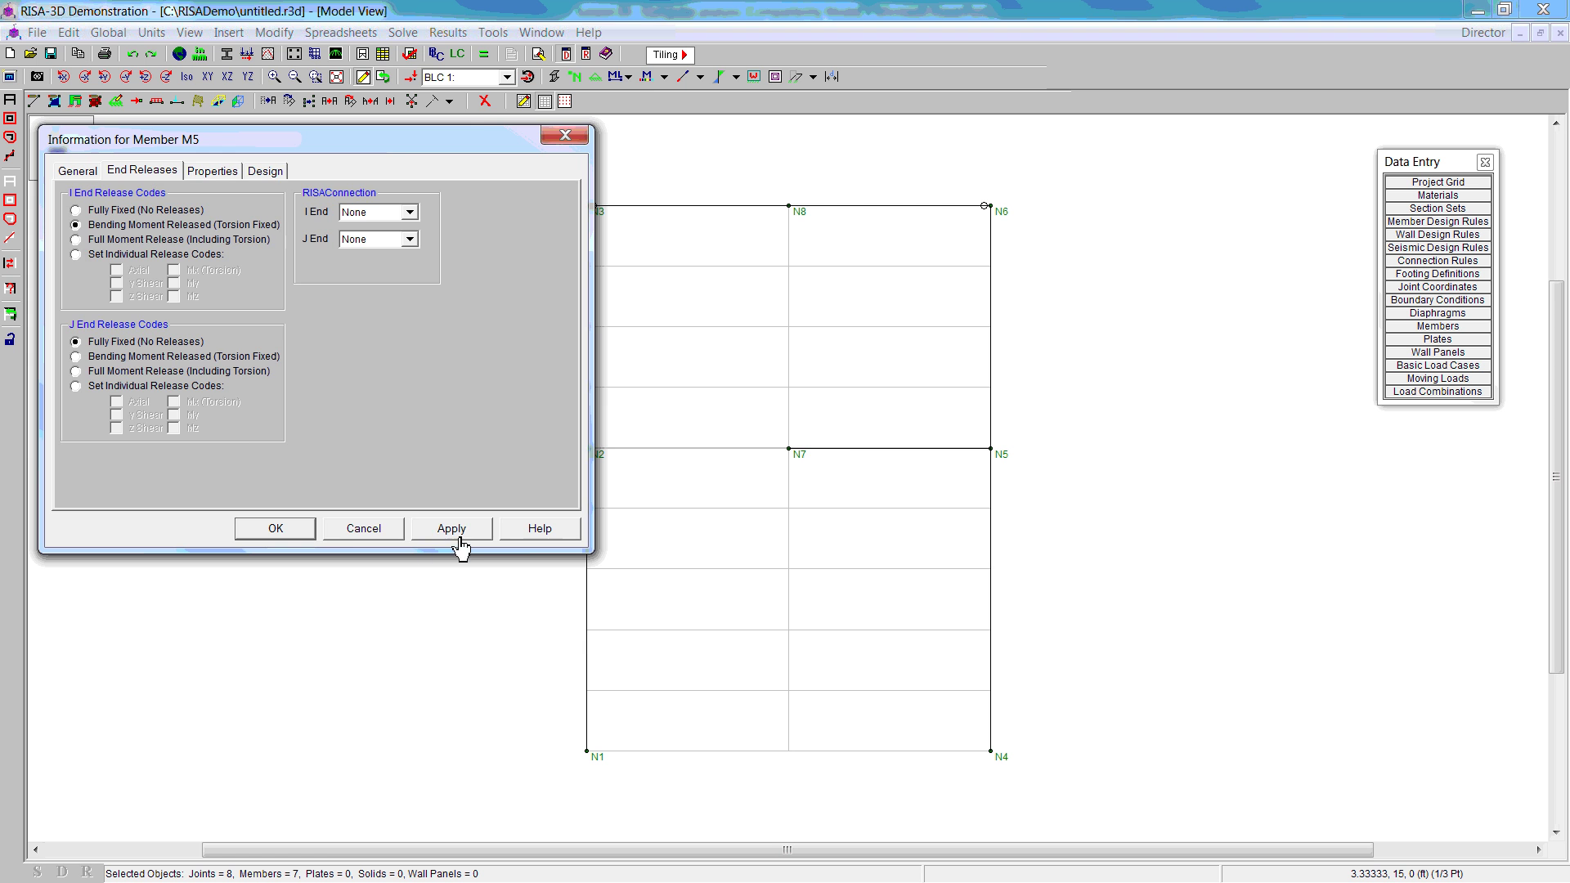
{"action": "left_click", "coordinate": [451, 528]}
{"action": "left_click", "coordinate": [276, 528]}
{"action": "double_click", "coordinate": [851, 454]}
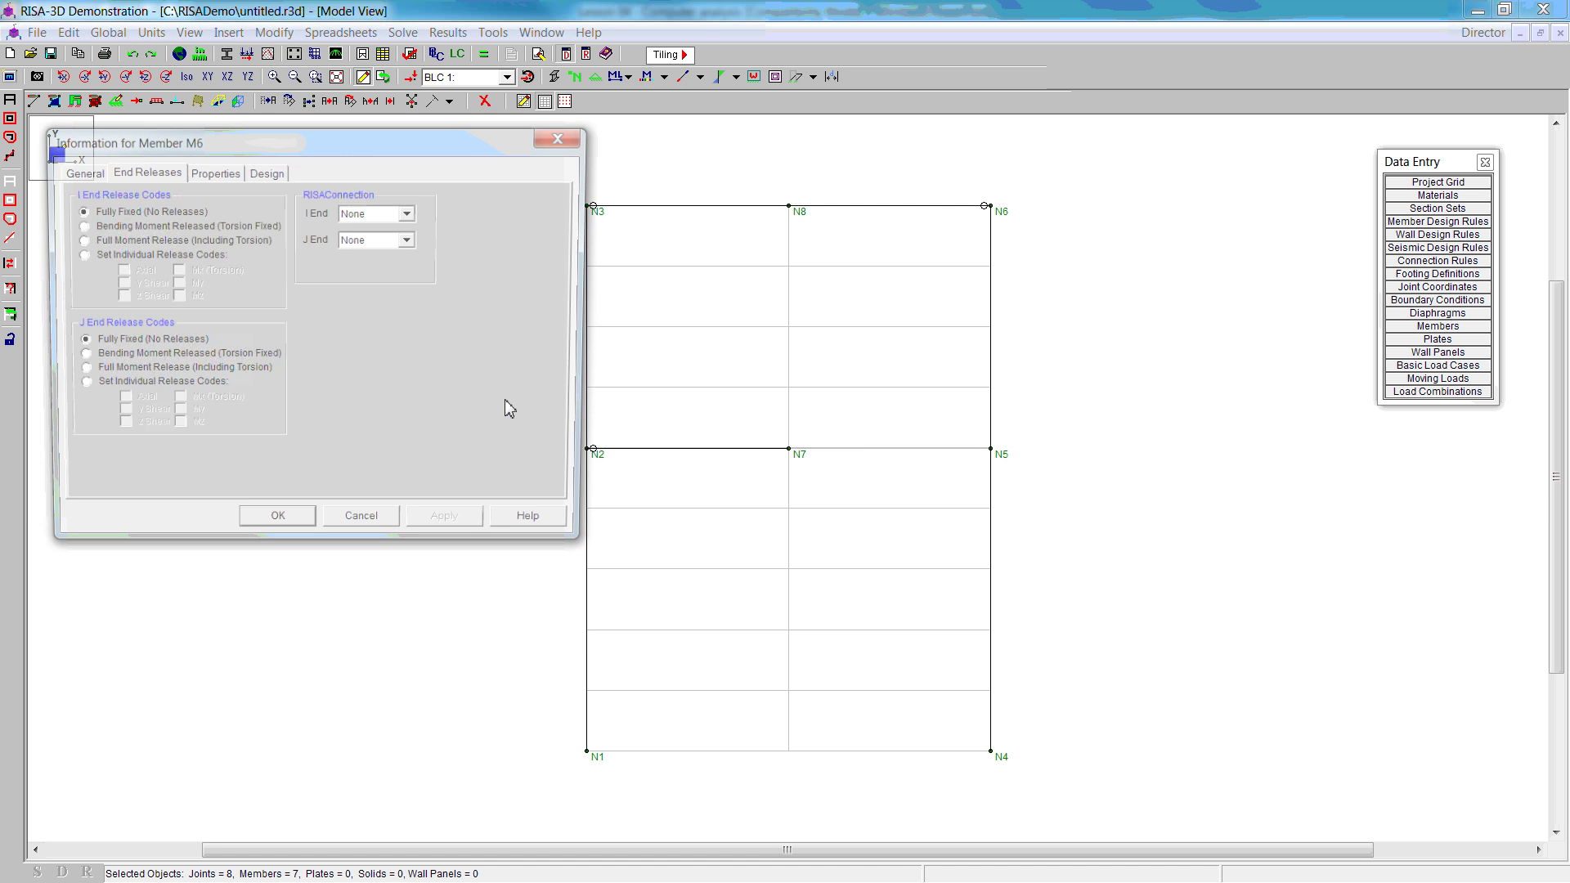
{"action": "left_click", "coordinate": [76, 356]}
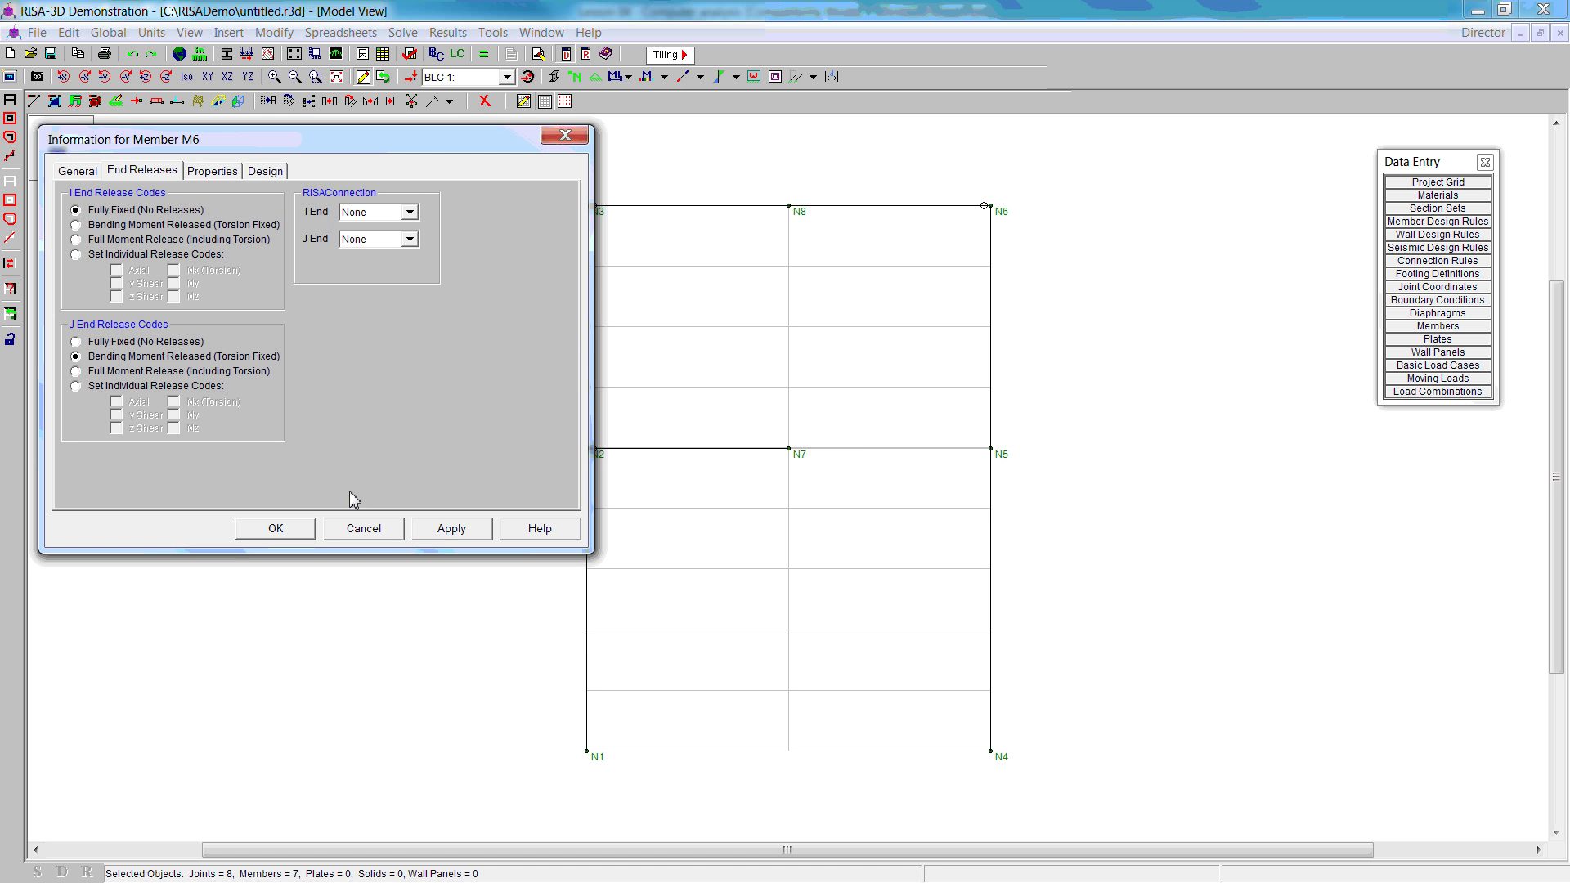
{"action": "left_click", "coordinate": [448, 530]}
{"action": "left_click", "coordinate": [278, 528]}
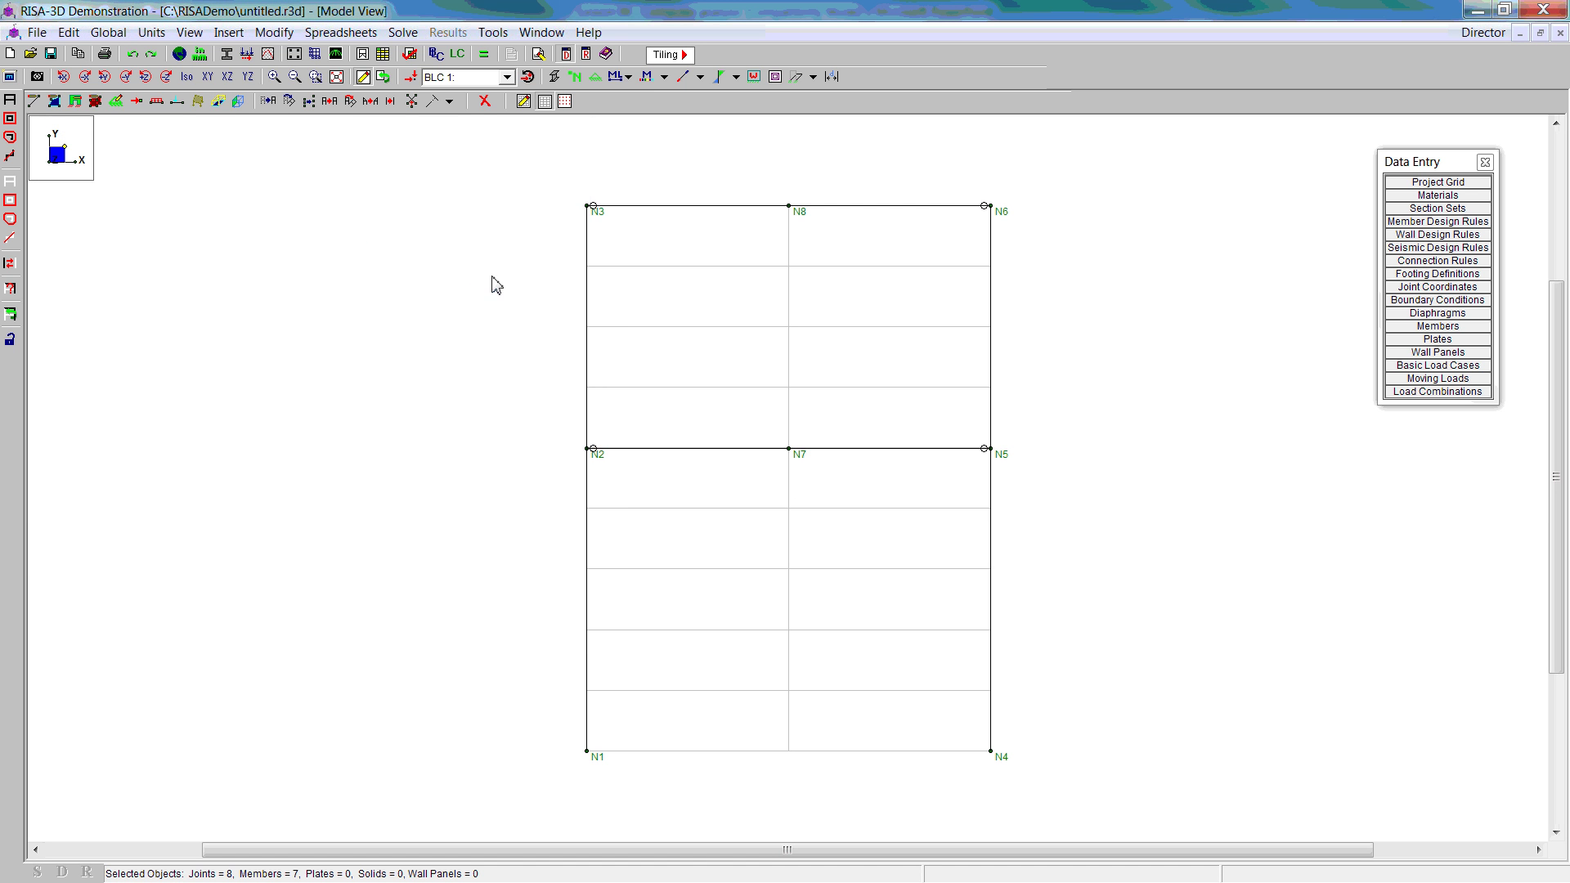
Step: Choose the tube section HSS6x4x4 as the start shape for new members
{"action": "left_click", "coordinate": [34, 101]}
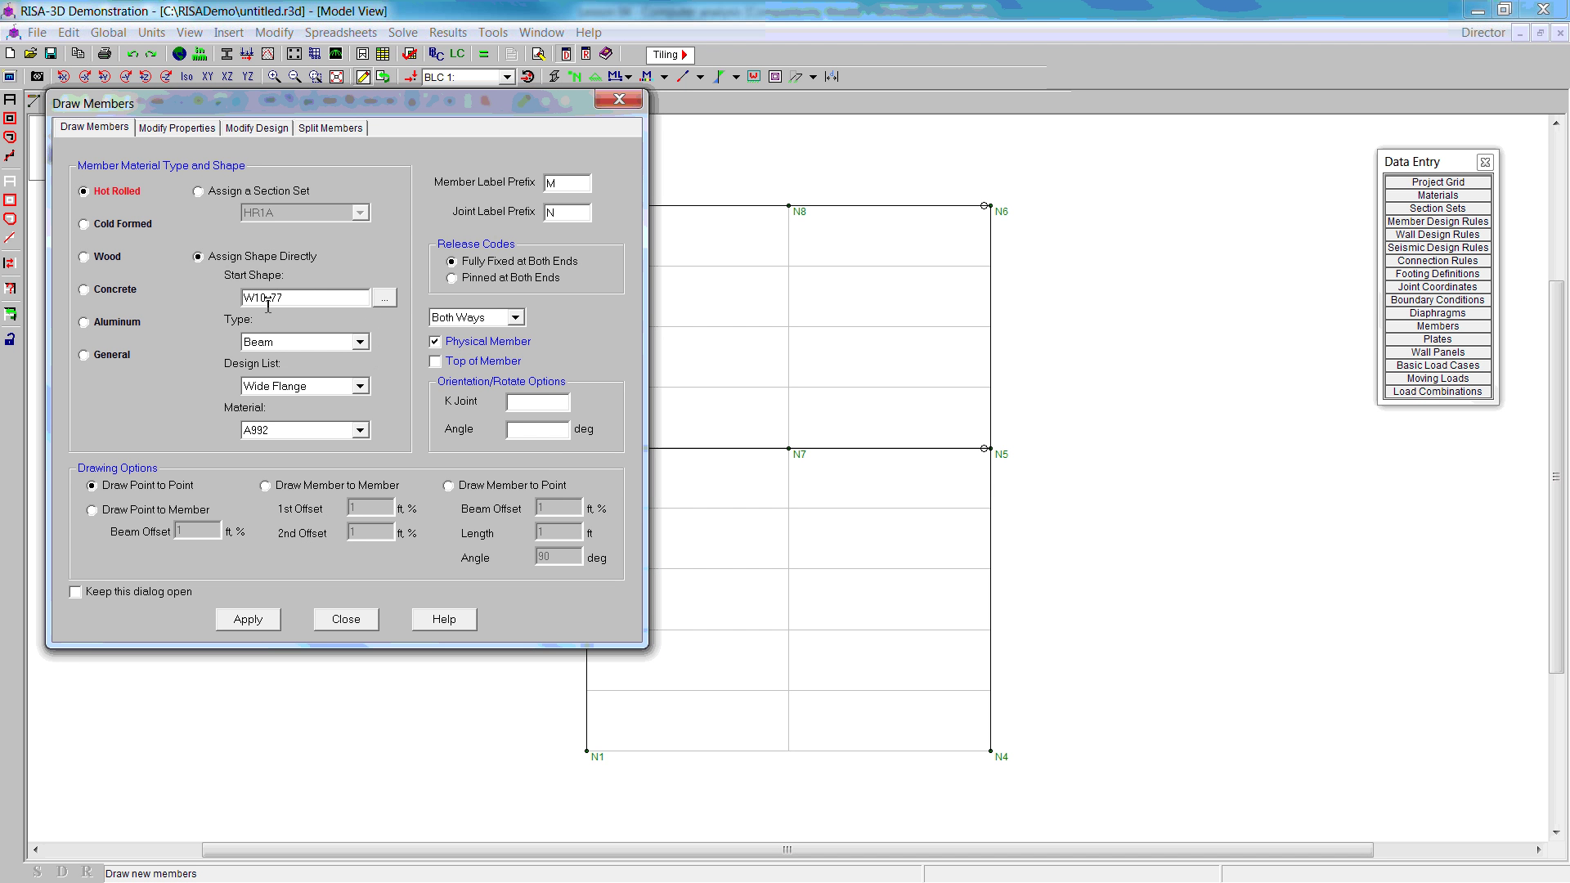
{"action": "left_click", "coordinate": [384, 298]}
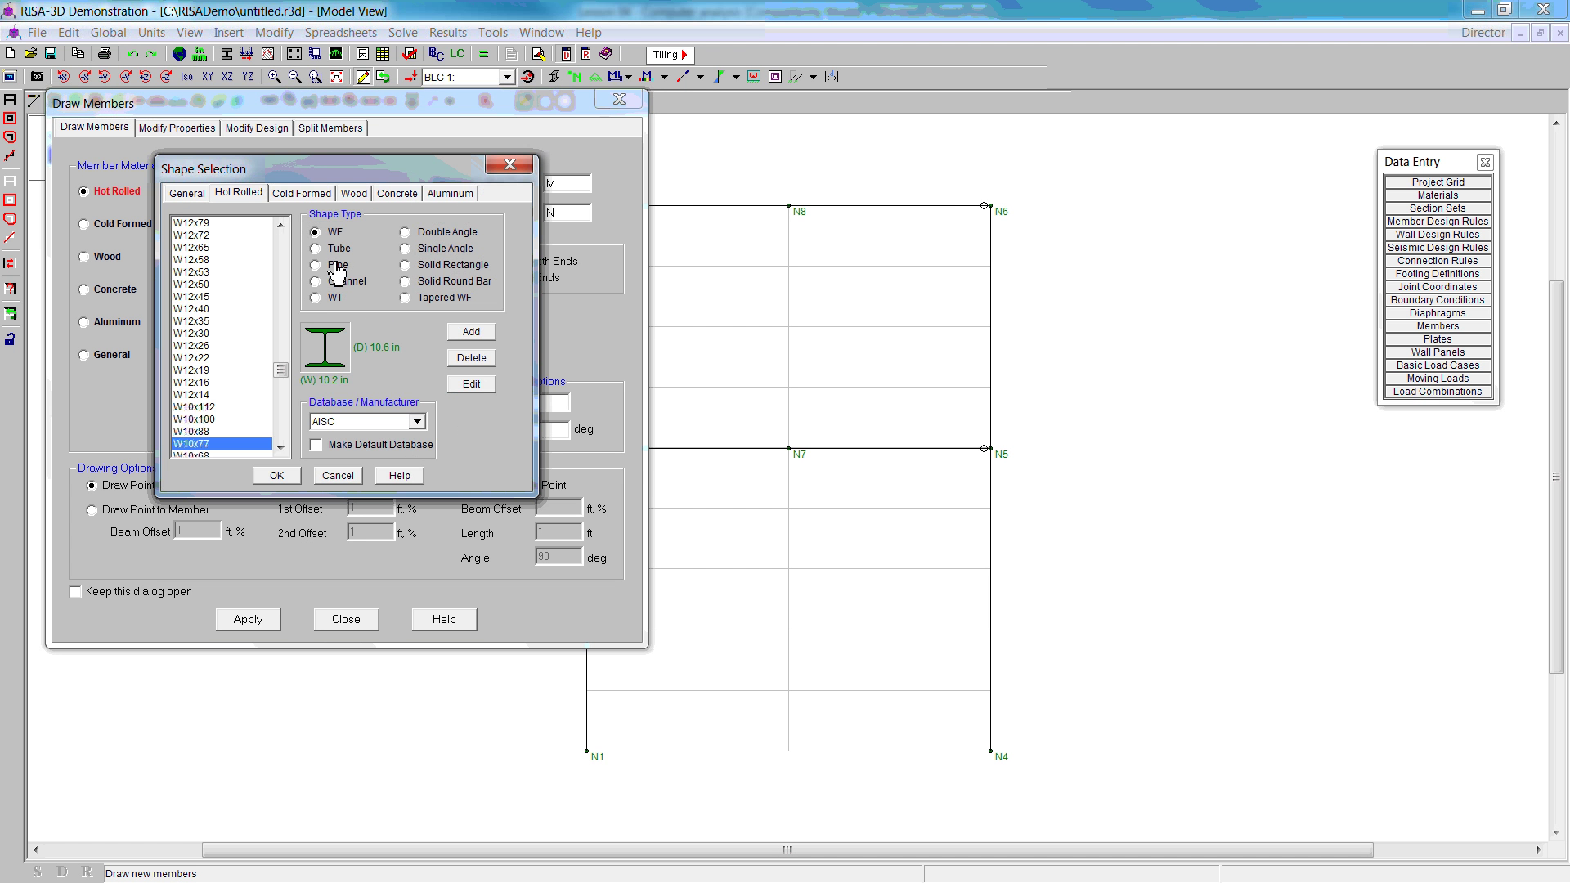
{"action": "left_click", "coordinate": [317, 249]}
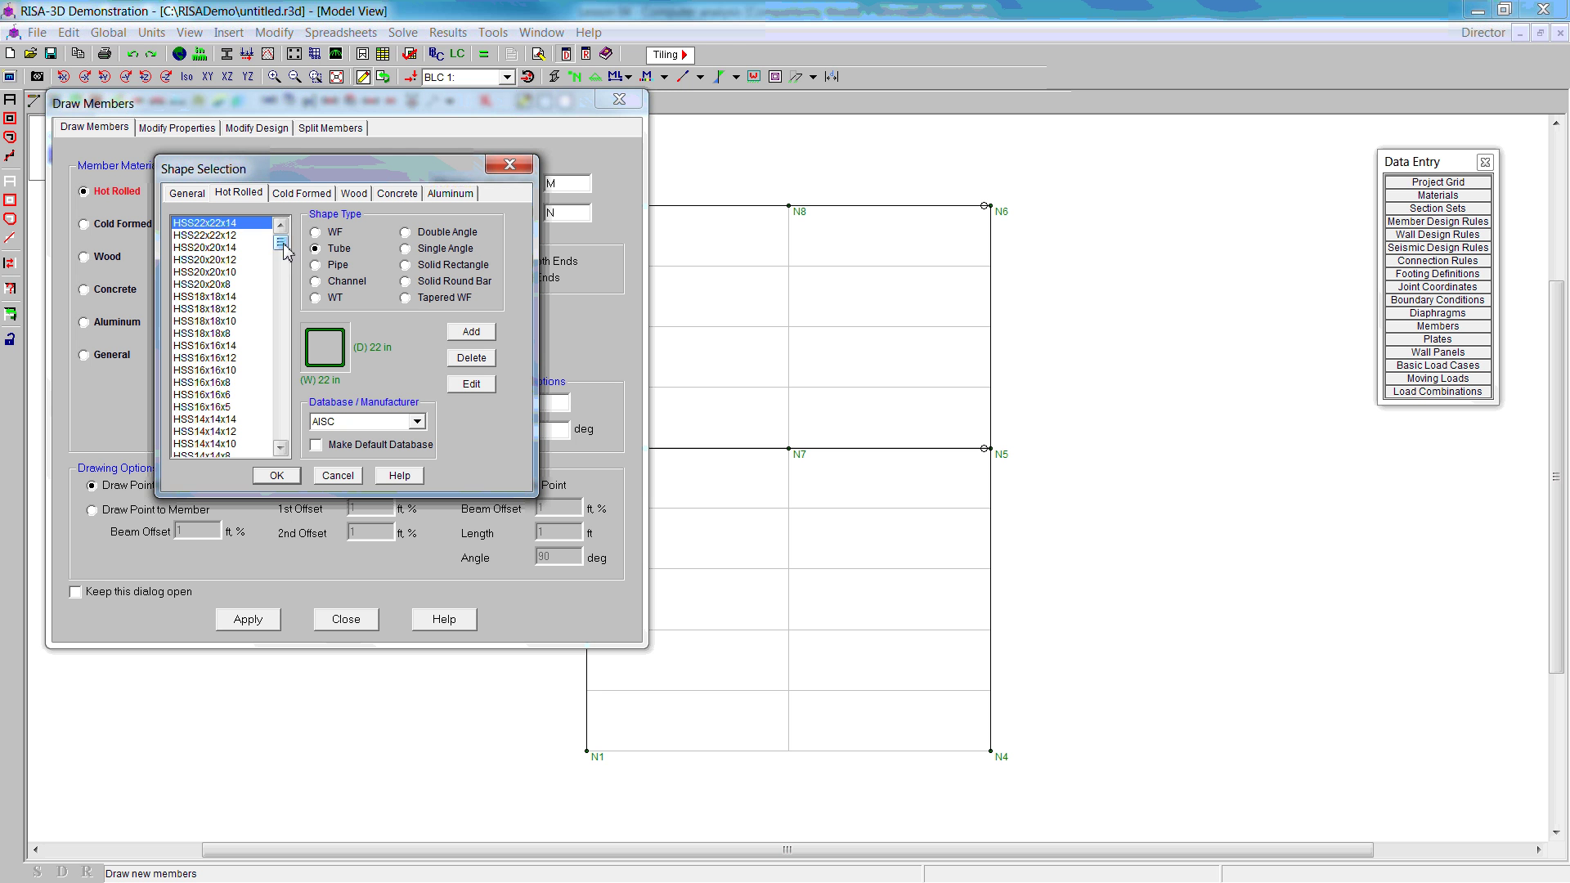
{"action": "left_click_drag", "start_coordinate": [283, 250], "coordinate": [275, 328]}
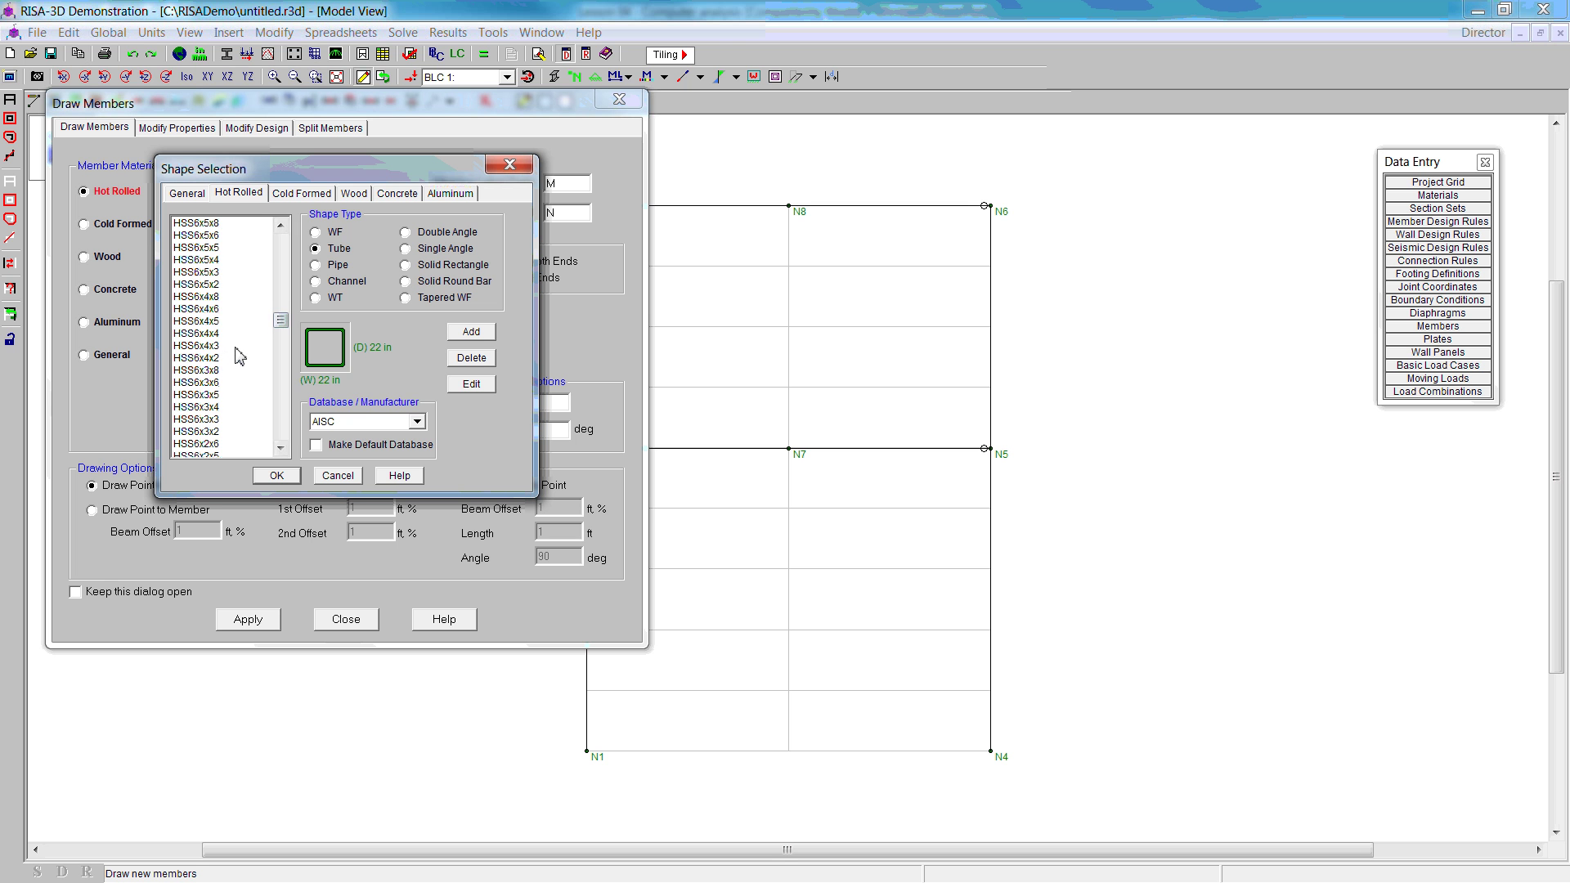
{"action": "left_click", "coordinate": [197, 333]}
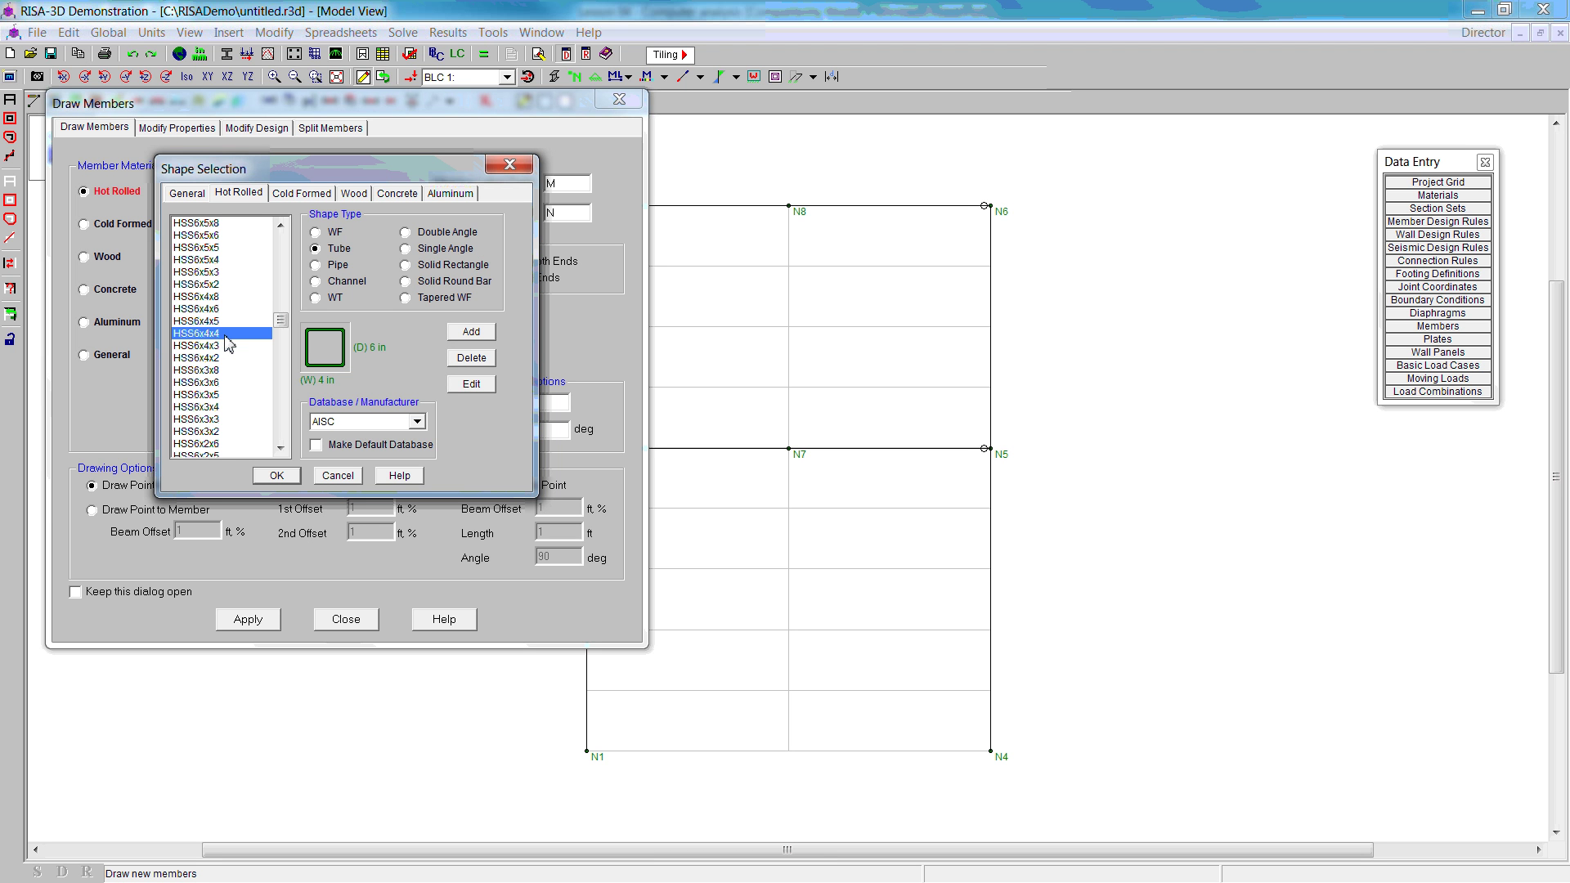
{"action": "left_click", "coordinate": [277, 476]}
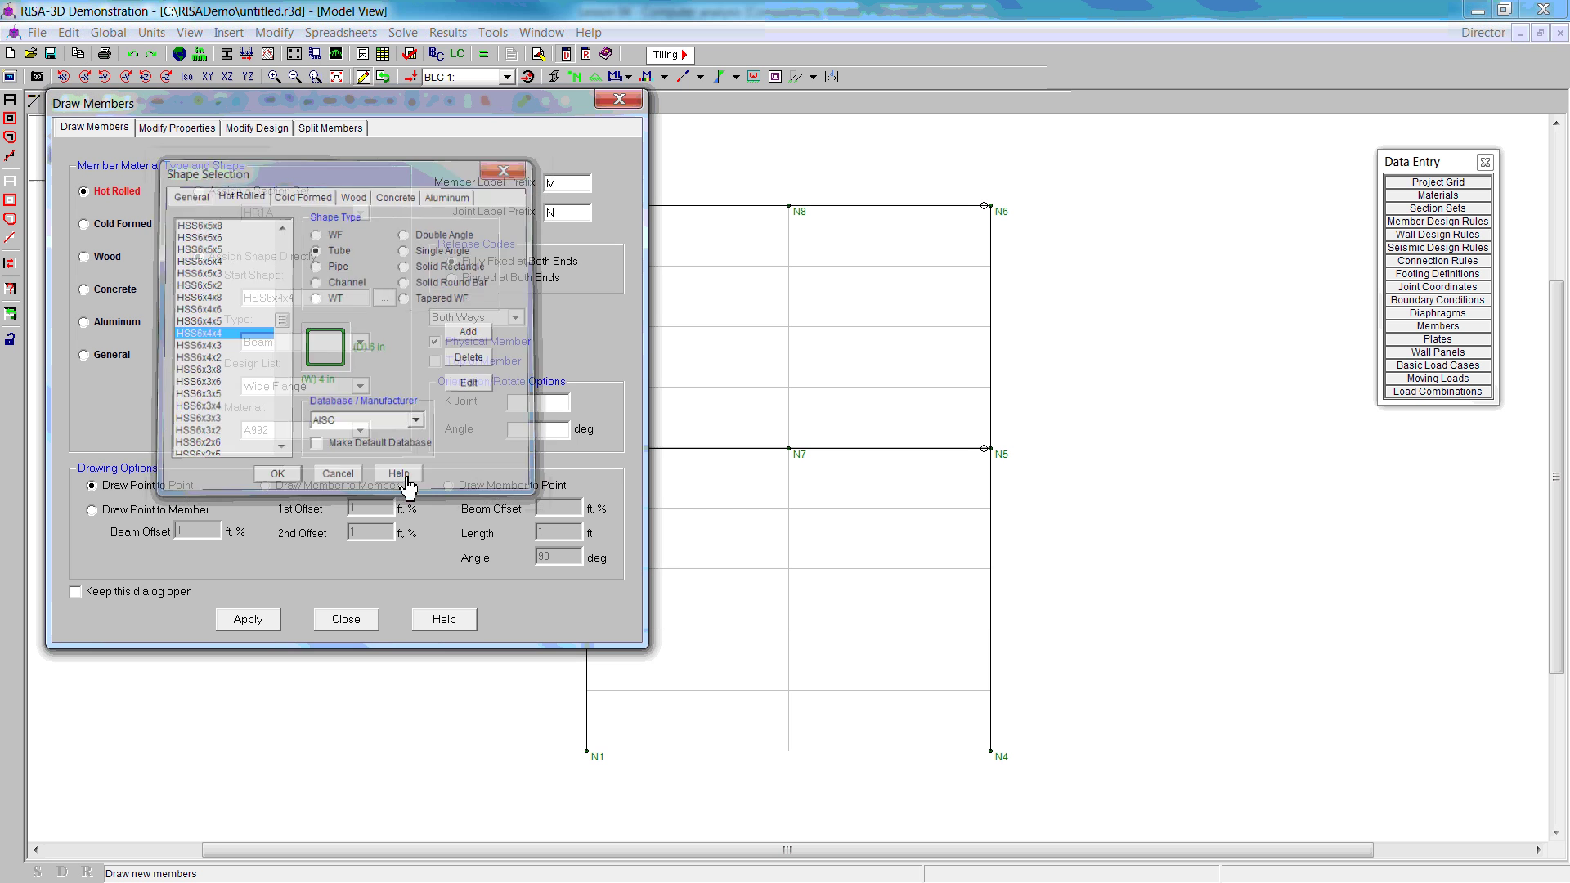
Step: Set member type VBrace, design list Tube and material A36 Gr.36, then apply
{"action": "left_click", "coordinate": [363, 342]}
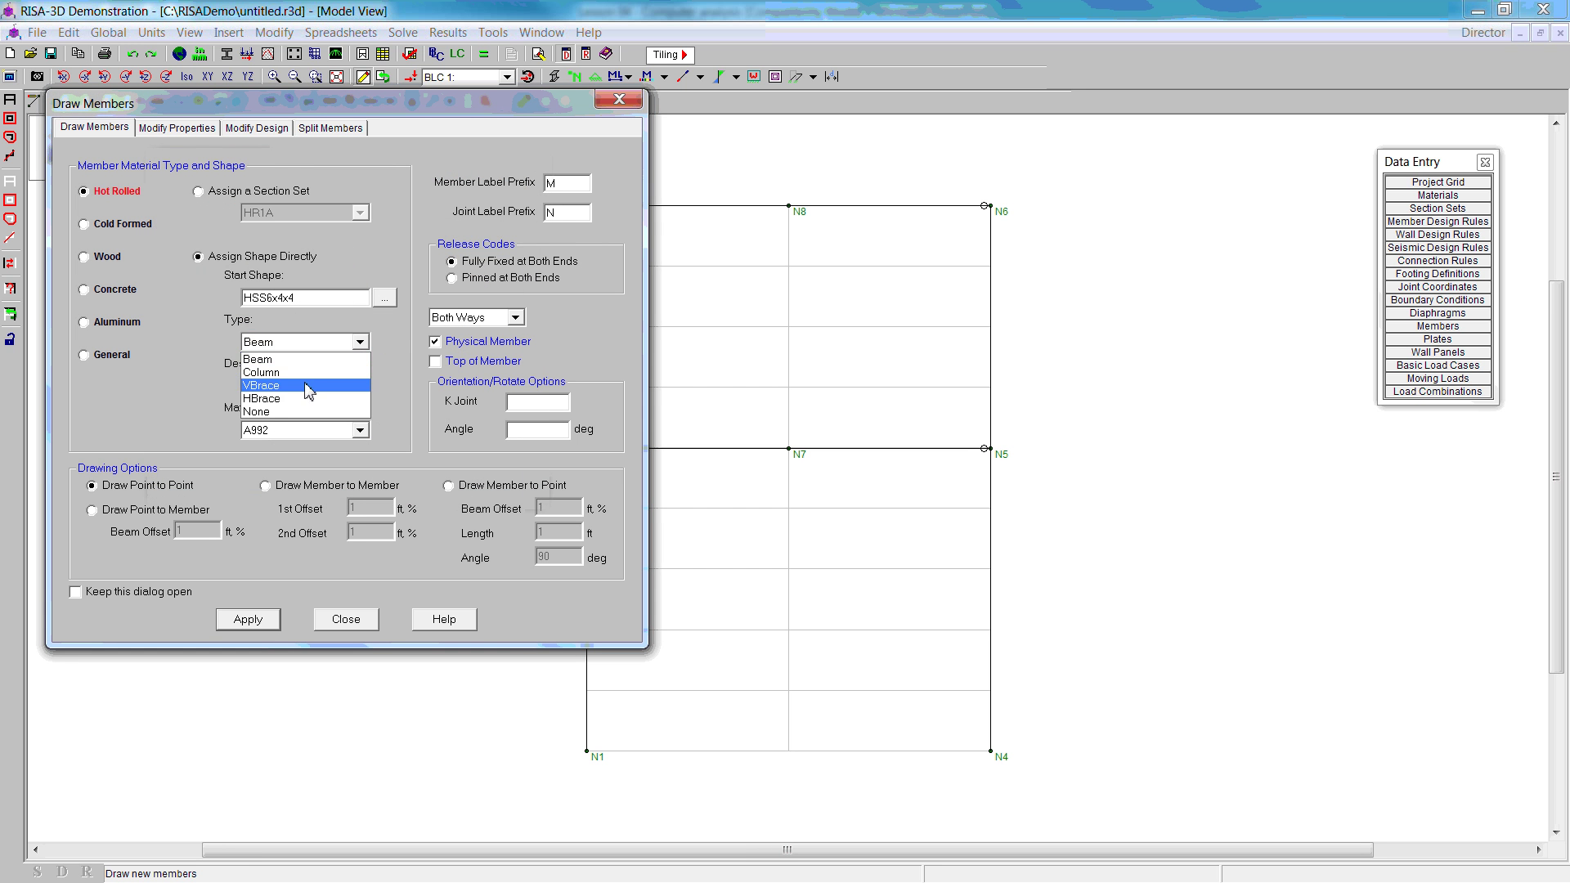
{"action": "left_click", "coordinate": [327, 394]}
{"action": "left_click", "coordinate": [362, 389]}
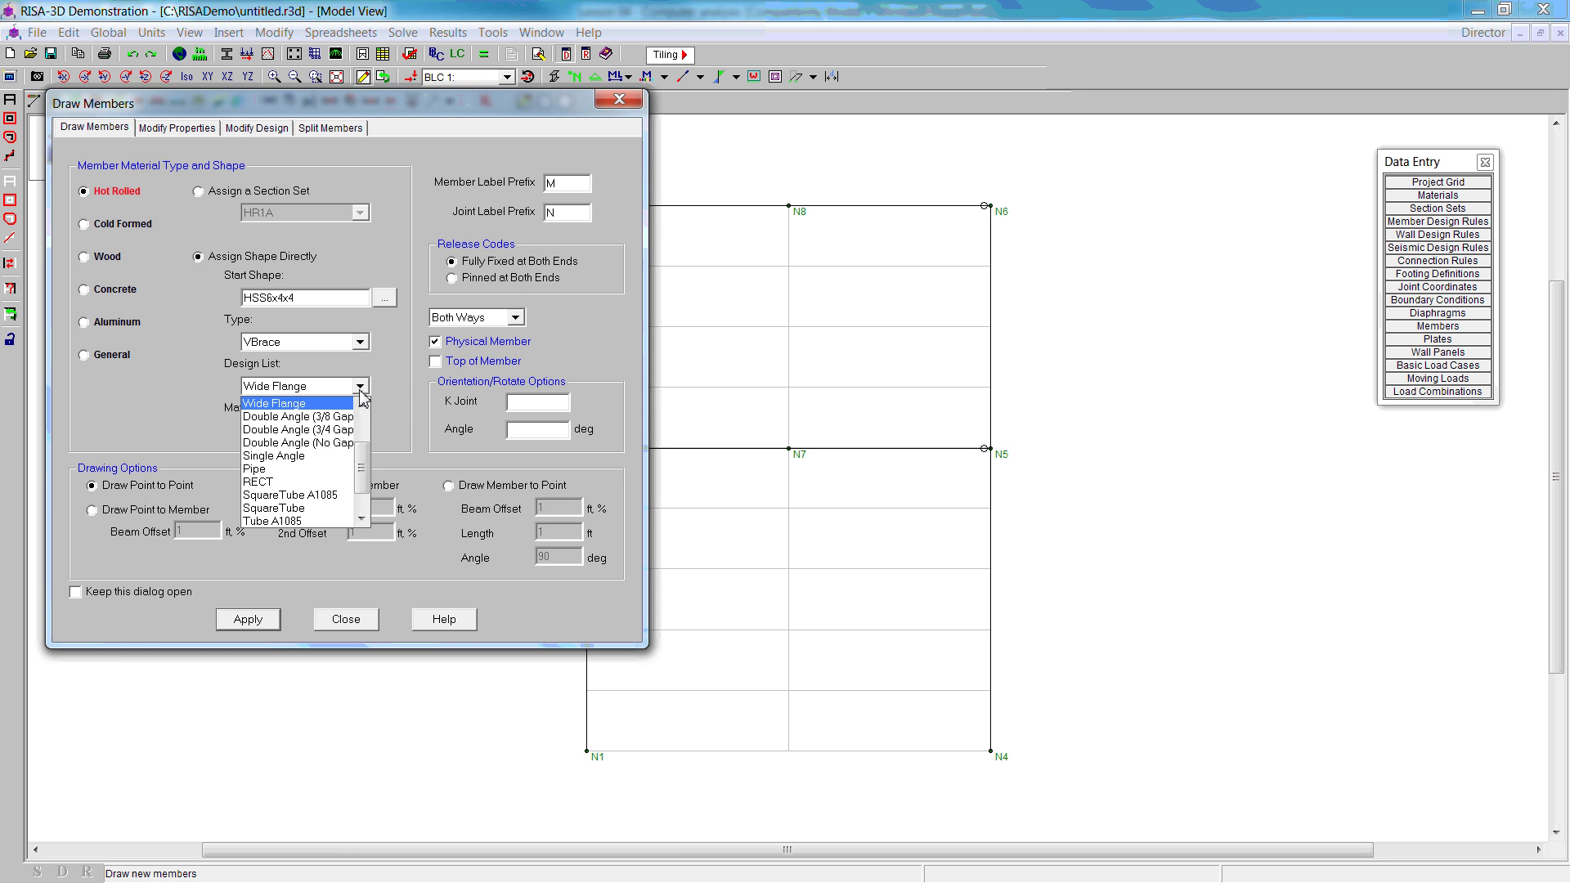
{"action": "scroll", "coordinate": [304, 520], "scroll_direction": "down", "scroll_amount": 1}
{"action": "left_click", "coordinate": [300, 496]}
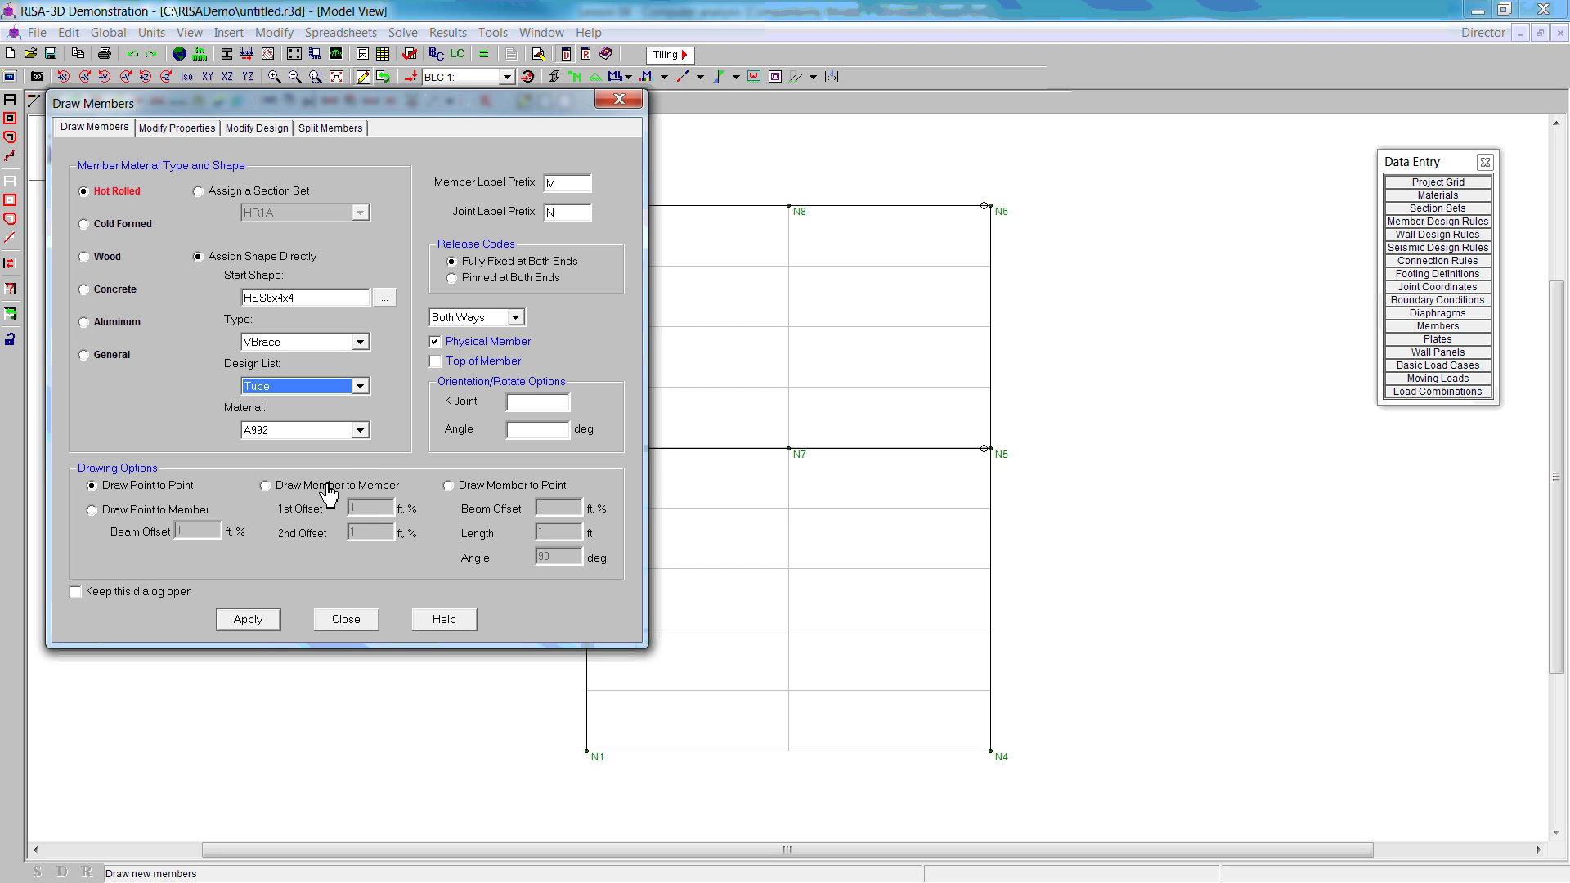
{"action": "left_click", "coordinate": [360, 433]}
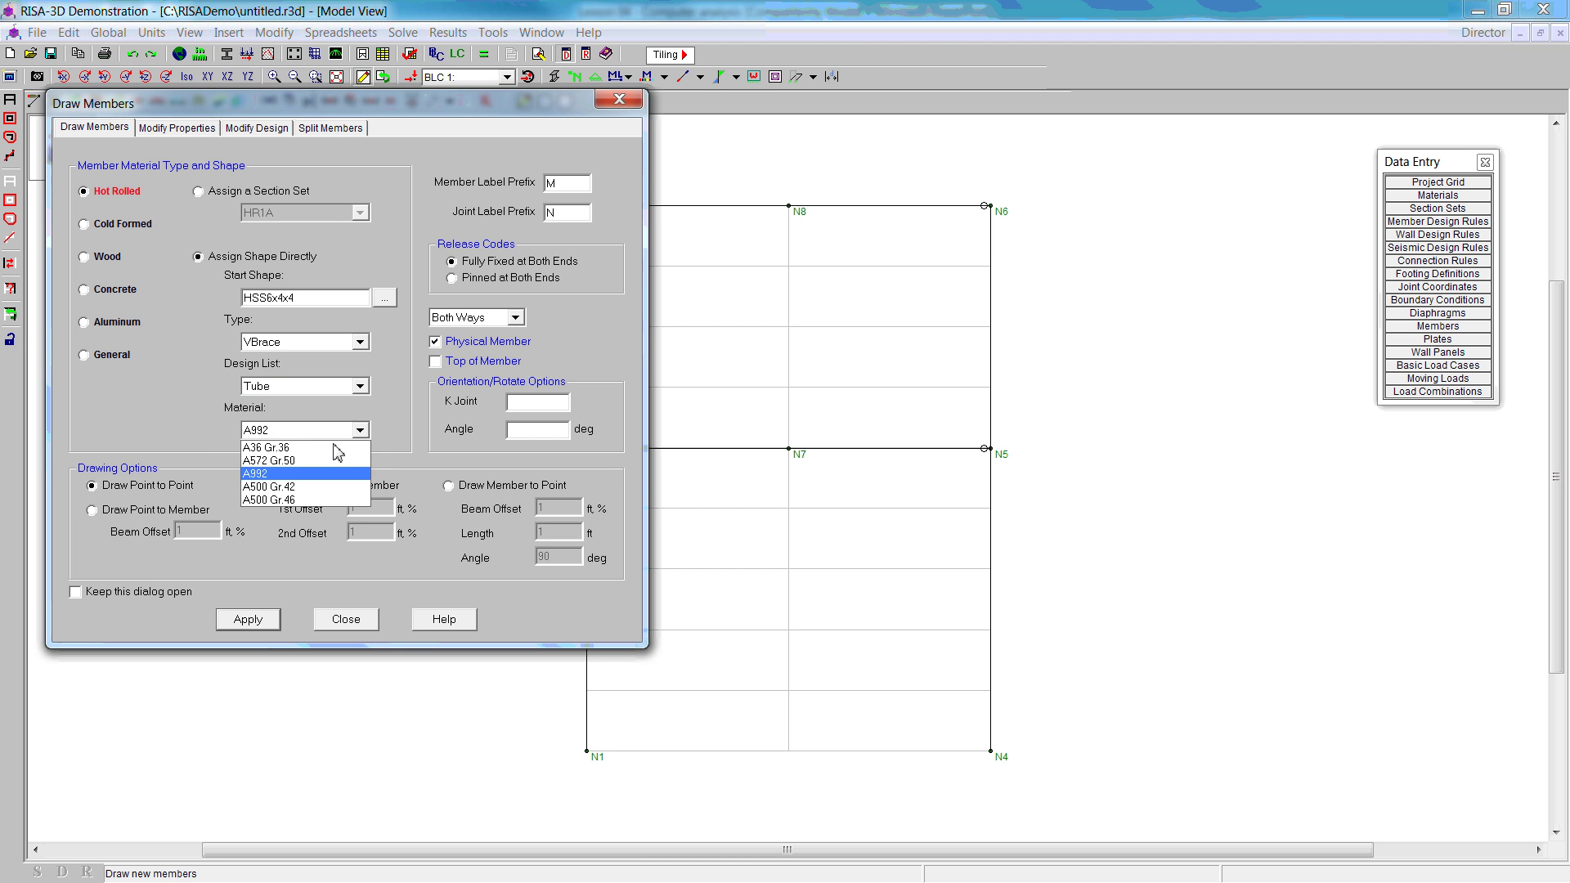
{"action": "left_click", "coordinate": [340, 448]}
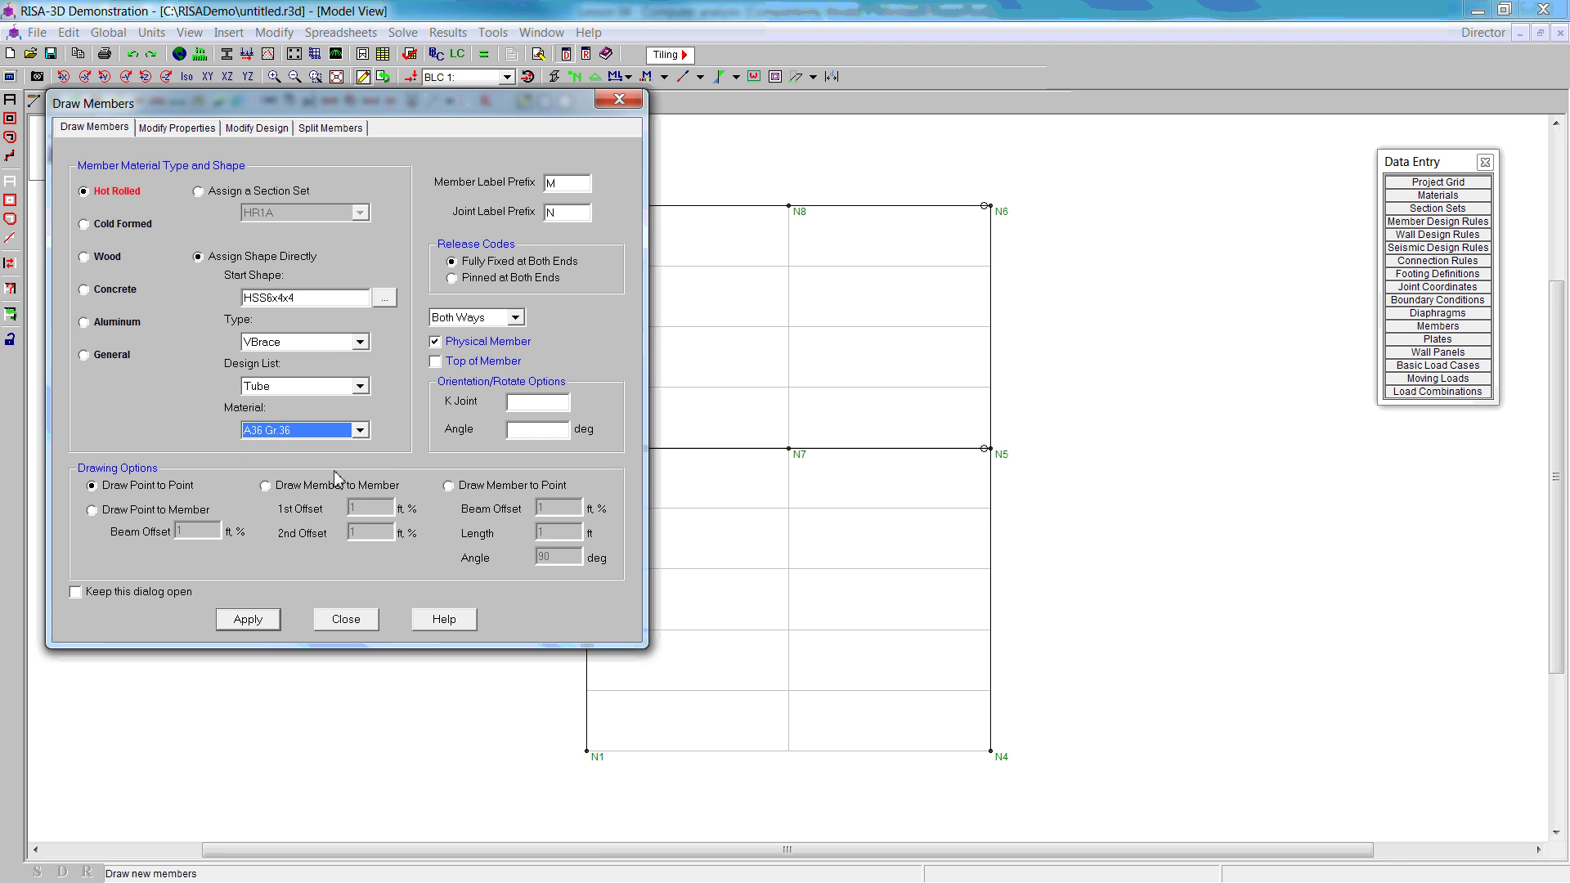
{"action": "left_click", "coordinate": [250, 620]}
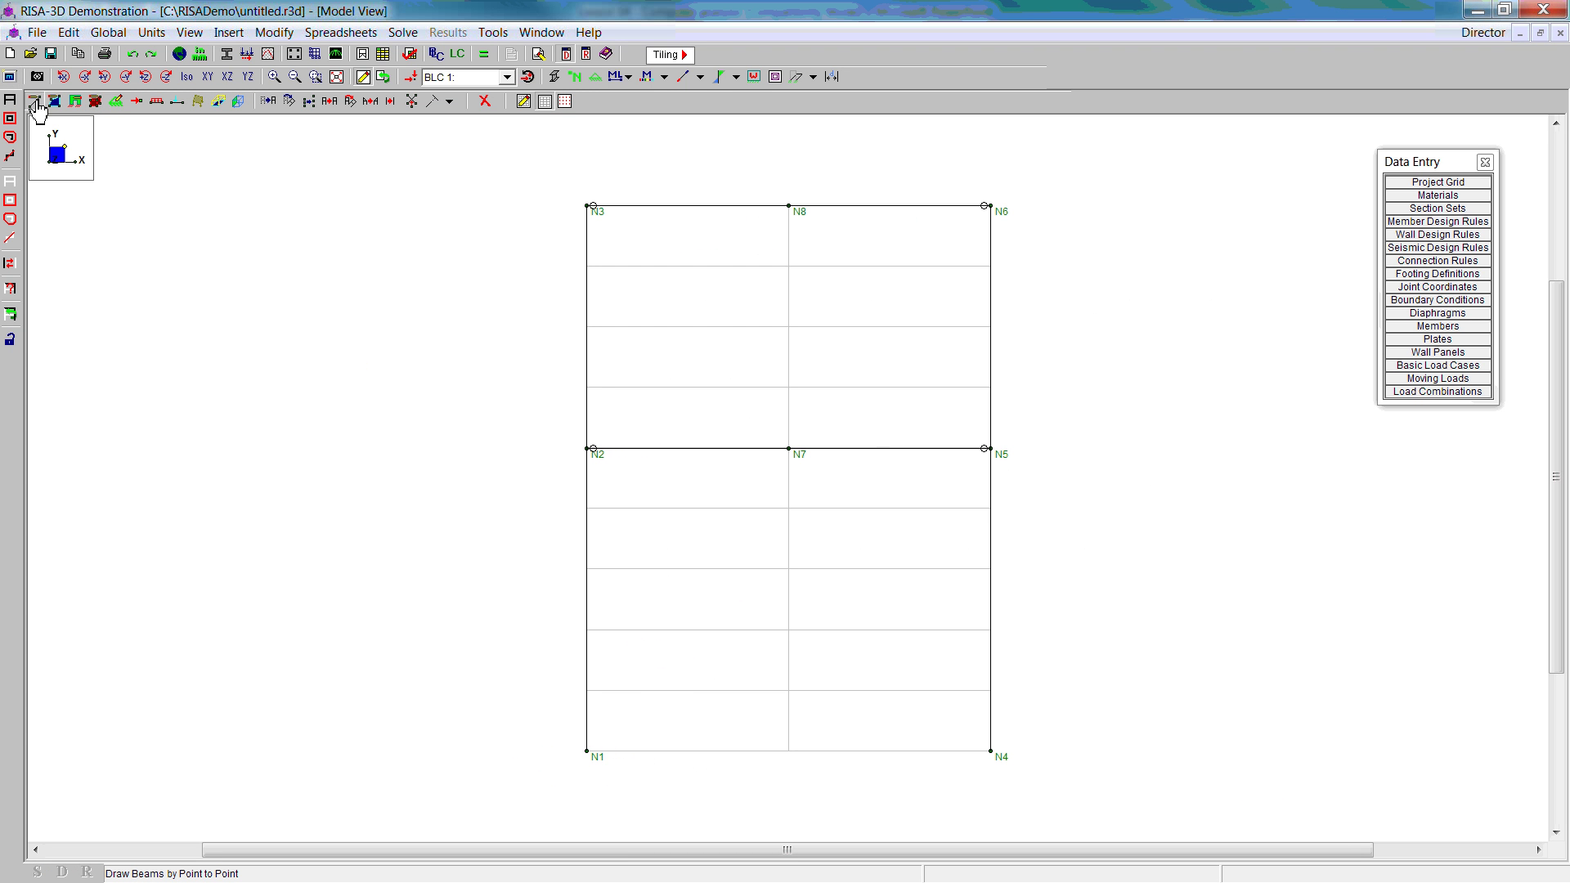
Step: Make new brace members pinned at both ends
{"action": "left_click", "coordinate": [12, 100]}
{"action": "left_click", "coordinate": [452, 280]}
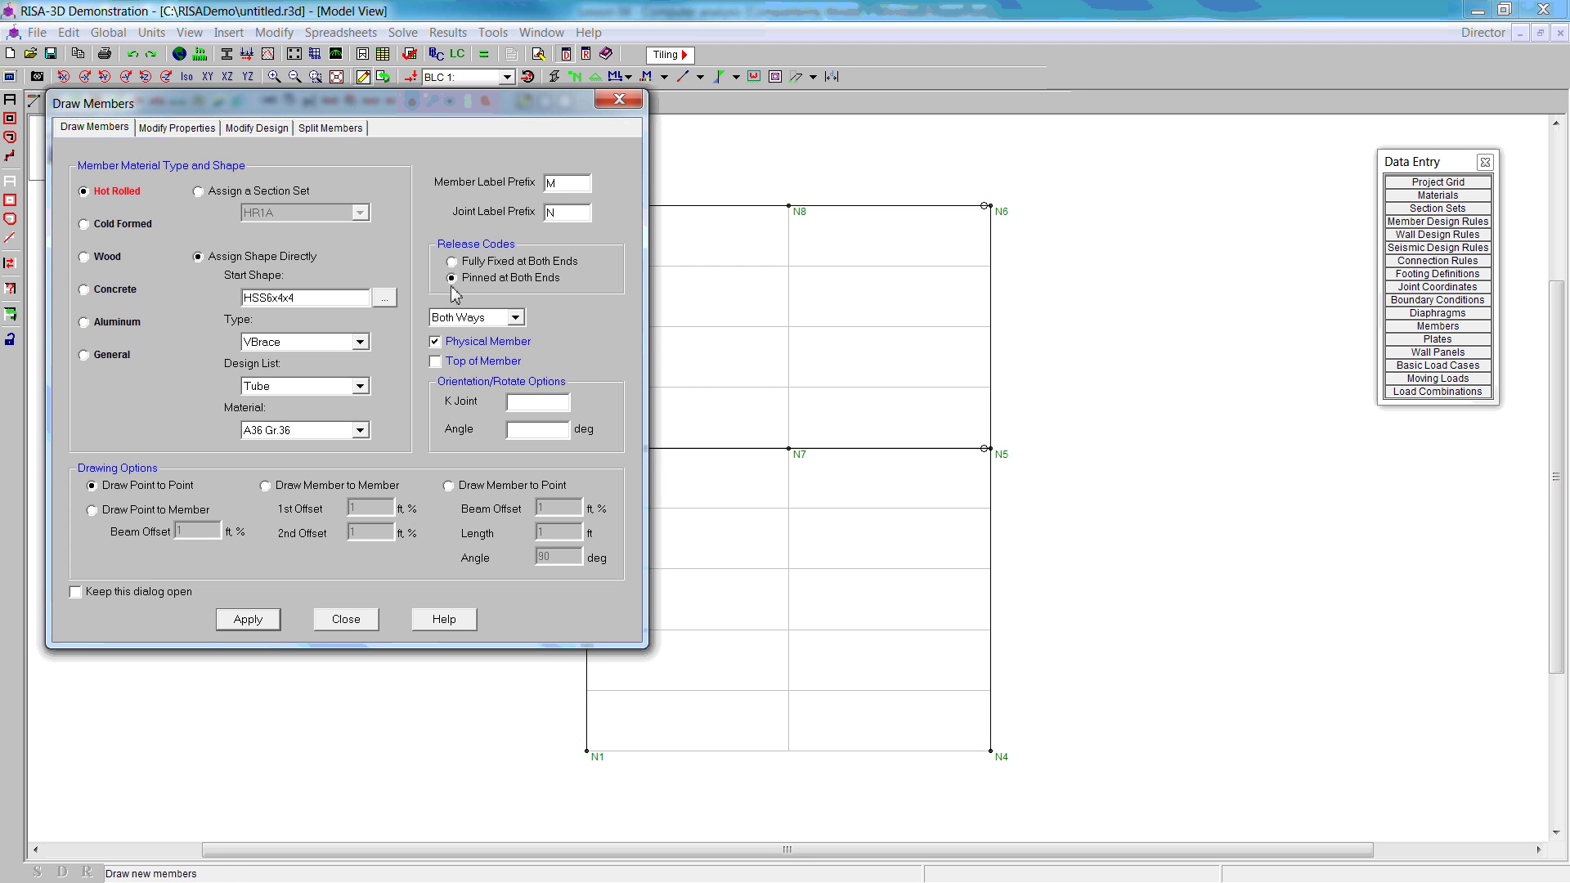
{"action": "left_click", "coordinate": [253, 621]}
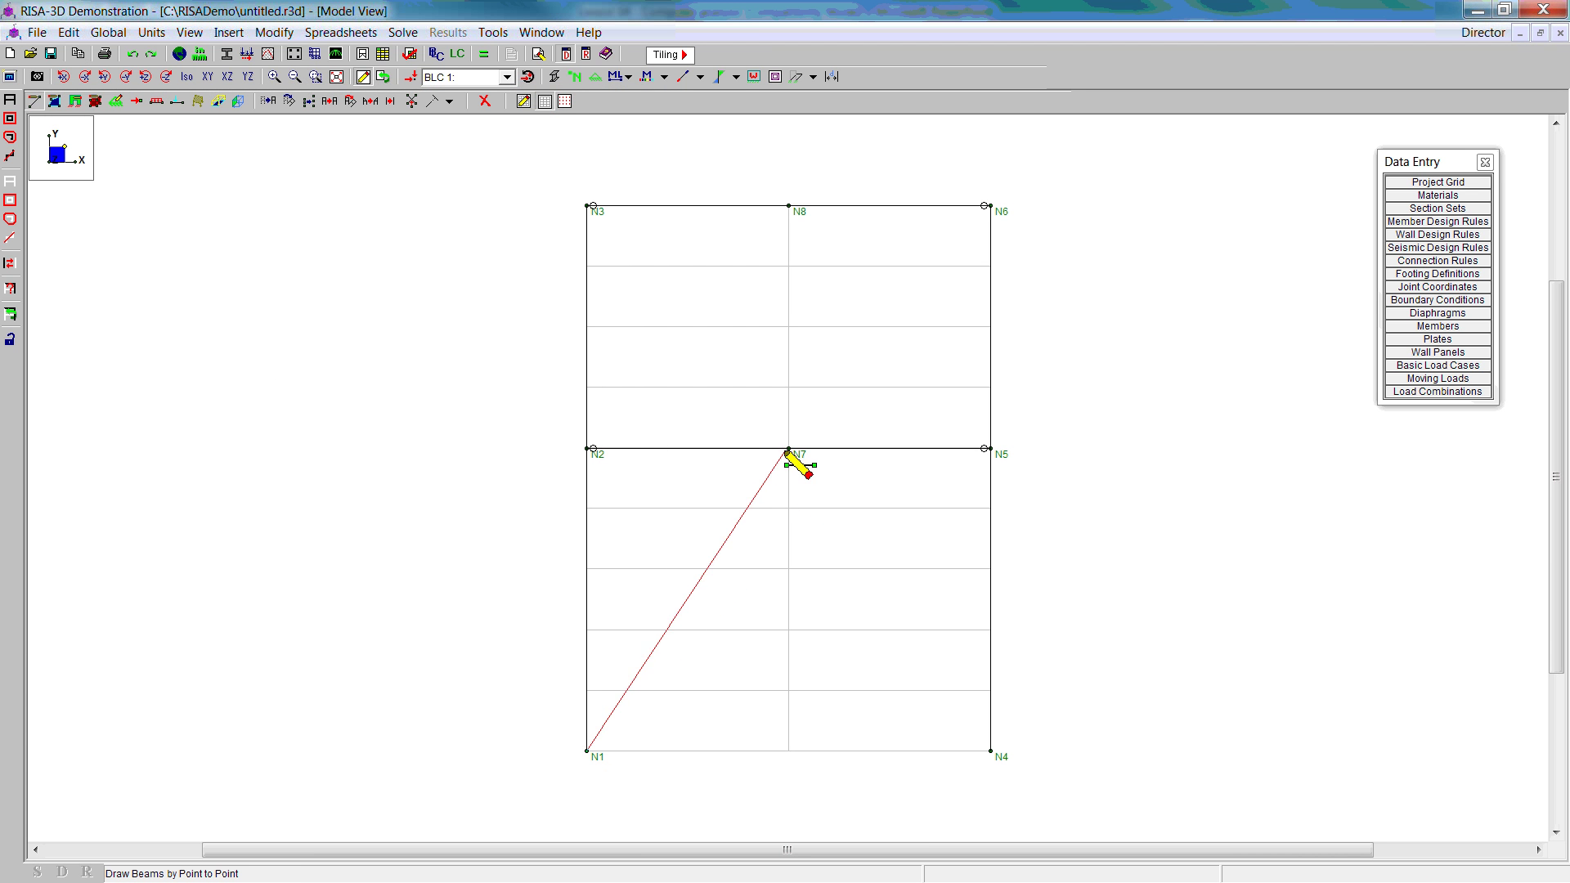
Step: Draw chevron braces N1–N7–N4 and N2–N8–N5
{"action": "left_click", "coordinate": [789, 450]}
{"action": "left_click", "coordinate": [991, 752]}
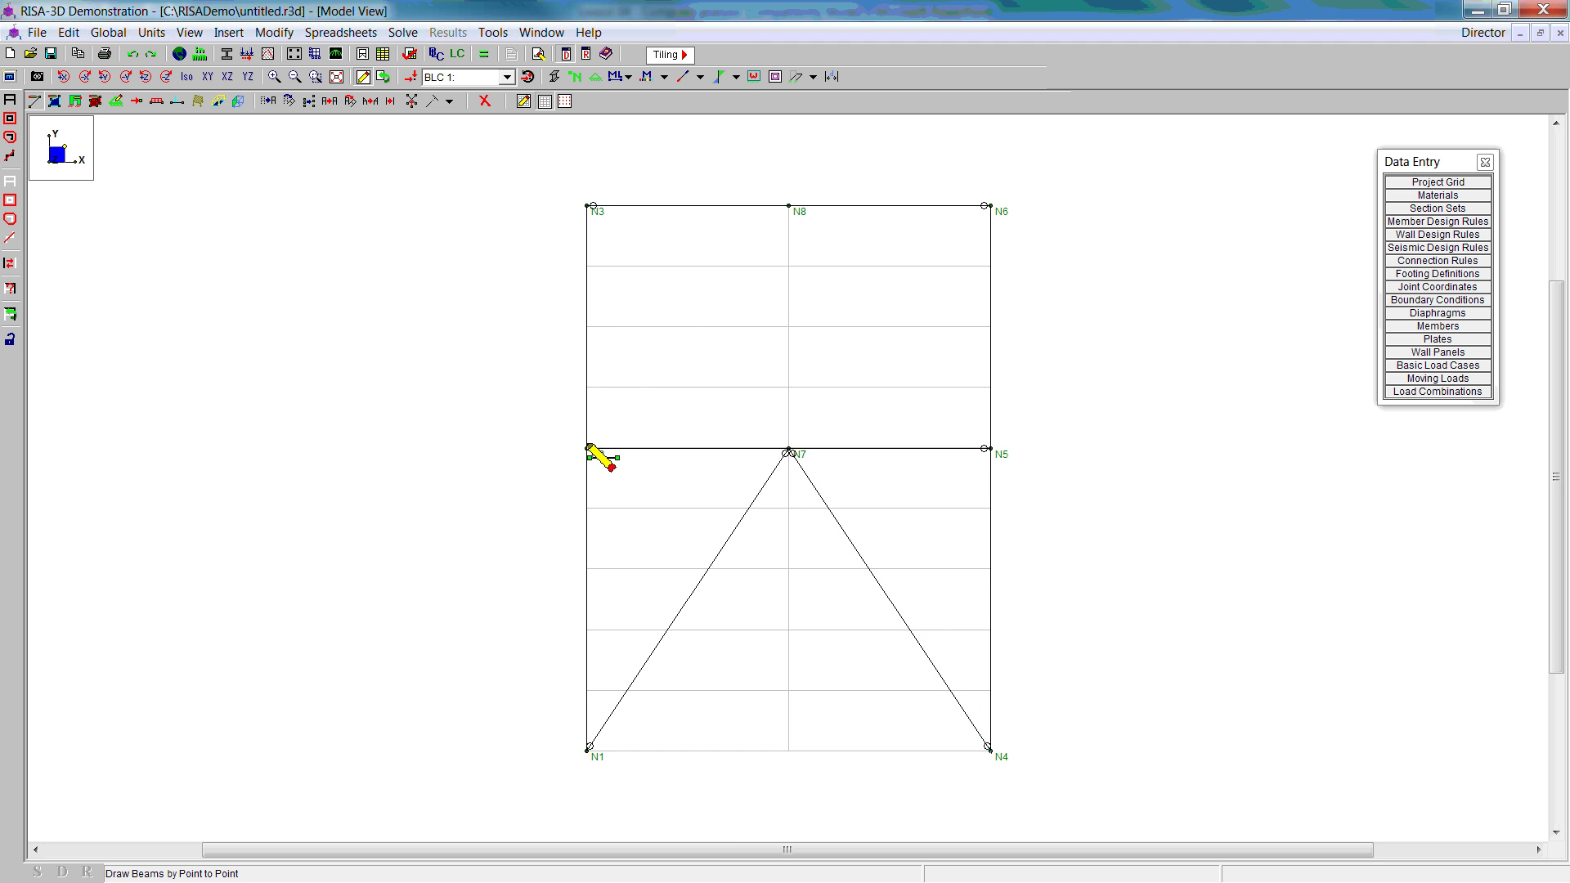
{"action": "left_click", "coordinate": [790, 206]}
{"action": "left_click", "coordinate": [988, 448]}
{"action": "key", "text": "Escape"}
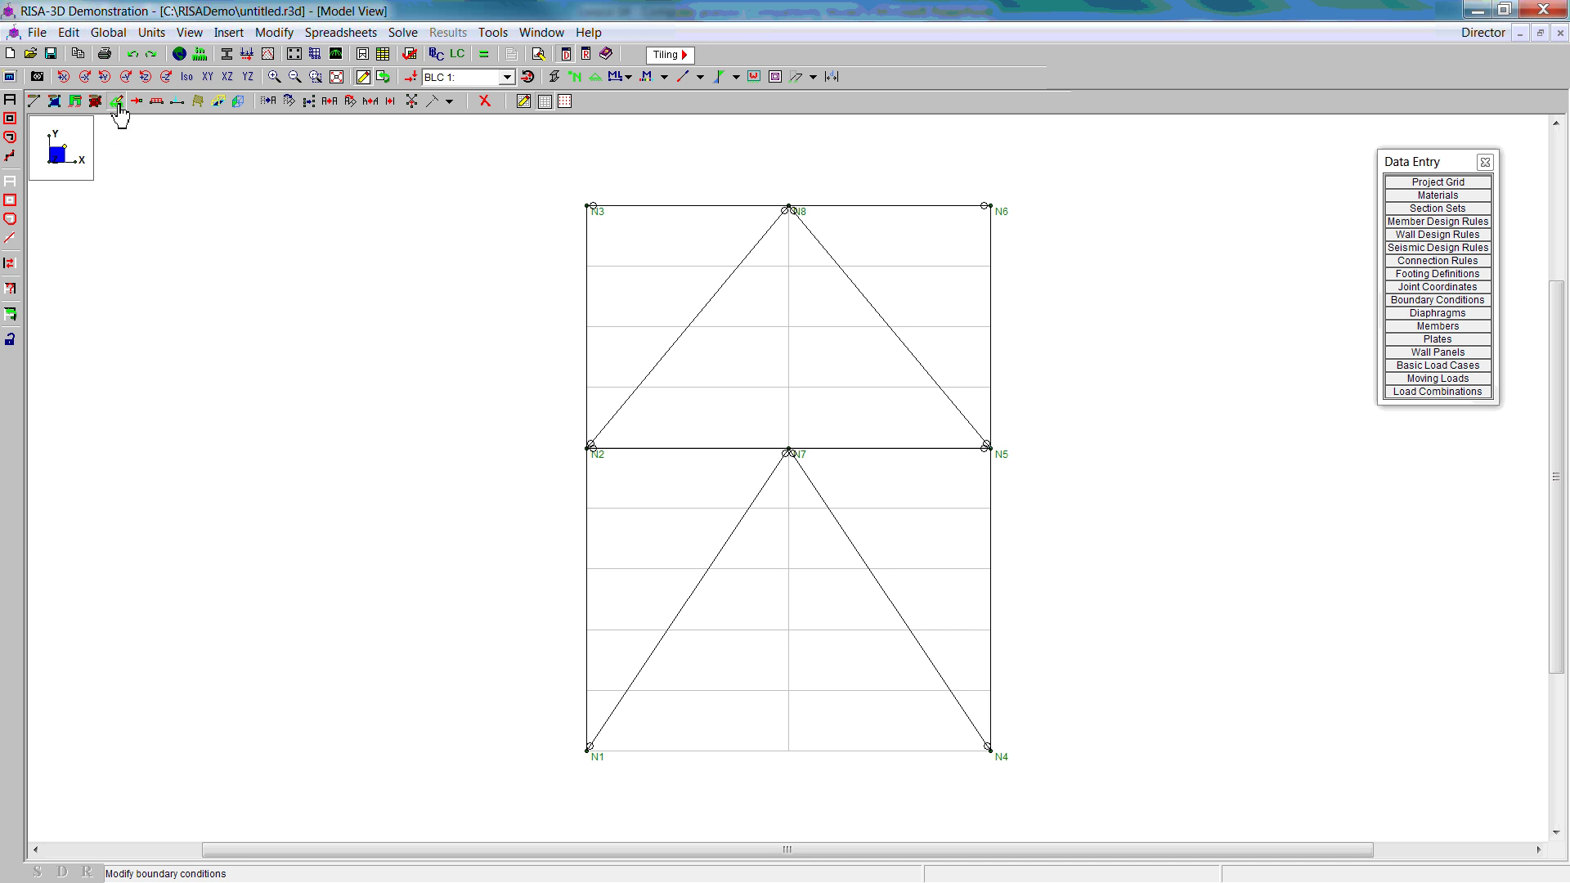
Step: Set the boundary condition to Fixed in Z translation and X/Y rotation, Reaction elsewhere
{"action": "left_click", "coordinate": [116, 101]}
{"action": "left_click", "coordinate": [210, 401]}
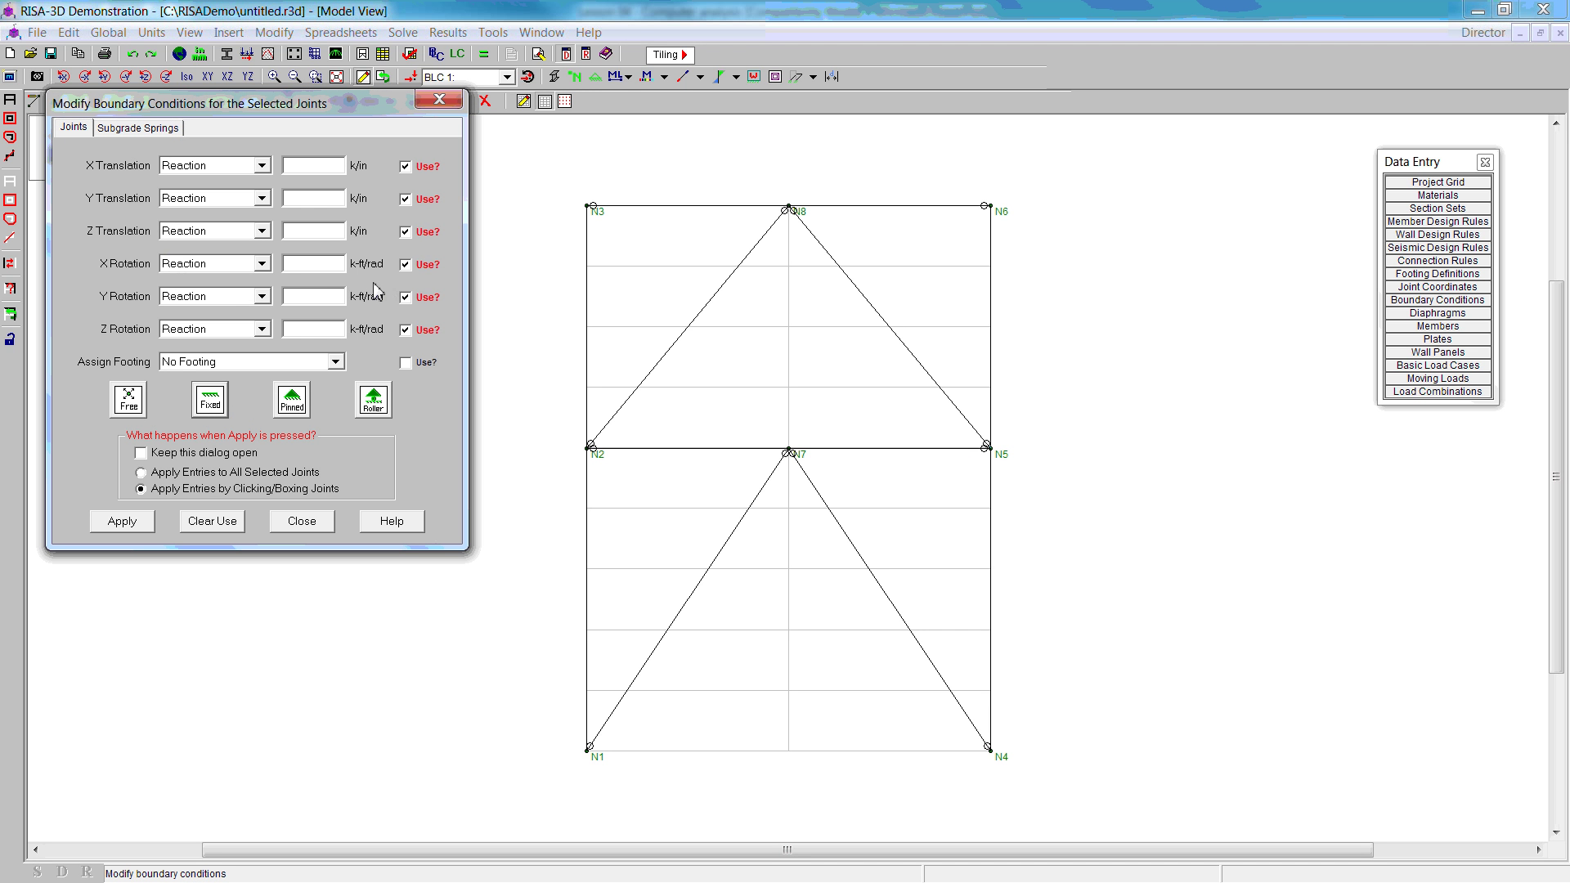
{"action": "left_click", "coordinate": [261, 232]}
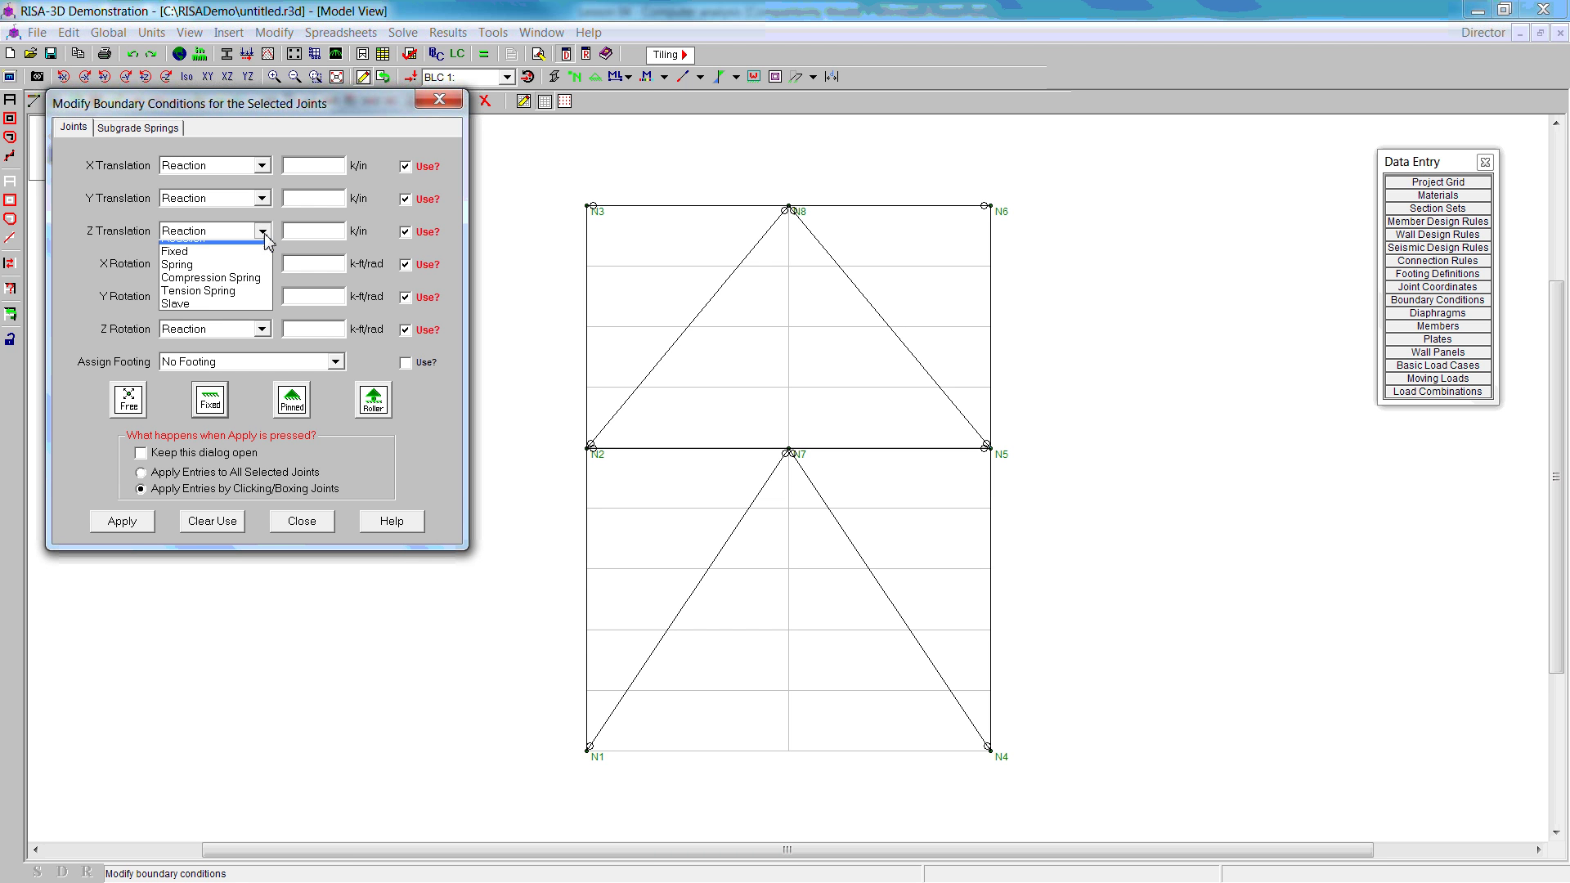
{"action": "left_click", "coordinate": [235, 262]}
{"action": "left_click", "coordinate": [261, 265]}
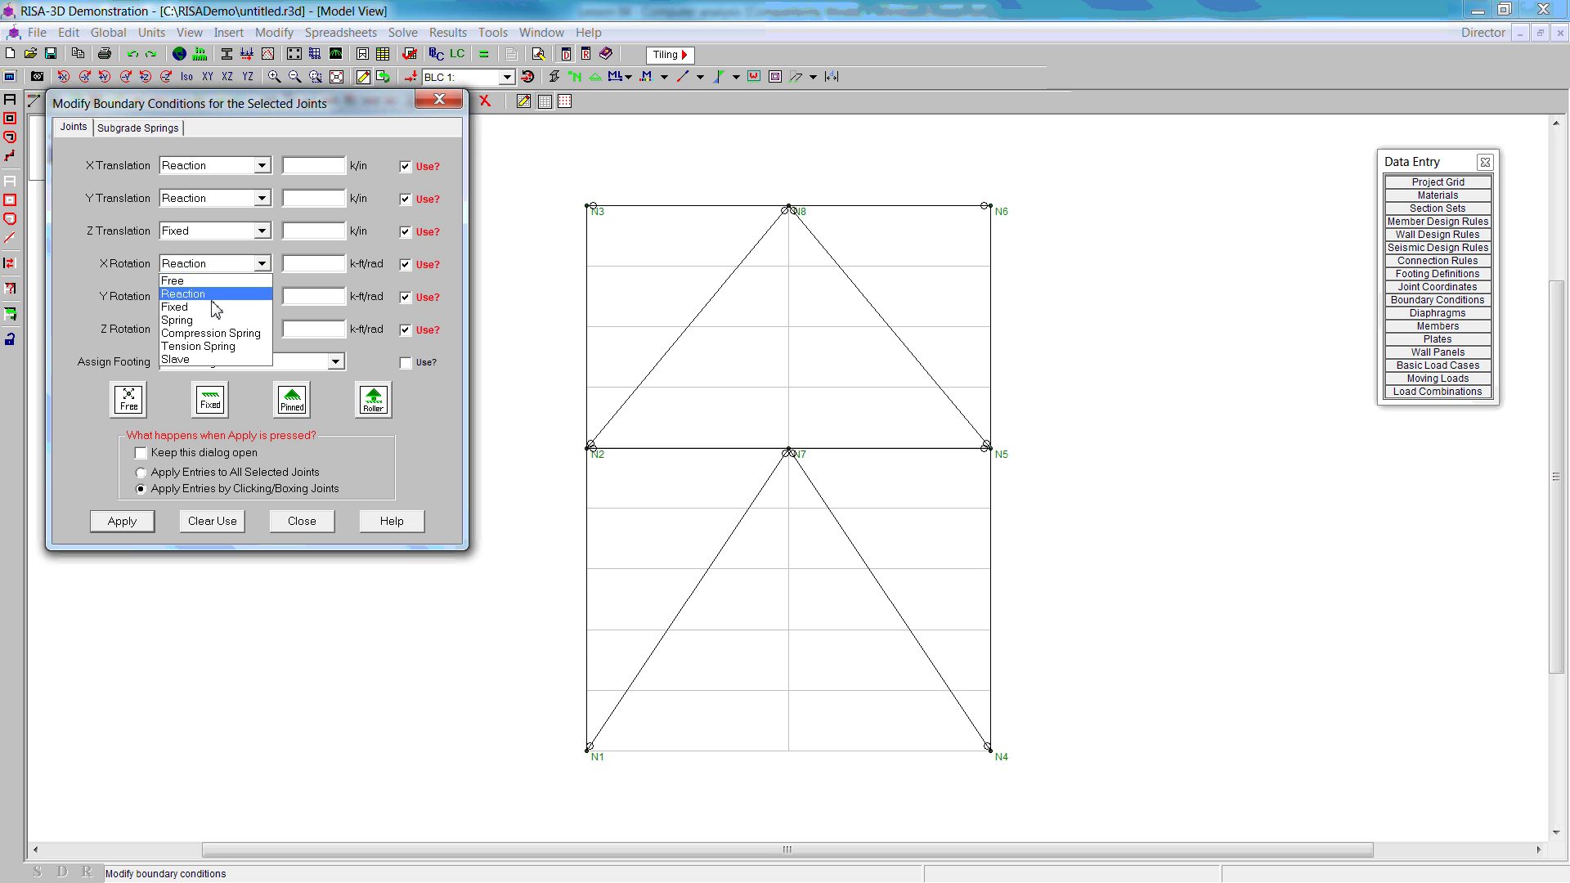
{"action": "left_click", "coordinate": [217, 307]}
{"action": "left_click", "coordinate": [260, 297]}
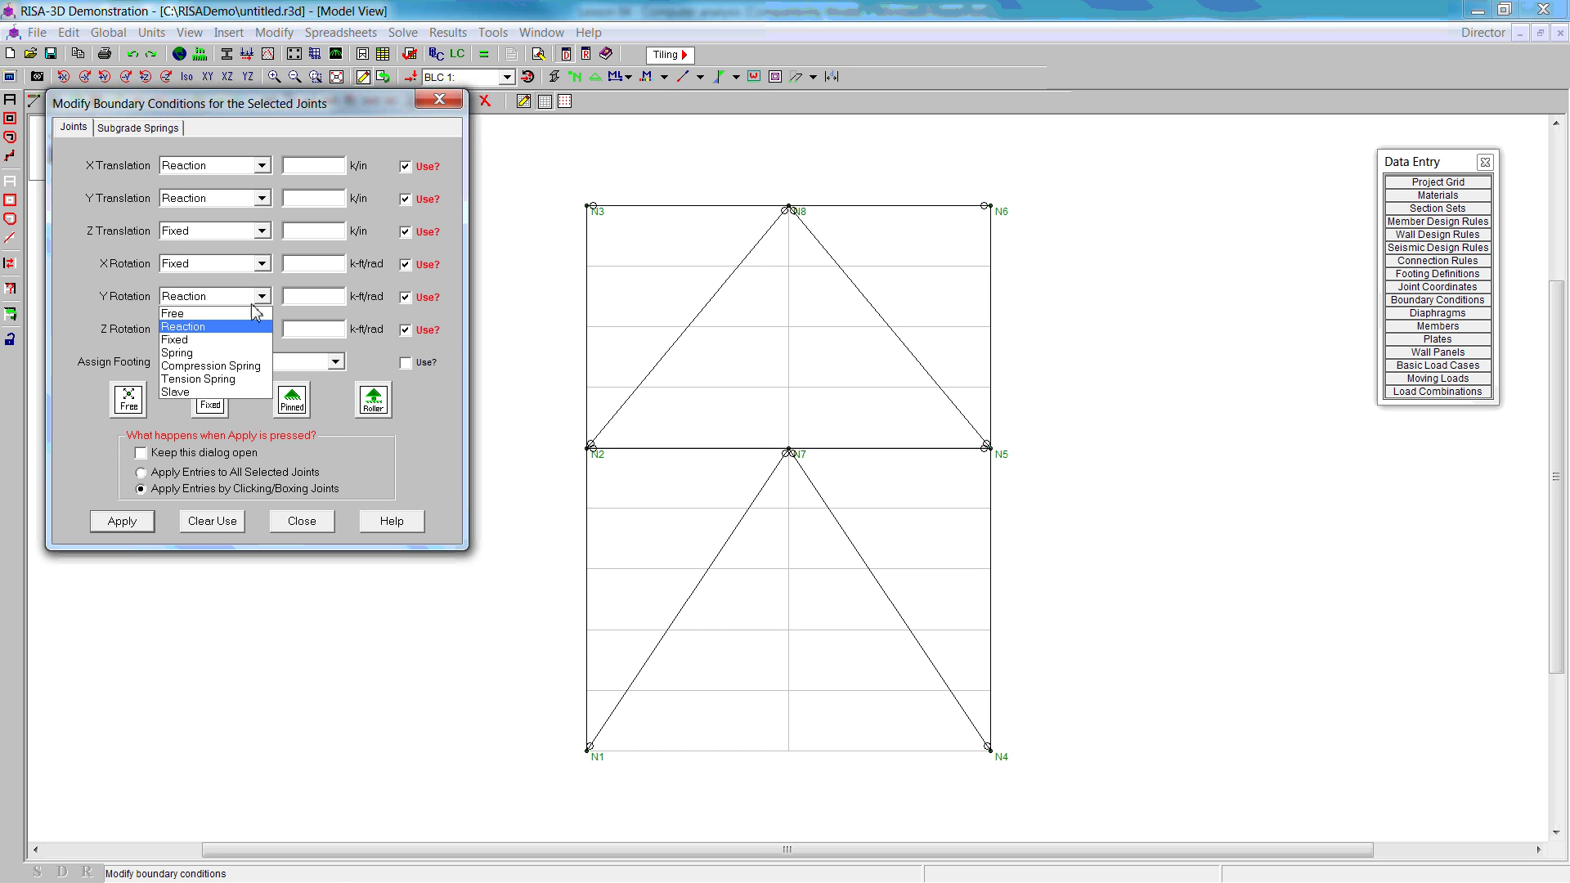
{"action": "left_click", "coordinate": [220, 339]}
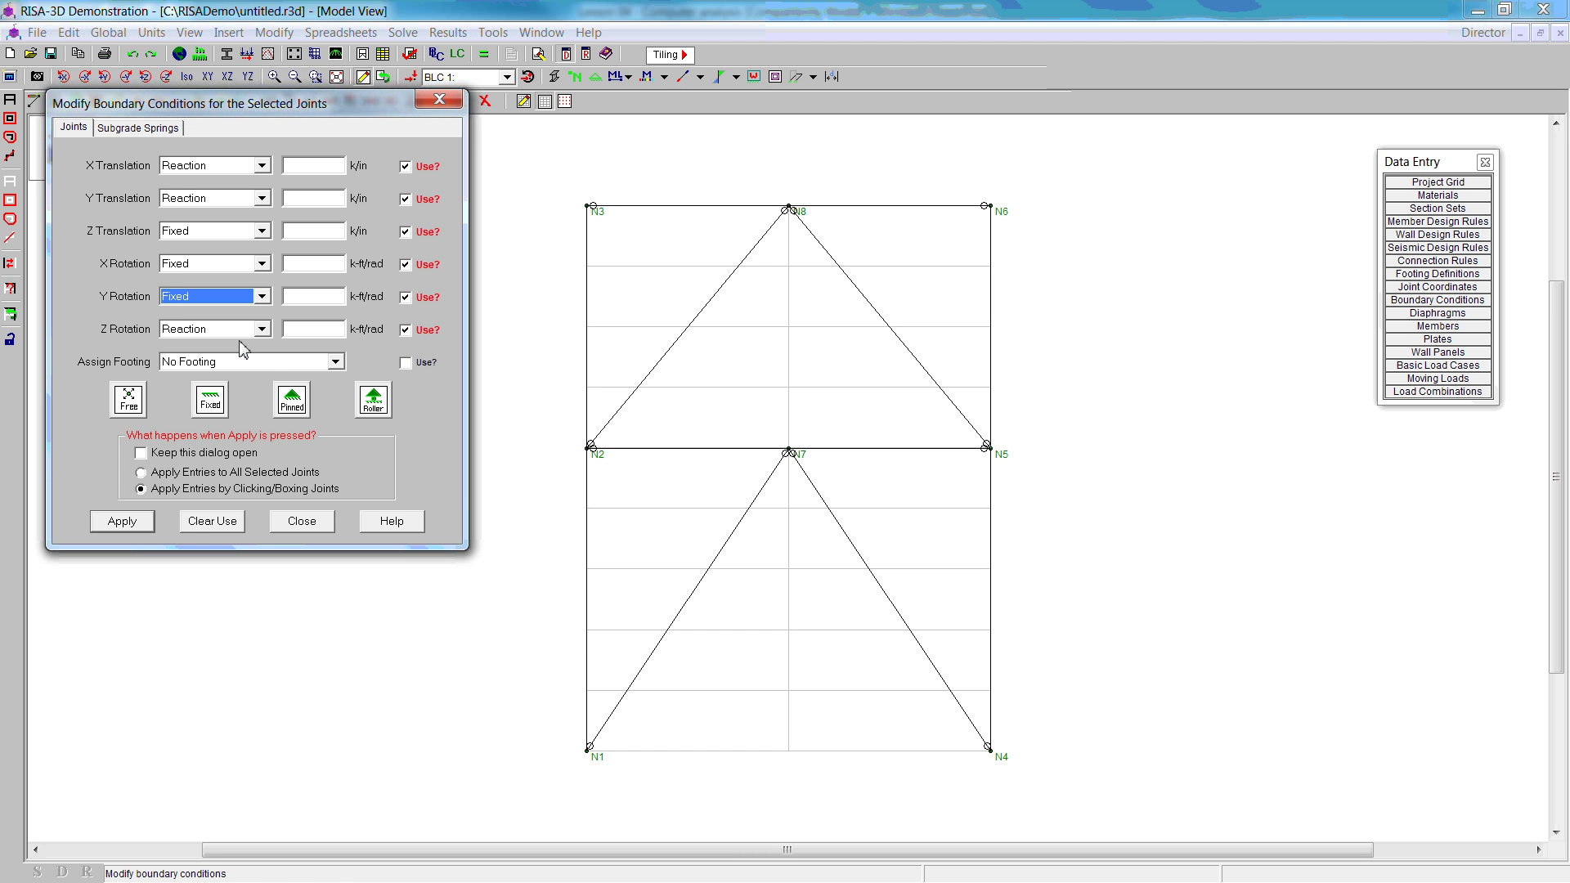
{"action": "left_click", "coordinate": [123, 523]}
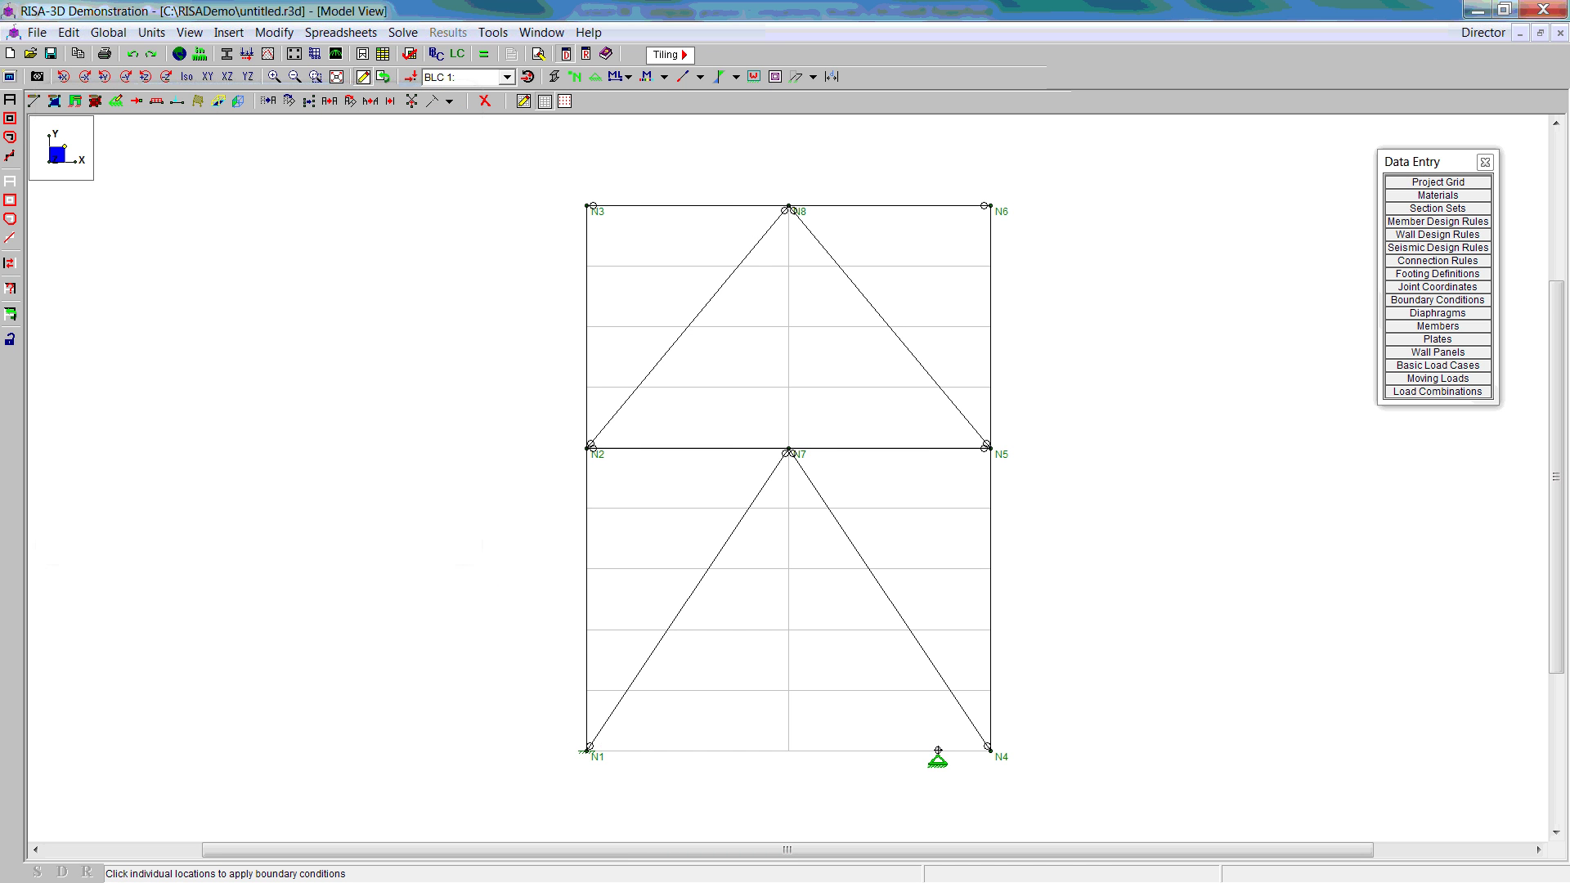
Step: Support base joint N4, then free X/Y translation and Z rotation in the restraint
{"action": "left_click", "coordinate": [987, 748]}
{"action": "left_click", "coordinate": [117, 102]}
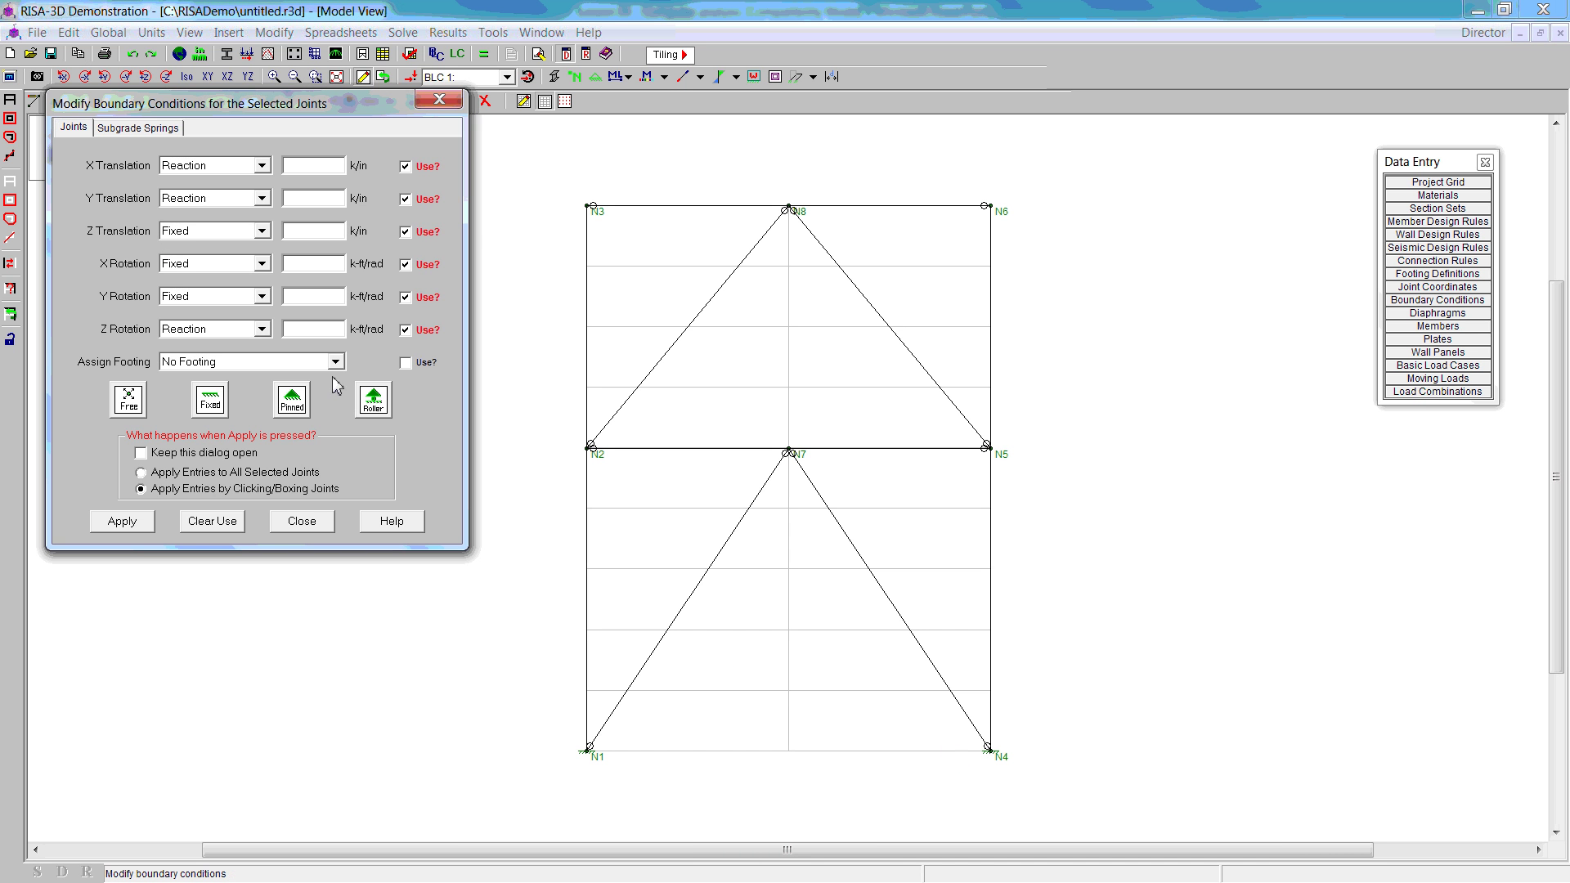
{"action": "left_click", "coordinate": [262, 166]}
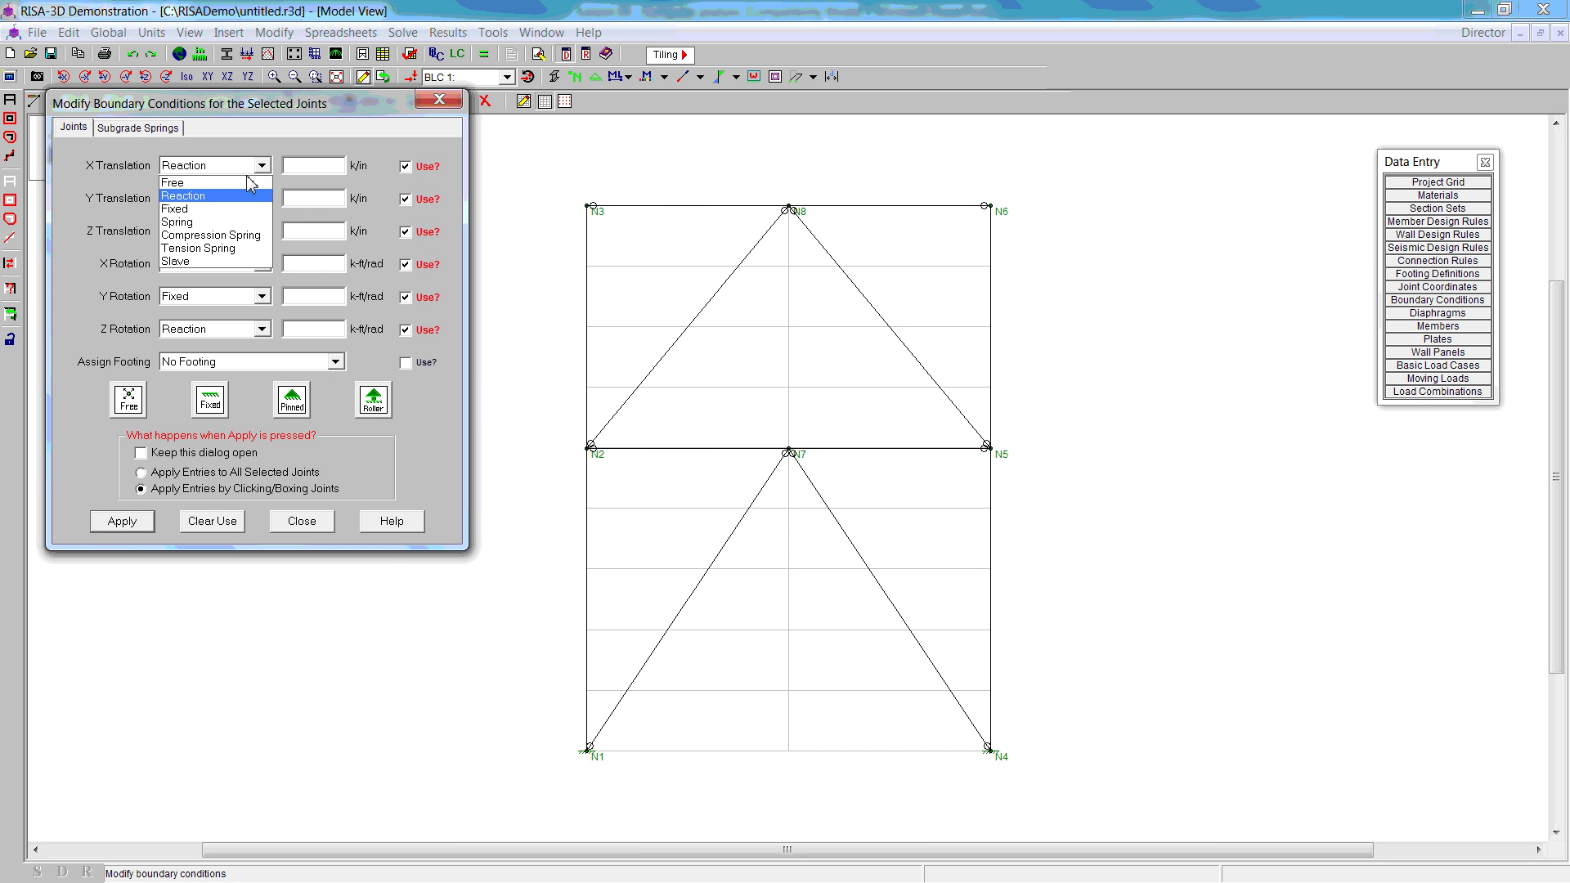
{"action": "left_click", "coordinate": [246, 182]}
{"action": "left_click", "coordinate": [260, 198]}
{"action": "left_click", "coordinate": [247, 214]}
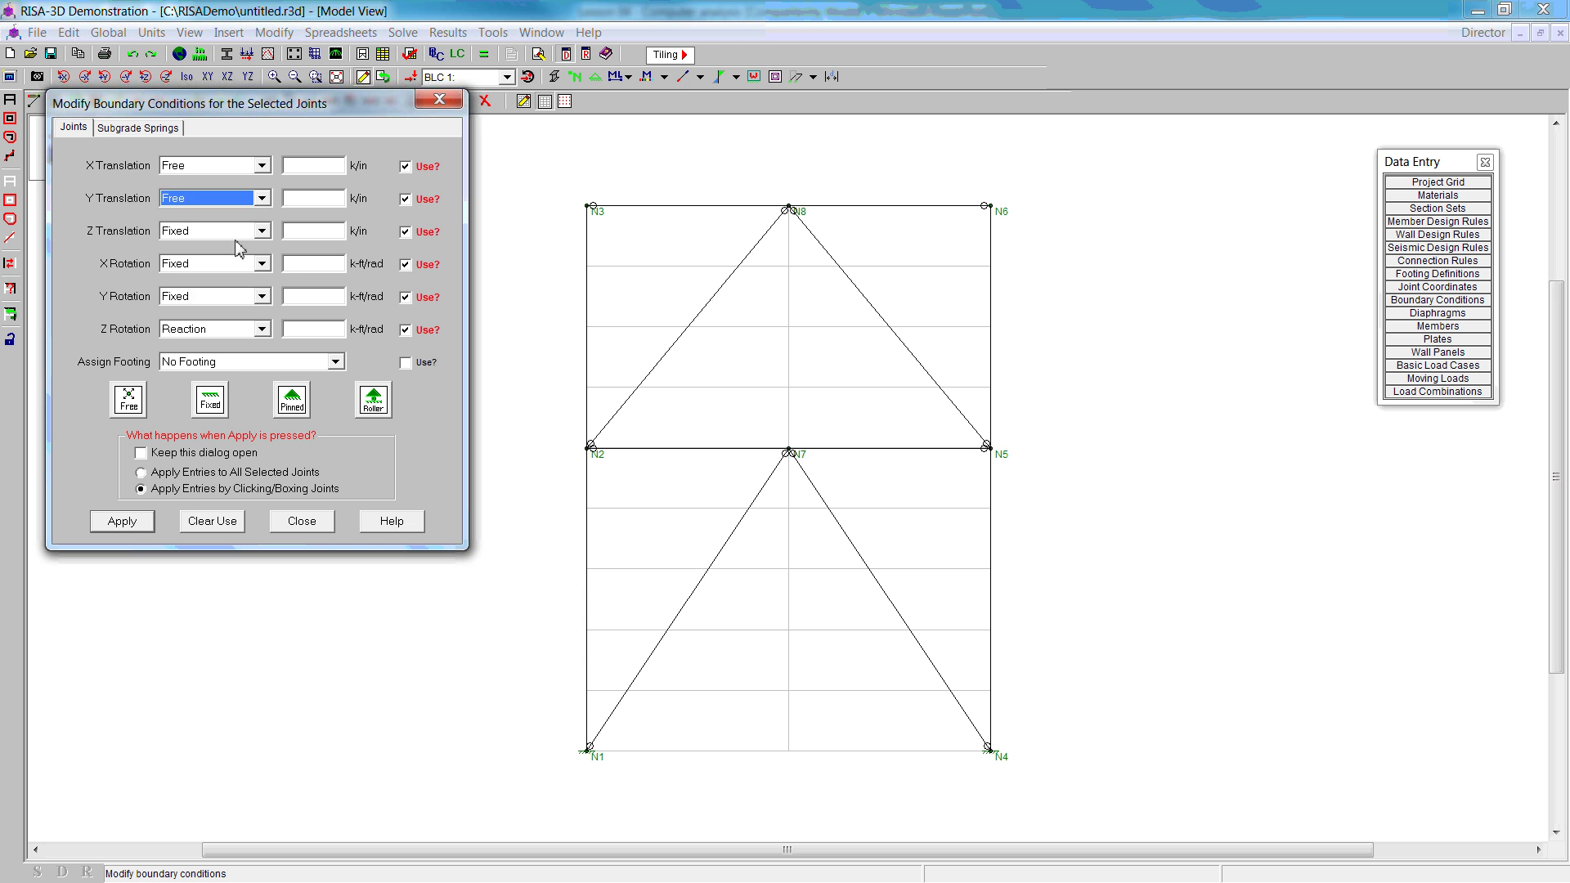
{"action": "left_click", "coordinate": [262, 329]}
{"action": "left_click", "coordinate": [215, 360]}
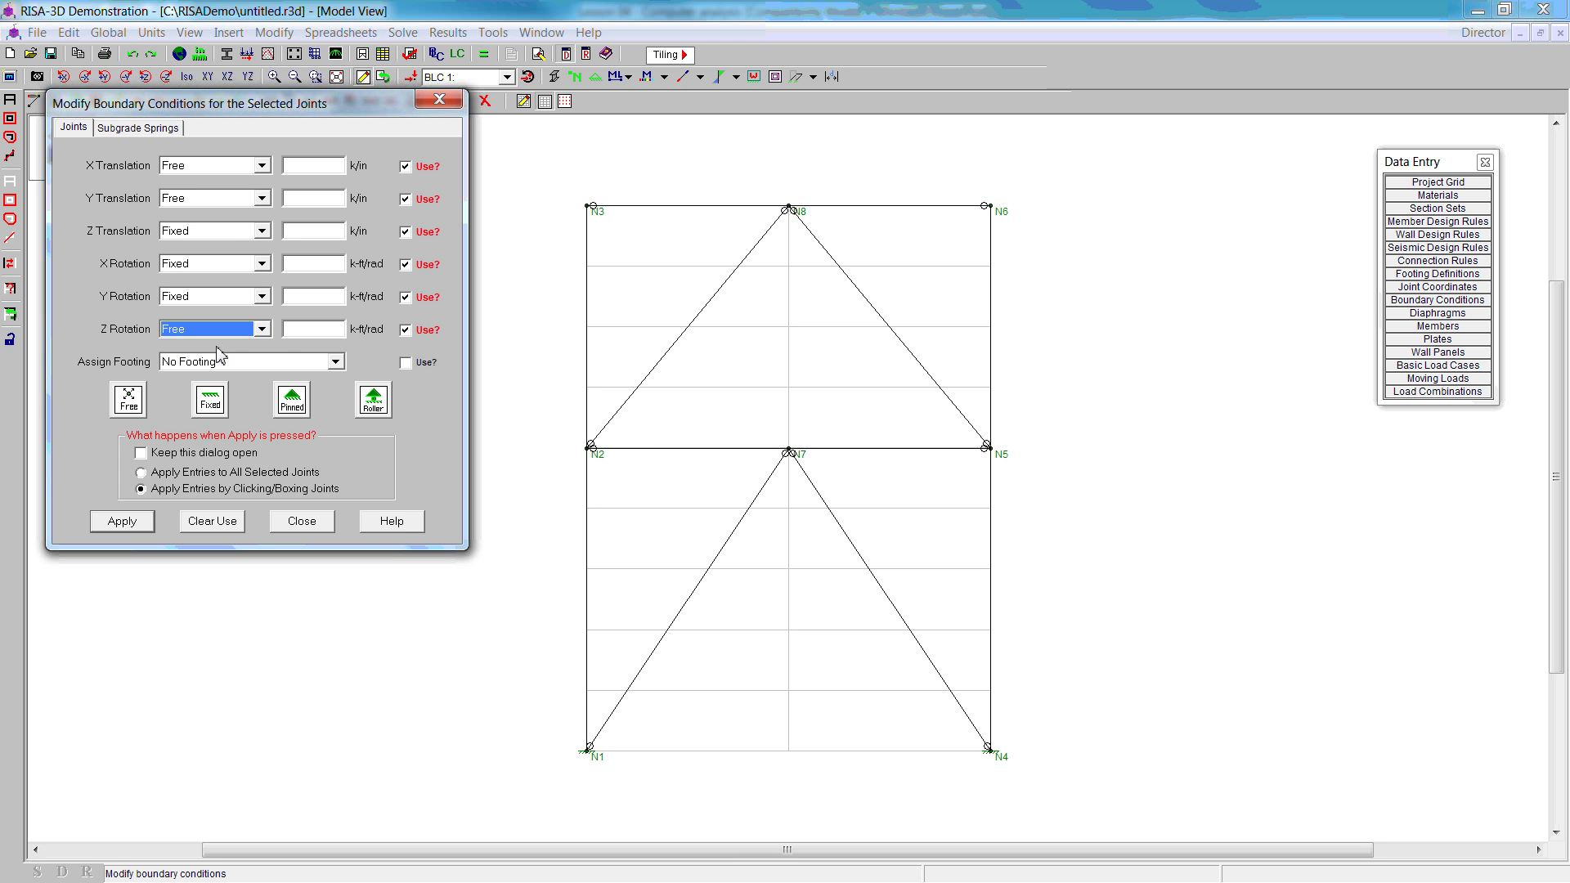
{"action": "left_click", "coordinate": [131, 521]}
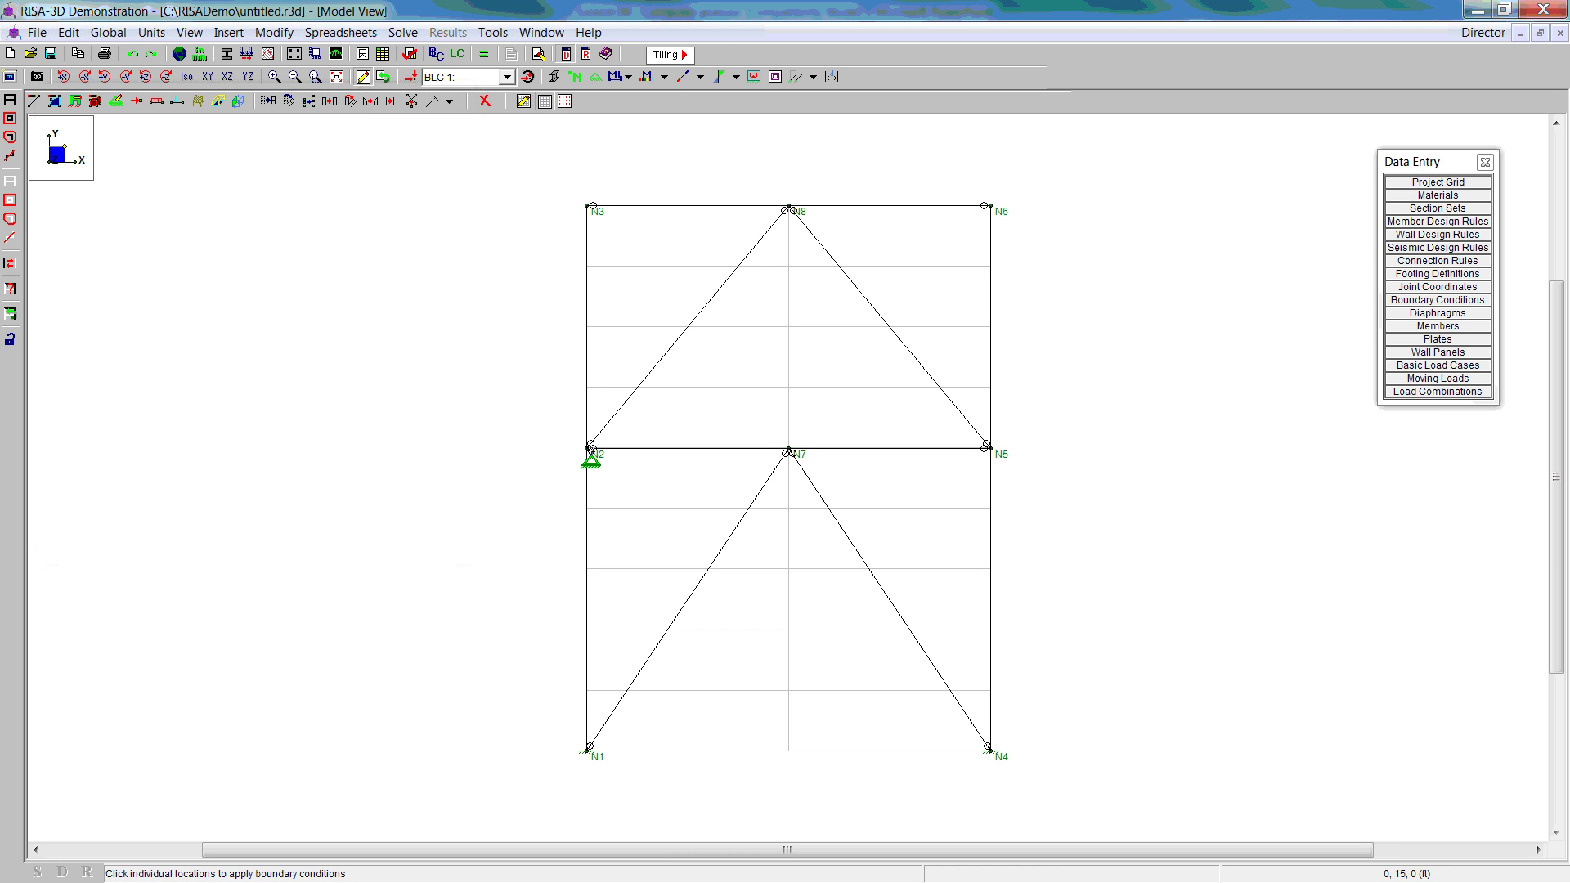
Step: Apply the out-of-plane restraint to joints N2, N7, N5, N6, N8 and N3
{"action": "left_click", "coordinate": [590, 448]}
{"action": "left_click", "coordinate": [790, 450]}
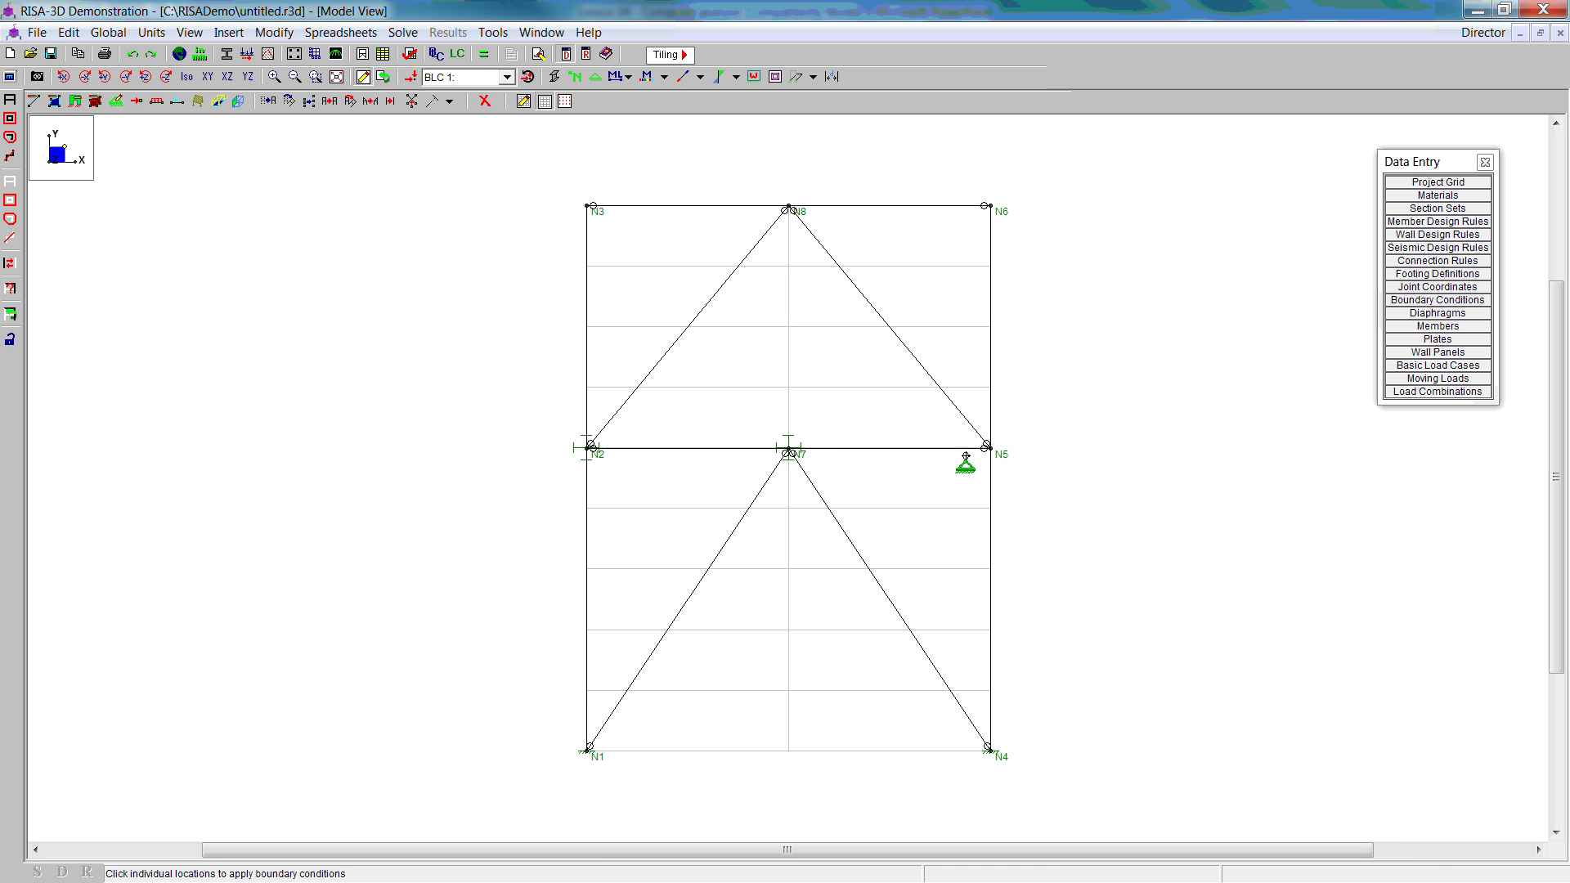
{"action": "left_click", "coordinate": [988, 447]}
{"action": "left_click", "coordinate": [989, 206]}
{"action": "left_click", "coordinate": [790, 207]}
{"action": "left_click", "coordinate": [592, 206]}
{"action": "right_click", "coordinate": [332, 214]}
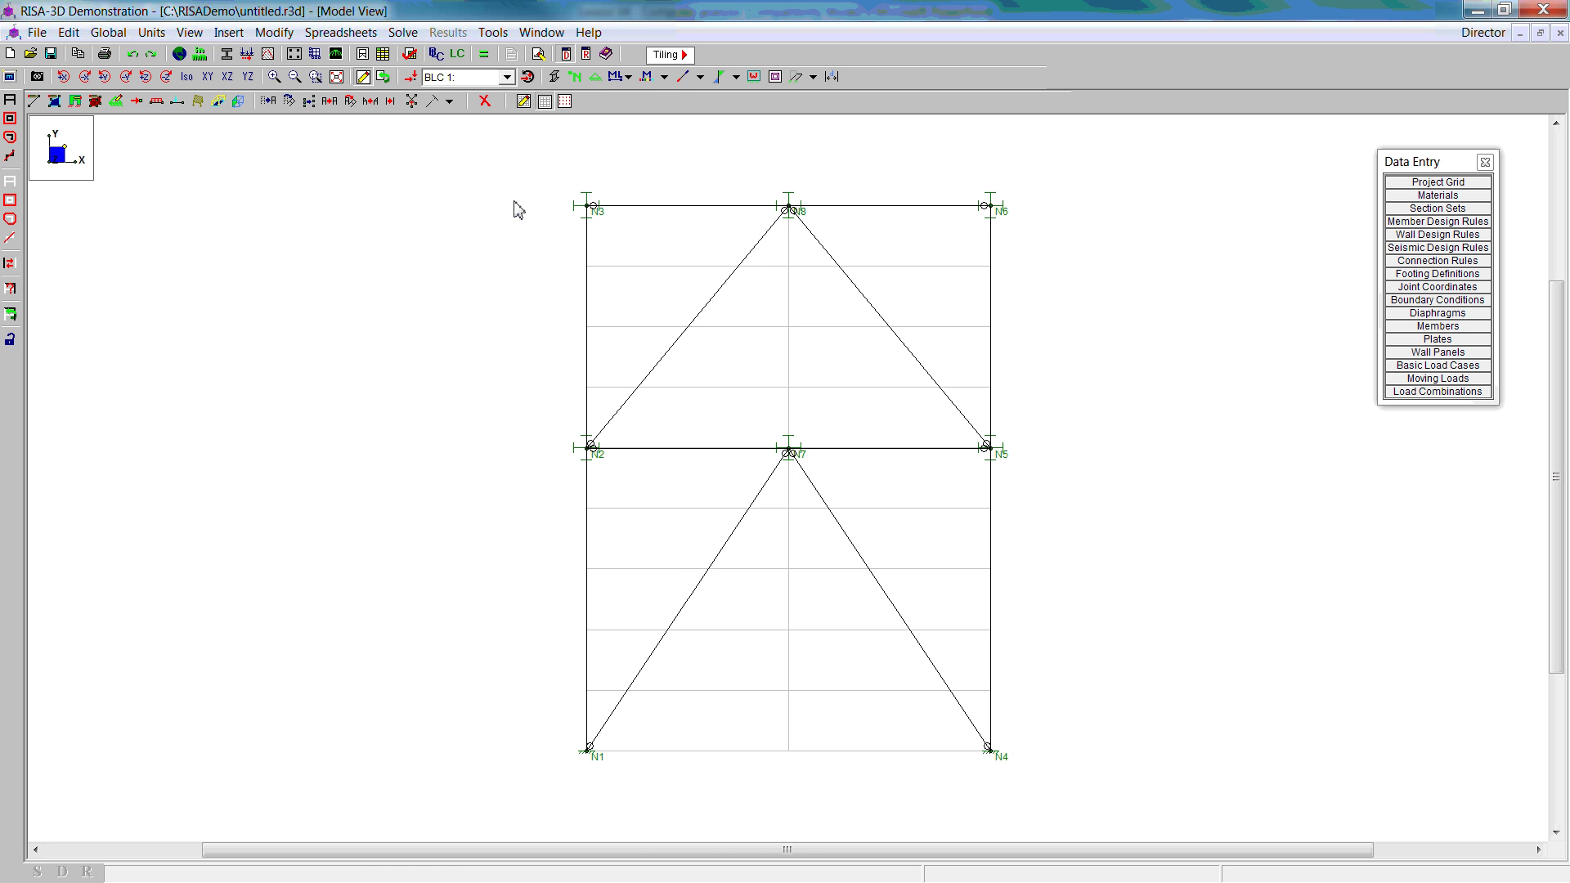
Step: Enter load cases DL, Roof LL, LL, wind and earthquake in Basic Load Cases
{"action": "left_click", "coordinate": [436, 54]}
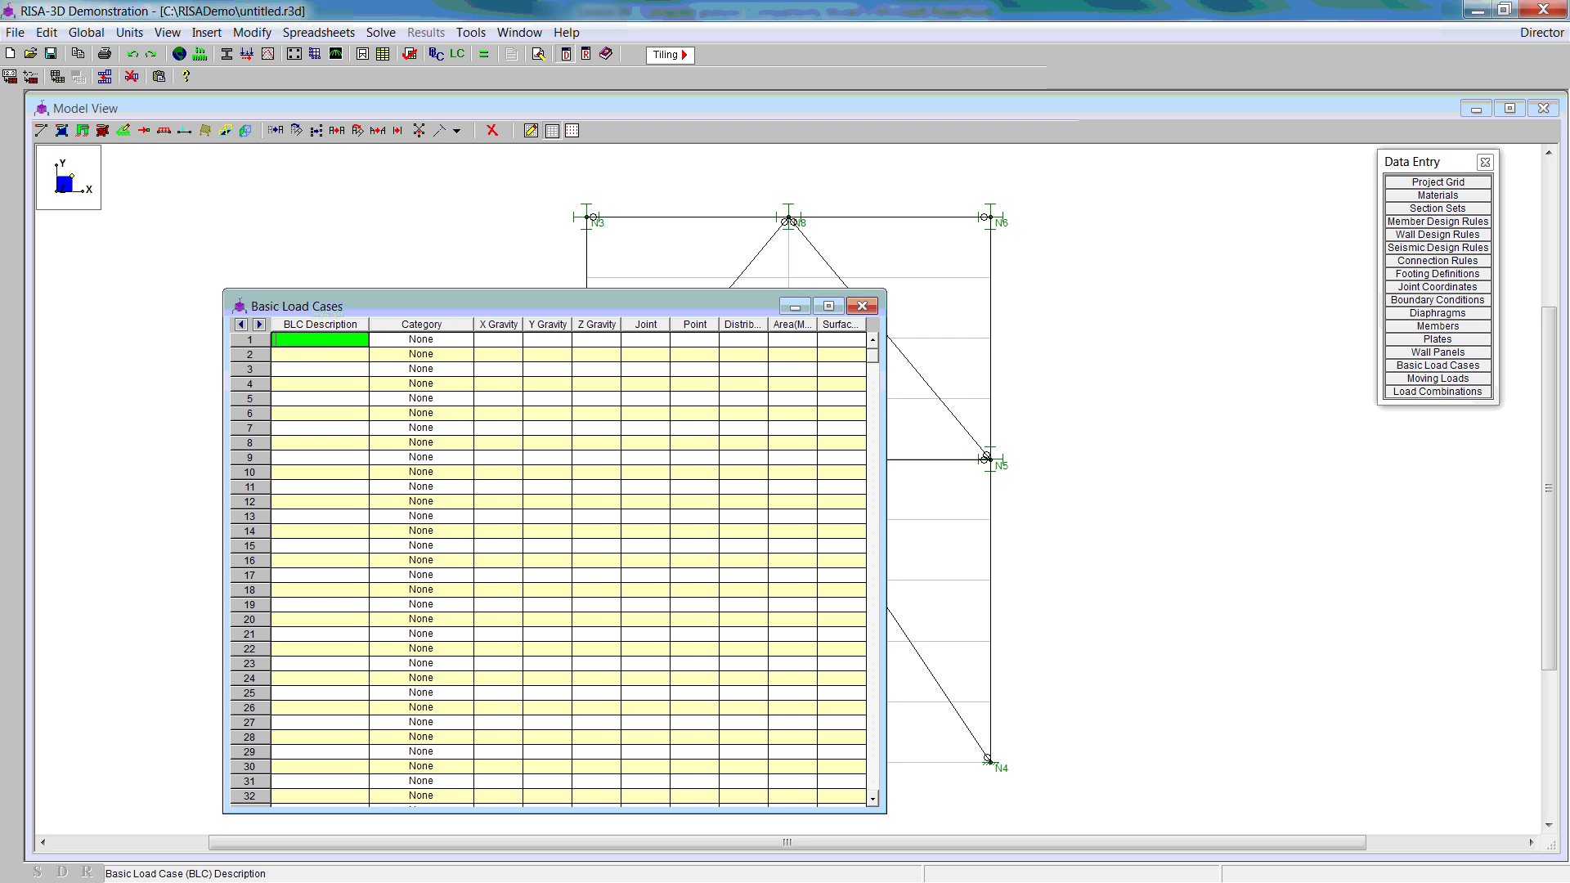
{"action": "left_click", "coordinate": [302, 357]}
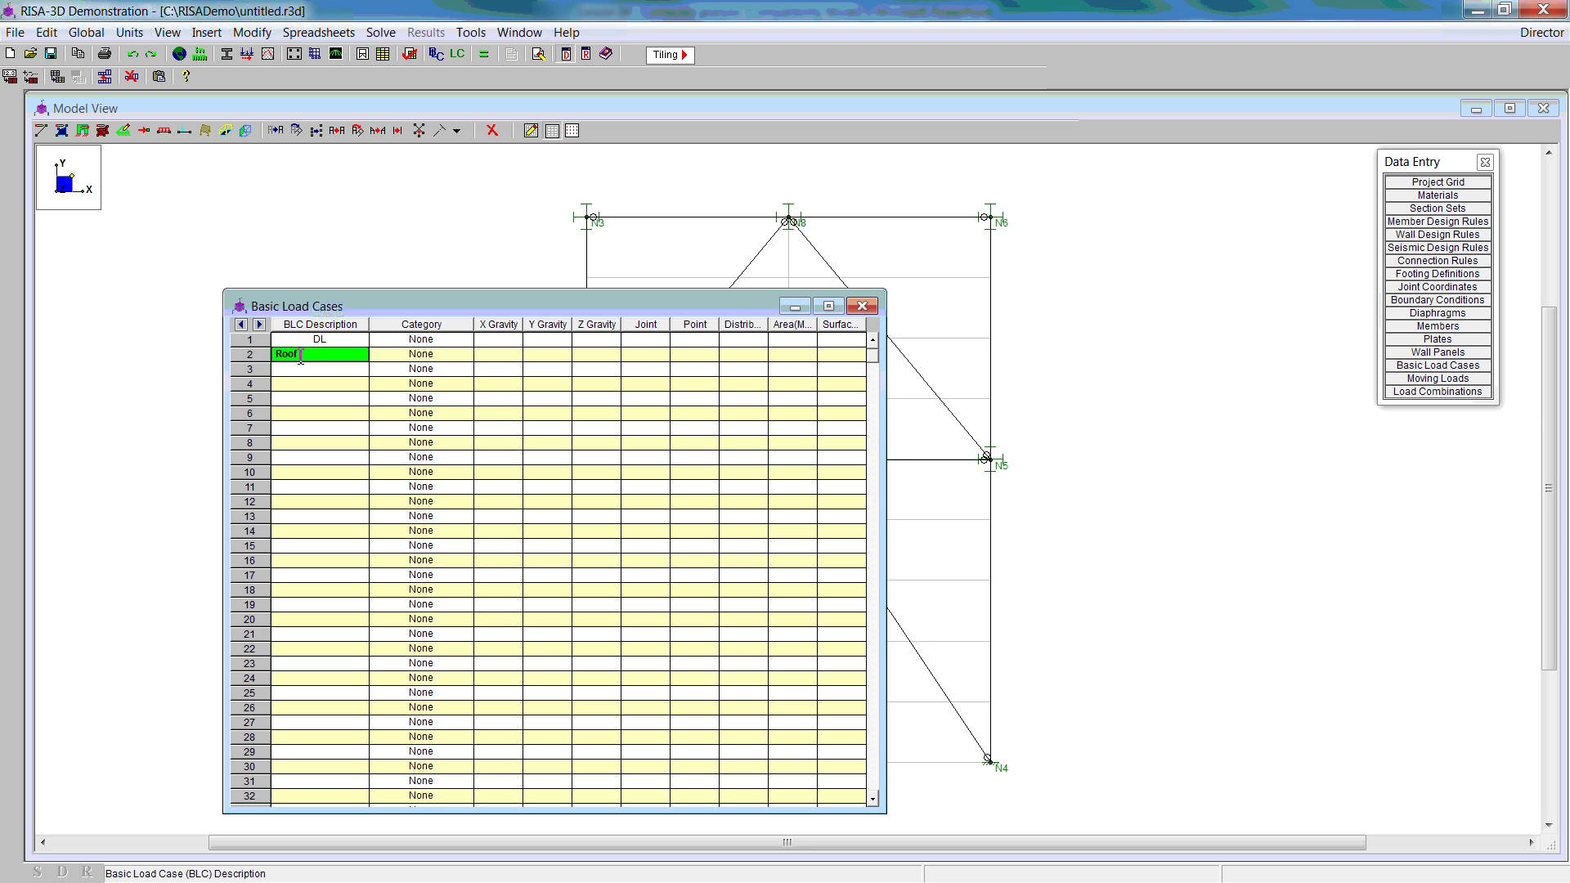
{"action": "type", "text": "Roof LL"}
{"action": "left_click", "coordinate": [295, 370]}
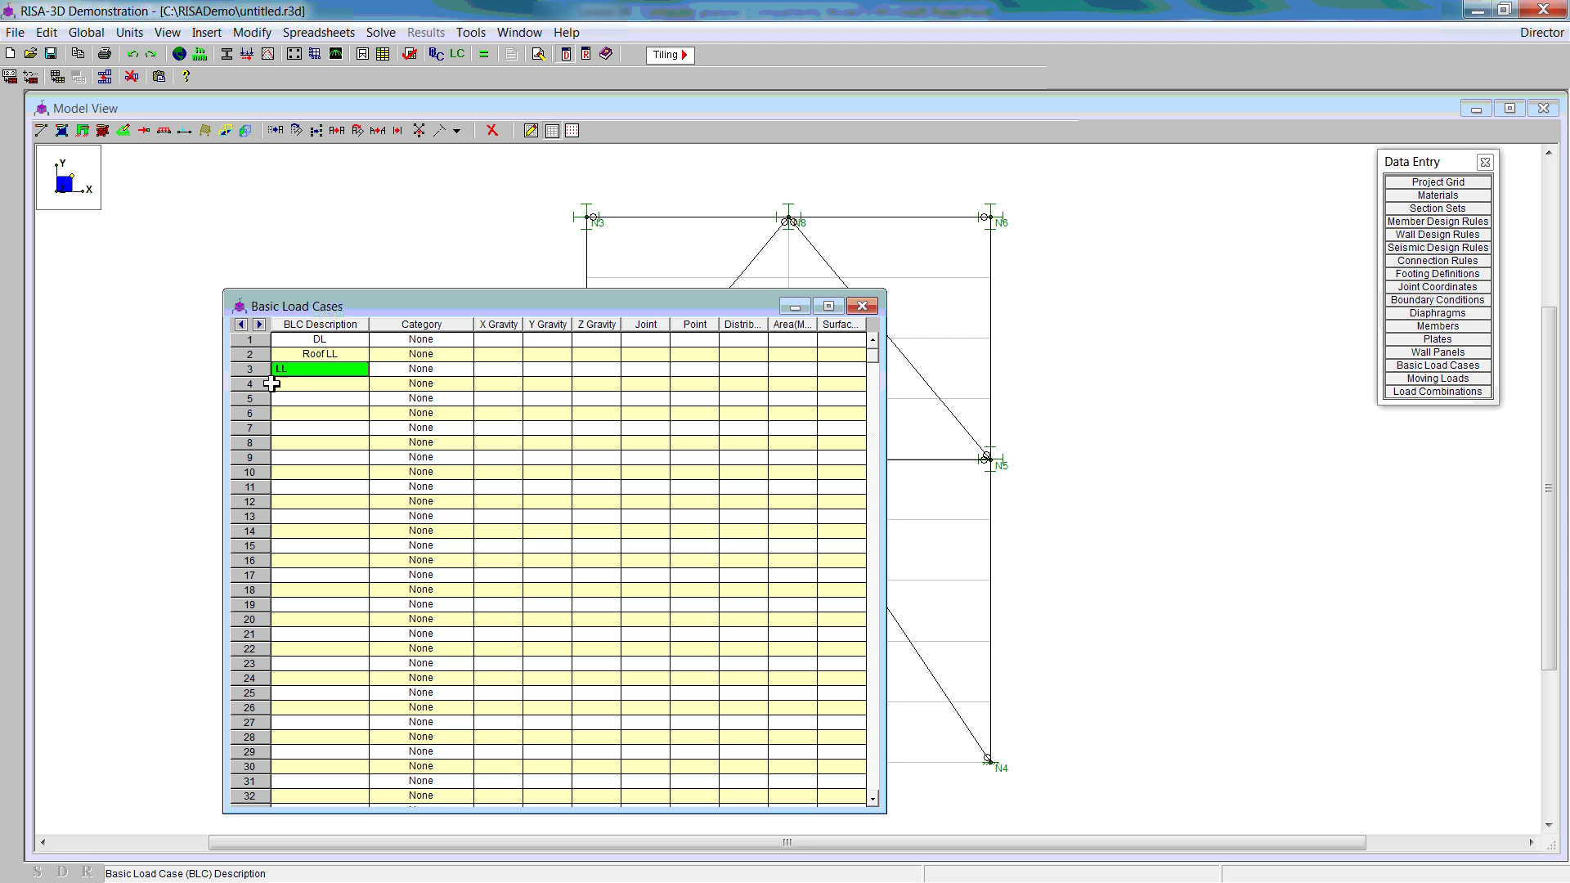
{"action": "left_click", "coordinate": [293, 382]}
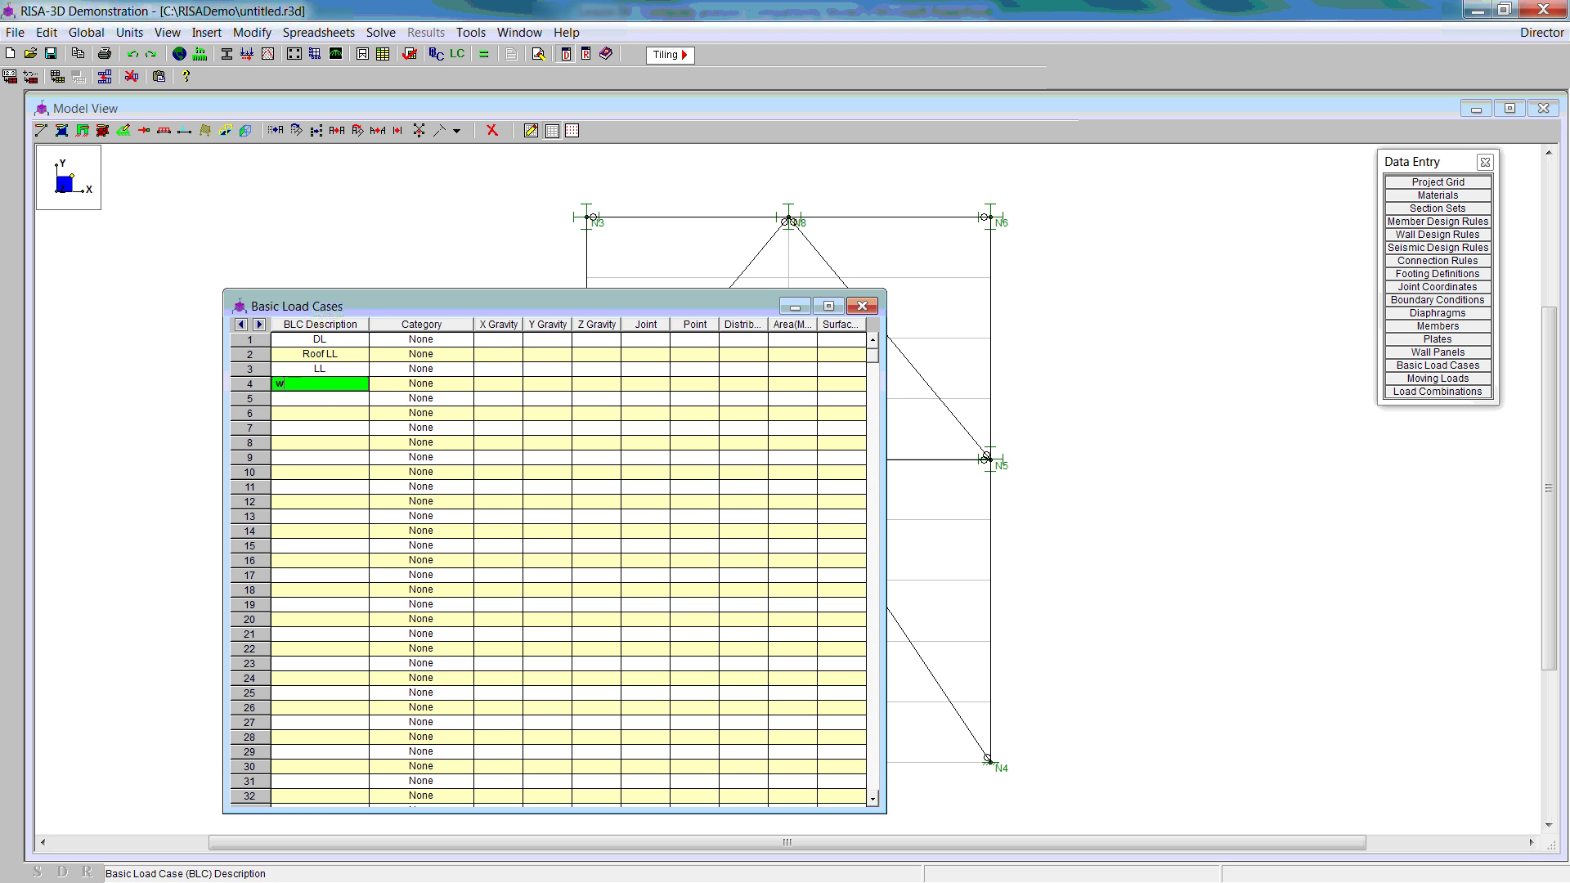
{"action": "left_click", "coordinate": [323, 399]}
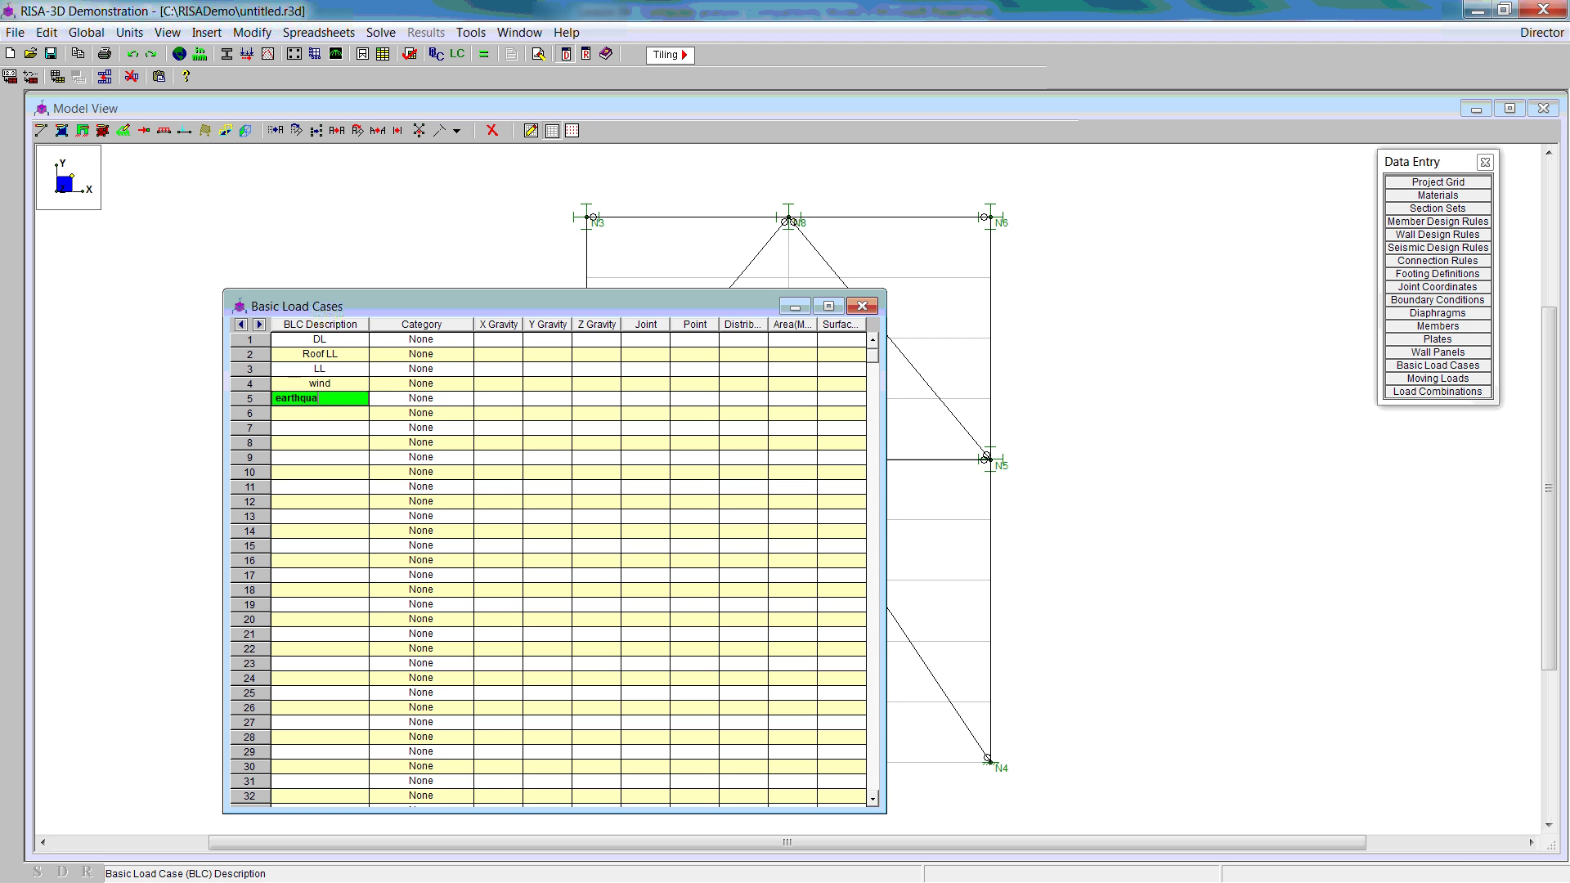
{"action": "left_click", "coordinate": [459, 342]}
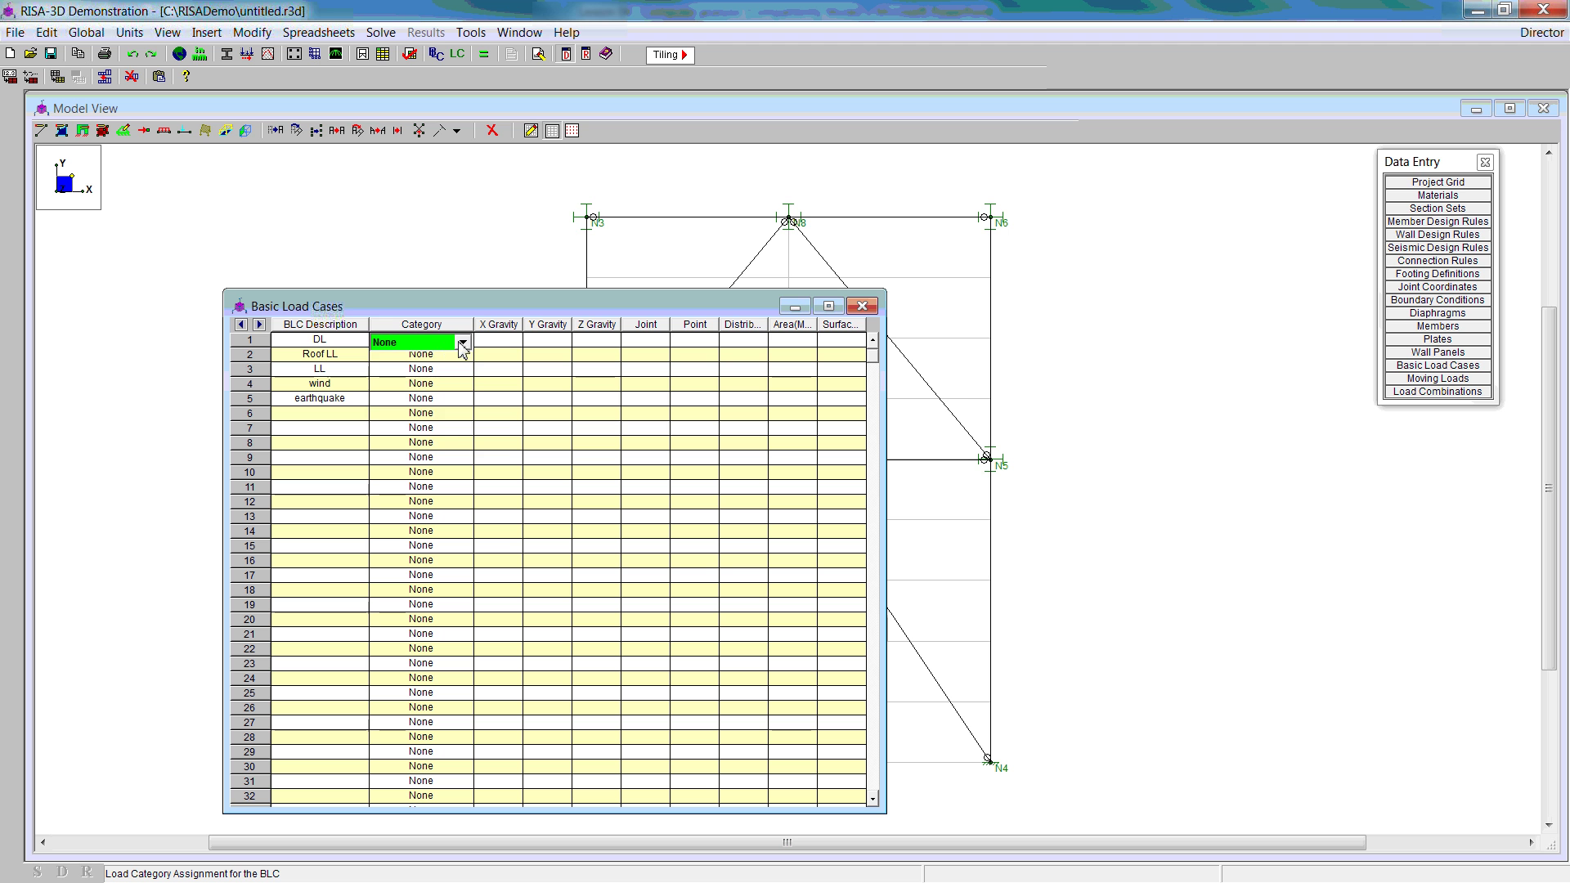
Step: Categorize the five load cases as DL, RLL, LL, WL and EL
{"action": "left_click", "coordinate": [469, 347]}
{"action": "left_click", "coordinate": [427, 361]}
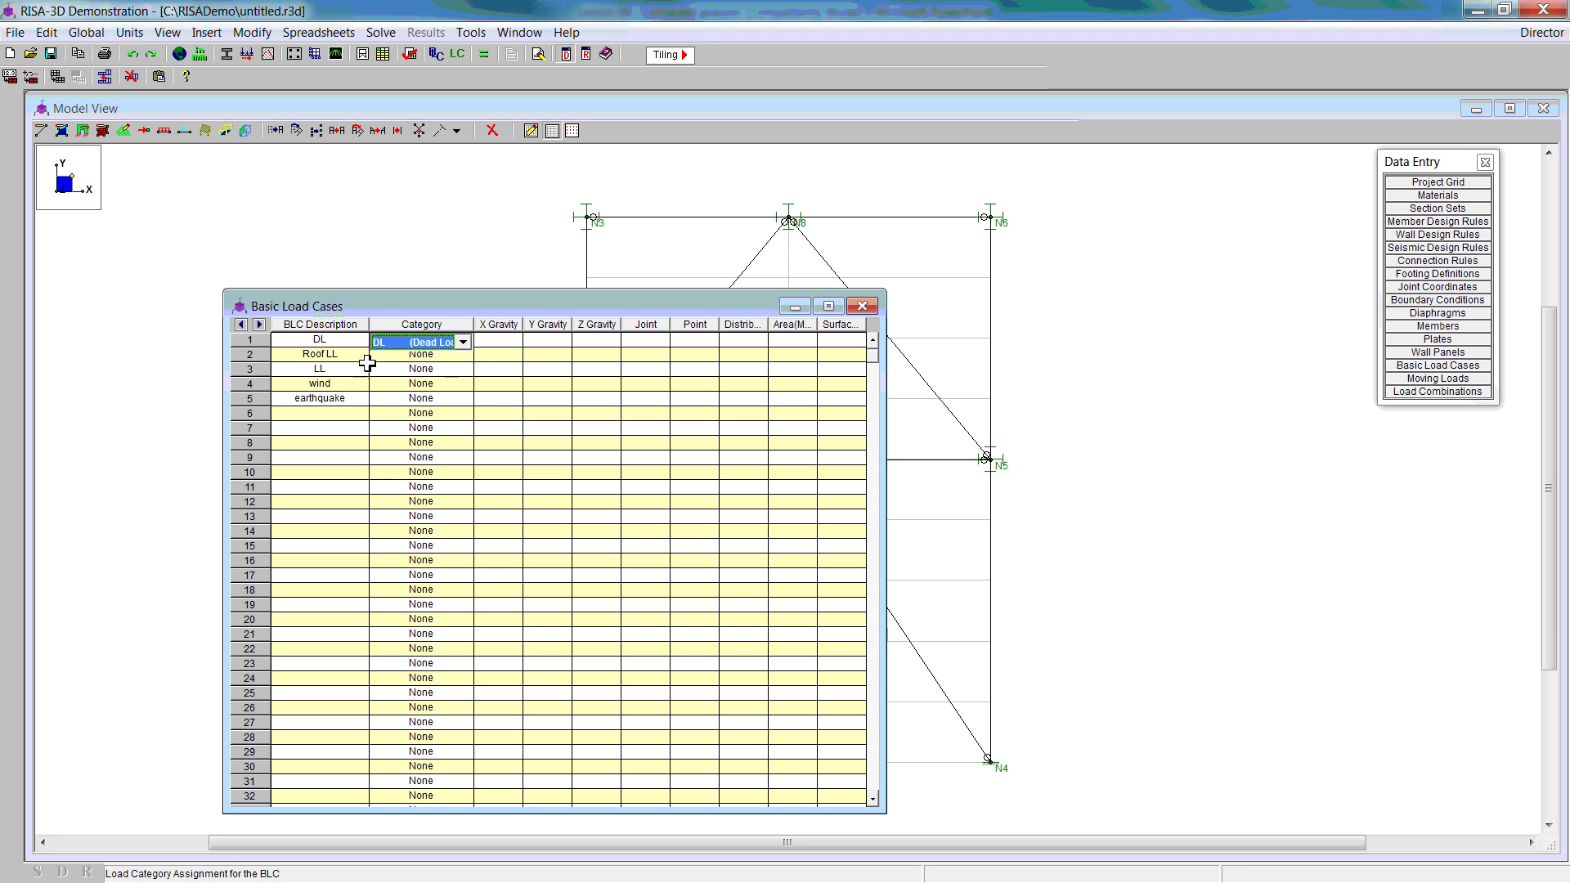
{"action": "left_click", "coordinate": [442, 363]}
{"action": "left_click", "coordinate": [463, 357]}
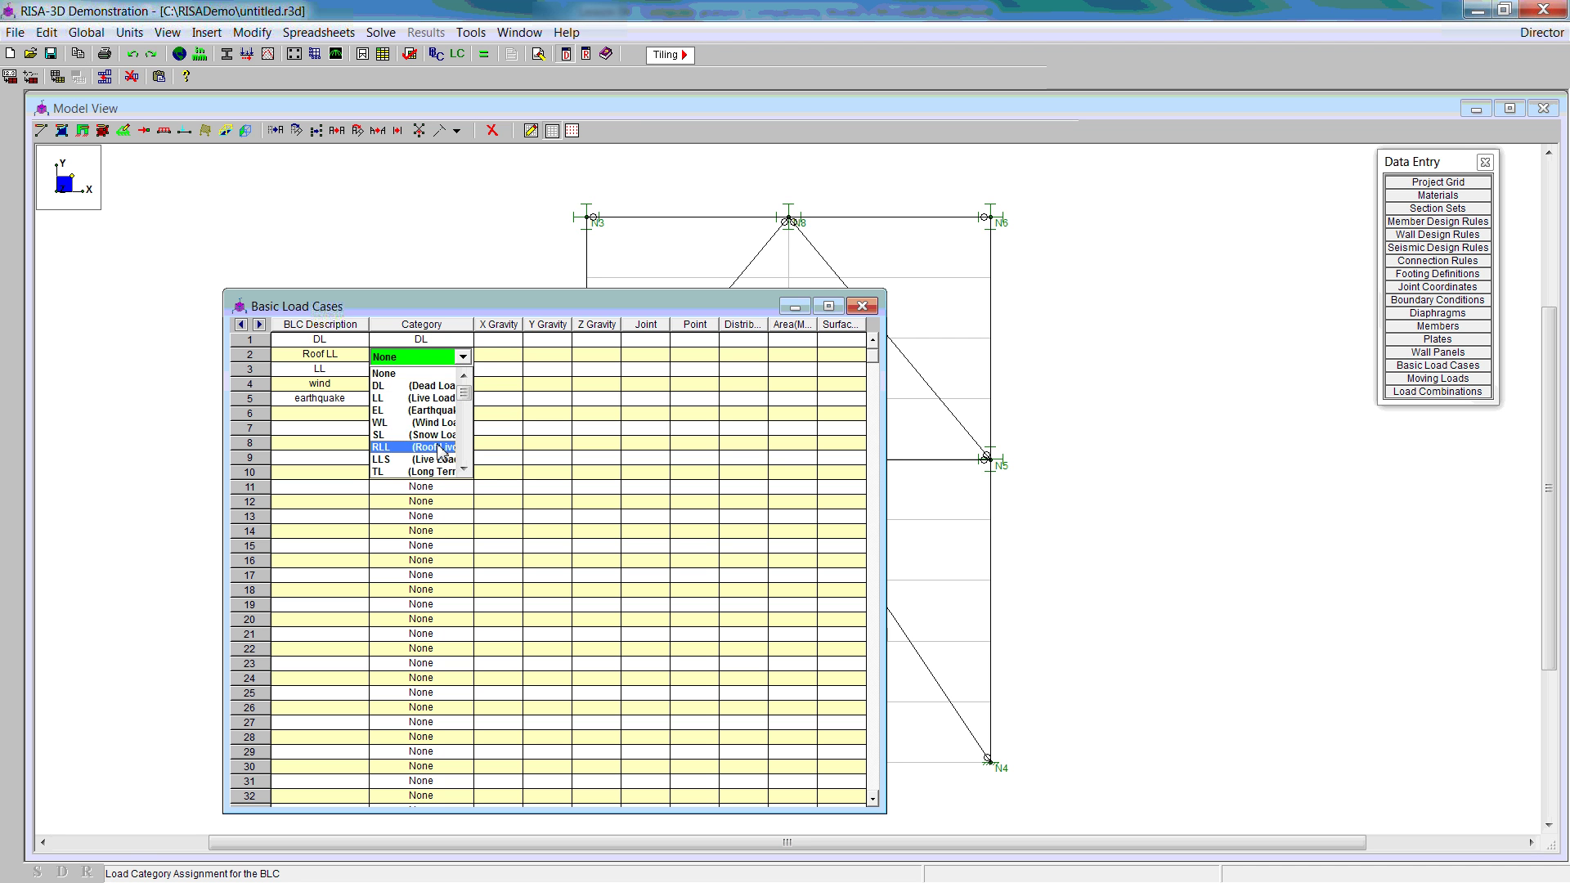
{"action": "left_click", "coordinate": [432, 448]}
{"action": "left_click", "coordinate": [432, 375]}
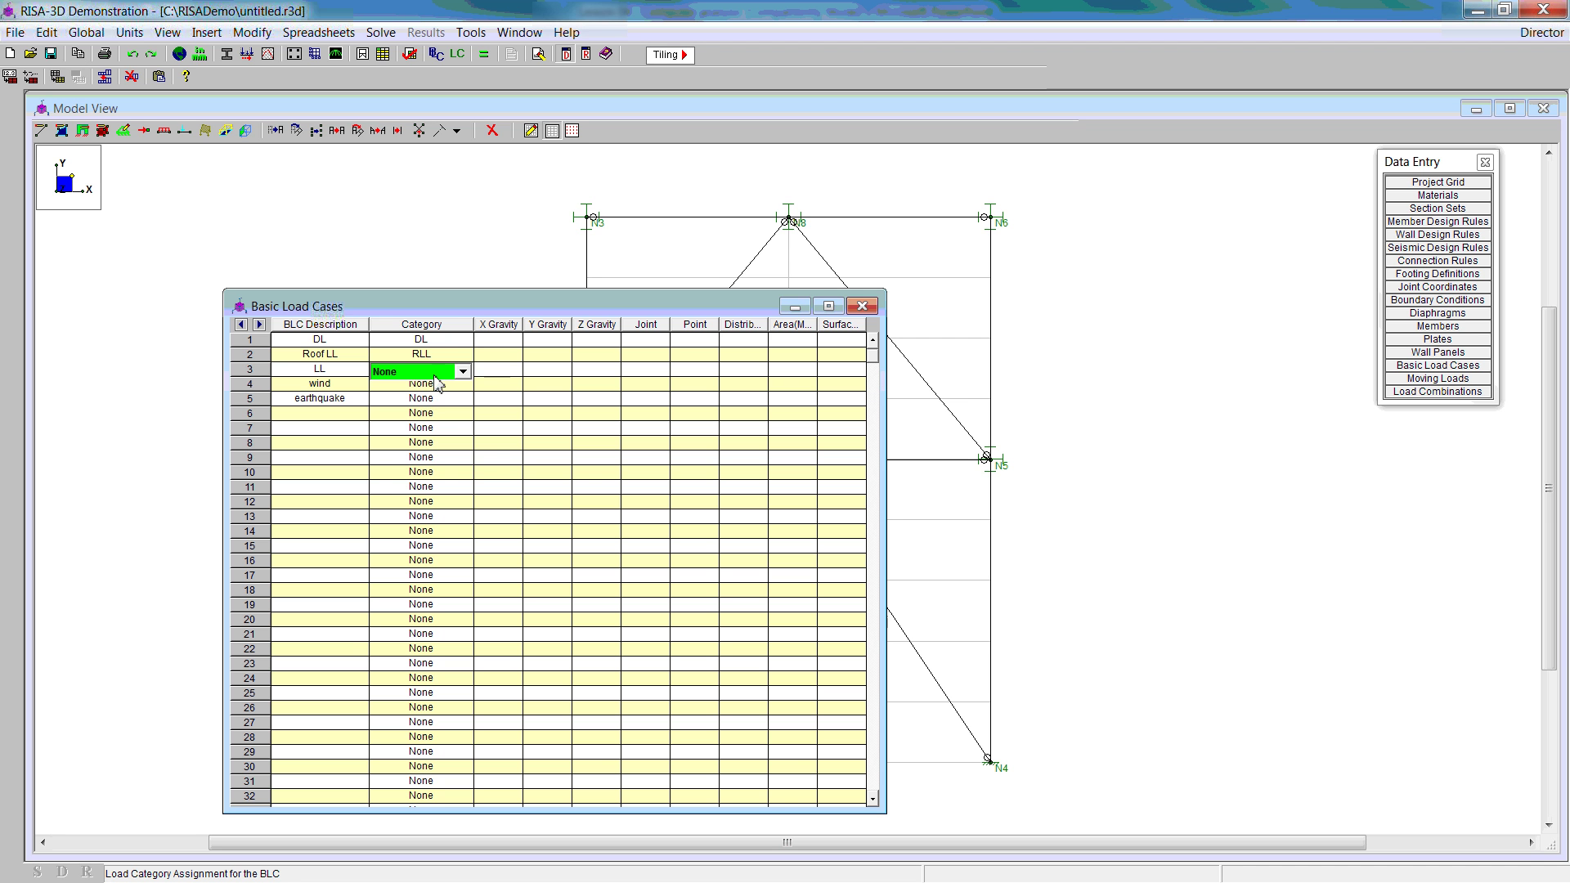
{"action": "left_click", "coordinate": [463, 374]}
{"action": "left_click", "coordinate": [446, 416]}
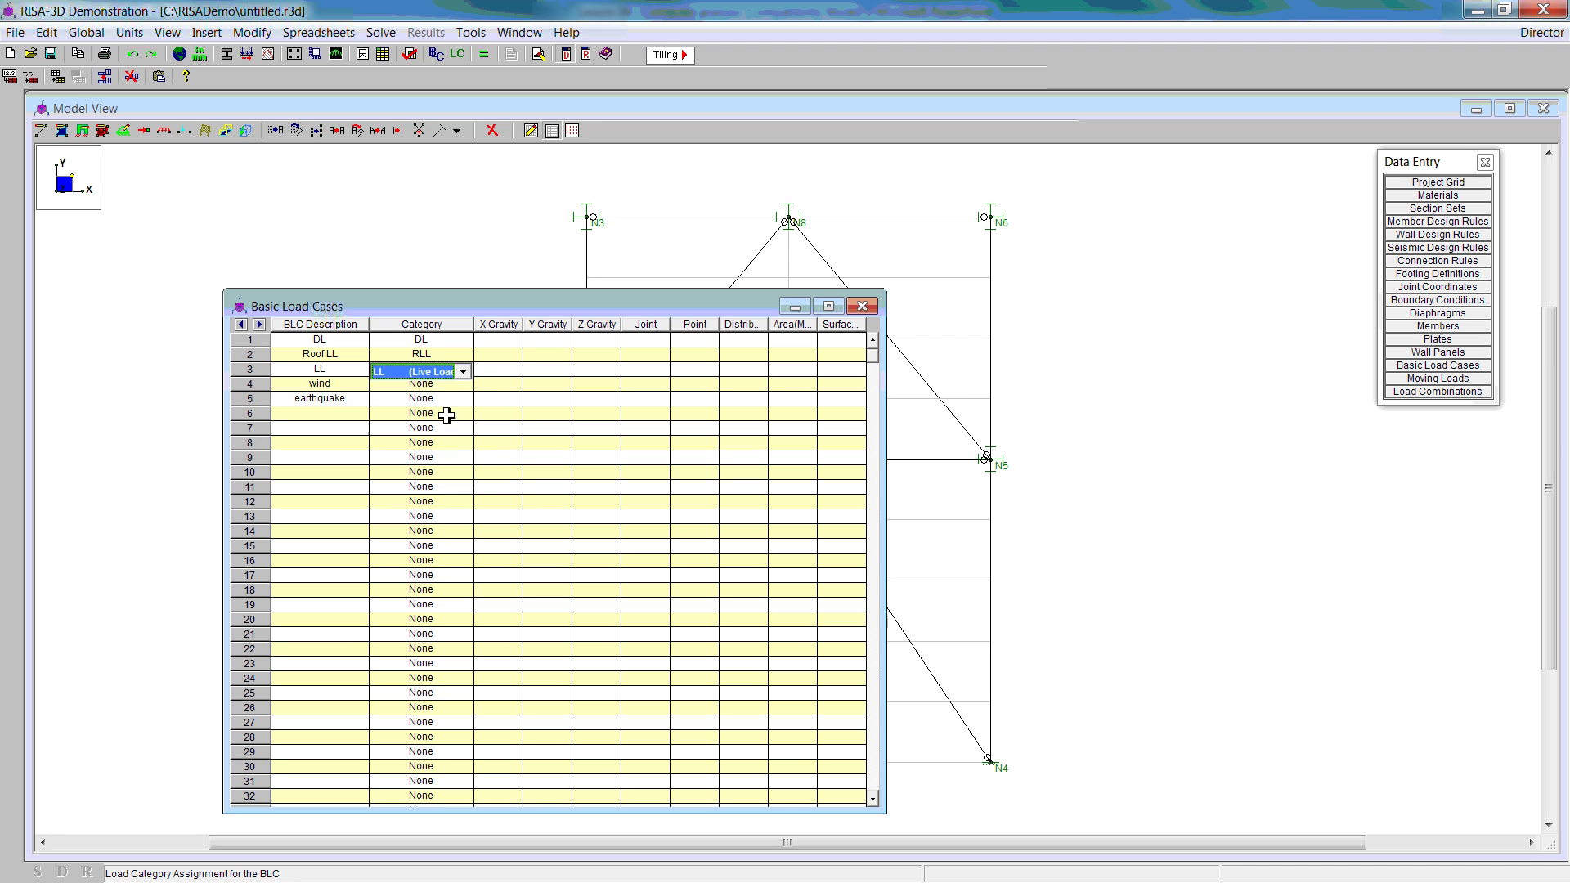
{"action": "left_click", "coordinate": [436, 386]}
{"action": "left_click", "coordinate": [462, 386]}
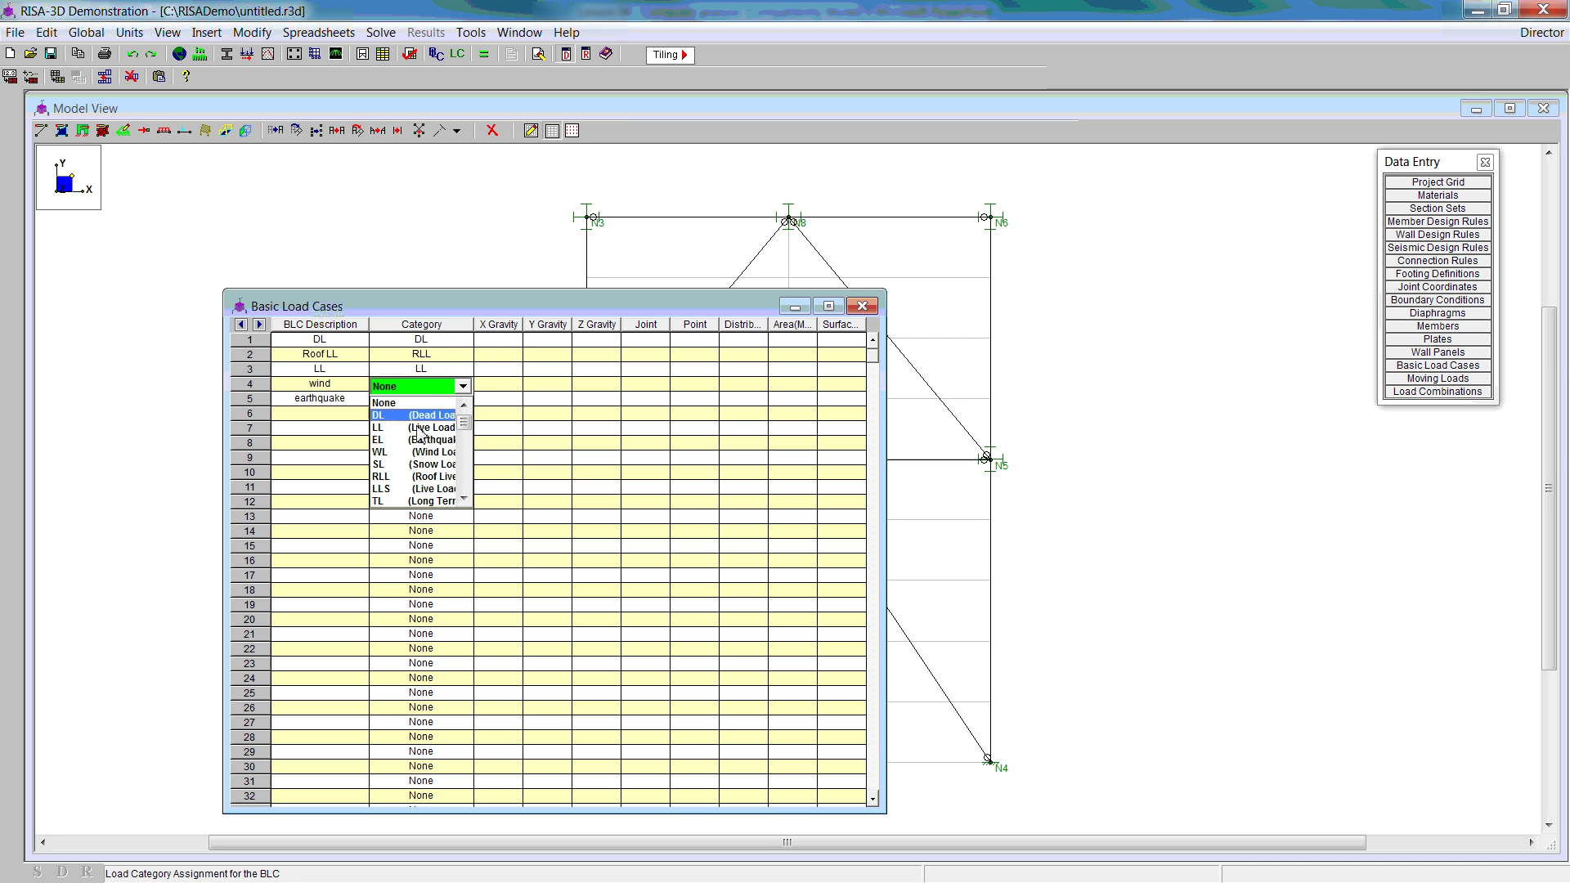
{"action": "left_click", "coordinate": [449, 431]}
{"action": "left_click", "coordinate": [446, 400]}
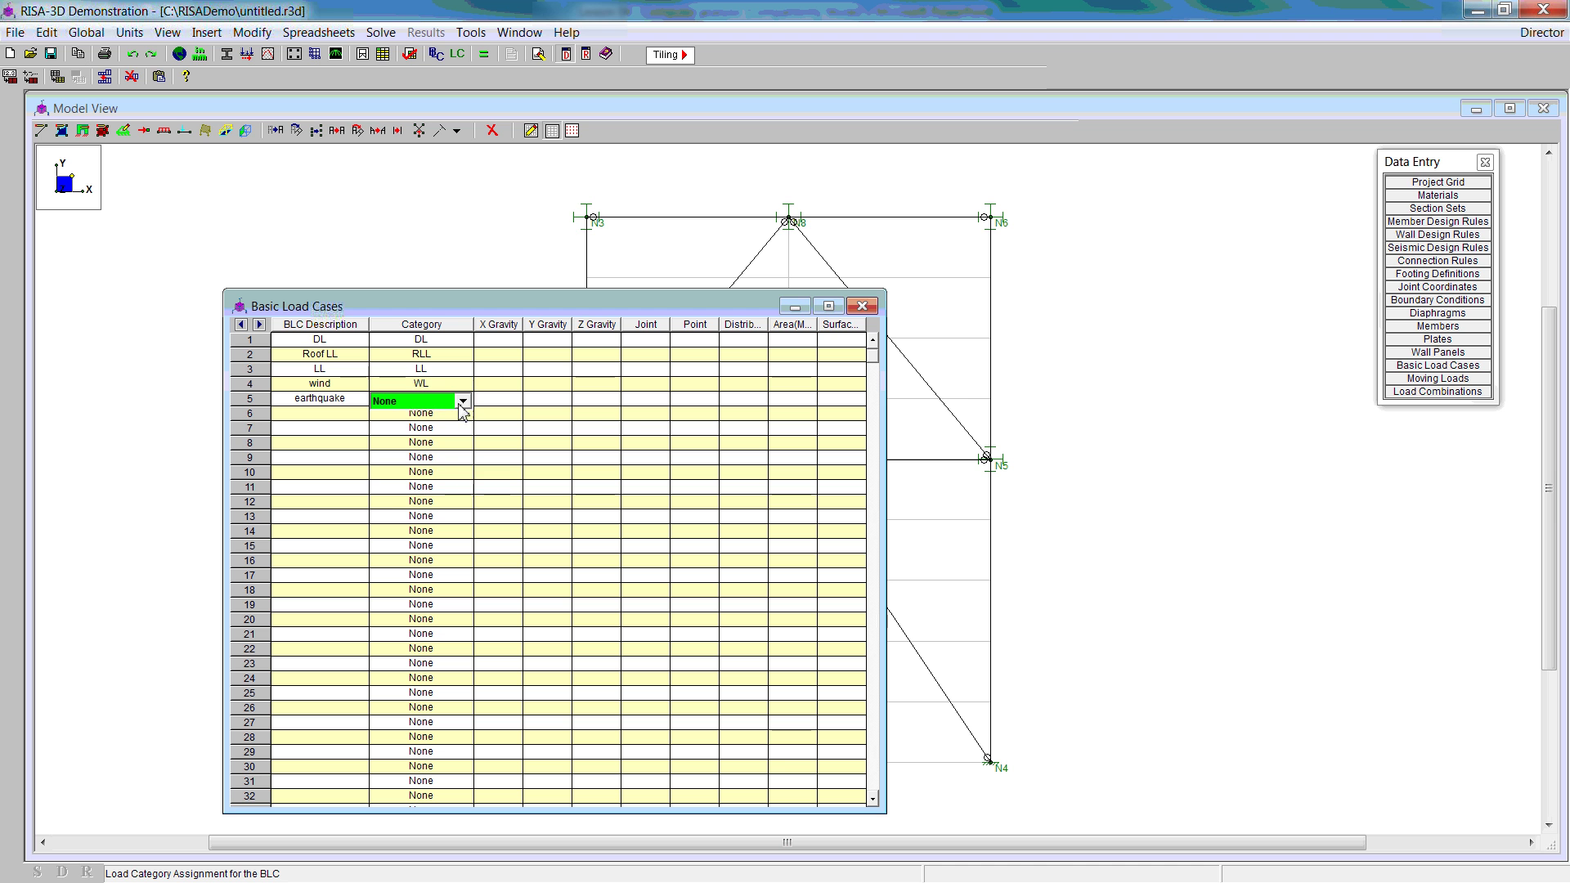
{"action": "left_click", "coordinate": [463, 400]}
{"action": "left_click", "coordinate": [416, 456]}
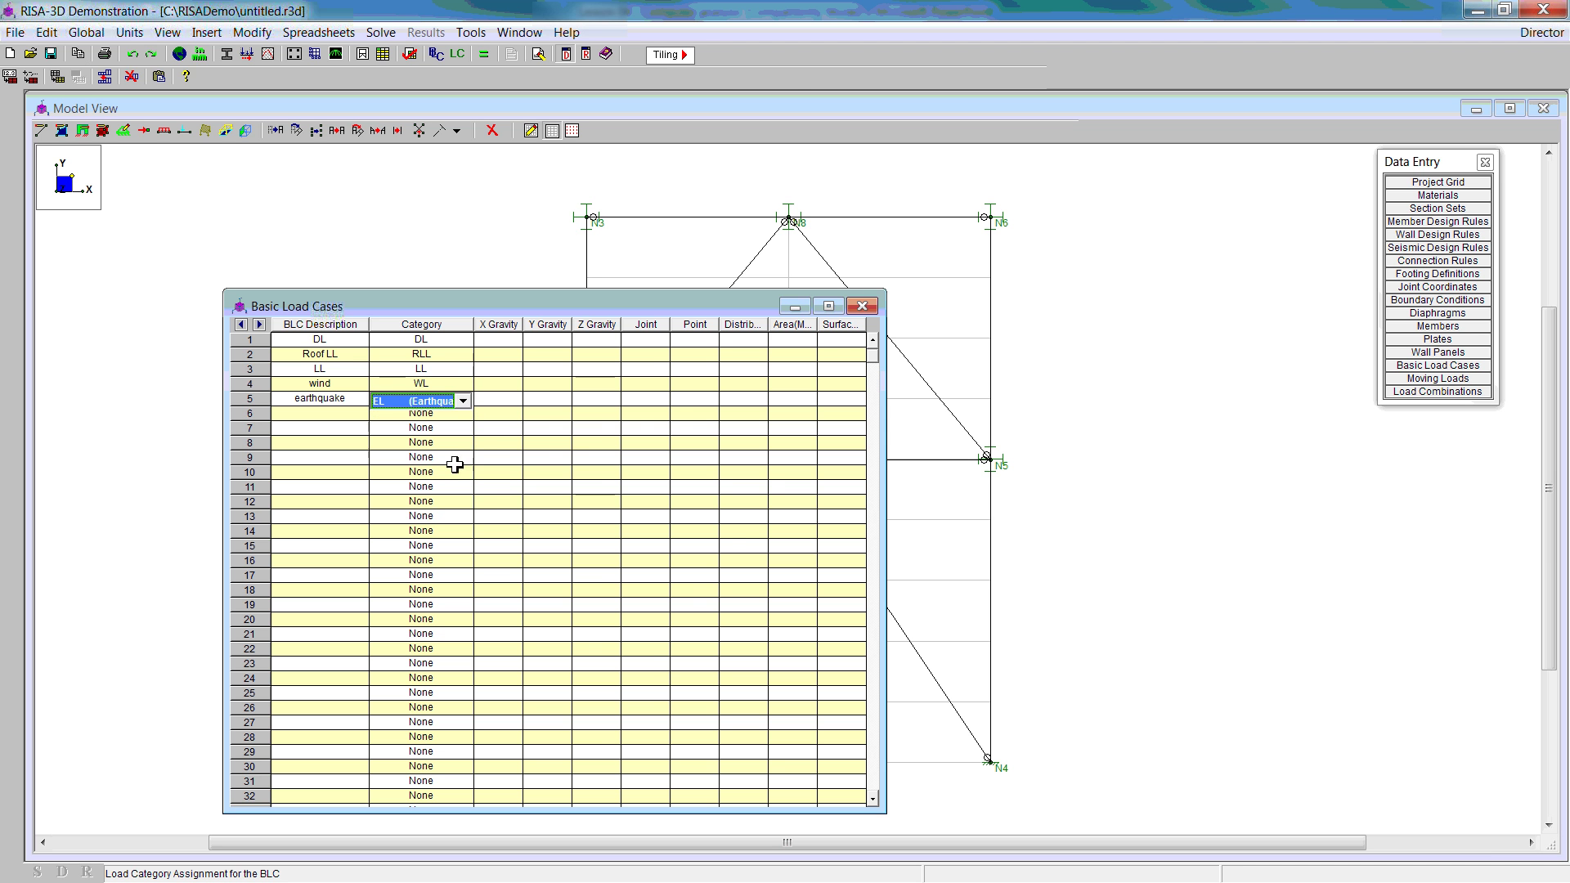
Step: Apply a -0.5 k/ft dead load to roof beams N3-N8 and N8-N6
{"action": "left_click", "coordinate": [859, 307]}
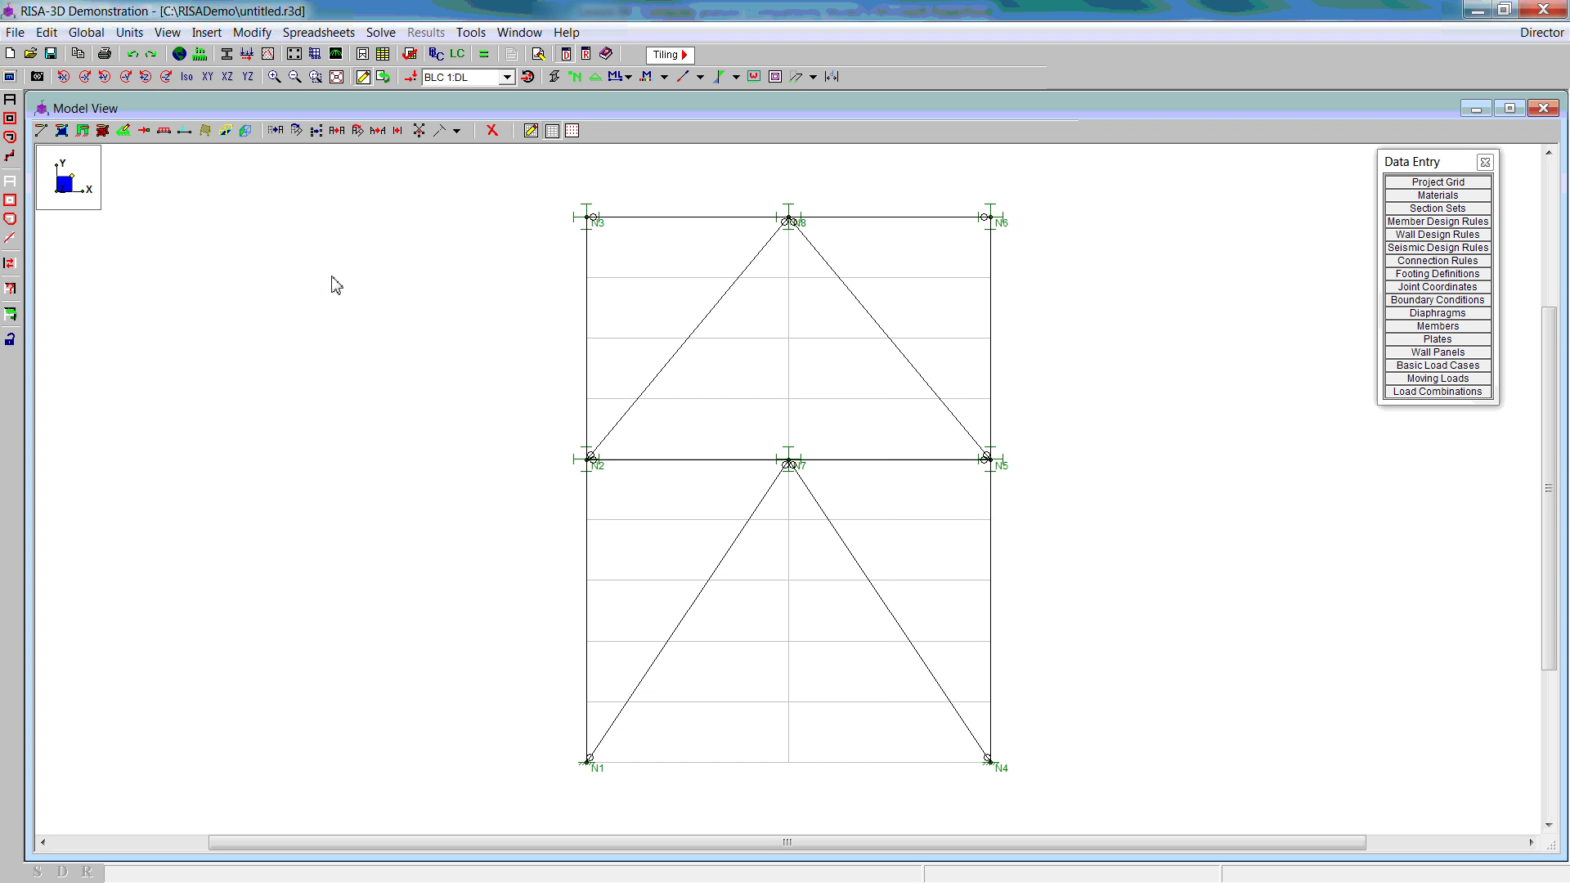
{"action": "left_click", "coordinate": [165, 131]}
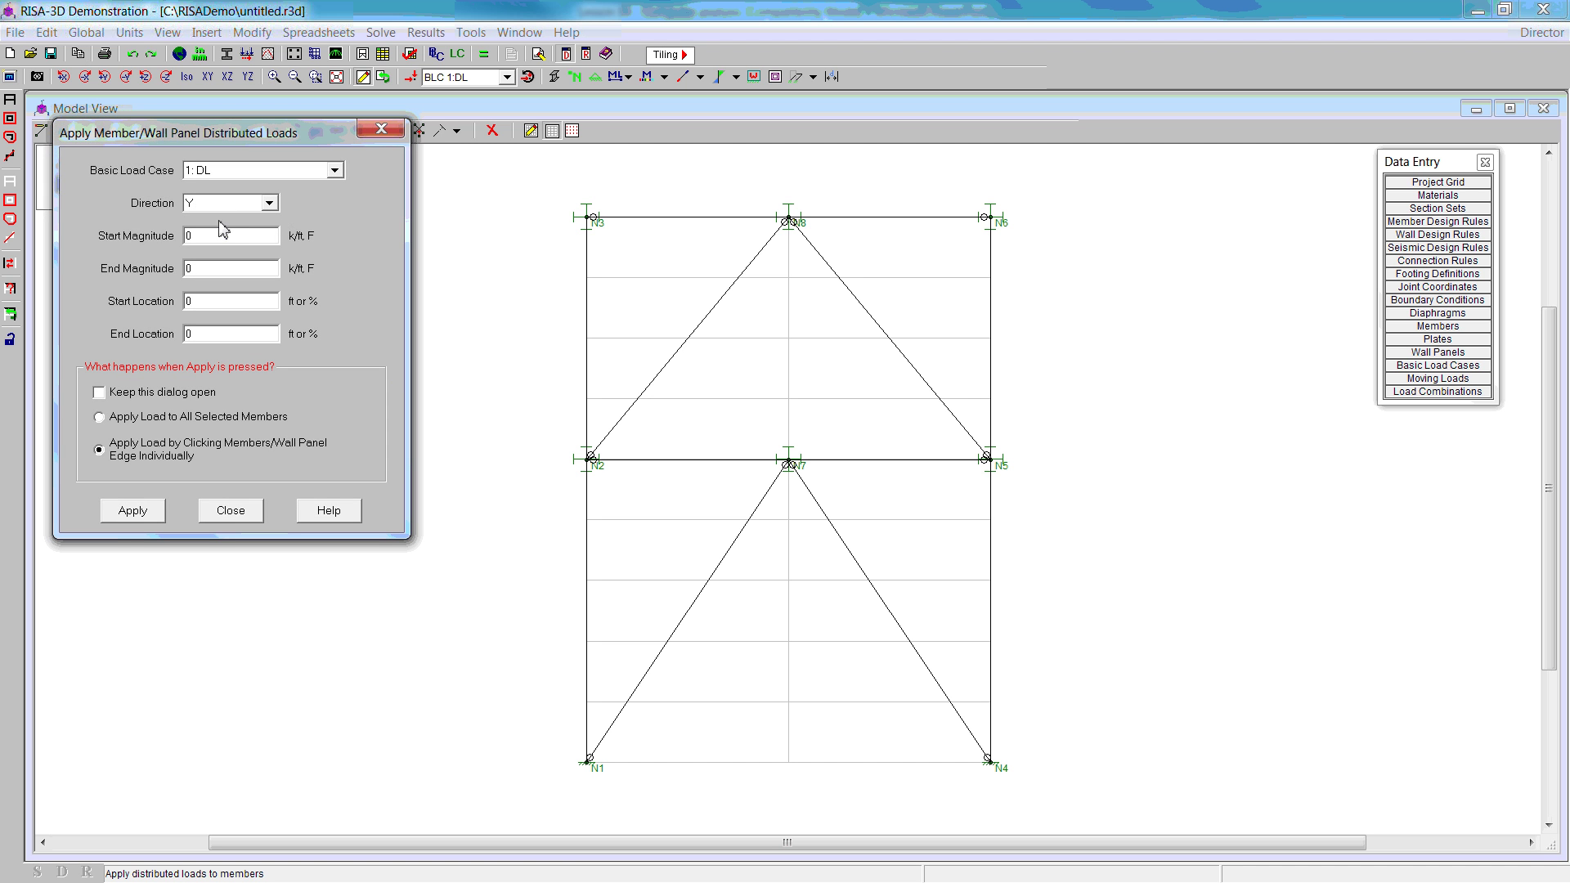
{"action": "left_click", "coordinate": [208, 239]}
{"action": "type", "text": "-5"}
{"action": "left_click", "coordinate": [155, 515]}
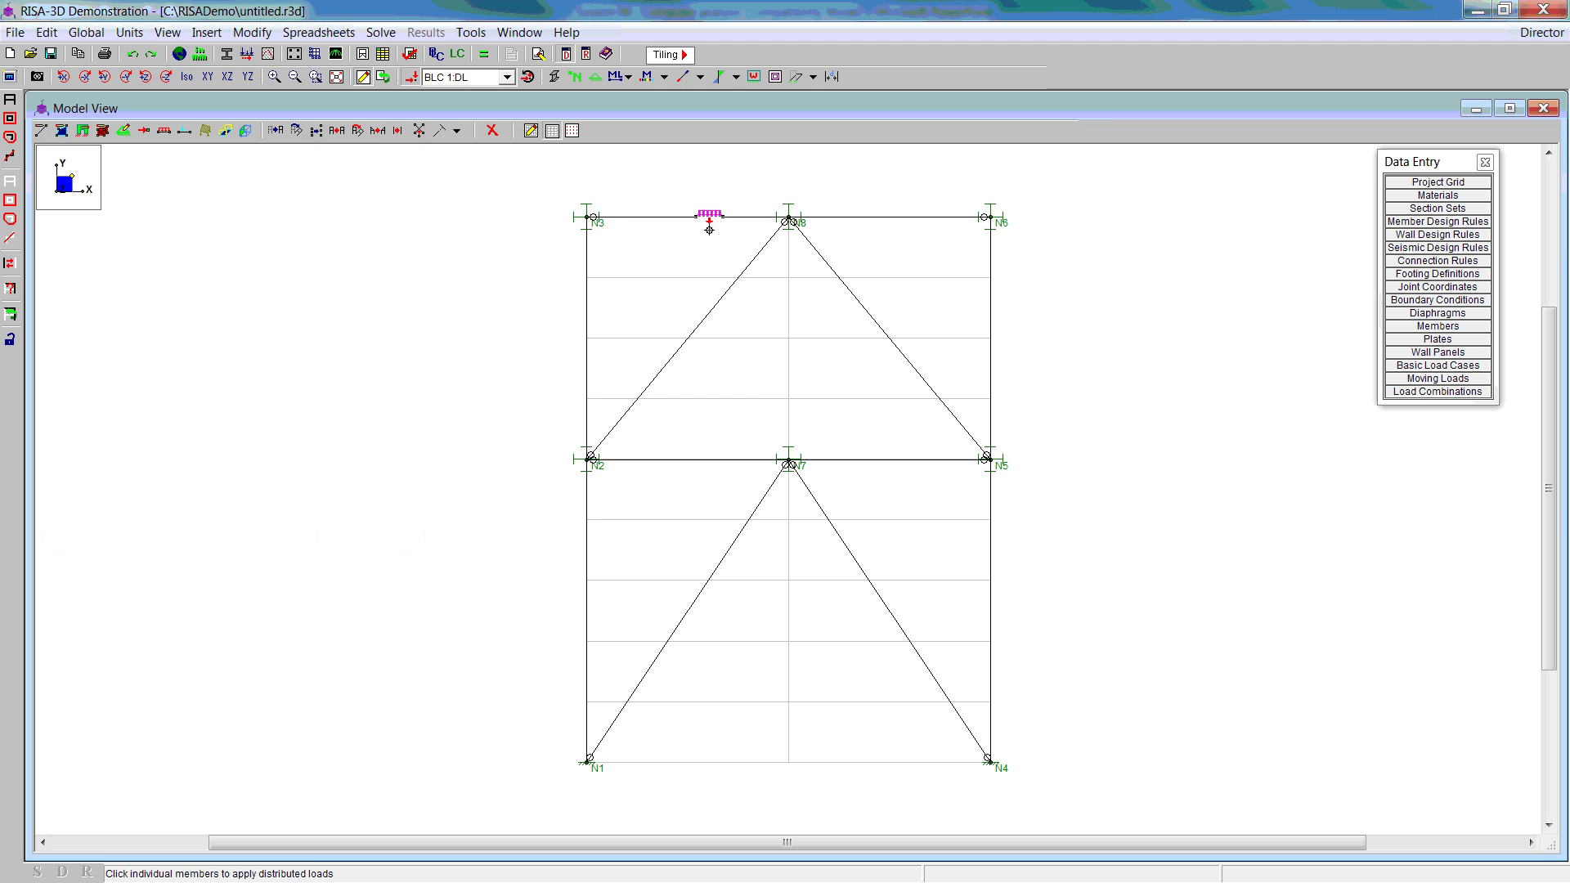
{"action": "left_click", "coordinate": [710, 216]}
{"action": "left_click", "coordinate": [878, 219]}
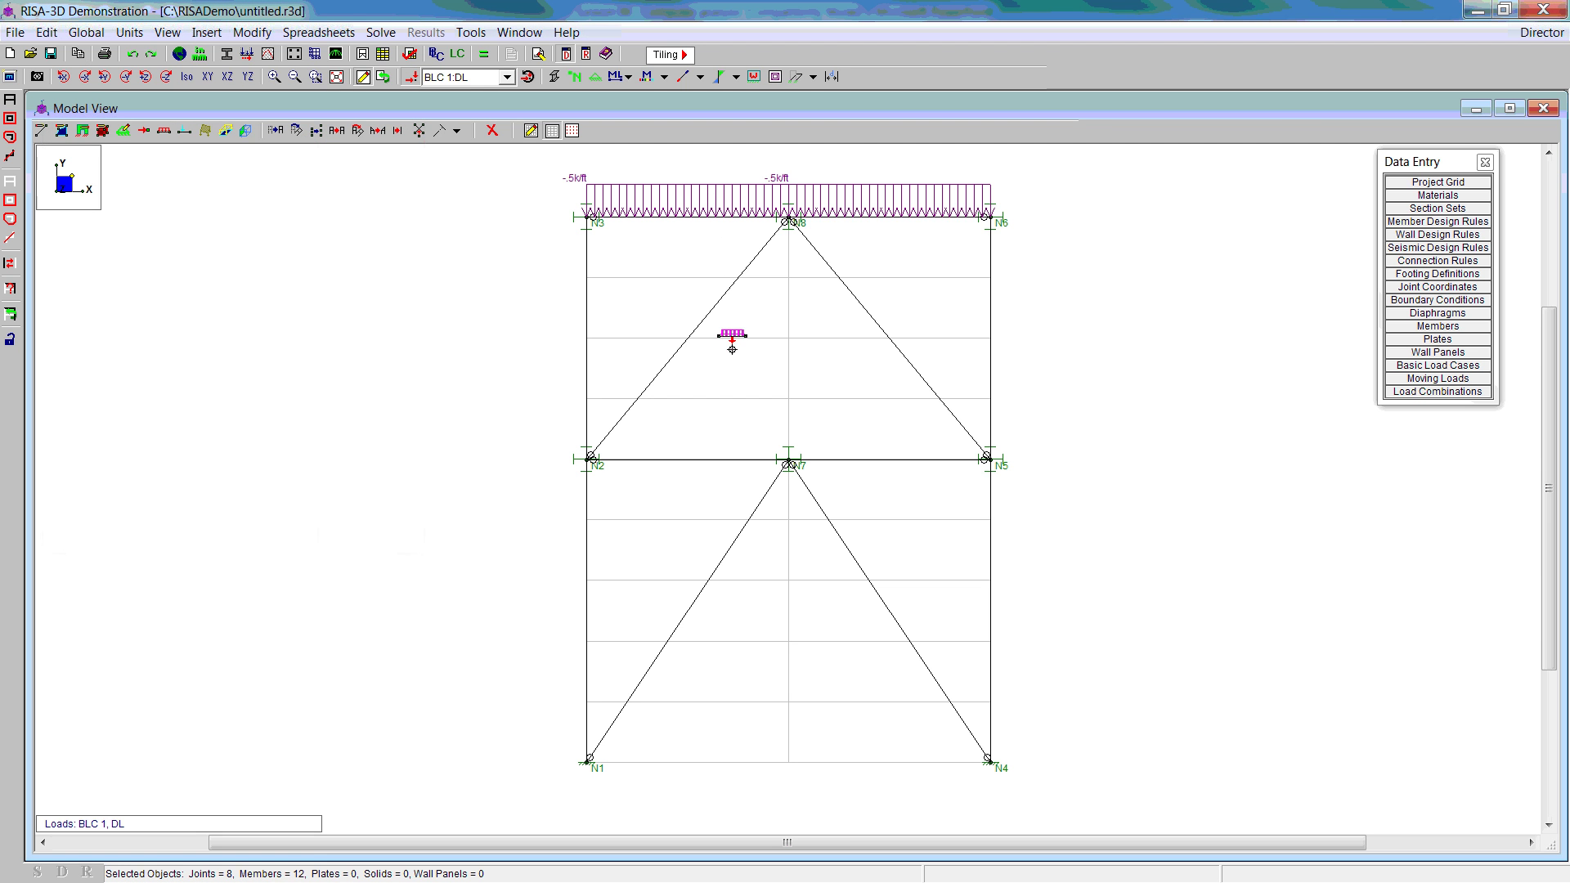
Step: Apply a -1 k/ft dead load to floor beams N2-N7 and N7-N5
{"action": "left_click", "coordinate": [163, 130]}
{"action": "double_click", "coordinate": [210, 237]}
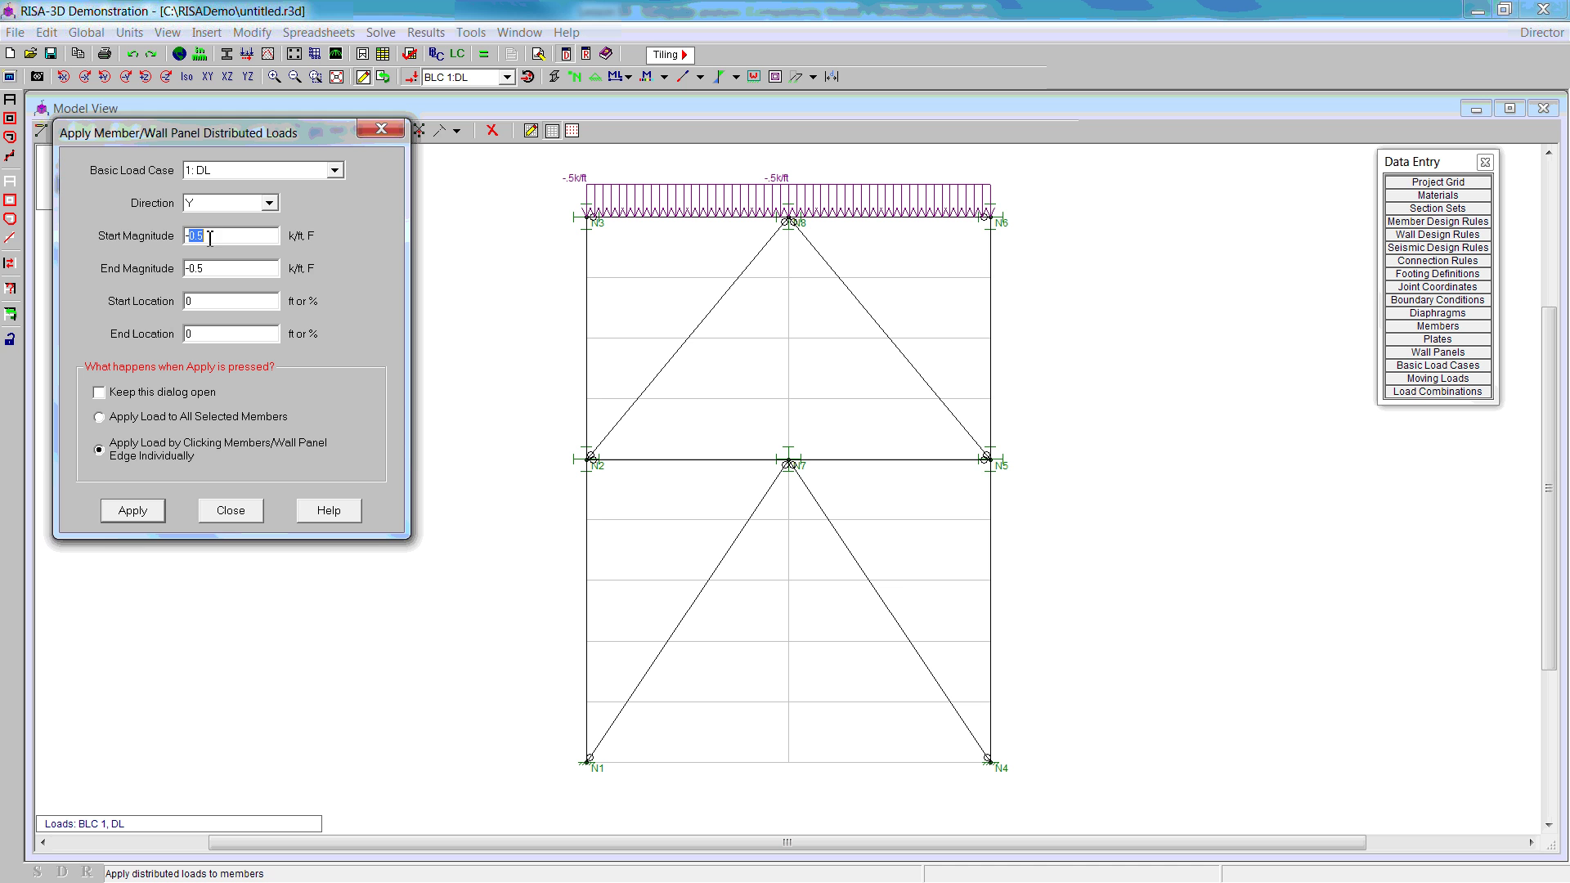
{"action": "type", "text": "1"}
{"action": "left_click", "coordinate": [132, 511]}
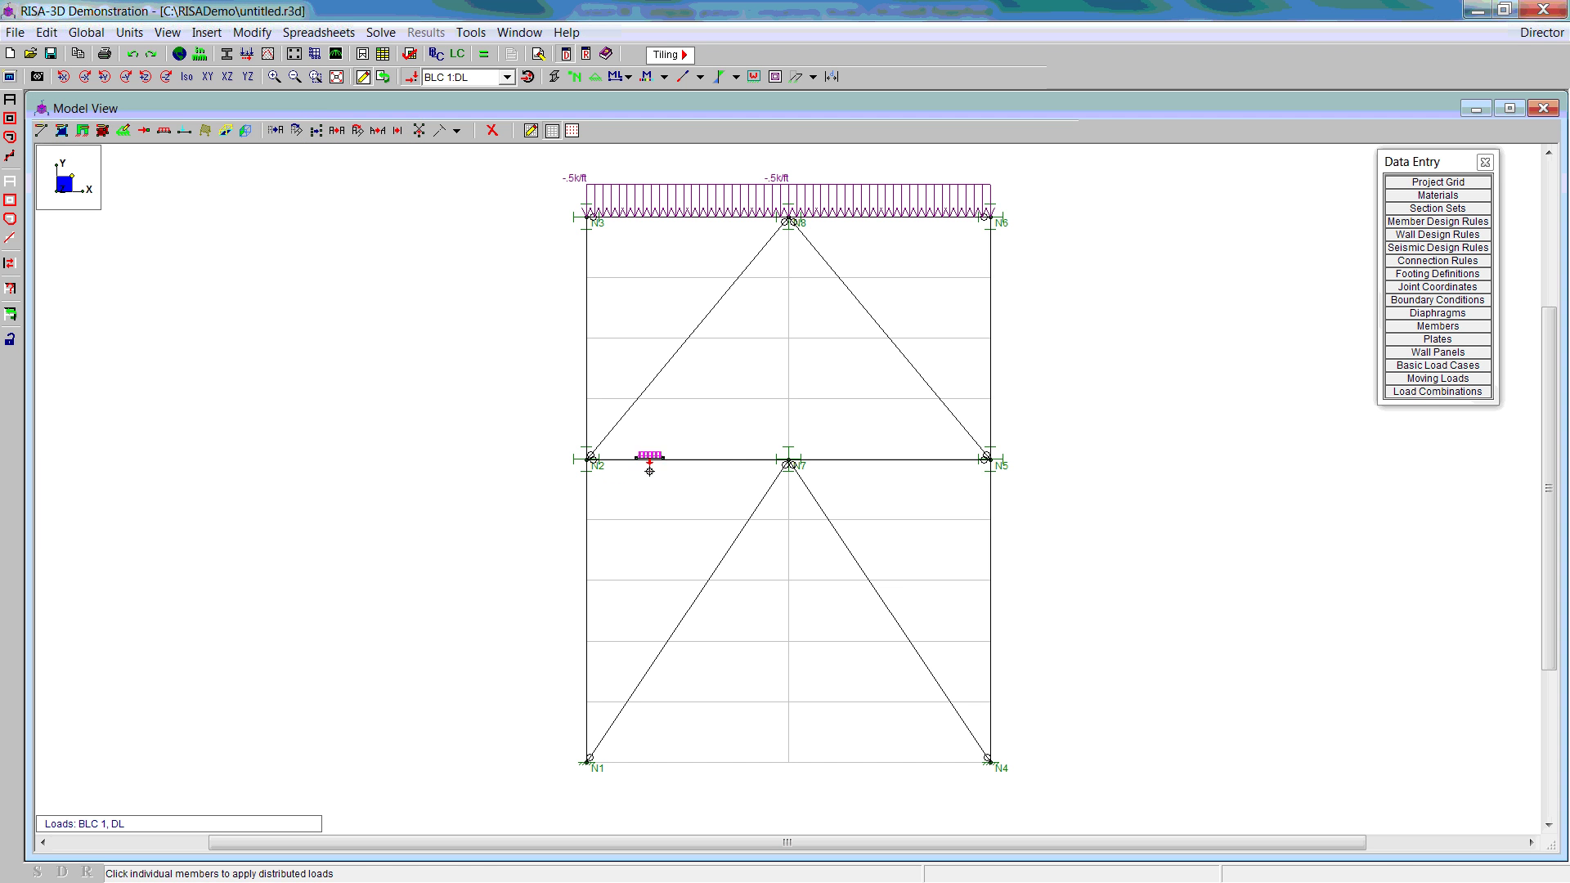
{"action": "left_click", "coordinate": [655, 464]}
{"action": "left_click", "coordinate": [826, 463]}
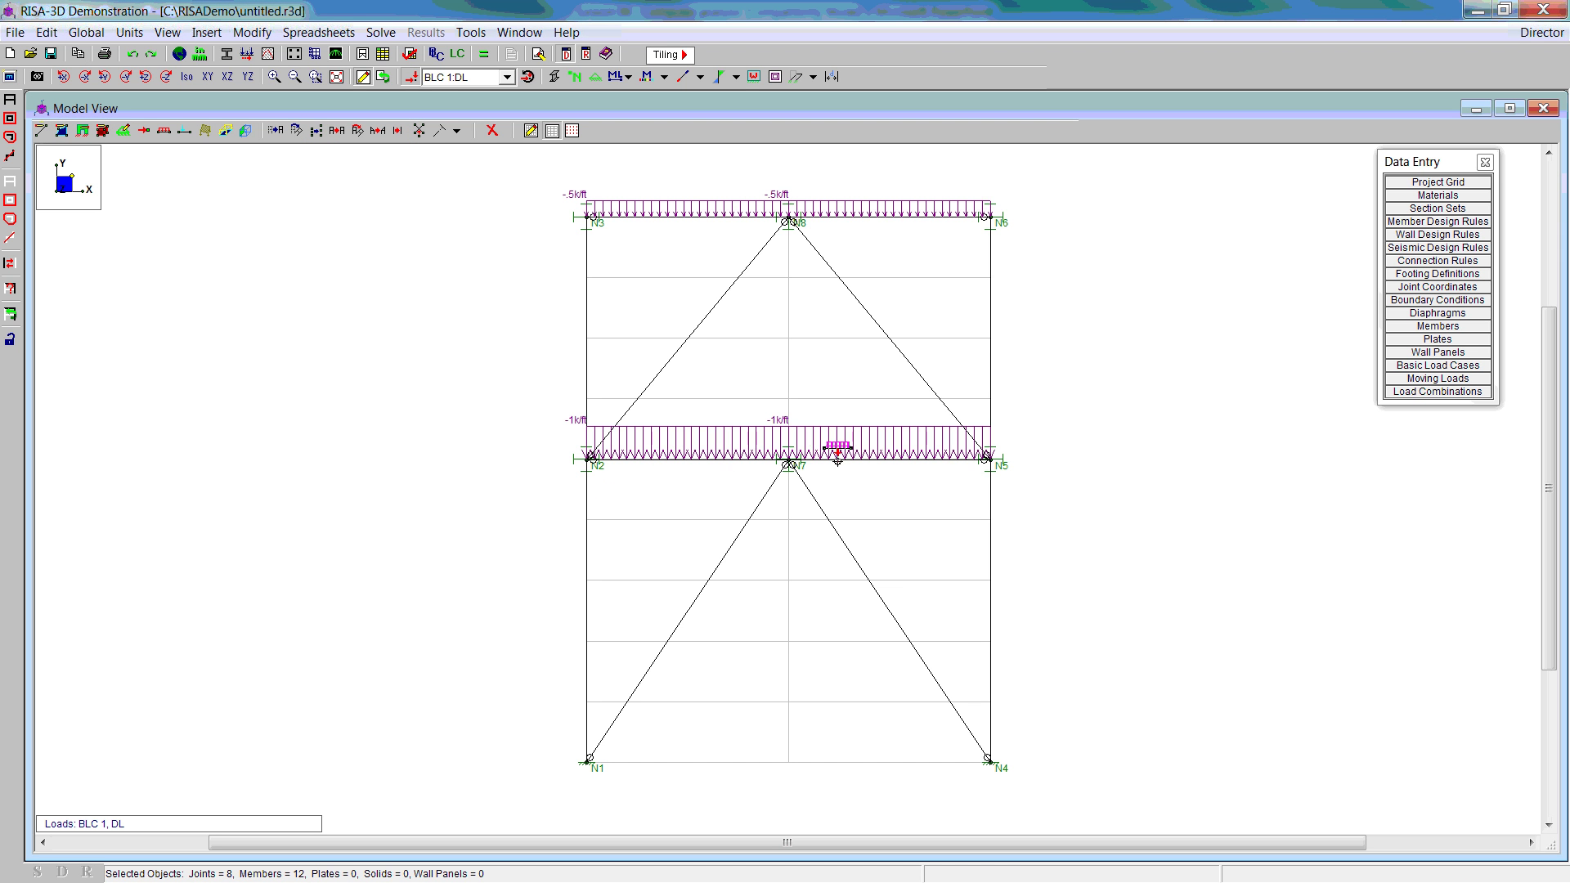
Step: Add a -1 k/ft Roof LL distributed load to roof beams N3-N8 and N8-N6
{"action": "left_click", "coordinate": [163, 131]}
{"action": "left_click", "coordinate": [335, 171]}
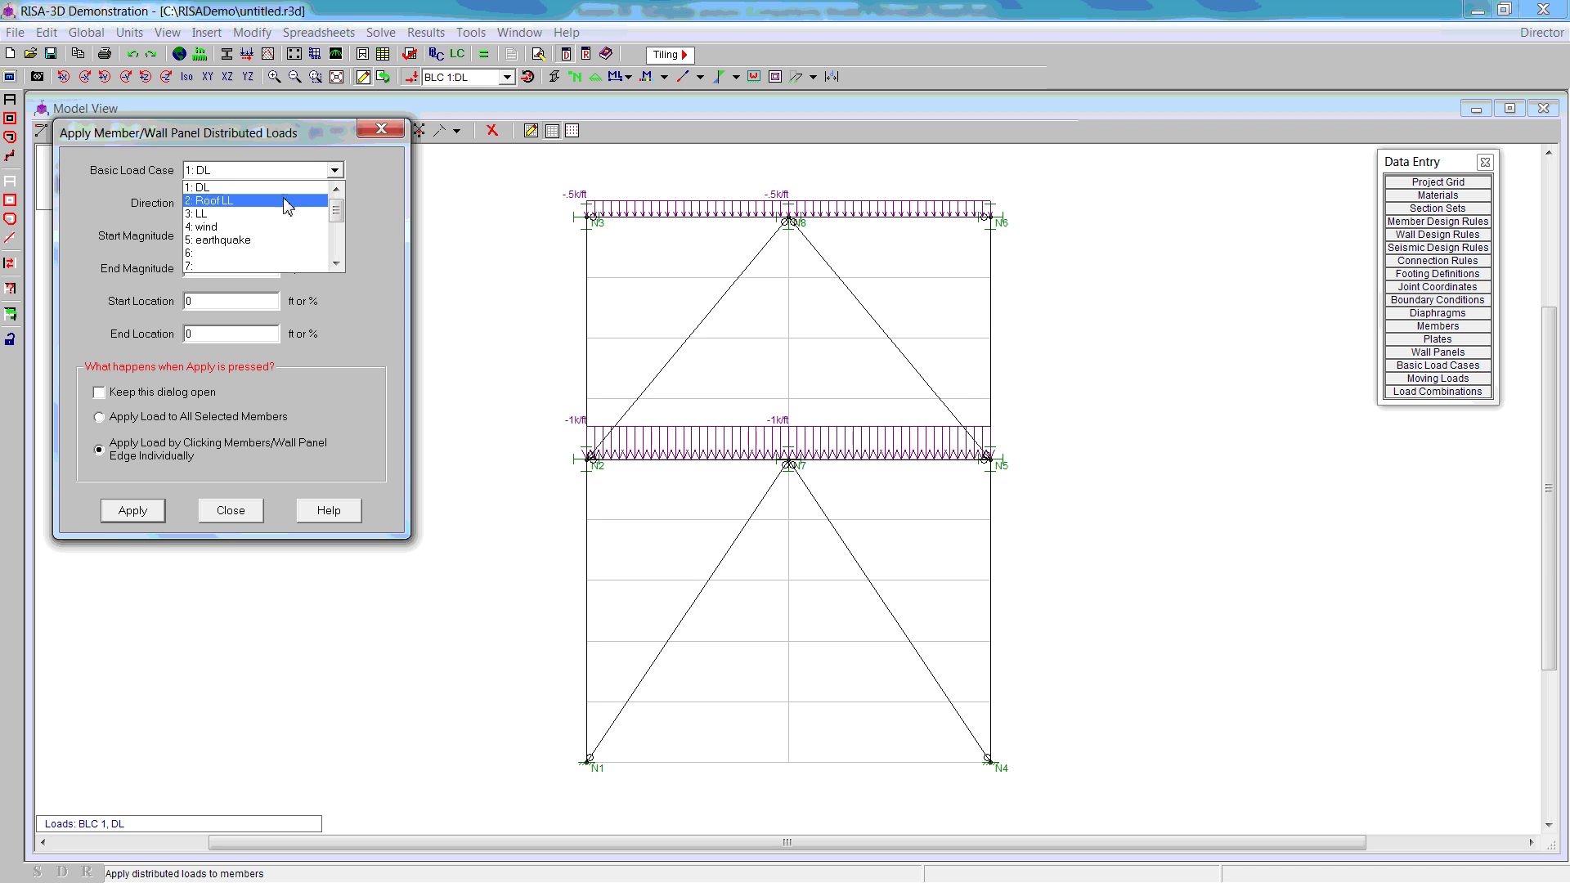
{"action": "left_click", "coordinate": [284, 211]}
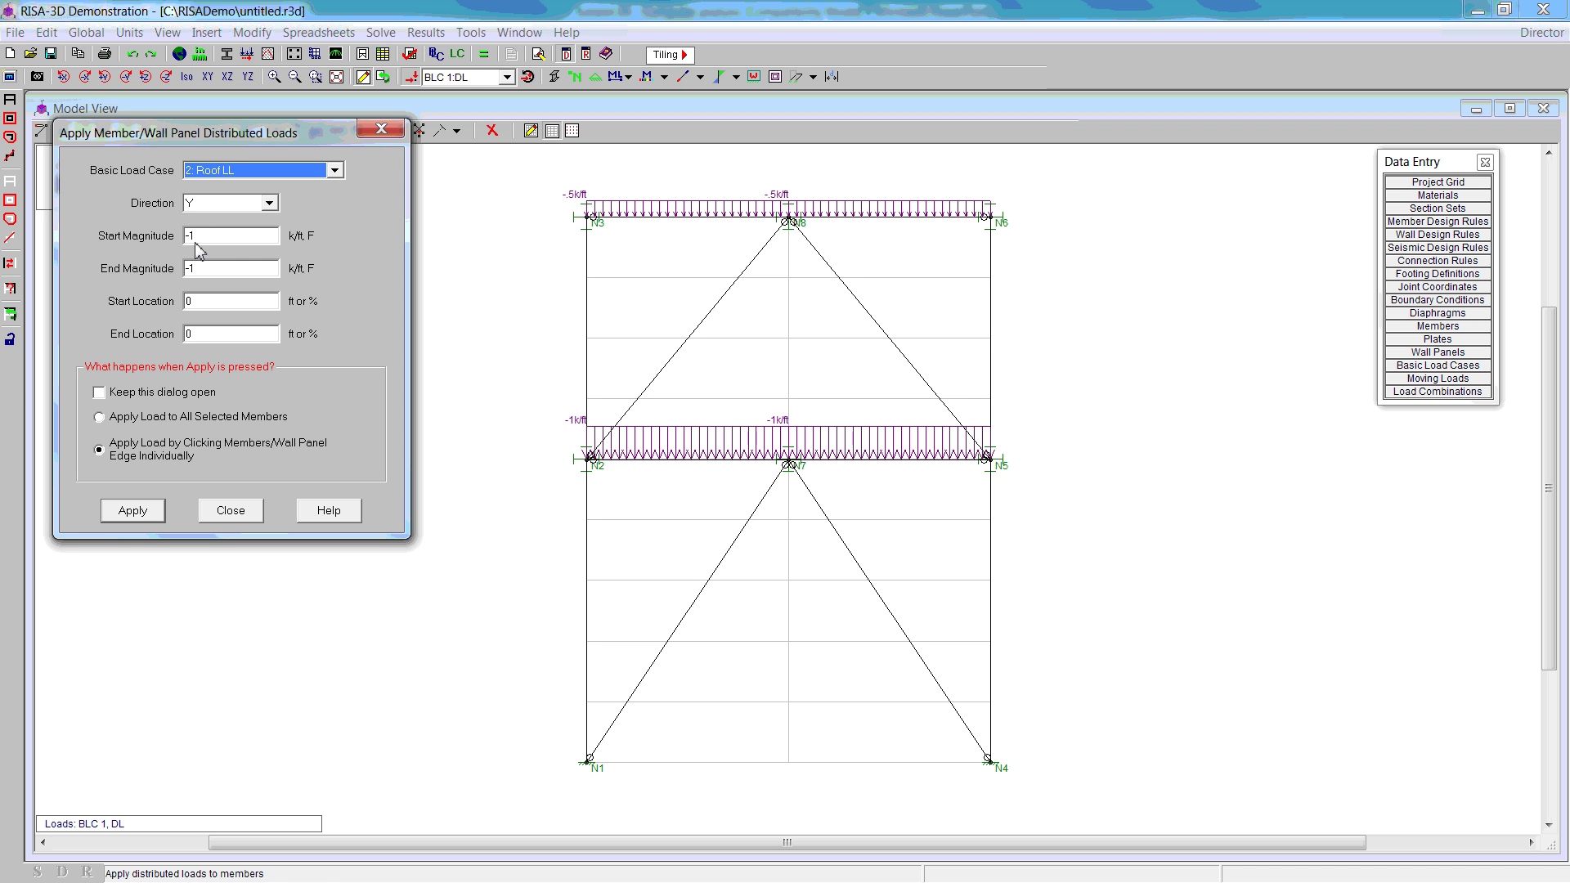
{"action": "left_click", "coordinate": [143, 517]}
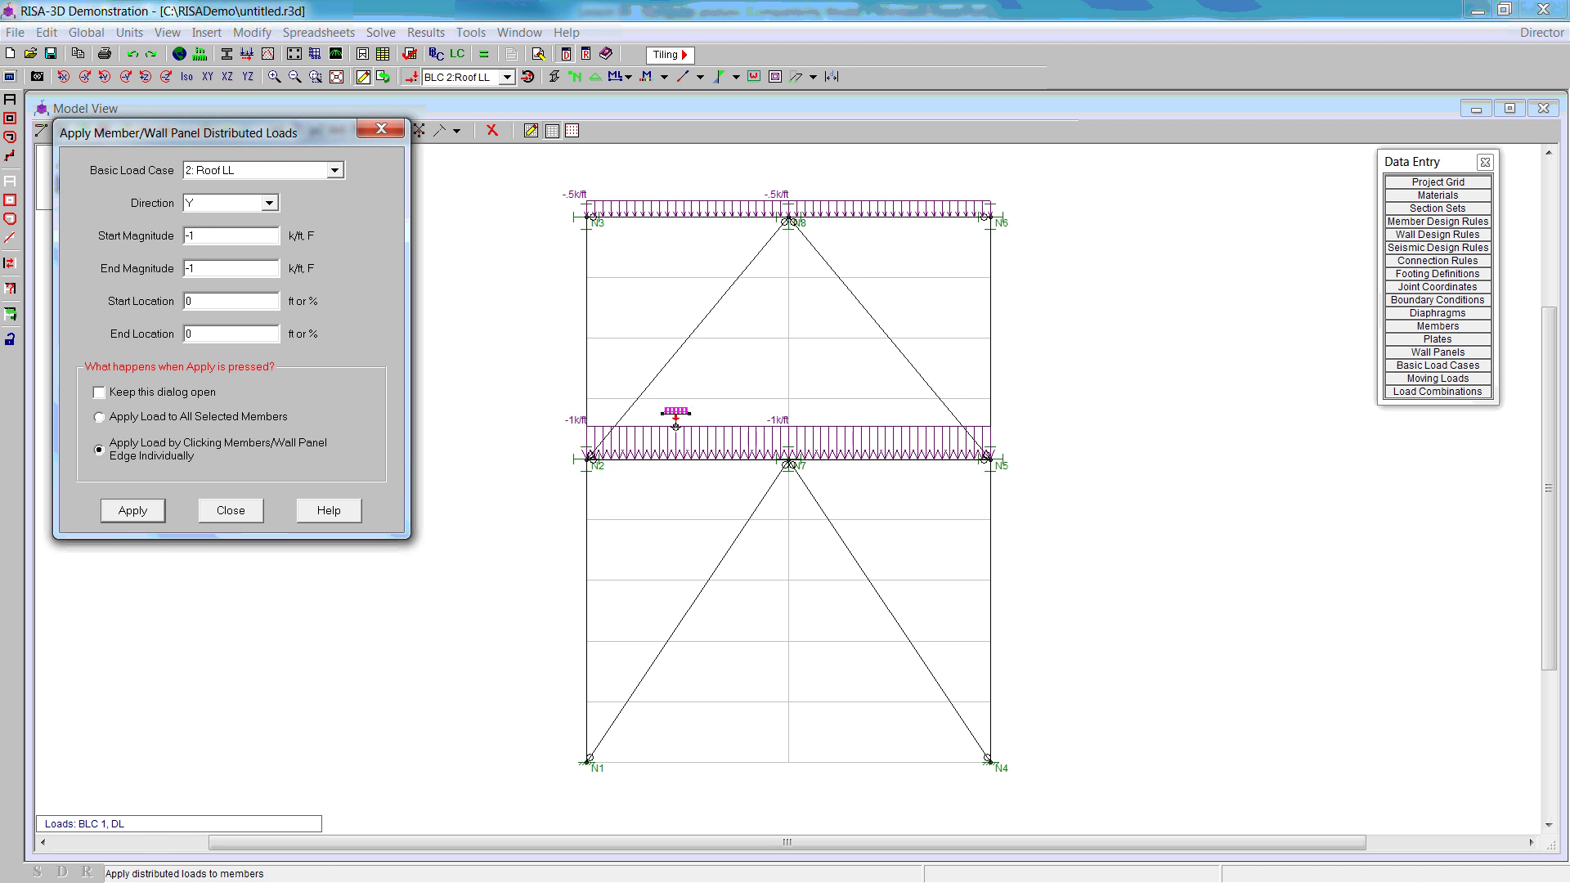
{"action": "left_click", "coordinate": [690, 217]}
{"action": "left_click", "coordinate": [834, 216]}
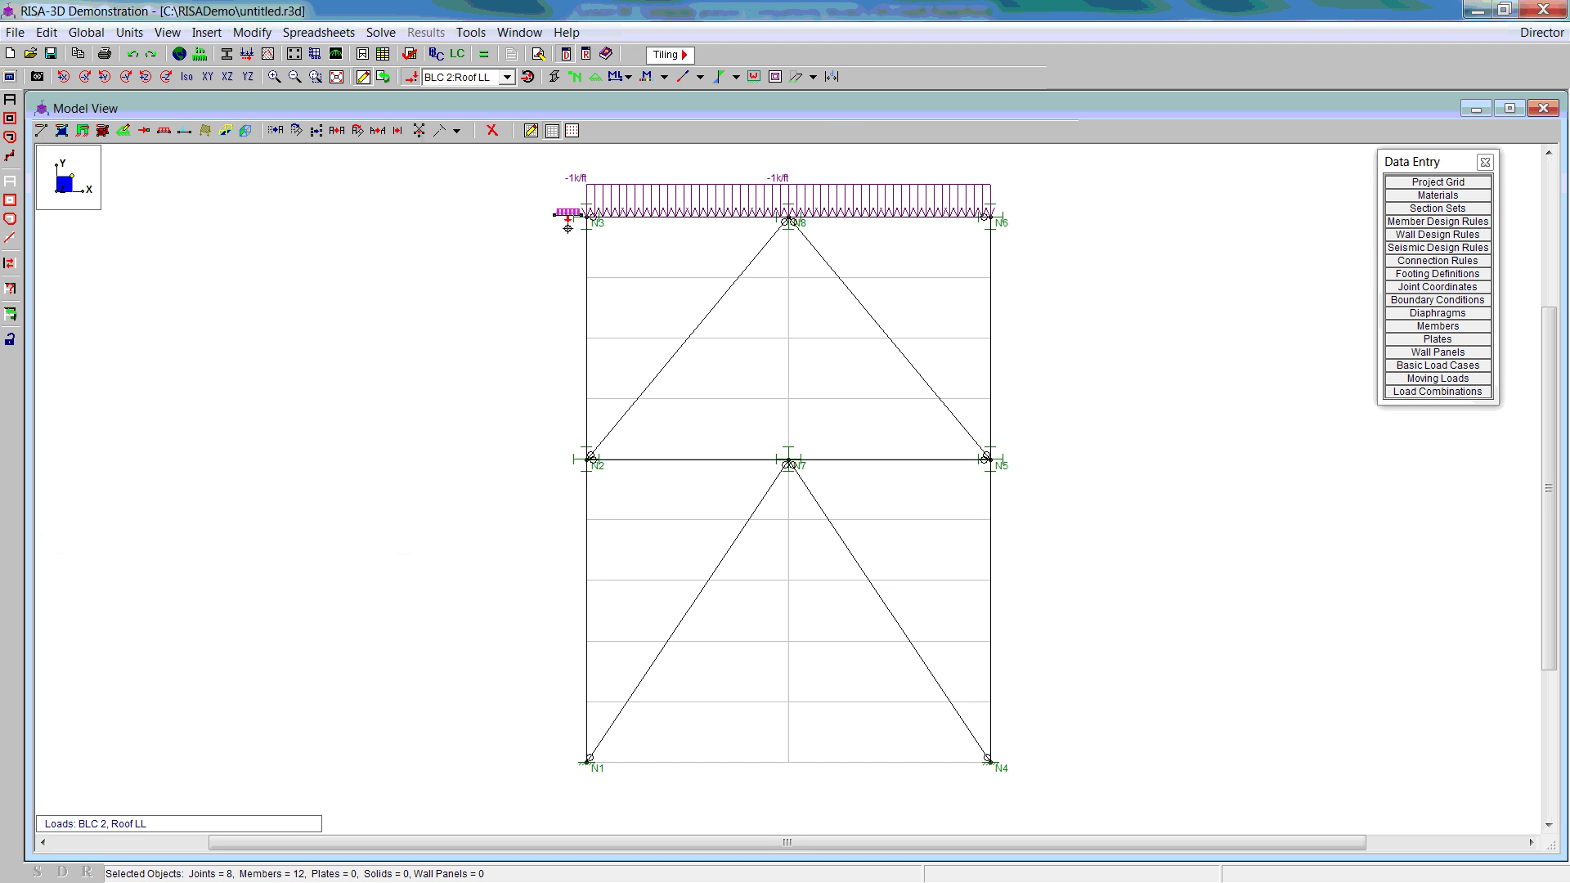
Step: Place a -10 k Y-direction Roof LL point load at mid-span of beam N3-N8
{"action": "left_click", "coordinate": [185, 131]}
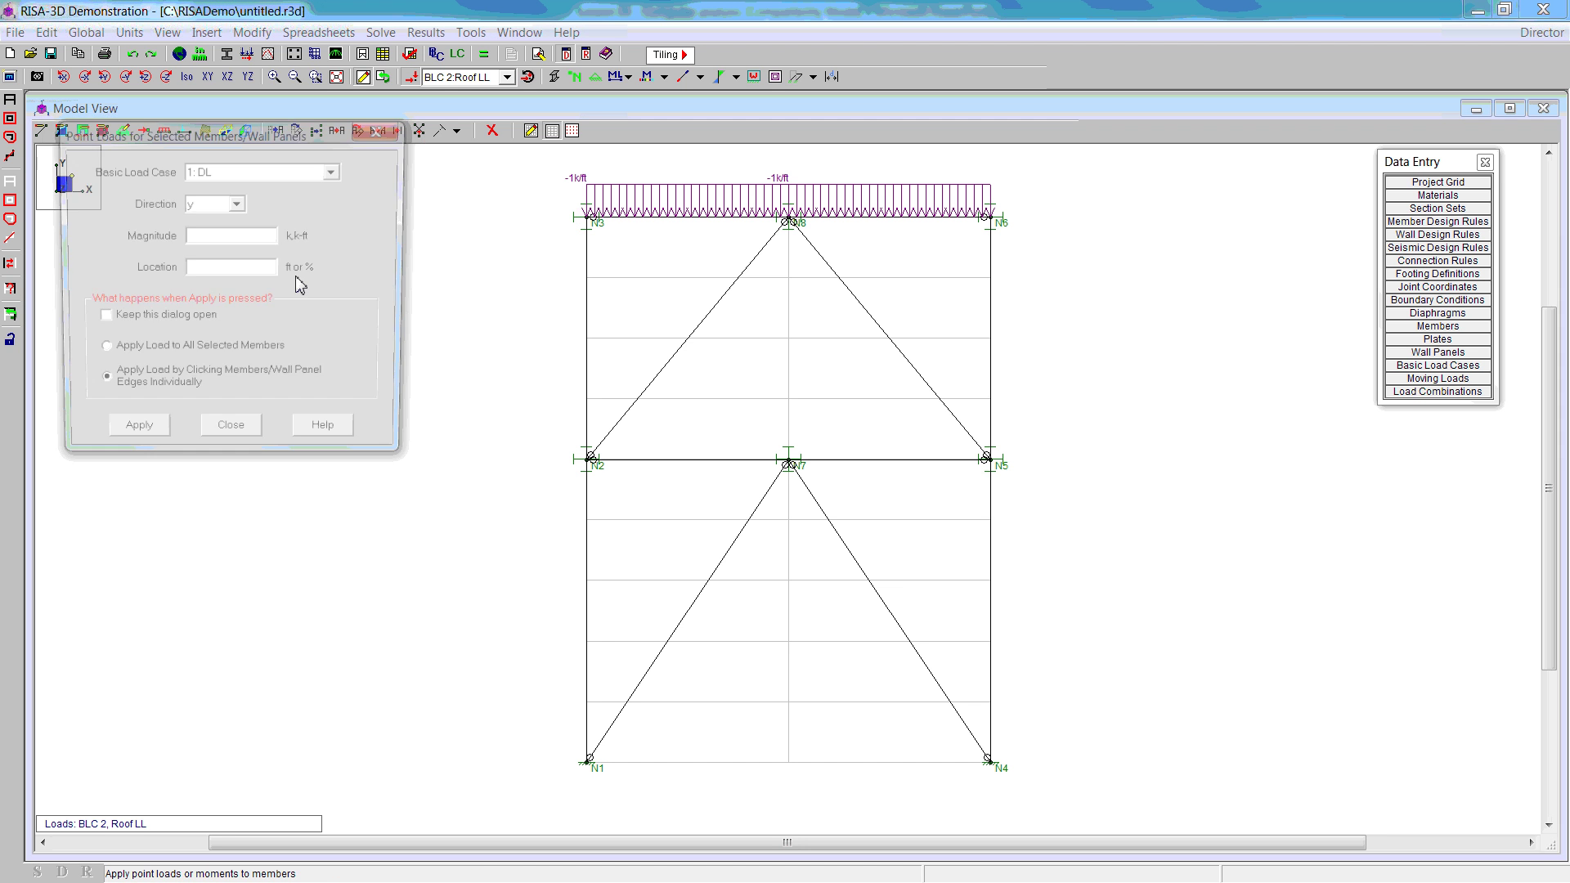
{"action": "left_click", "coordinate": [237, 203]}
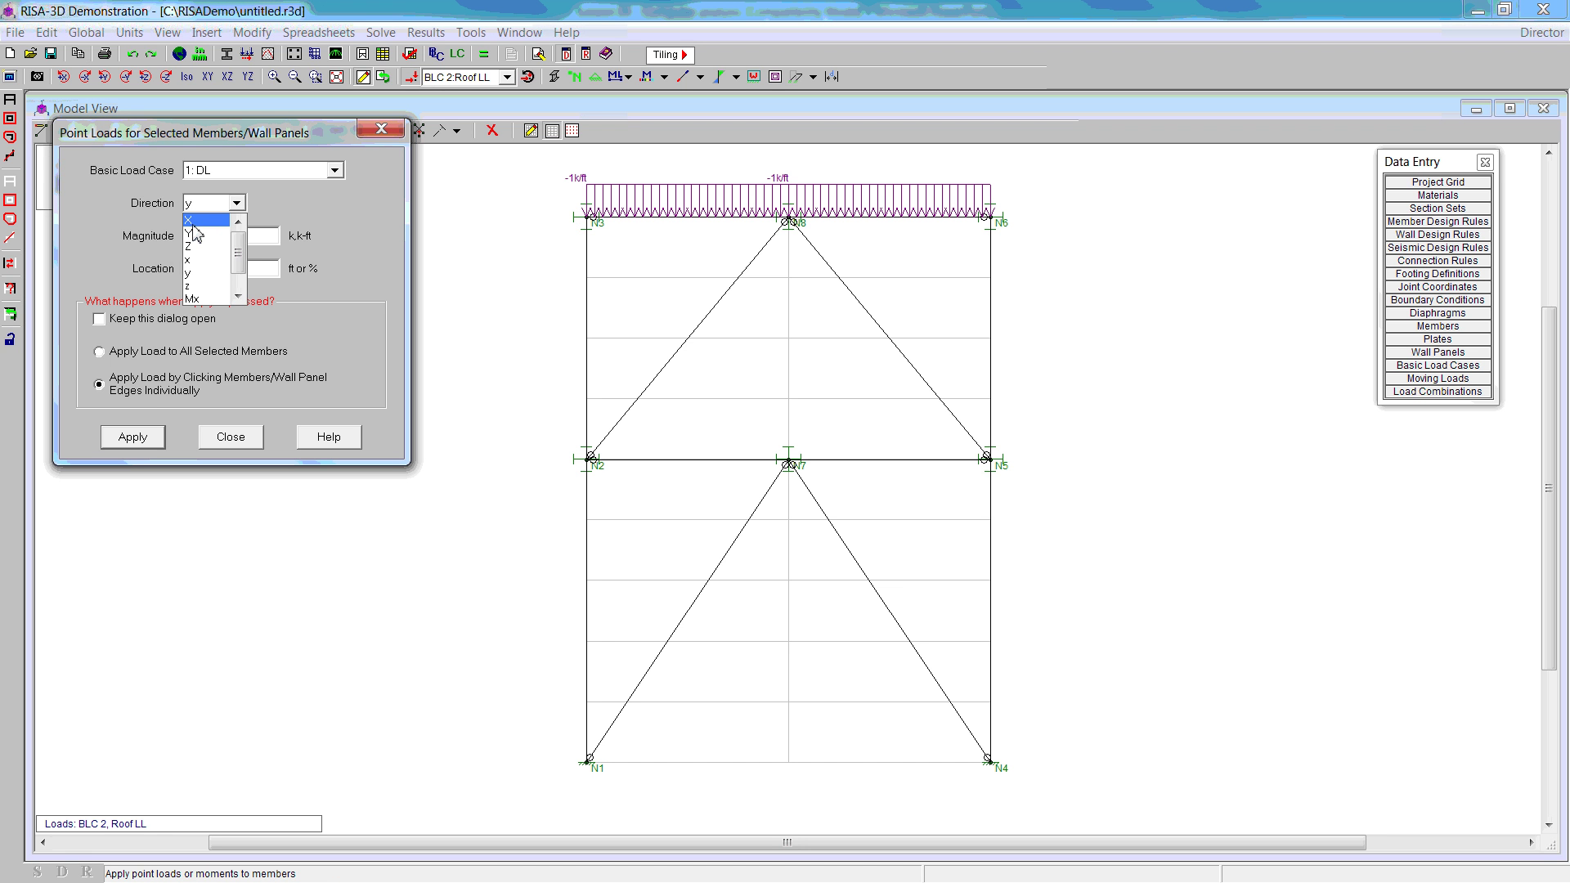
{"action": "left_click", "coordinate": [219, 239]}
{"action": "left_click", "coordinate": [219, 237]}
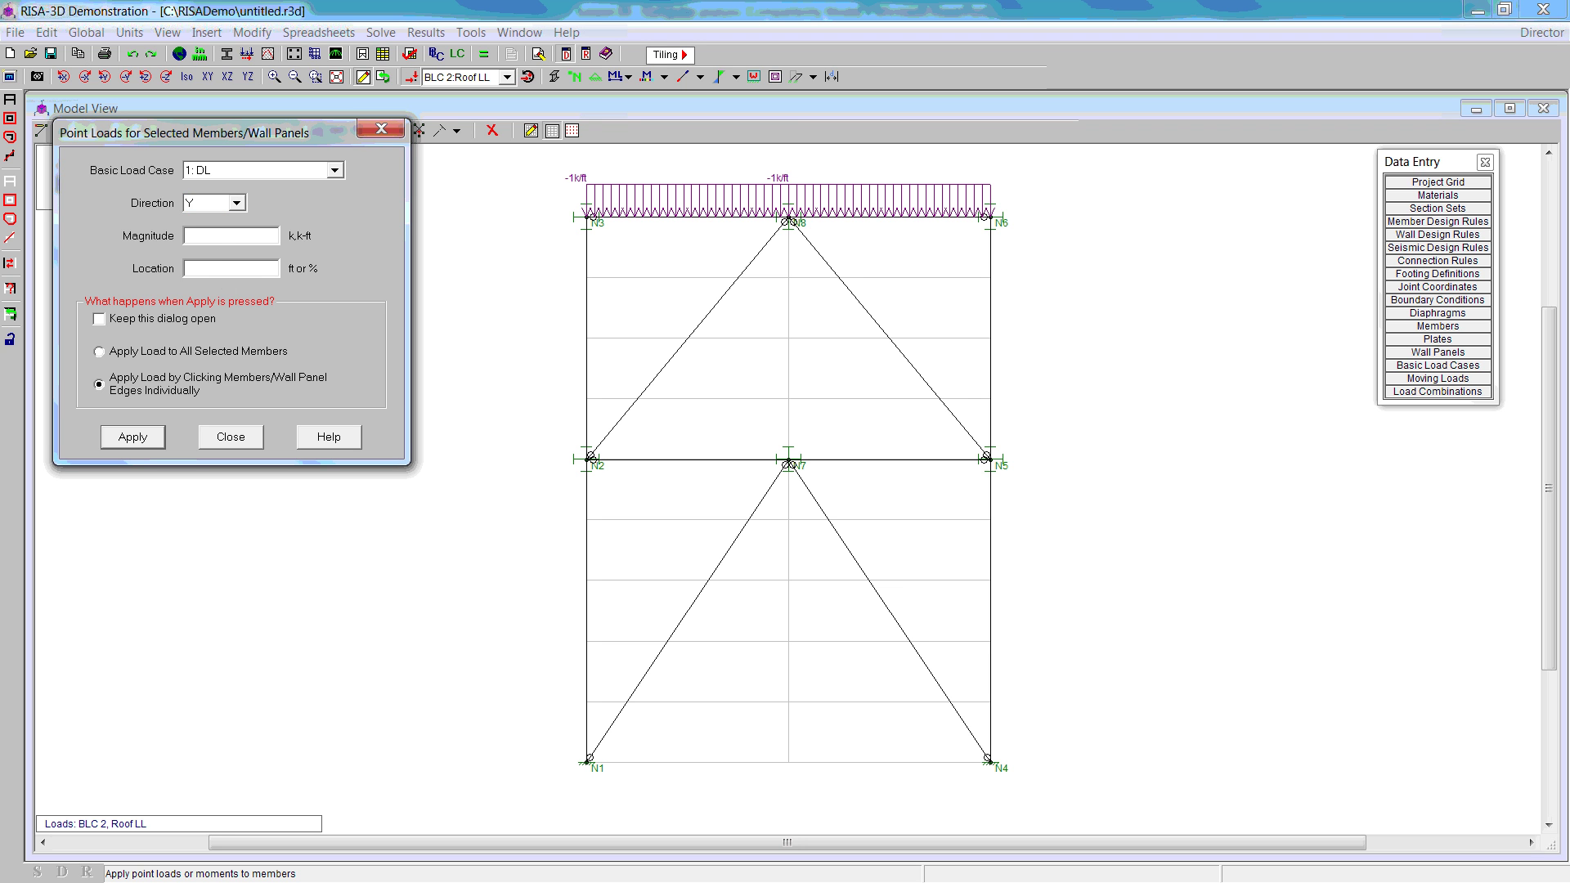
{"action": "type", "text": "-10"}
{"action": "left_click", "coordinate": [133, 436]}
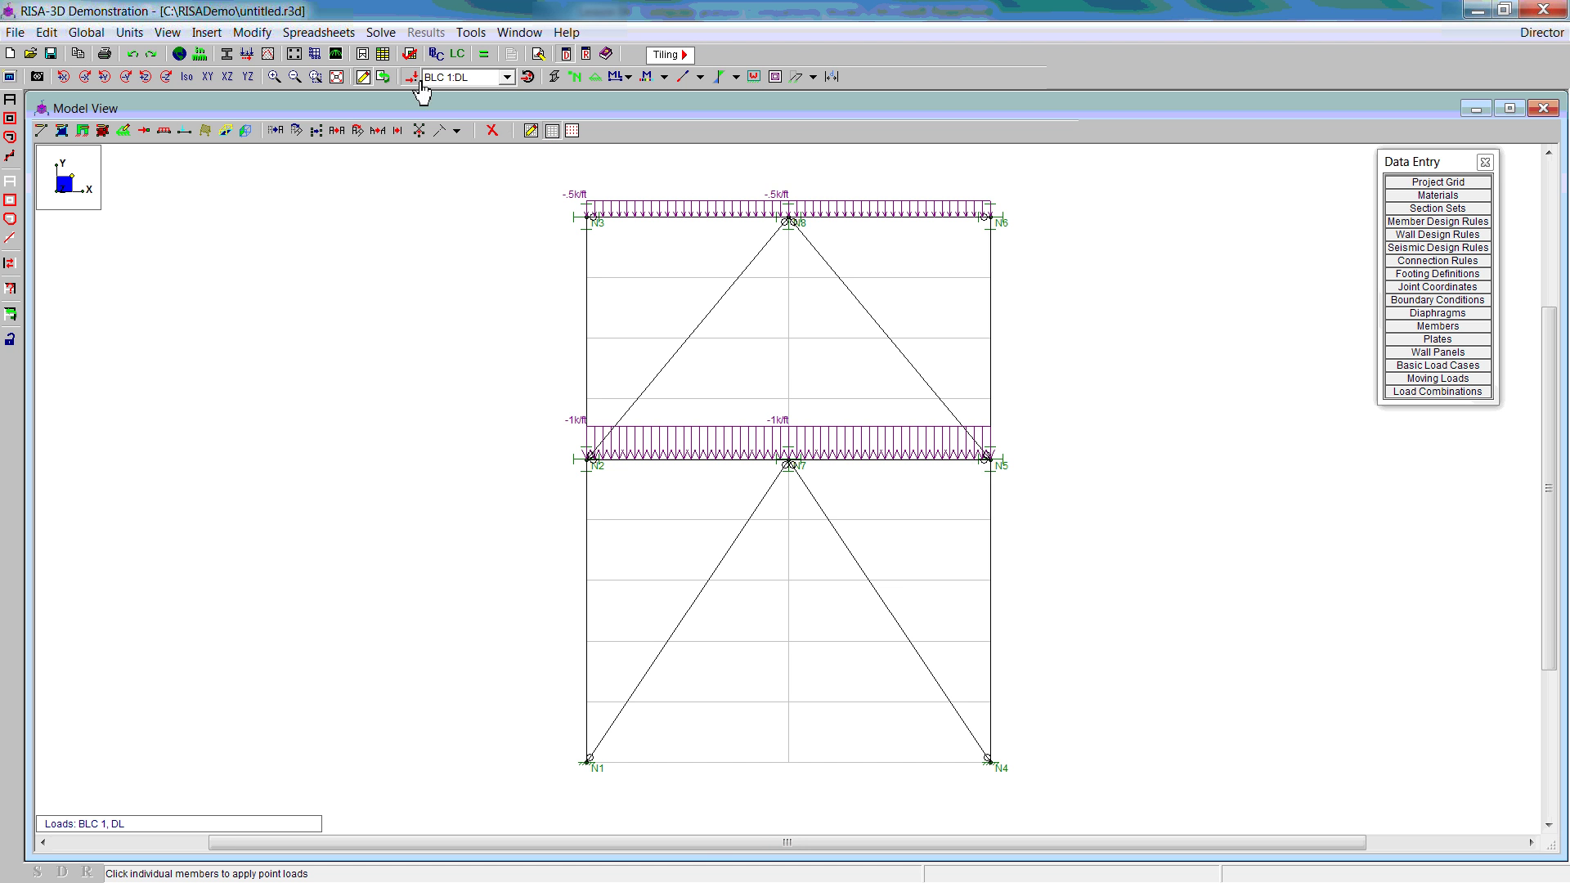
{"action": "left_click", "coordinate": [164, 133]}
{"action": "left_click", "coordinate": [336, 170]}
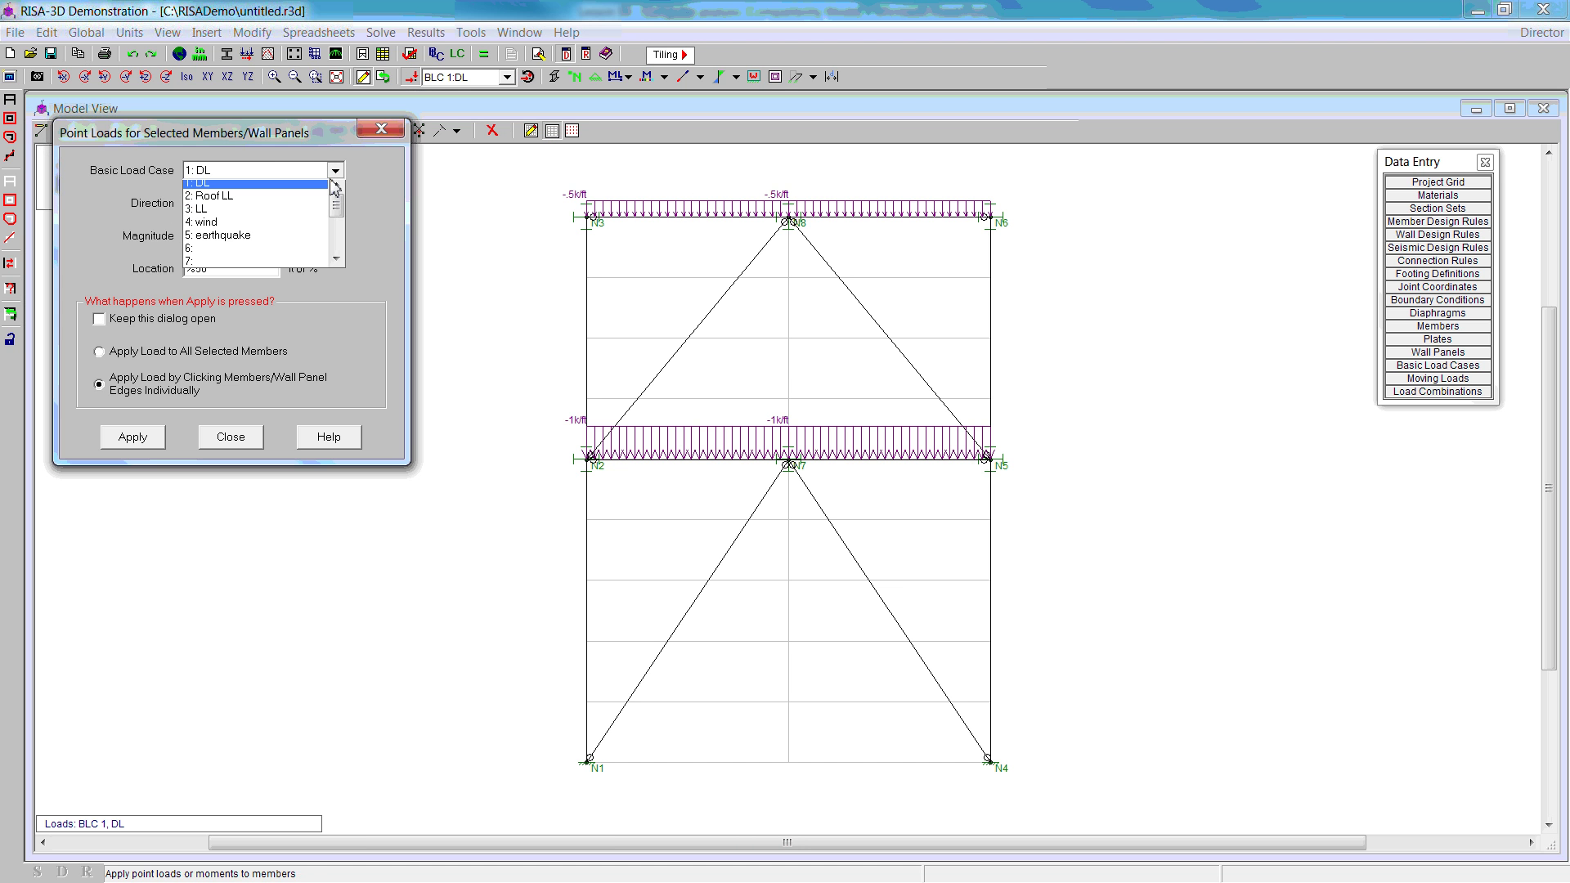
{"action": "left_click", "coordinate": [270, 196]}
{"action": "left_click", "coordinate": [133, 436]}
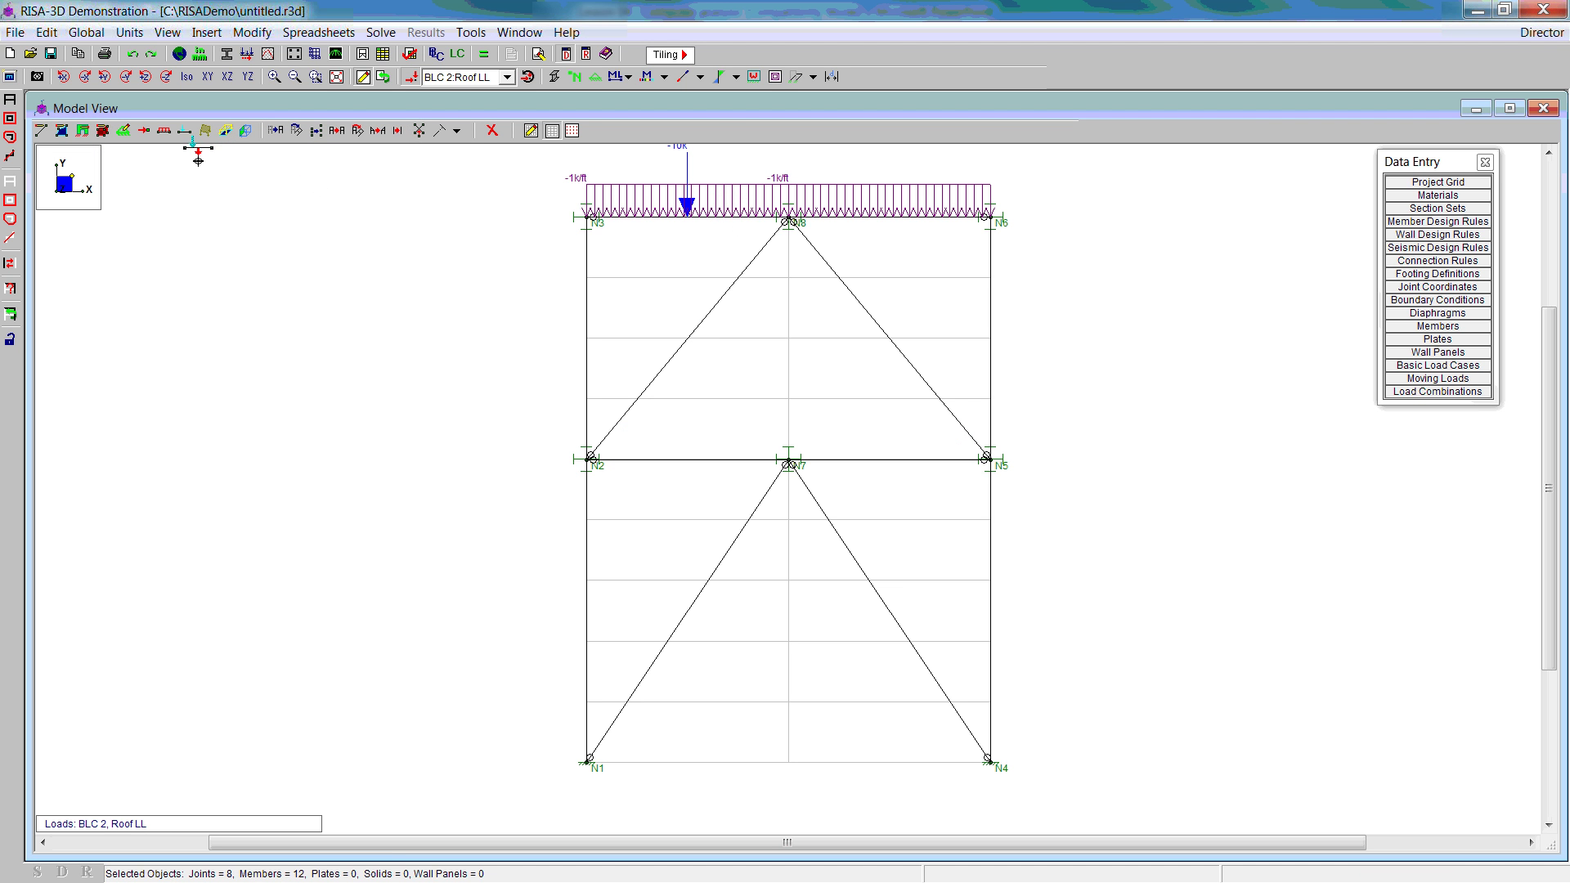
Step: Apply a -2 k/ft distributed load in case 3: LL to beams N2-N7 and N7-N5
{"action": "left_click", "coordinate": [163, 130]}
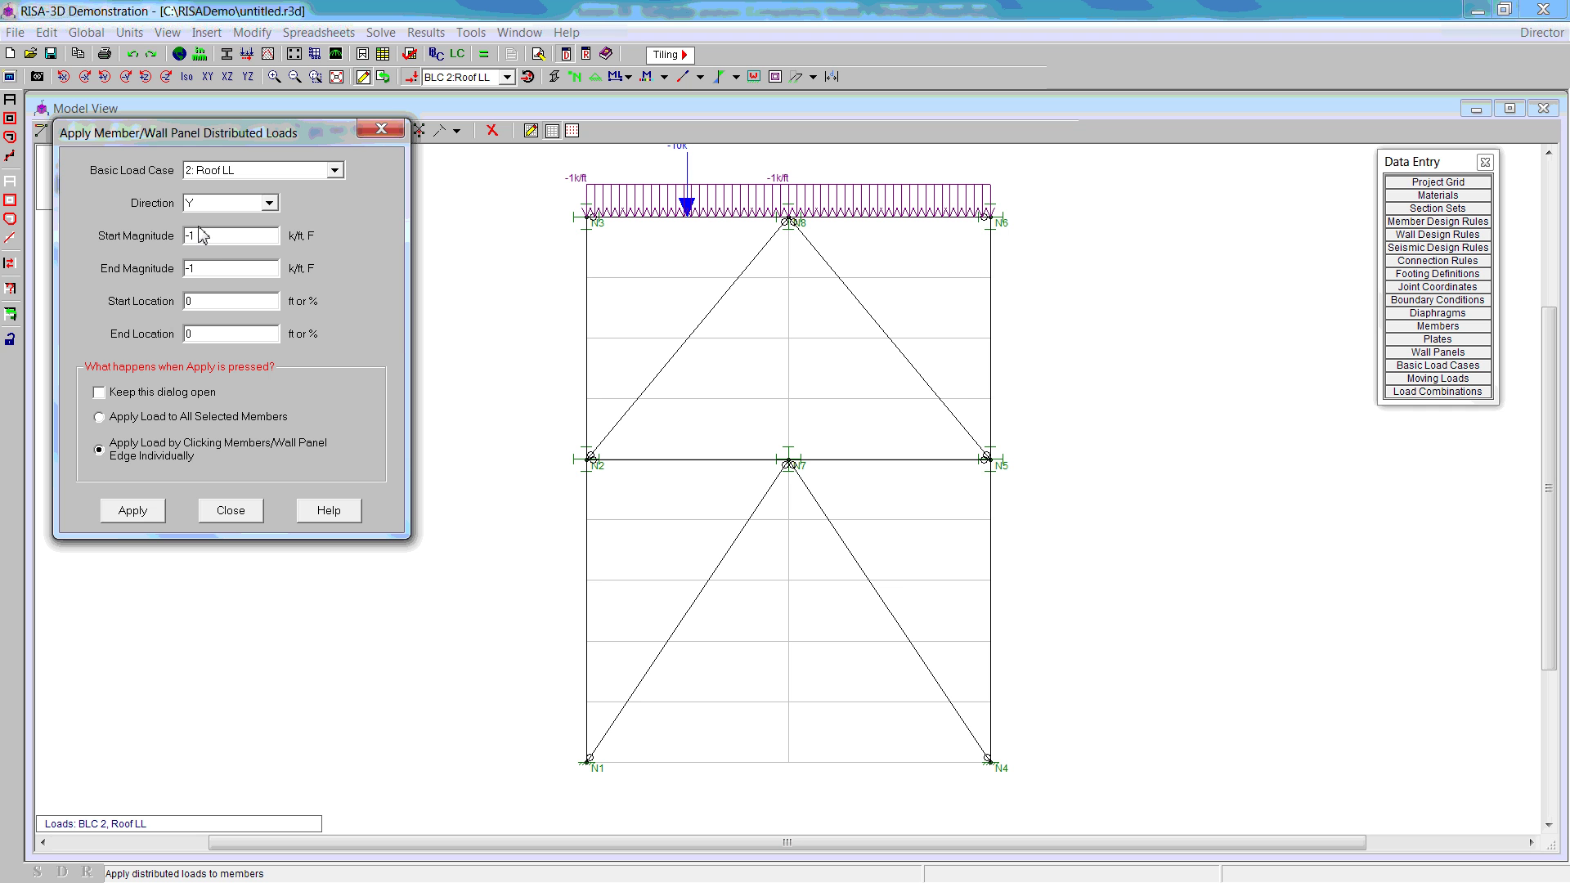
{"action": "left_click", "coordinate": [334, 170]}
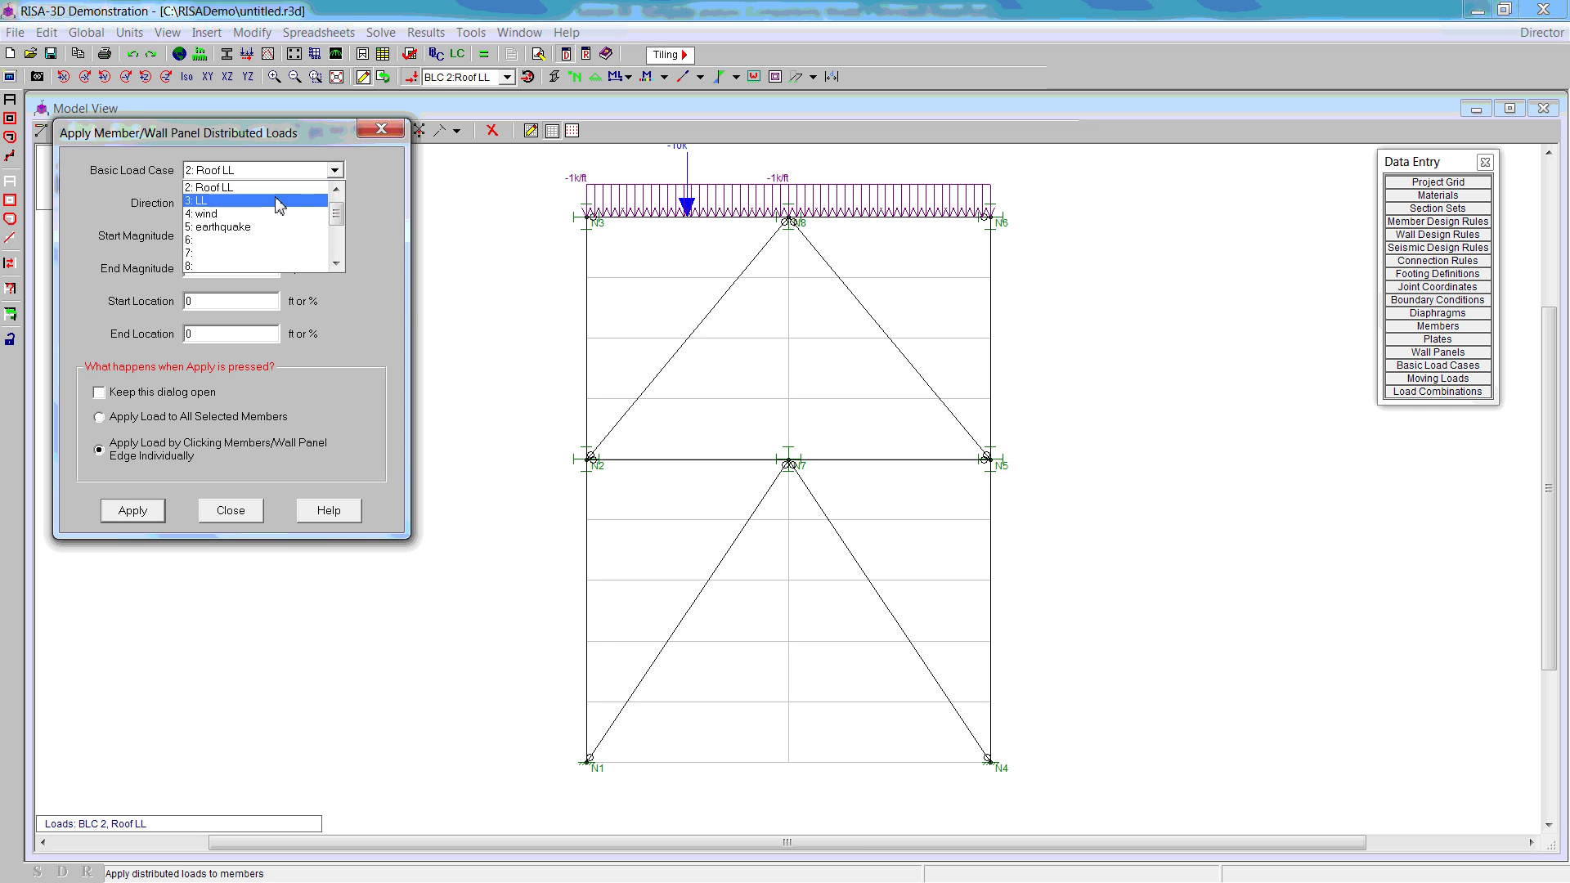
{"action": "left_click", "coordinate": [237, 204]}
{"action": "double_click", "coordinate": [195, 237]}
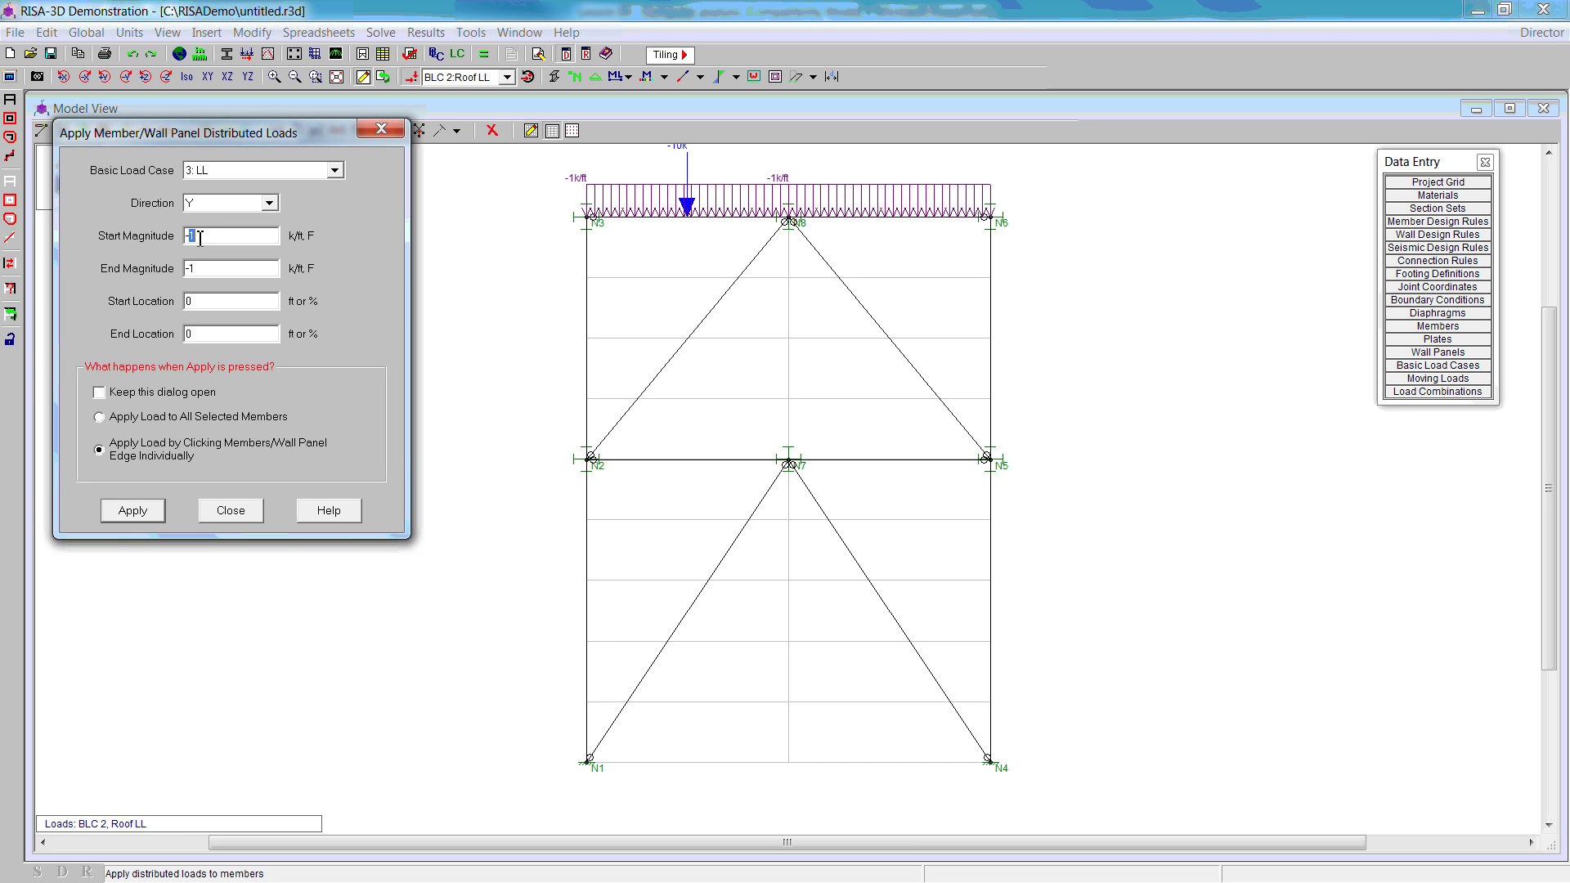
{"action": "type", "text": "2"}
{"action": "left_click", "coordinate": [133, 510]}
{"action": "left_click", "coordinate": [733, 460]}
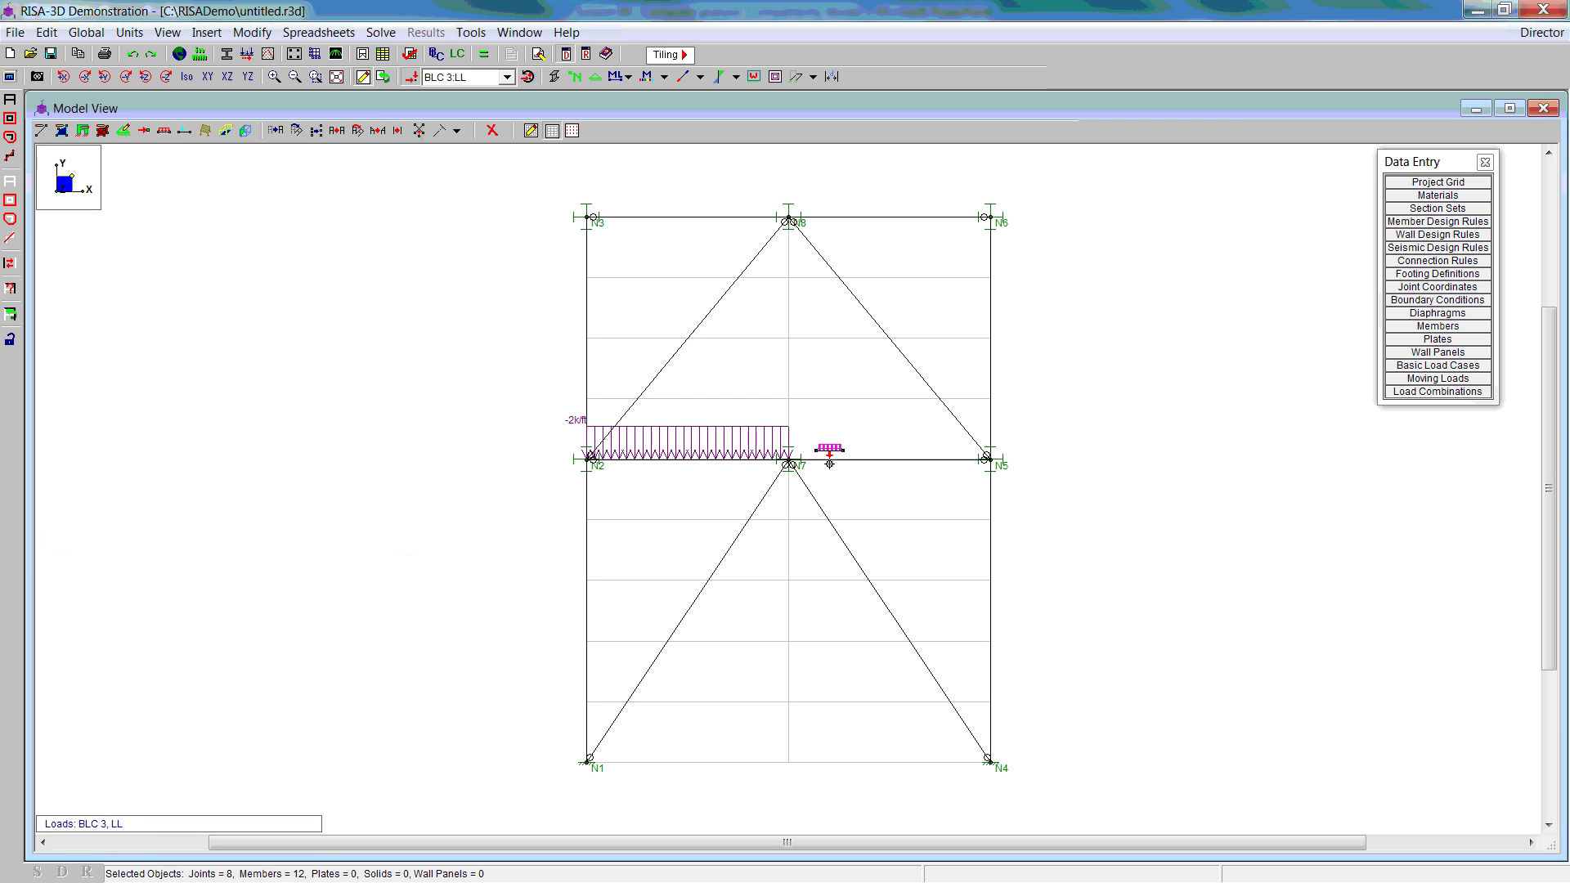
{"action": "left_click", "coordinate": [833, 460]}
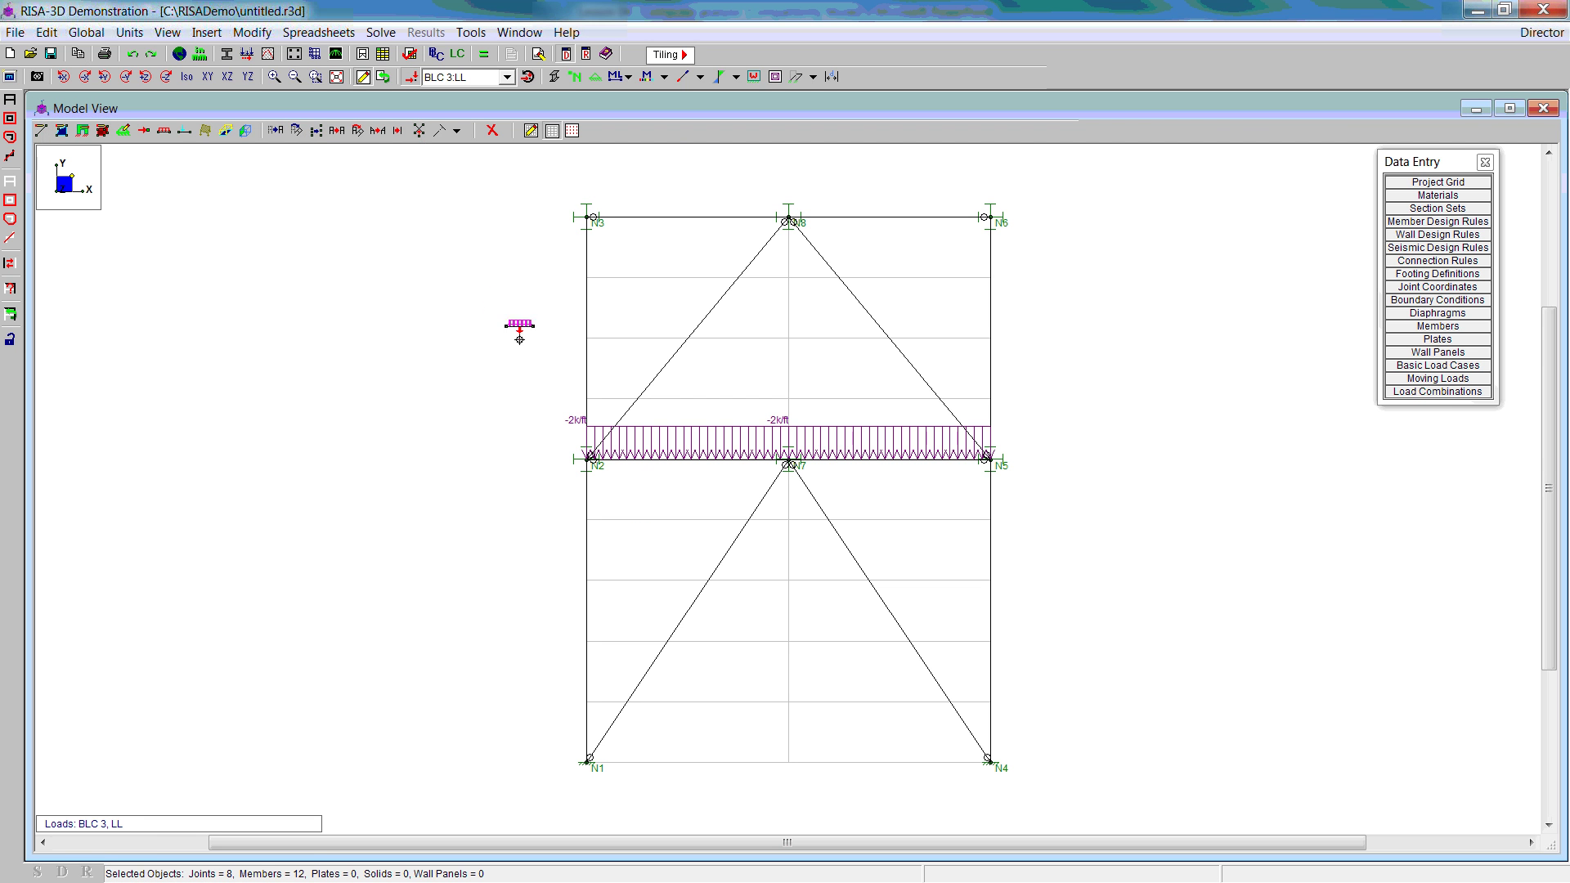
Step: Add X-direction distributed loads of 0.3–0.7 k/ft along the lower left column N1-N2
{"action": "left_click", "coordinate": [167, 131]}
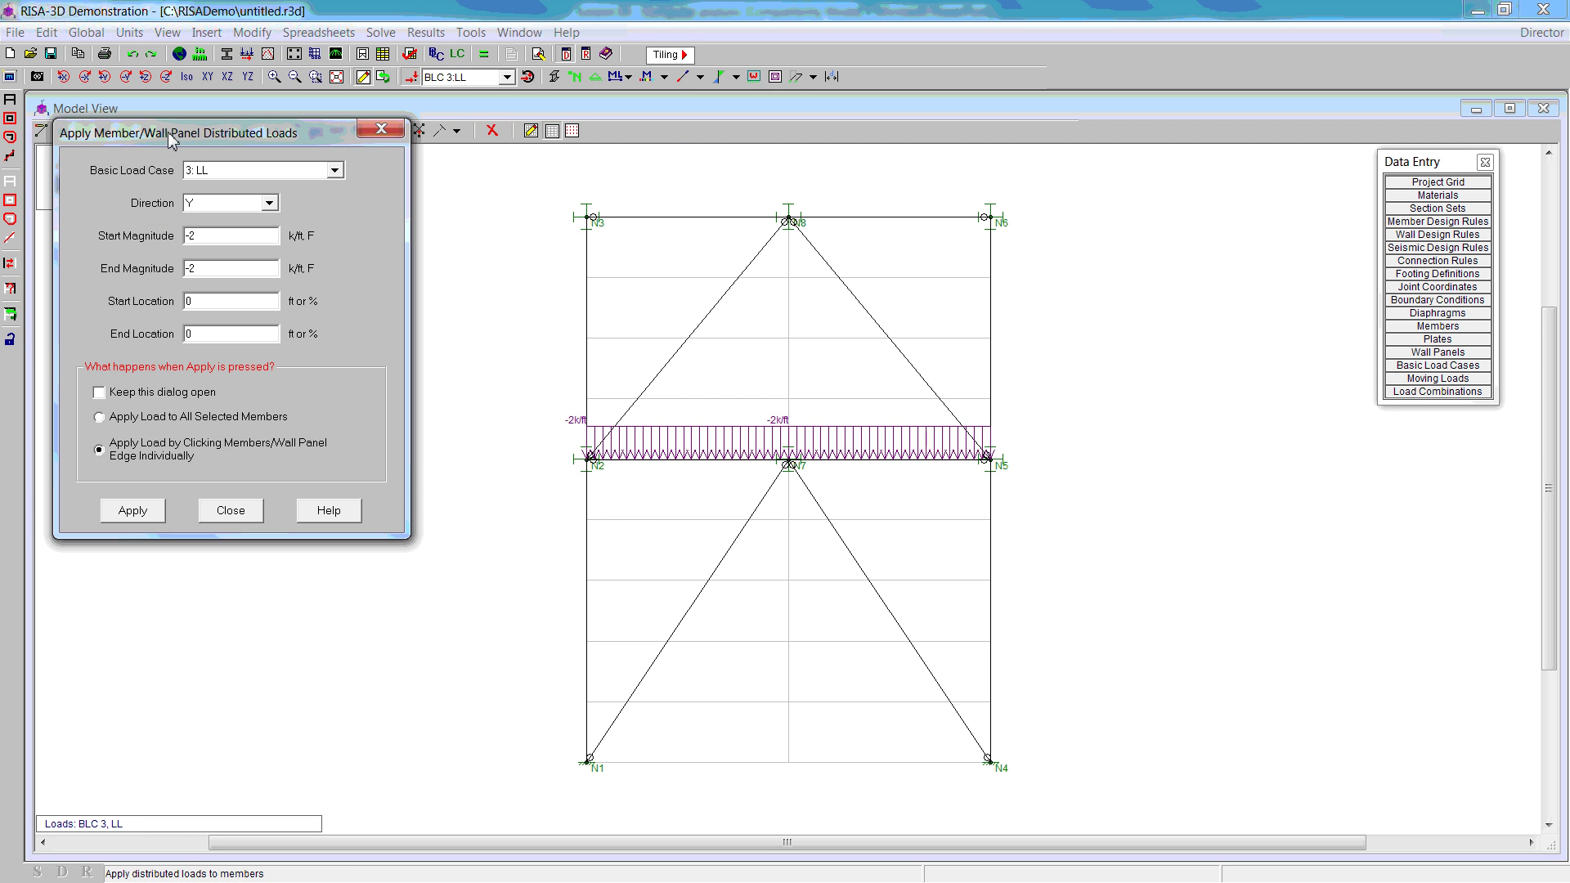
{"action": "left_click", "coordinate": [271, 211]}
{"action": "left_click", "coordinate": [201, 222]}
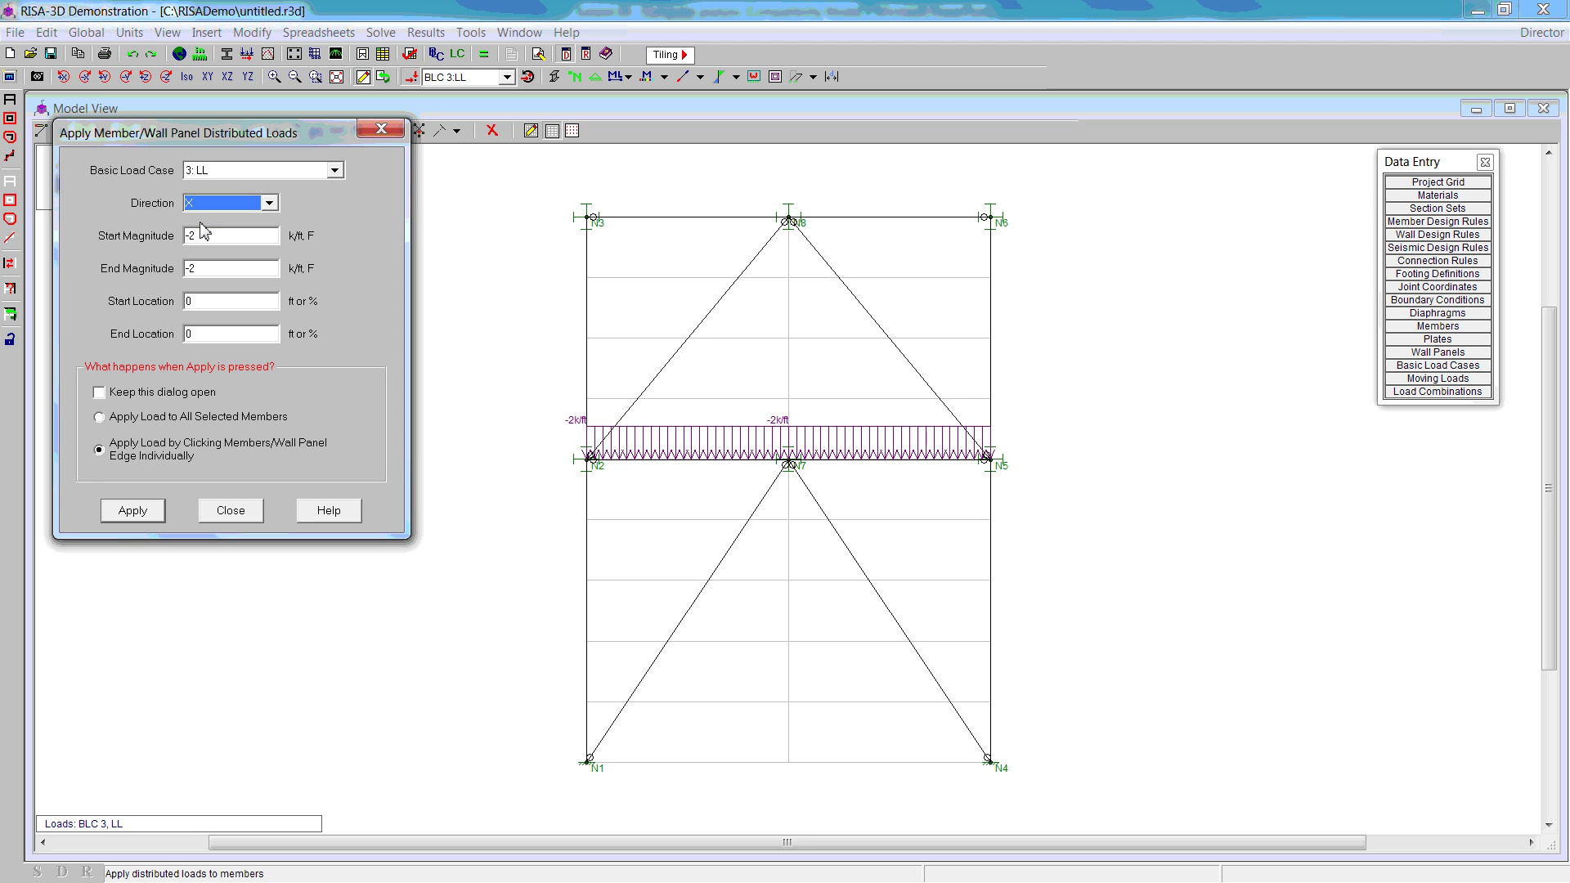
{"action": "left_click_drag", "start_coordinate": [211, 237], "coordinate": [180, 236]}
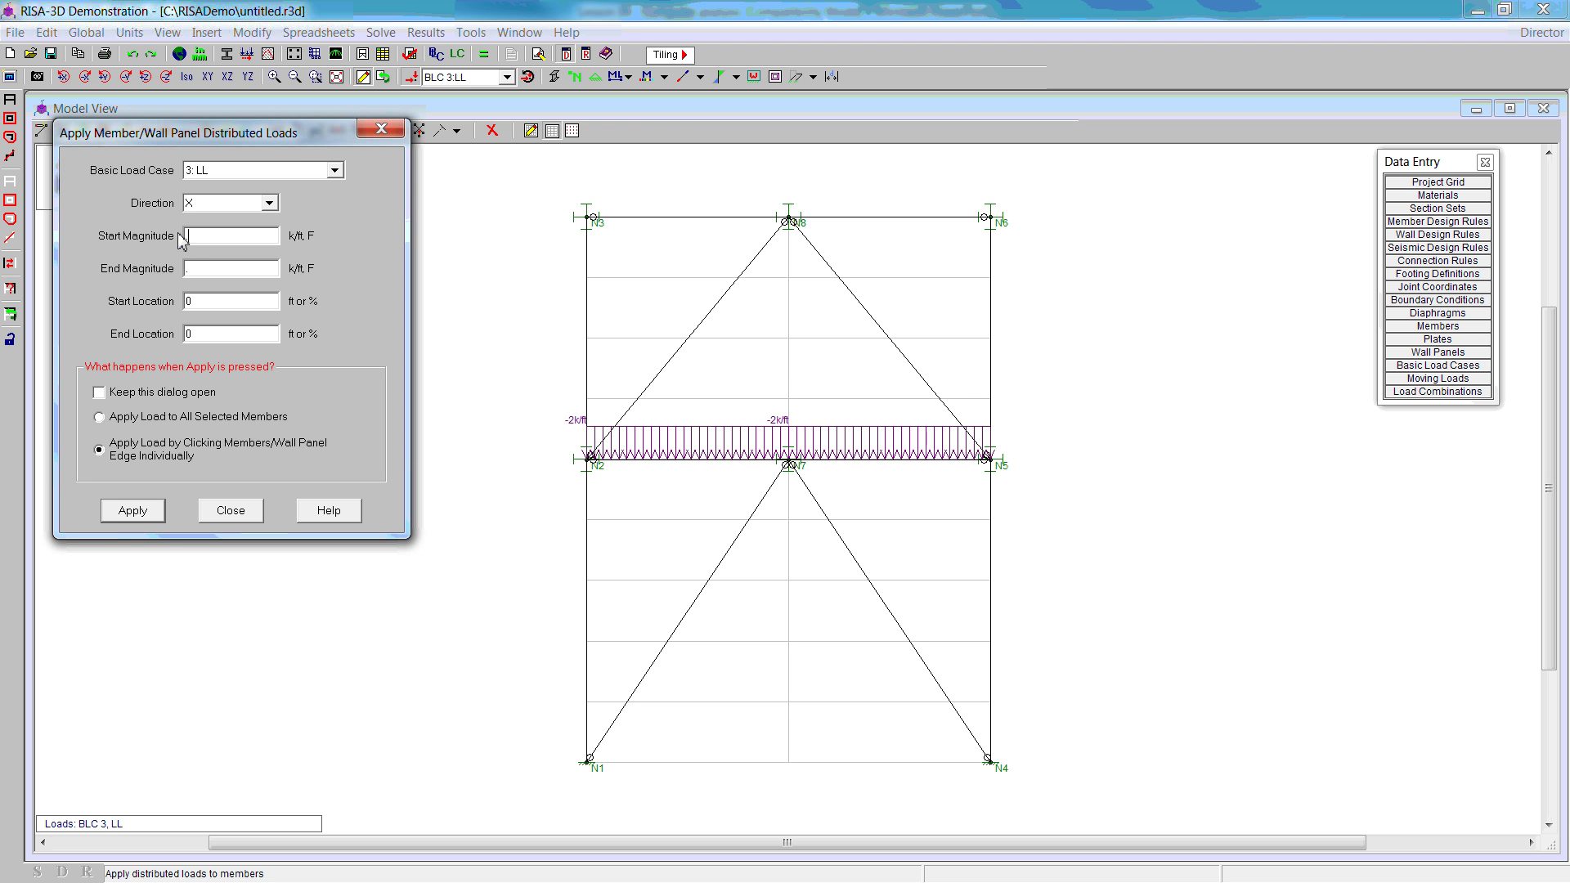
{"action": "left_click", "coordinate": [154, 512]}
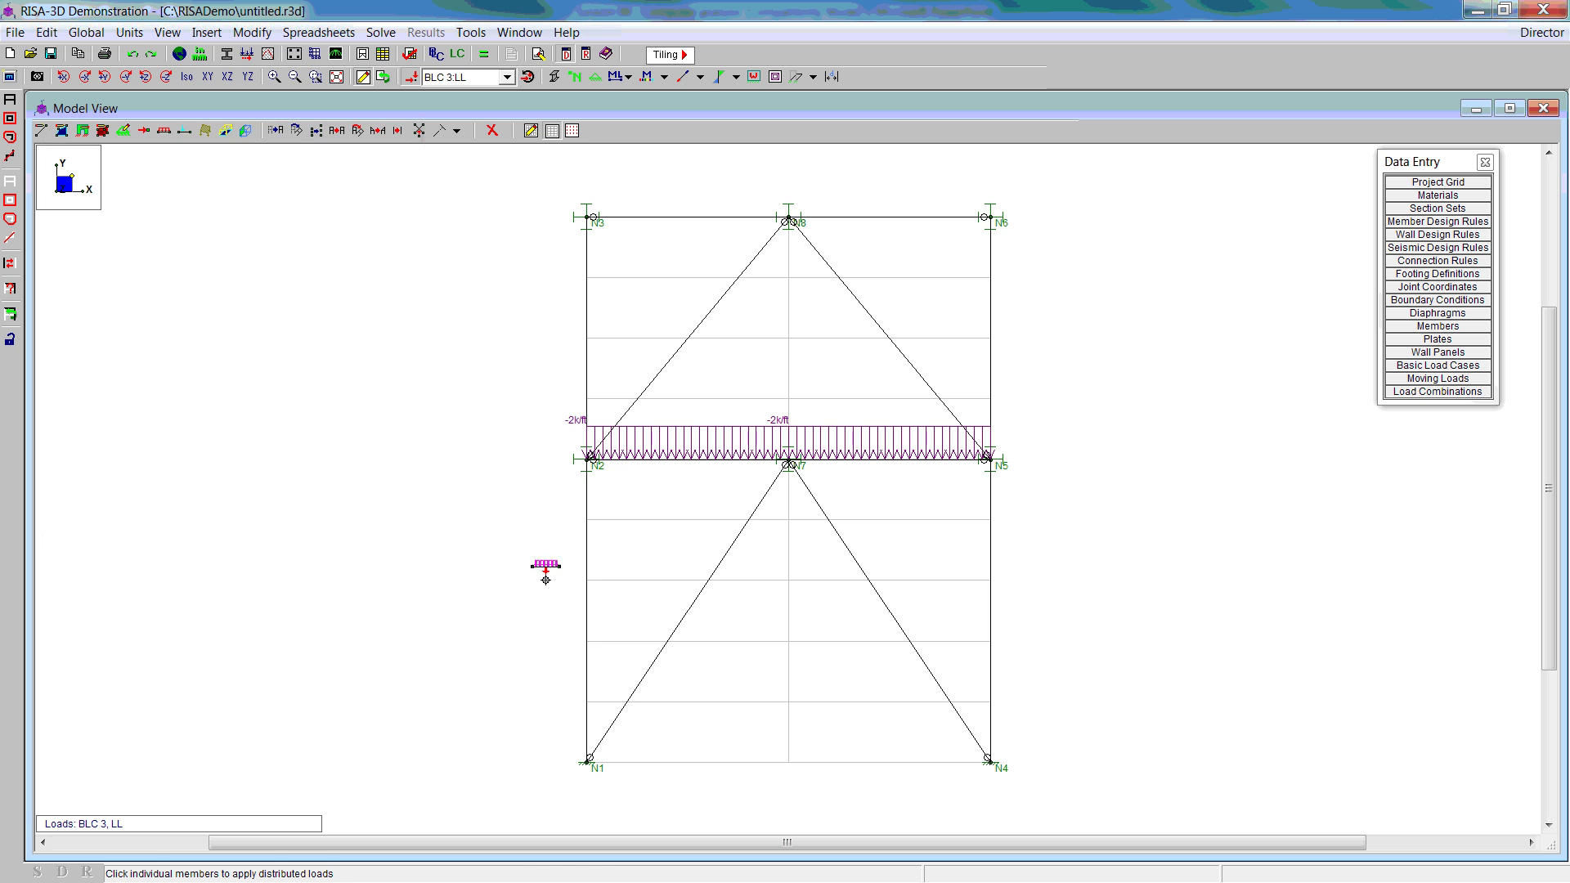
{"action": "left_click", "coordinate": [568, 577]}
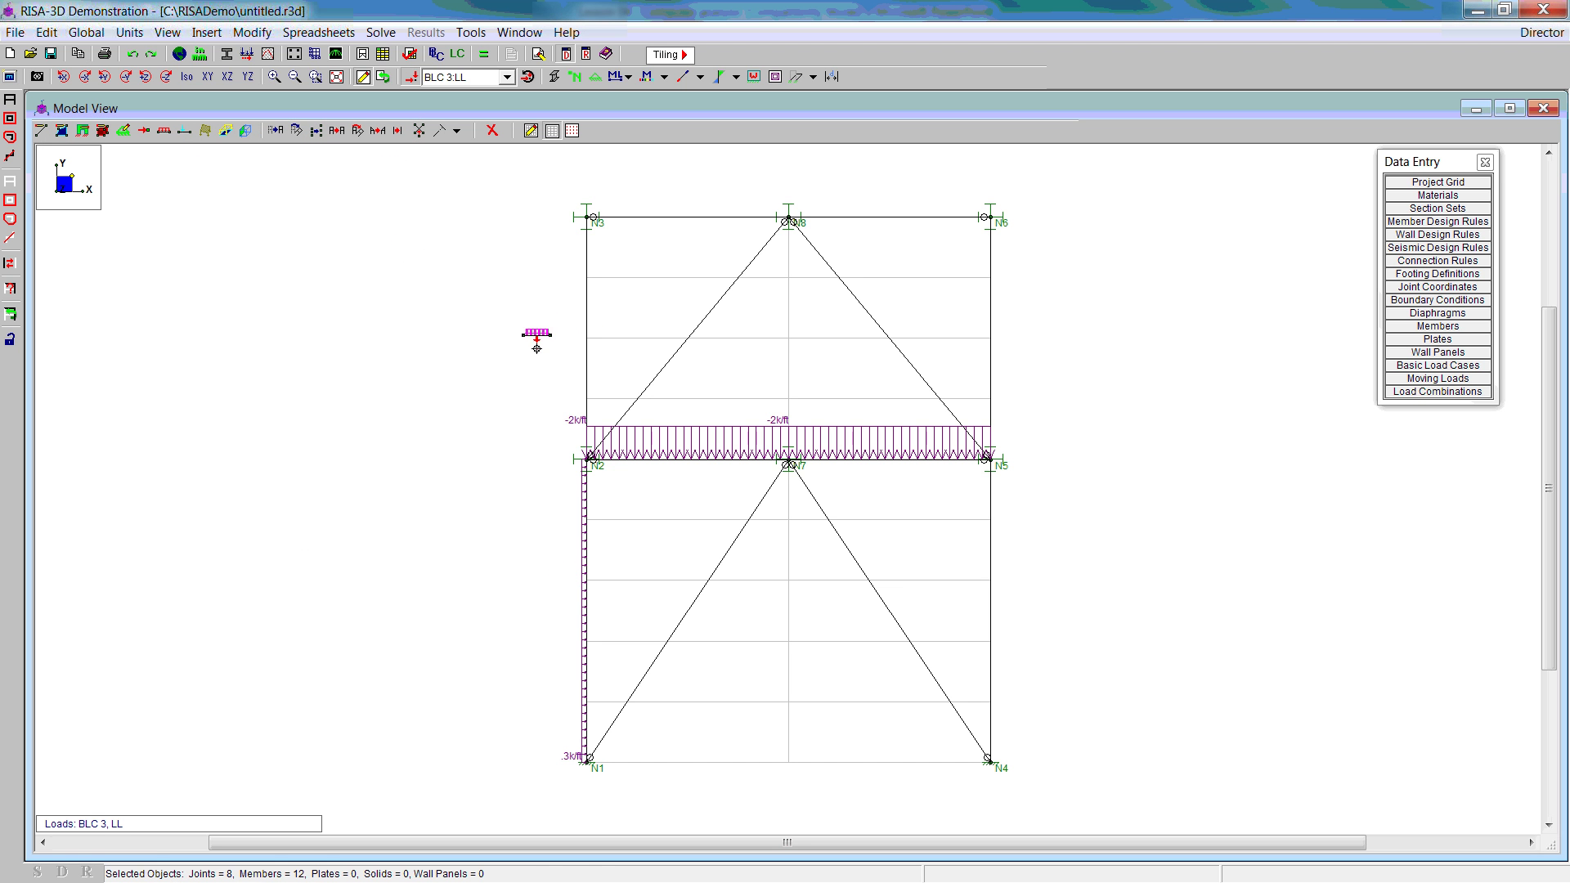
{"action": "left_click", "coordinate": [164, 131]}
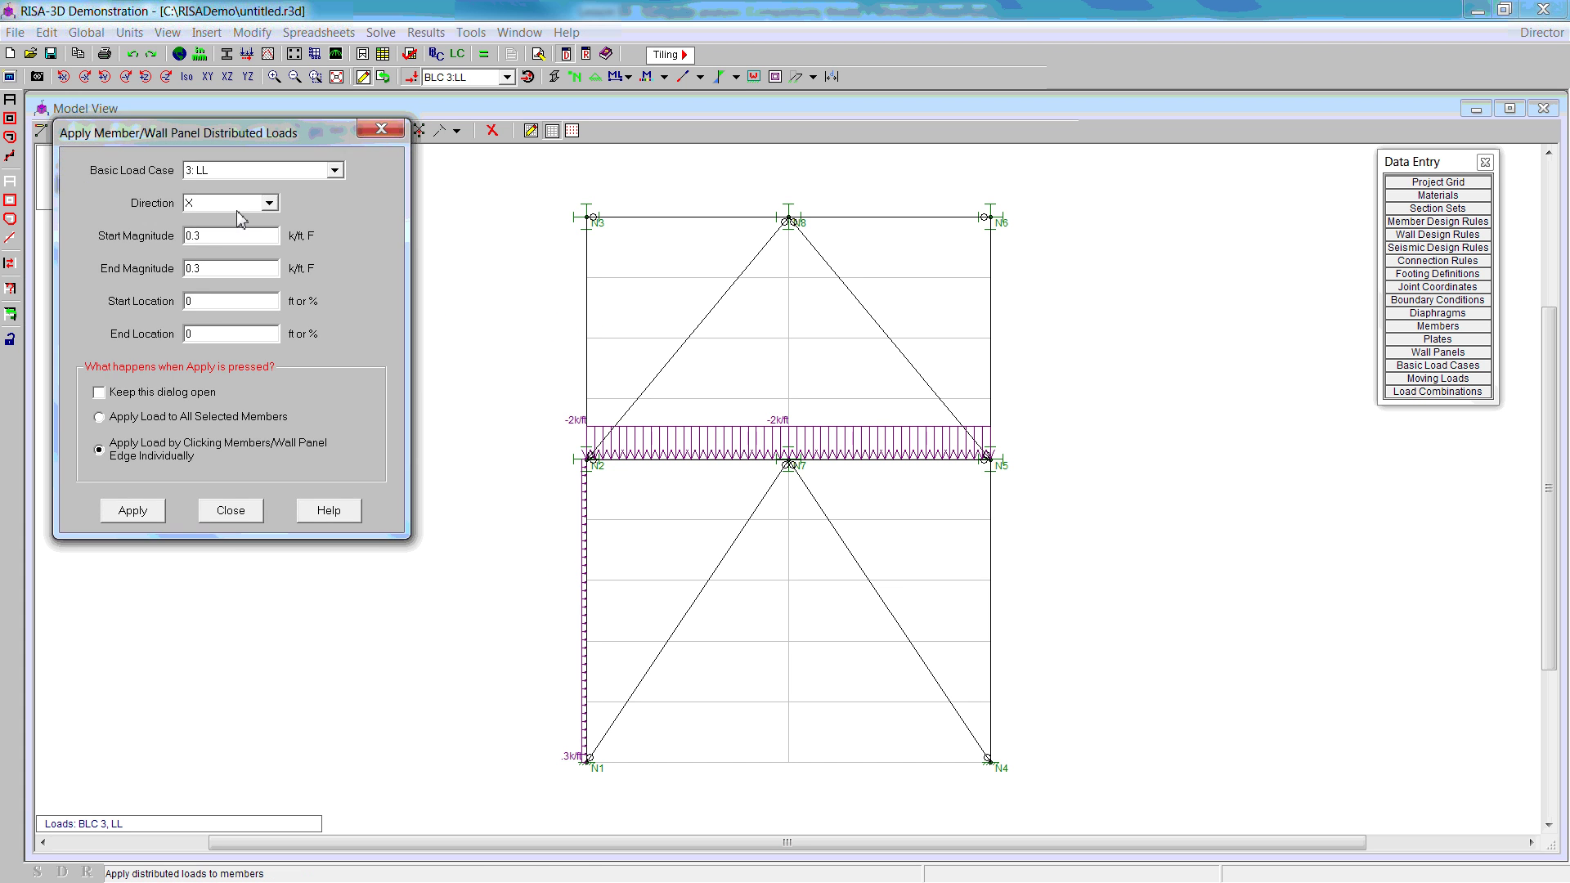
{"action": "left_click_drag", "start_coordinate": [193, 238], "coordinate": [209, 238]}
{"action": "left_click", "coordinate": [133, 510]}
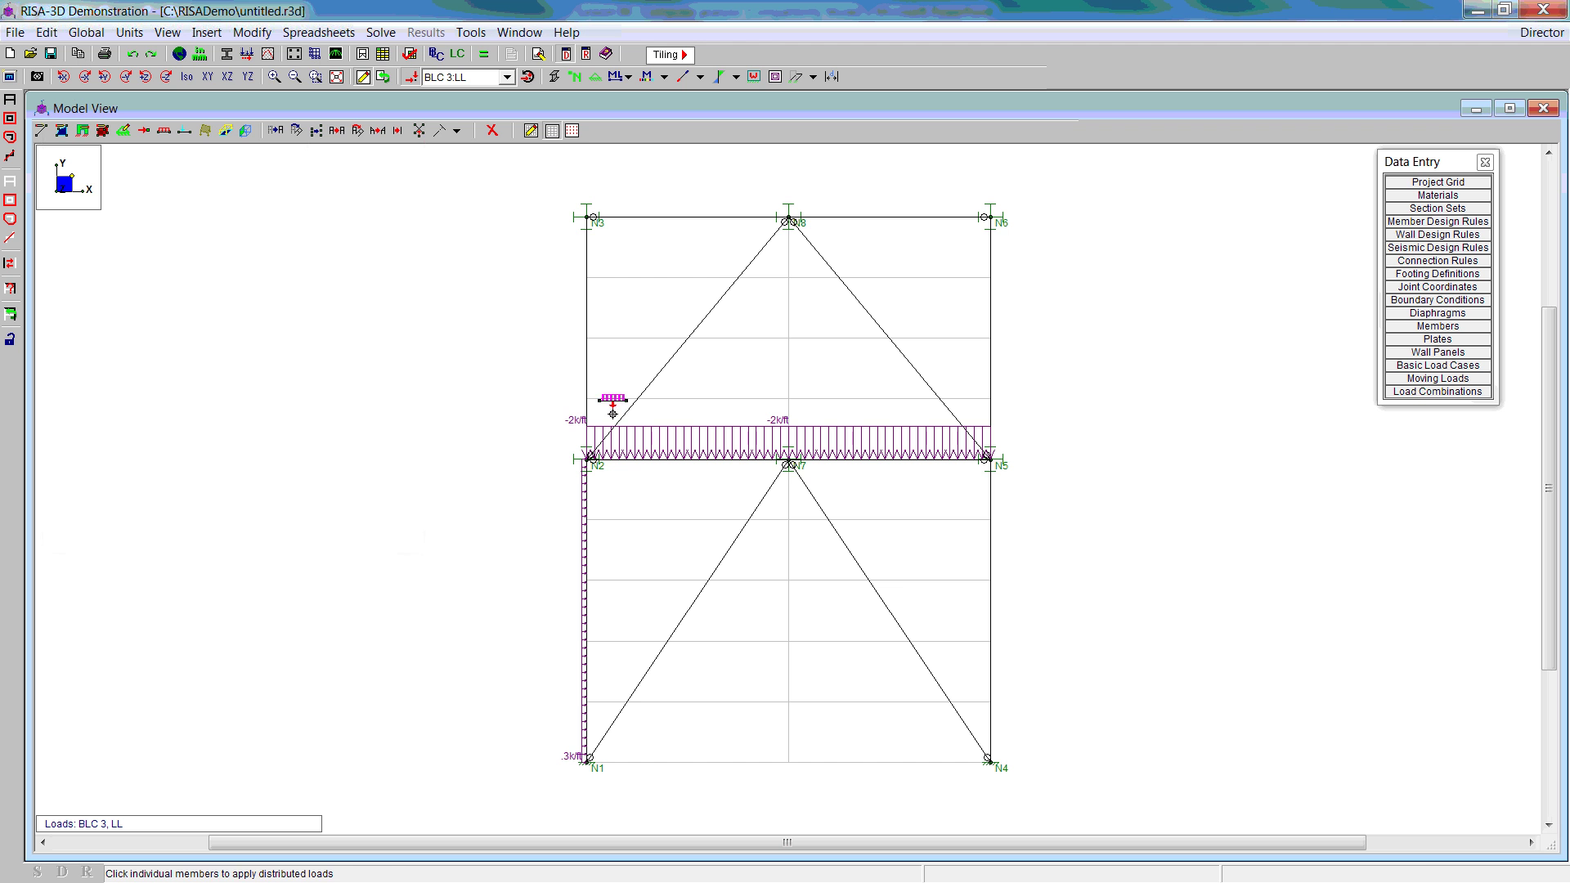
{"action": "left_click", "coordinate": [572, 401]}
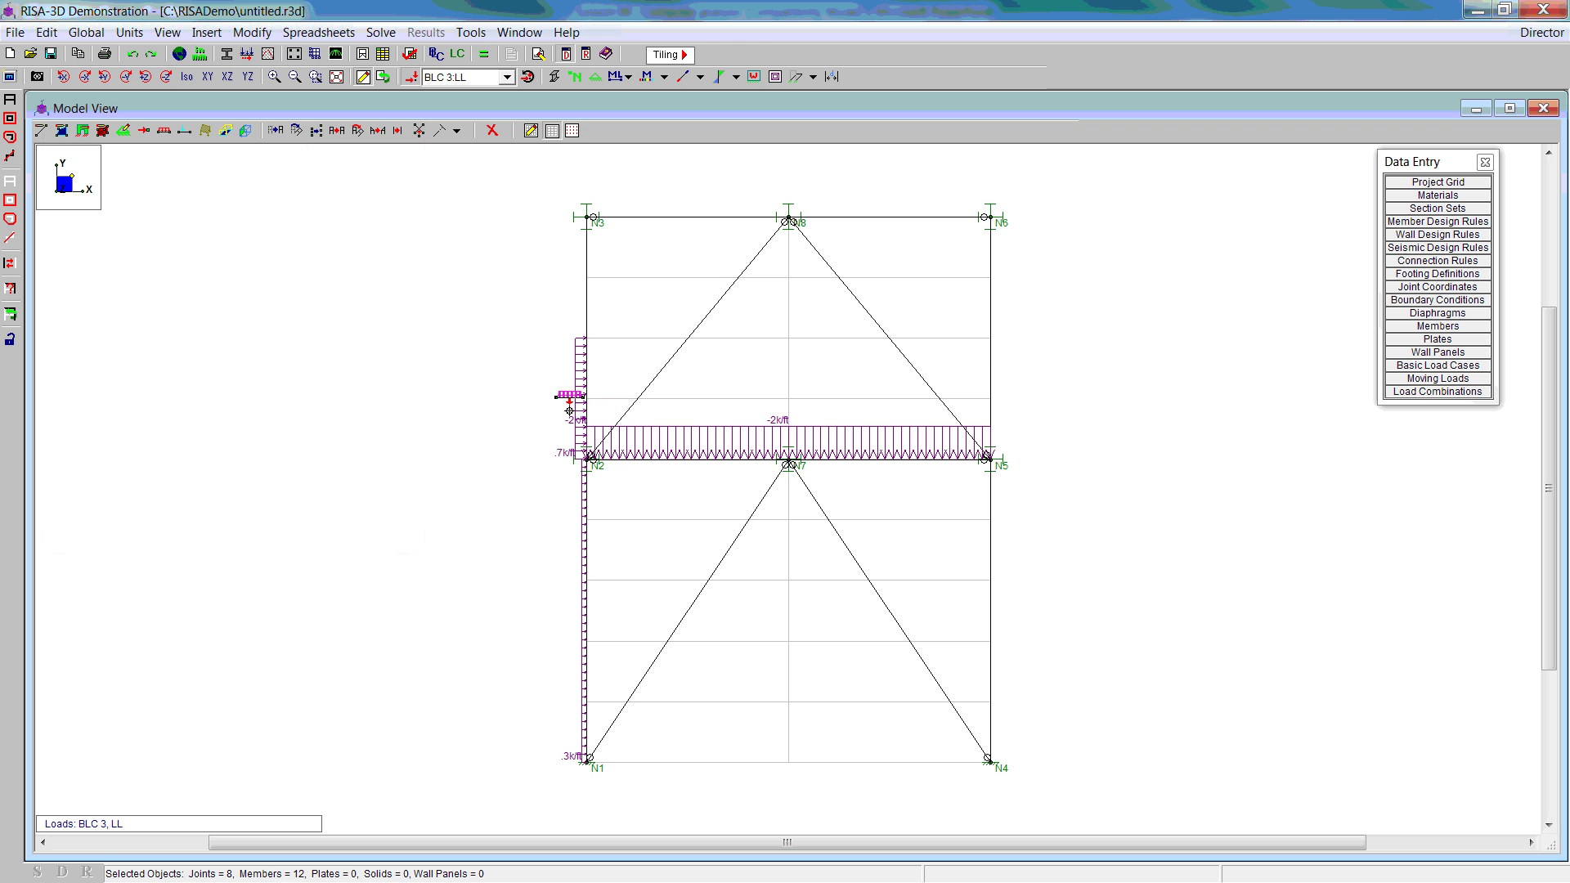
Step: Add a 1.2 k/ft X-direction load from 50% to 100% on column N2-N3
{"action": "left_click", "coordinate": [163, 131]}
{"action": "left_click", "coordinate": [191, 237]}
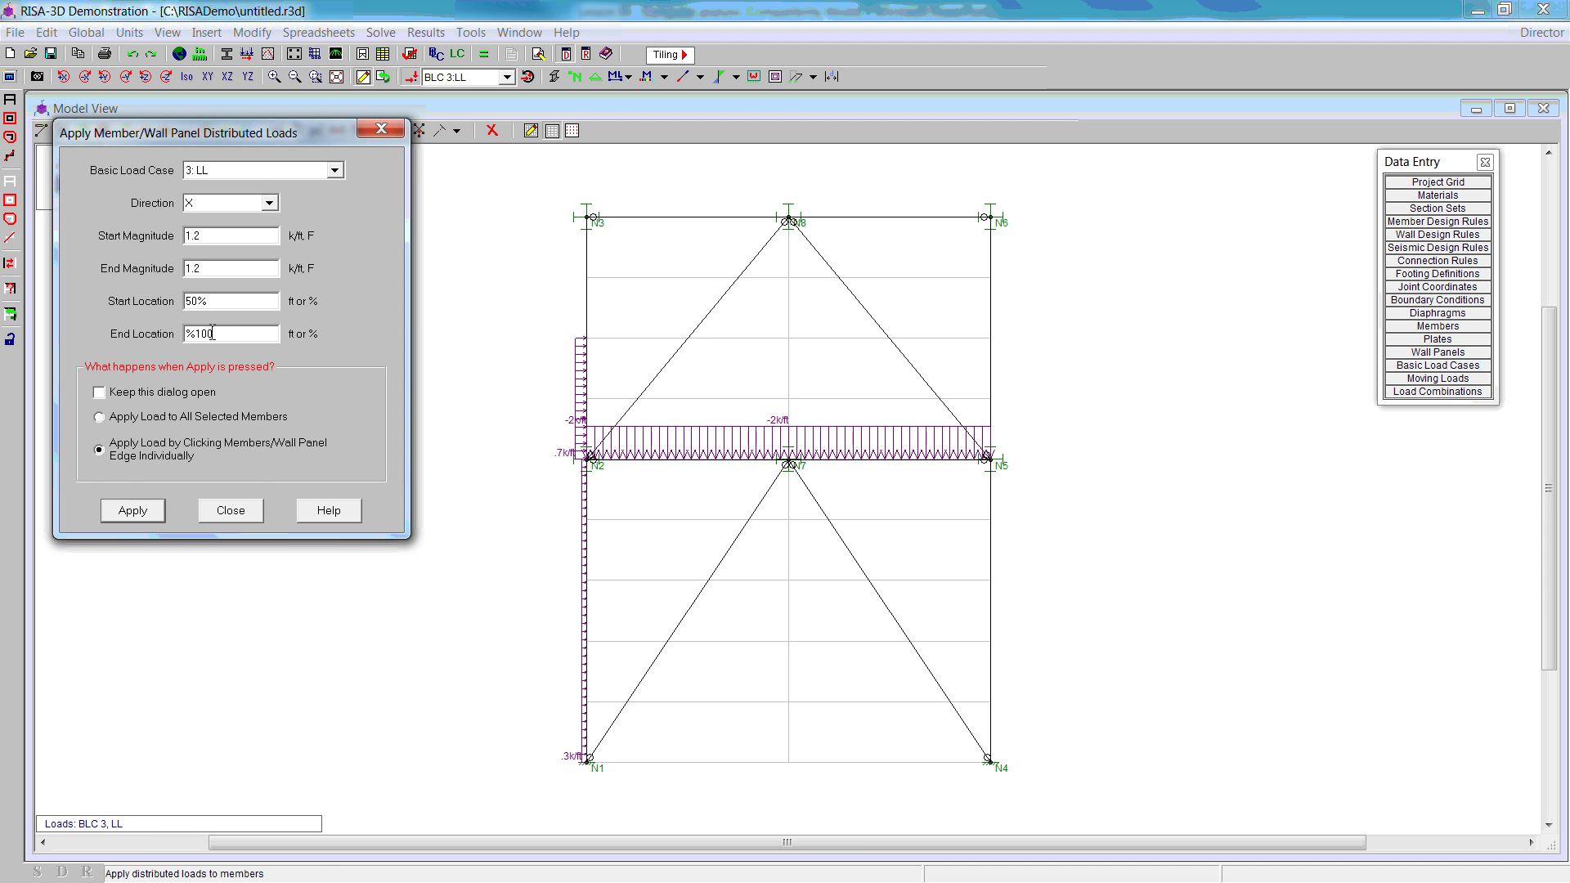
{"action": "left_click", "coordinate": [144, 513]}
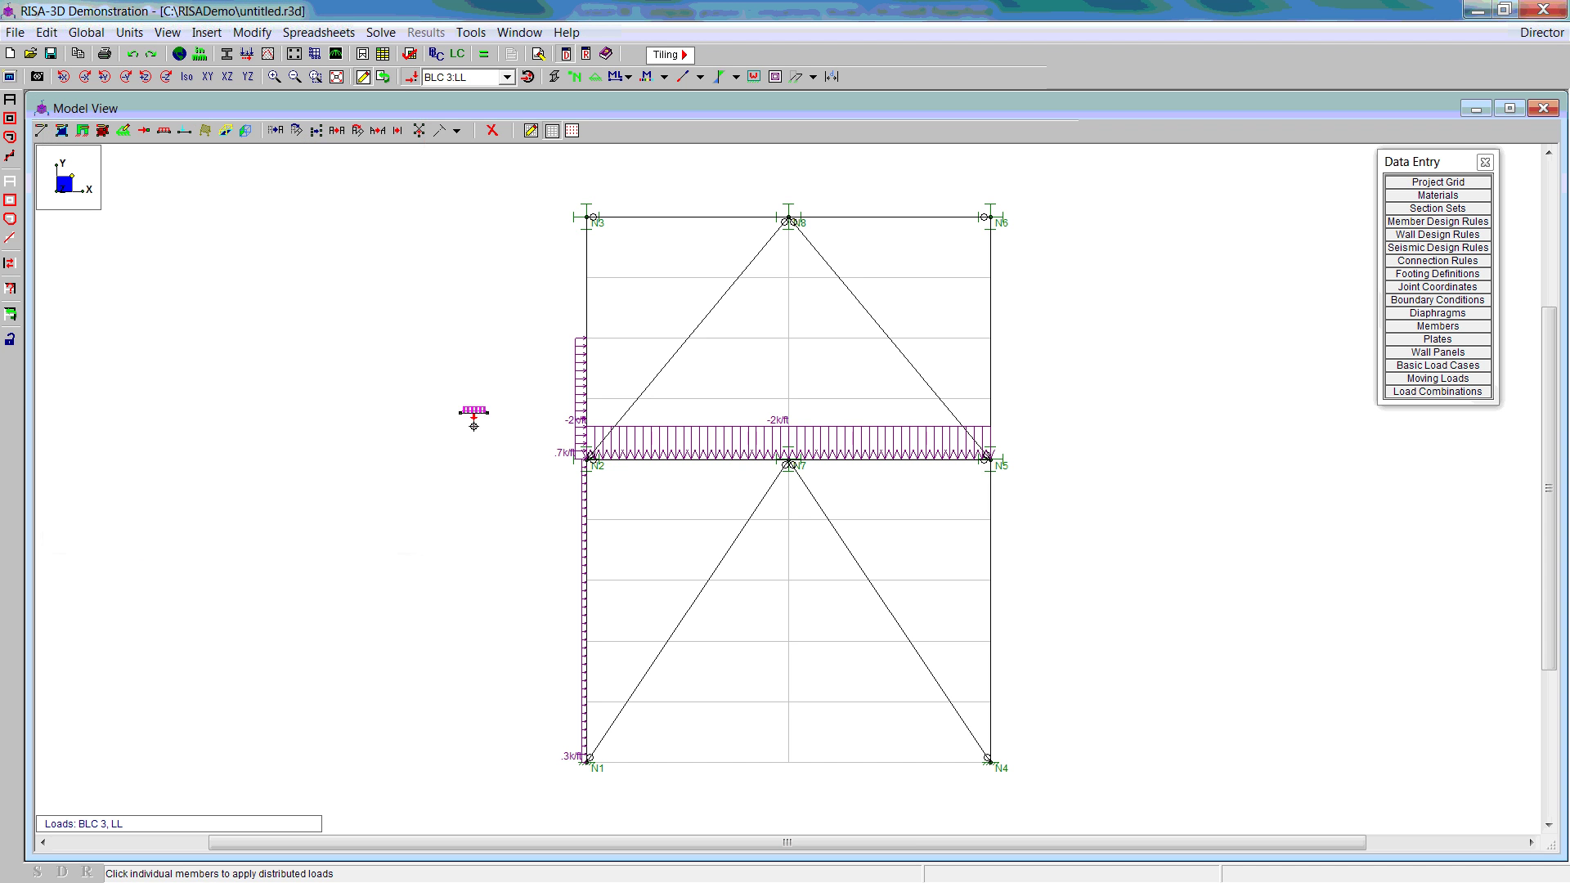
{"action": "left_click", "coordinate": [587, 309]}
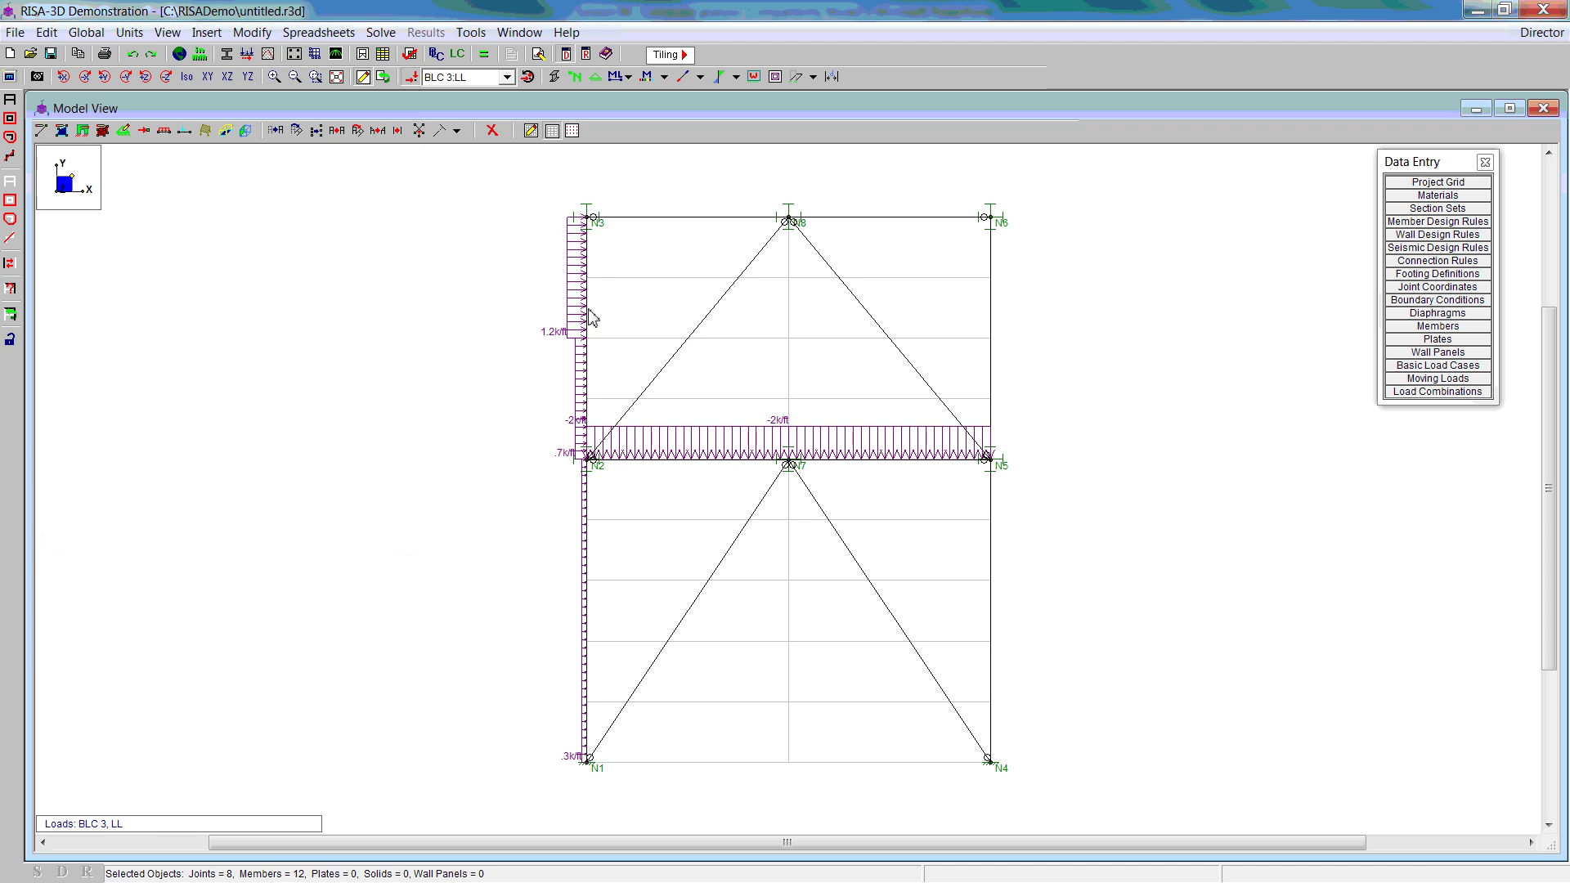
{"action": "right_click", "coordinate": [350, 321]}
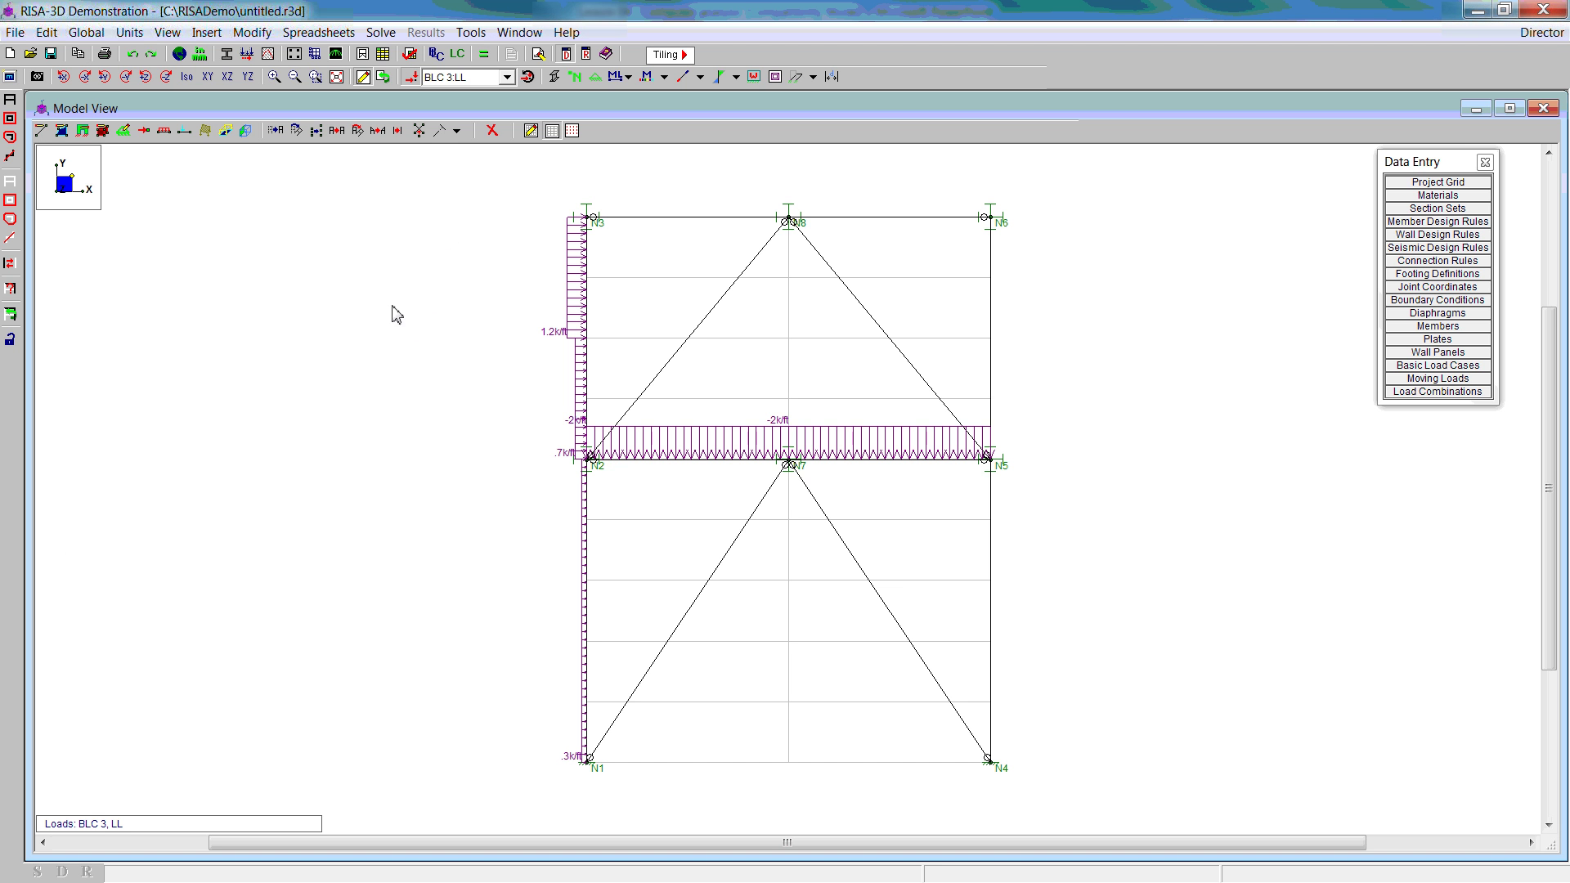
Step: Place a 2 k X-direction earthquake joint load at N2, undoing the wrongly signed first attempt
{"action": "left_click", "coordinate": [143, 131]}
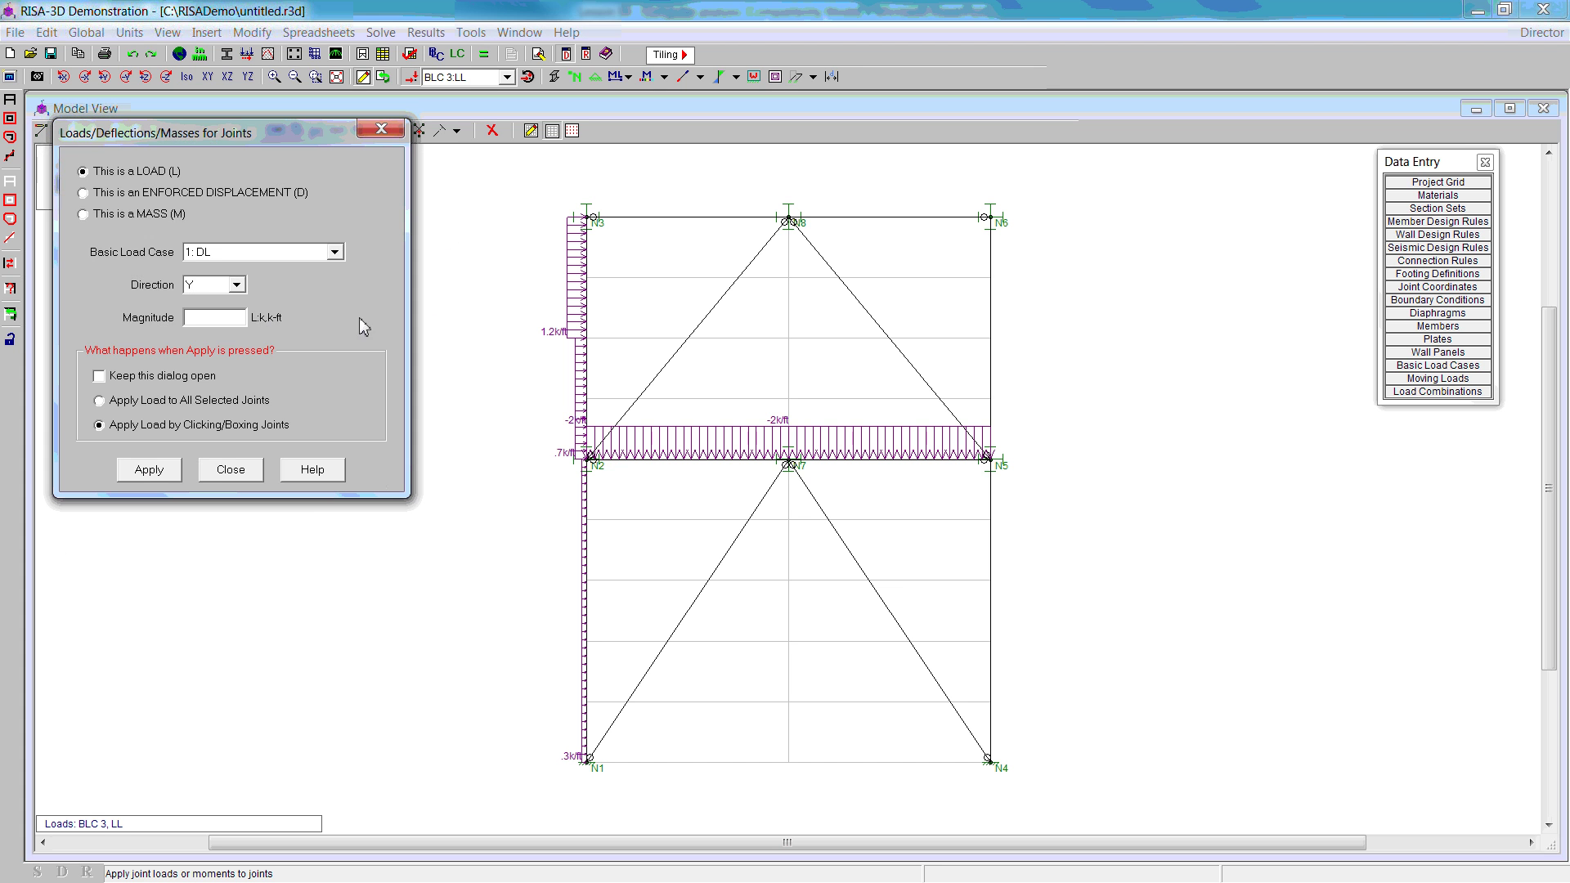
{"action": "left_click", "coordinate": [334, 257]}
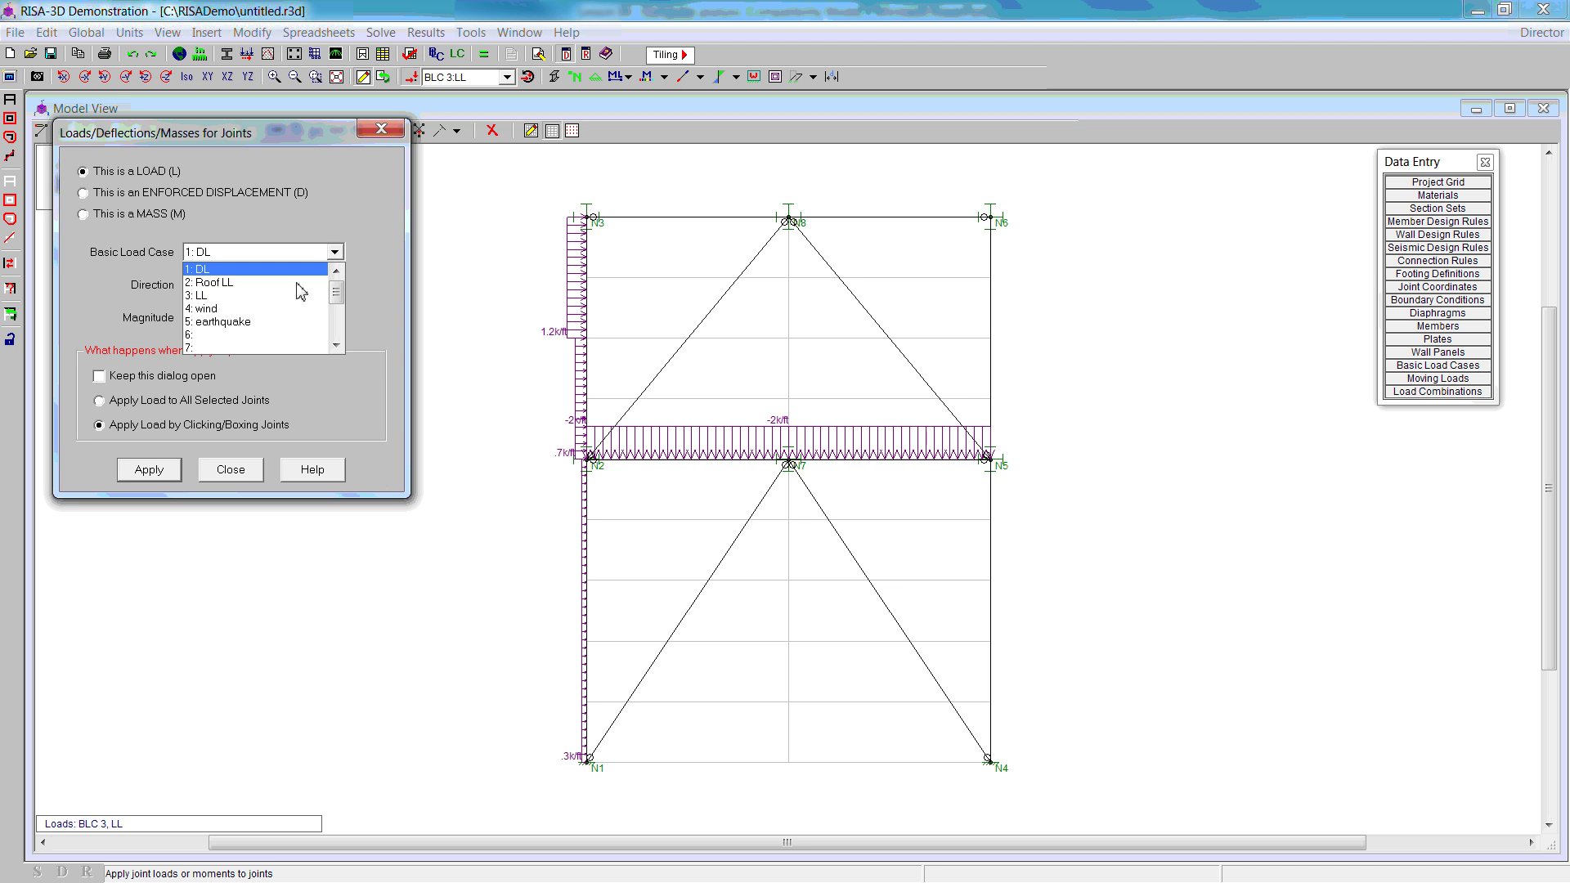
{"action": "left_click", "coordinate": [249, 321]}
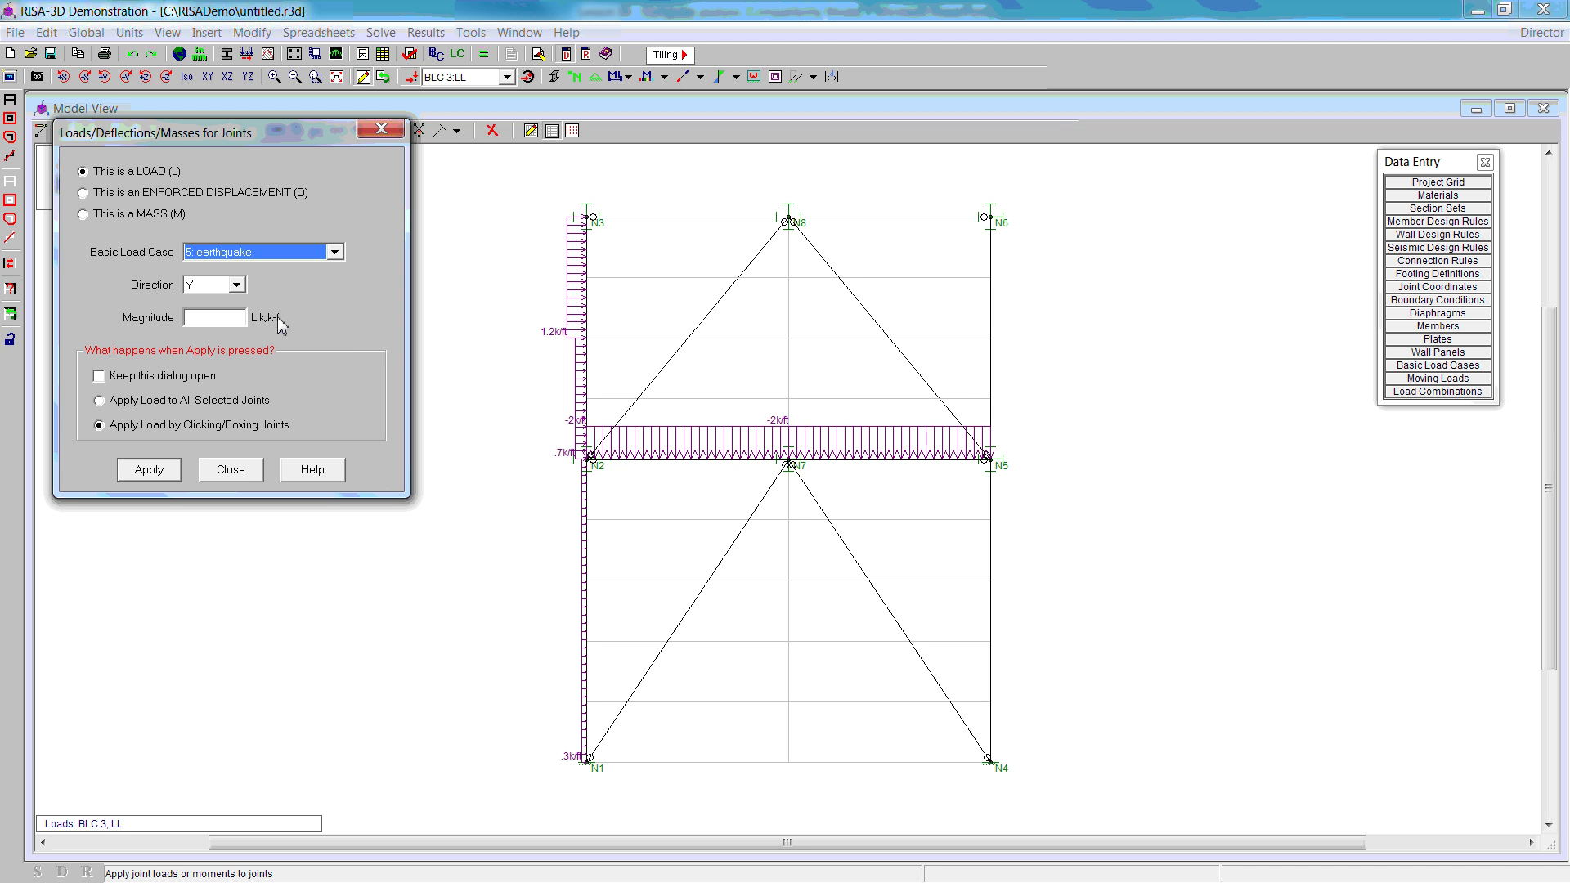
{"action": "left_click", "coordinate": [236, 285]}
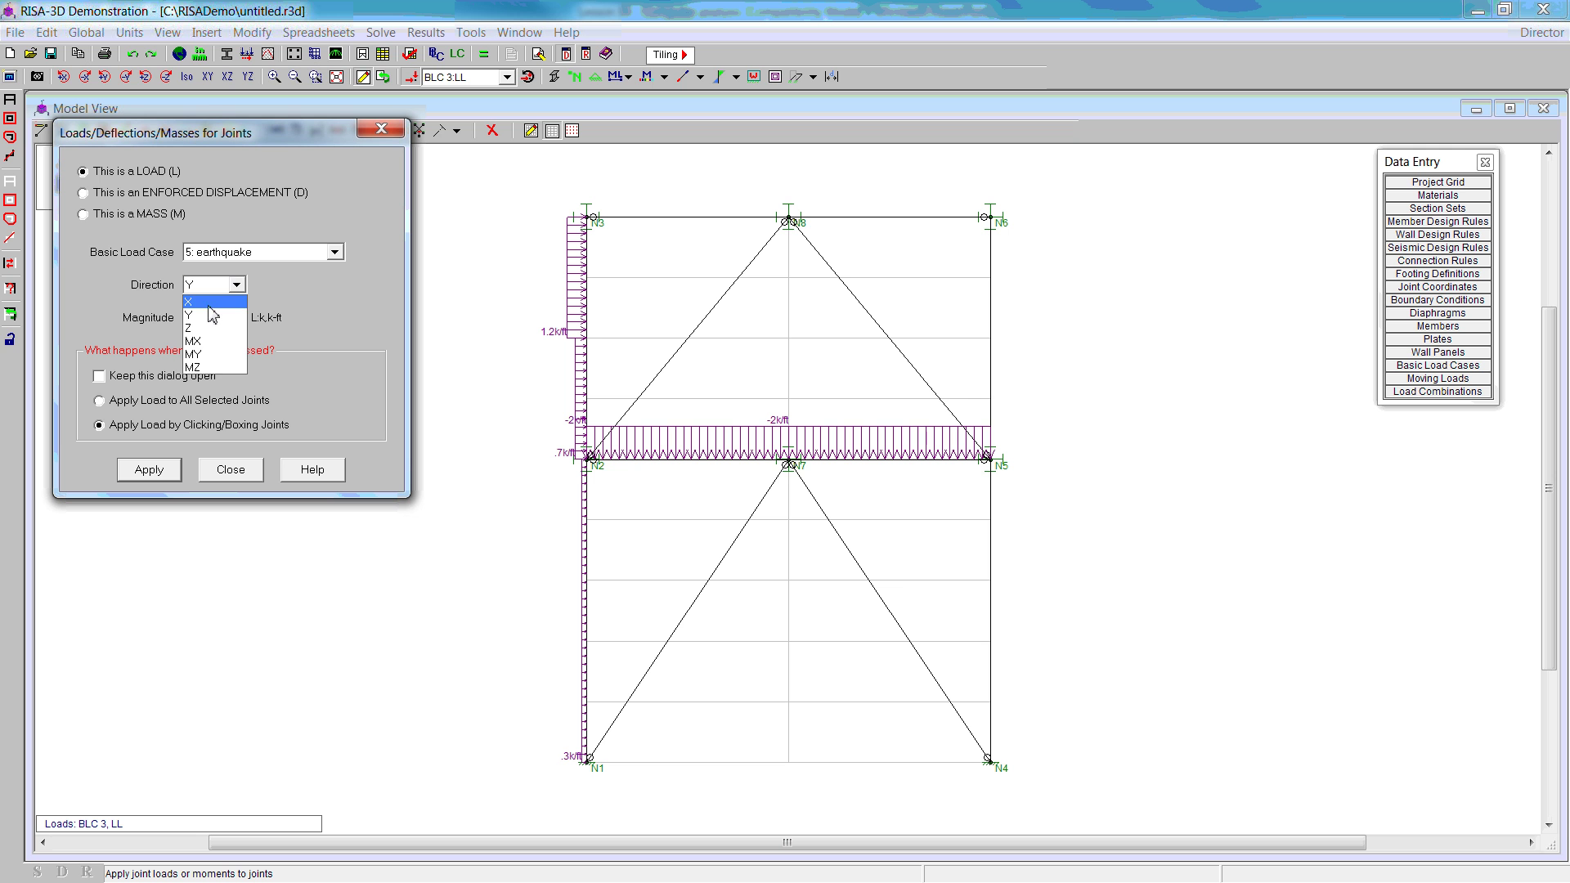
{"action": "left_click", "coordinate": [201, 302]}
{"action": "left_click", "coordinate": [197, 320]}
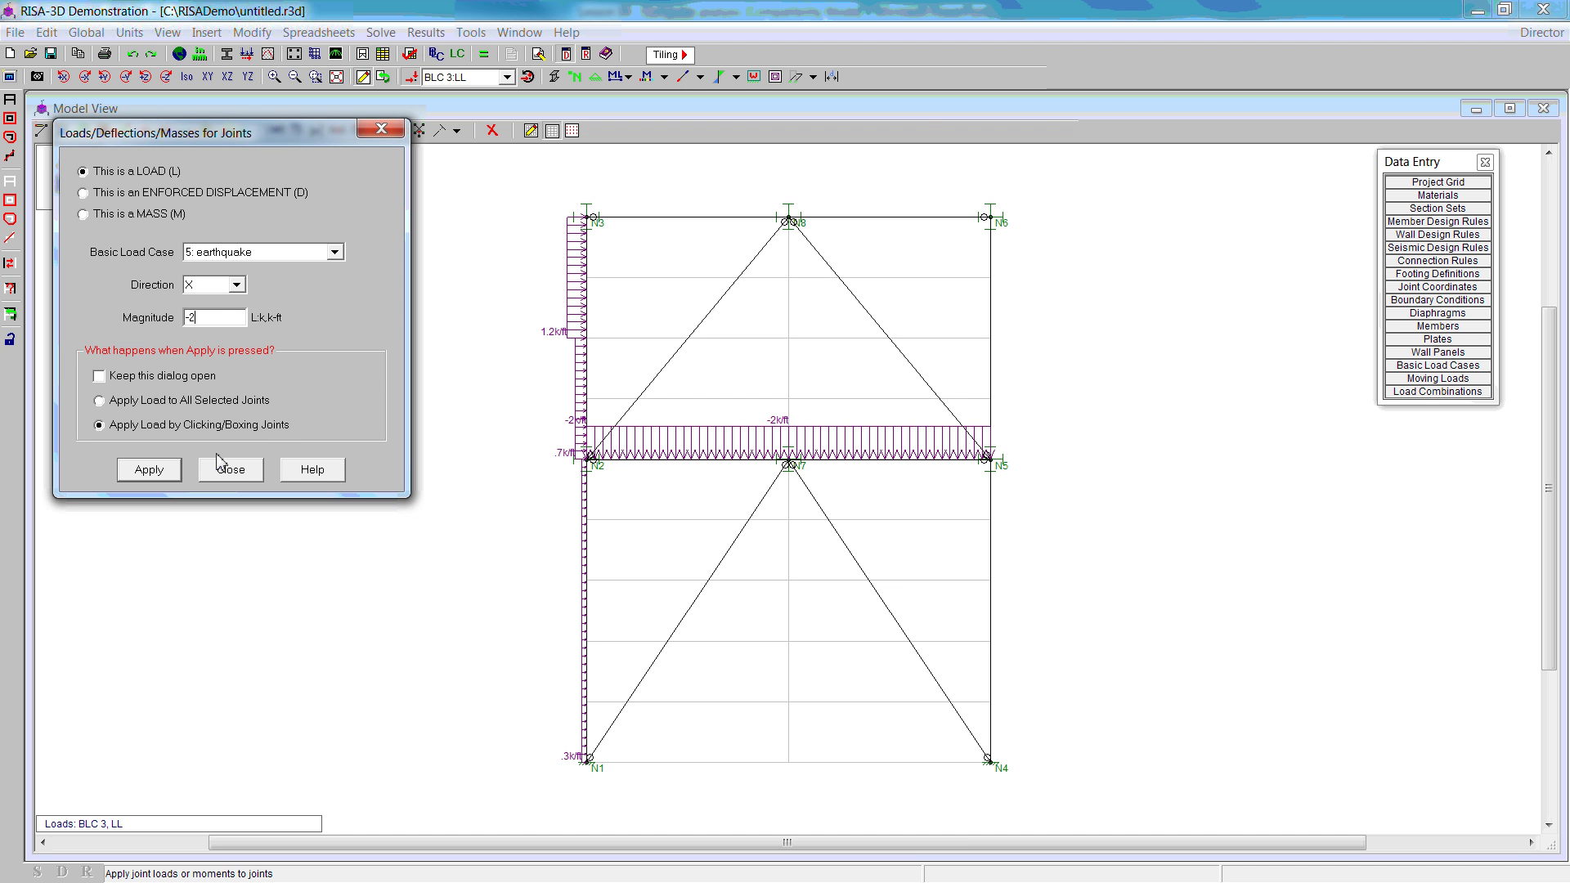
{"action": "left_click", "coordinate": [149, 470]}
{"action": "left_click", "coordinate": [591, 463]}
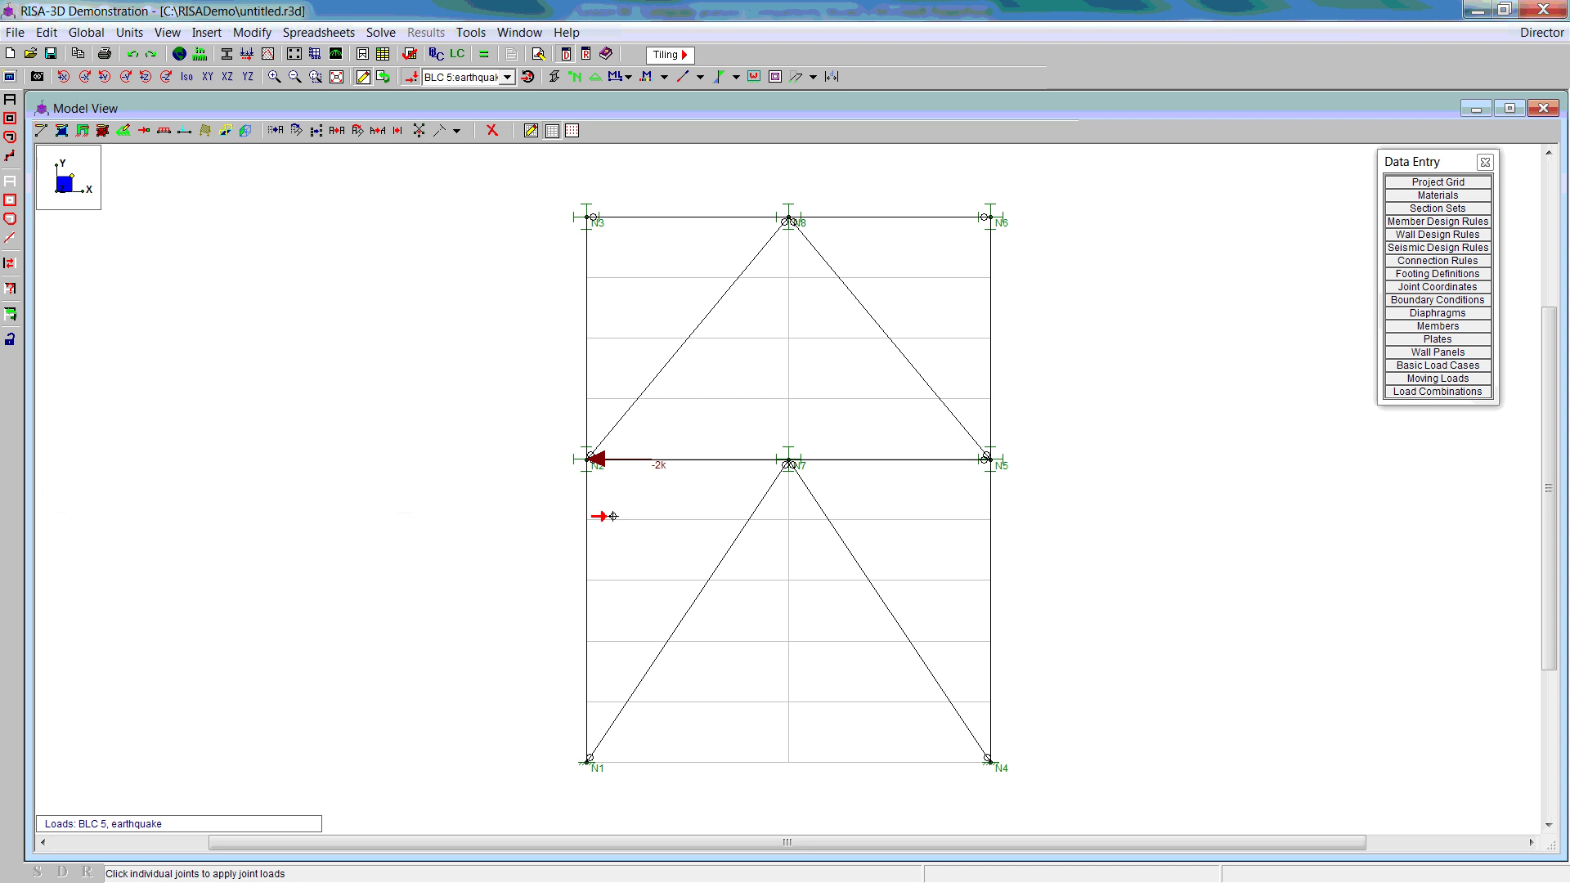
{"action": "left_click", "coordinate": [132, 54]}
{"action": "left_click", "coordinate": [144, 130]}
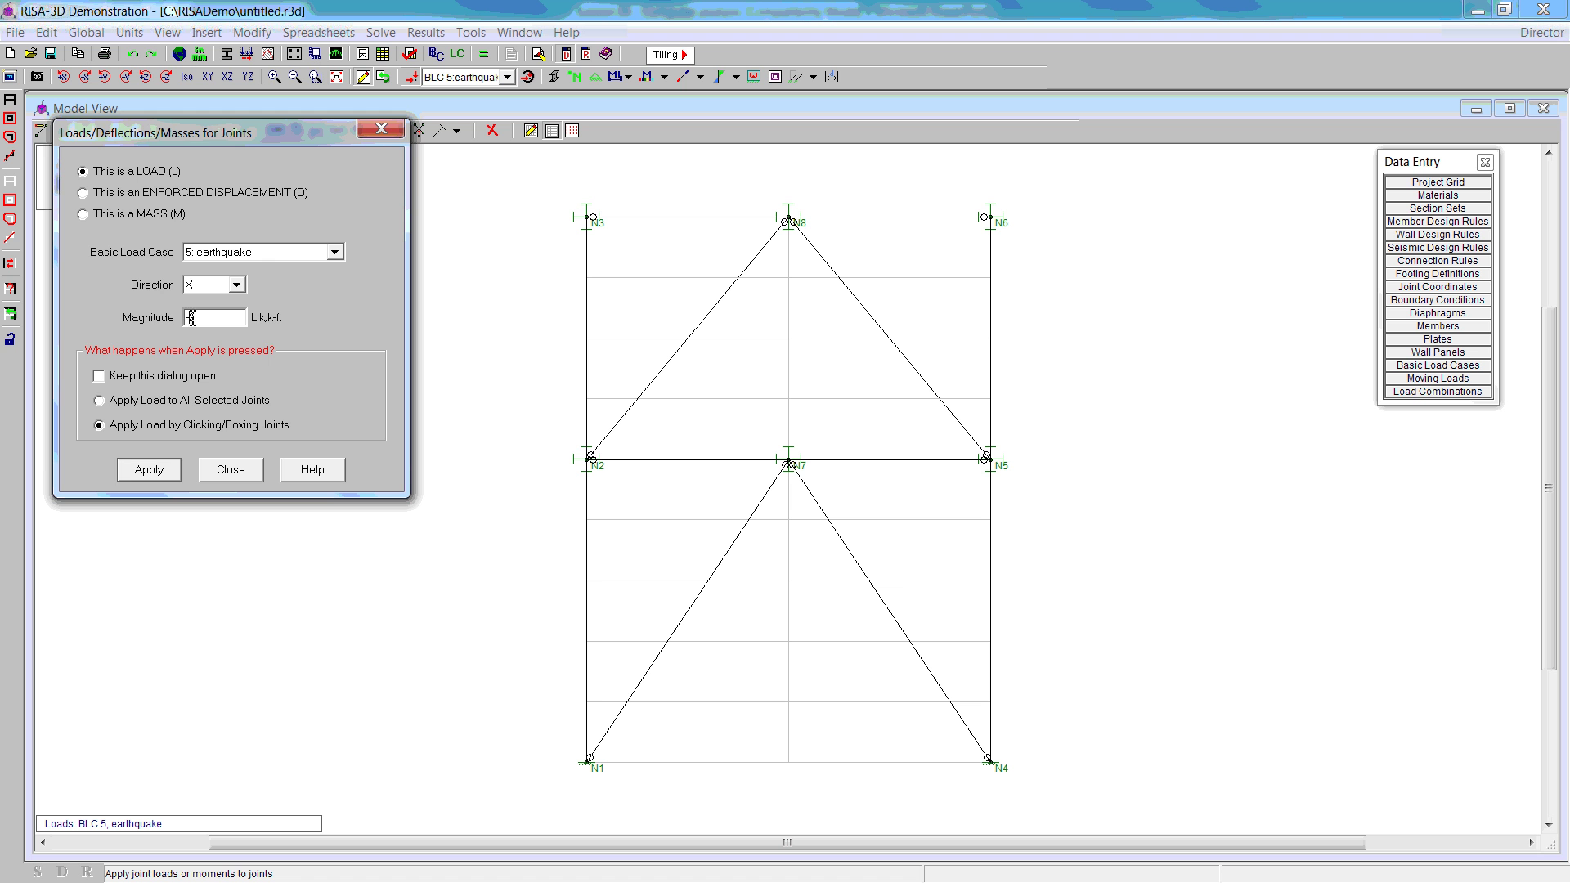
{"action": "left_click", "coordinate": [149, 470]}
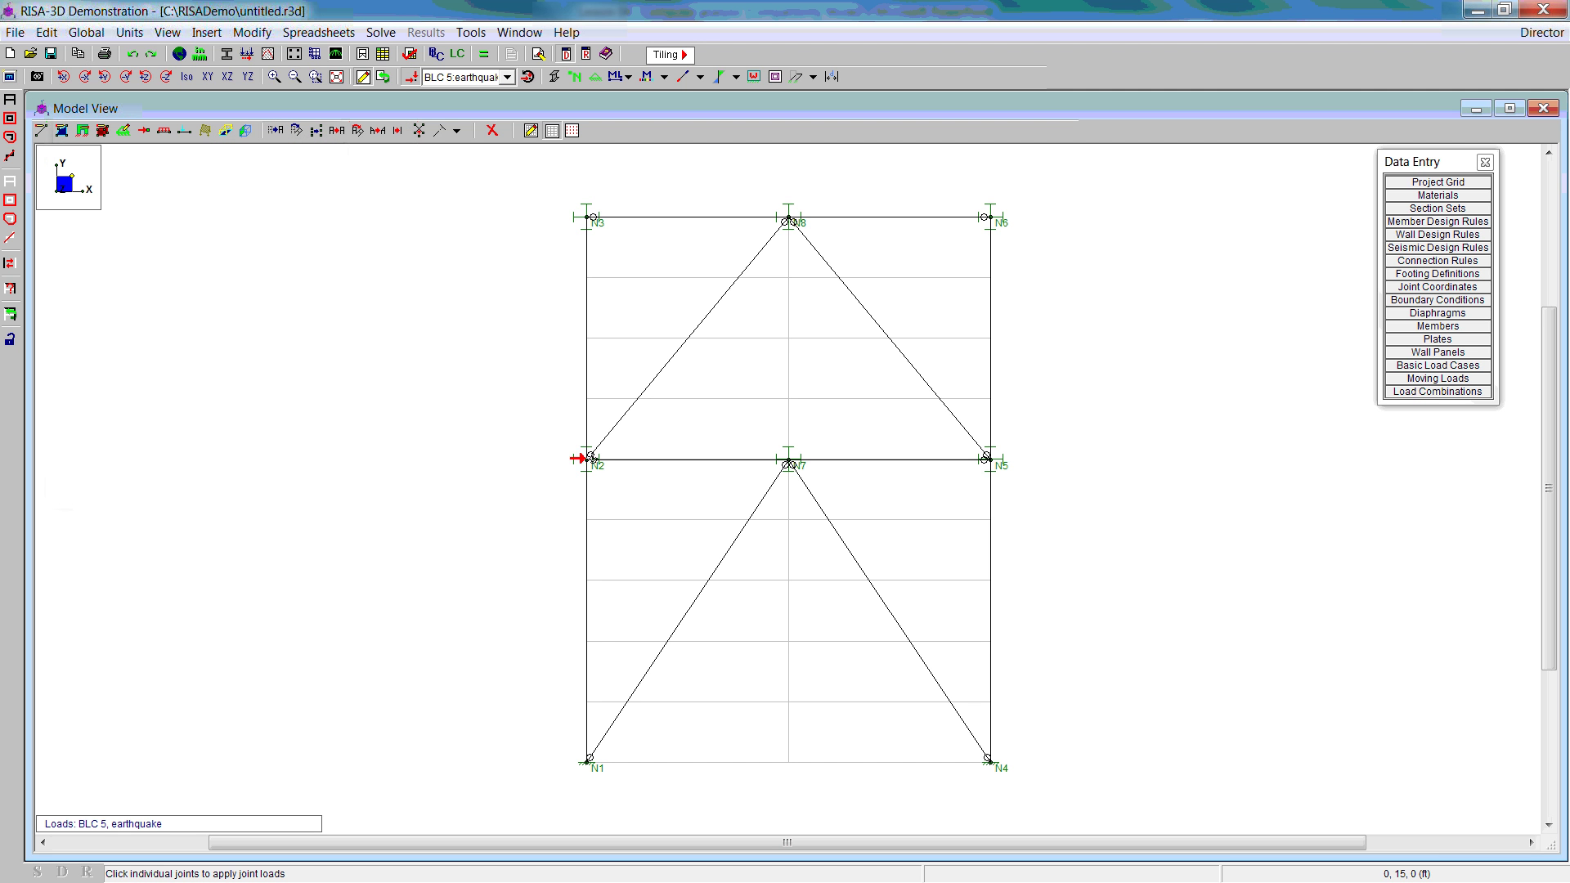
{"action": "left_click", "coordinate": [589, 461]}
{"action": "left_click", "coordinate": [586, 463]}
Step: Add a 5 k X-direction earthquake joint load at N3
{"action": "left_click", "coordinate": [143, 130]}
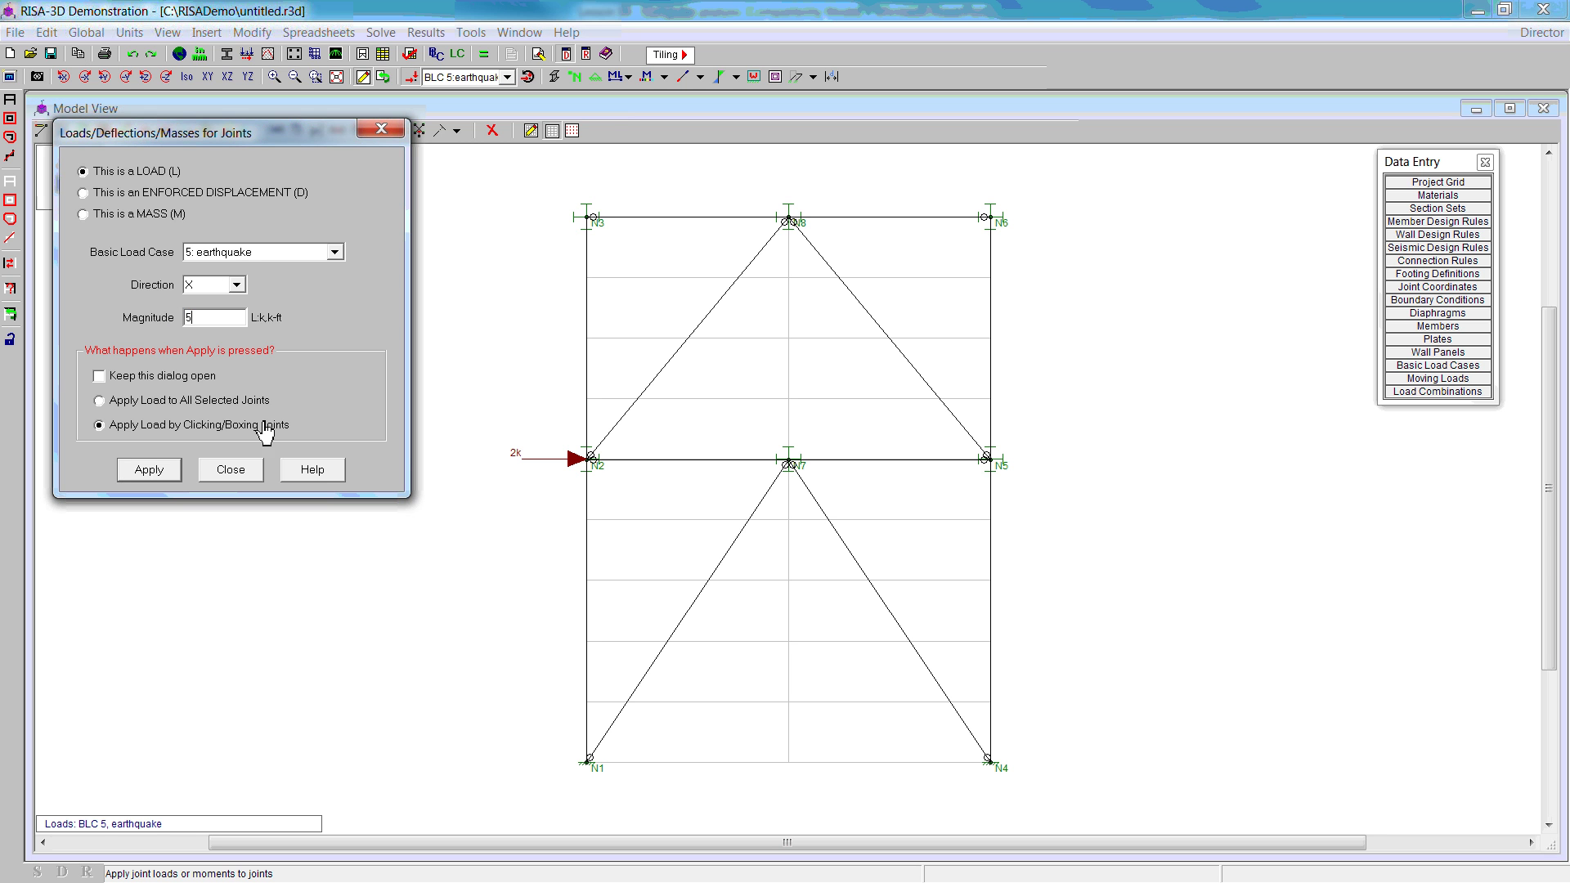
{"action": "left_click", "coordinate": [163, 470]}
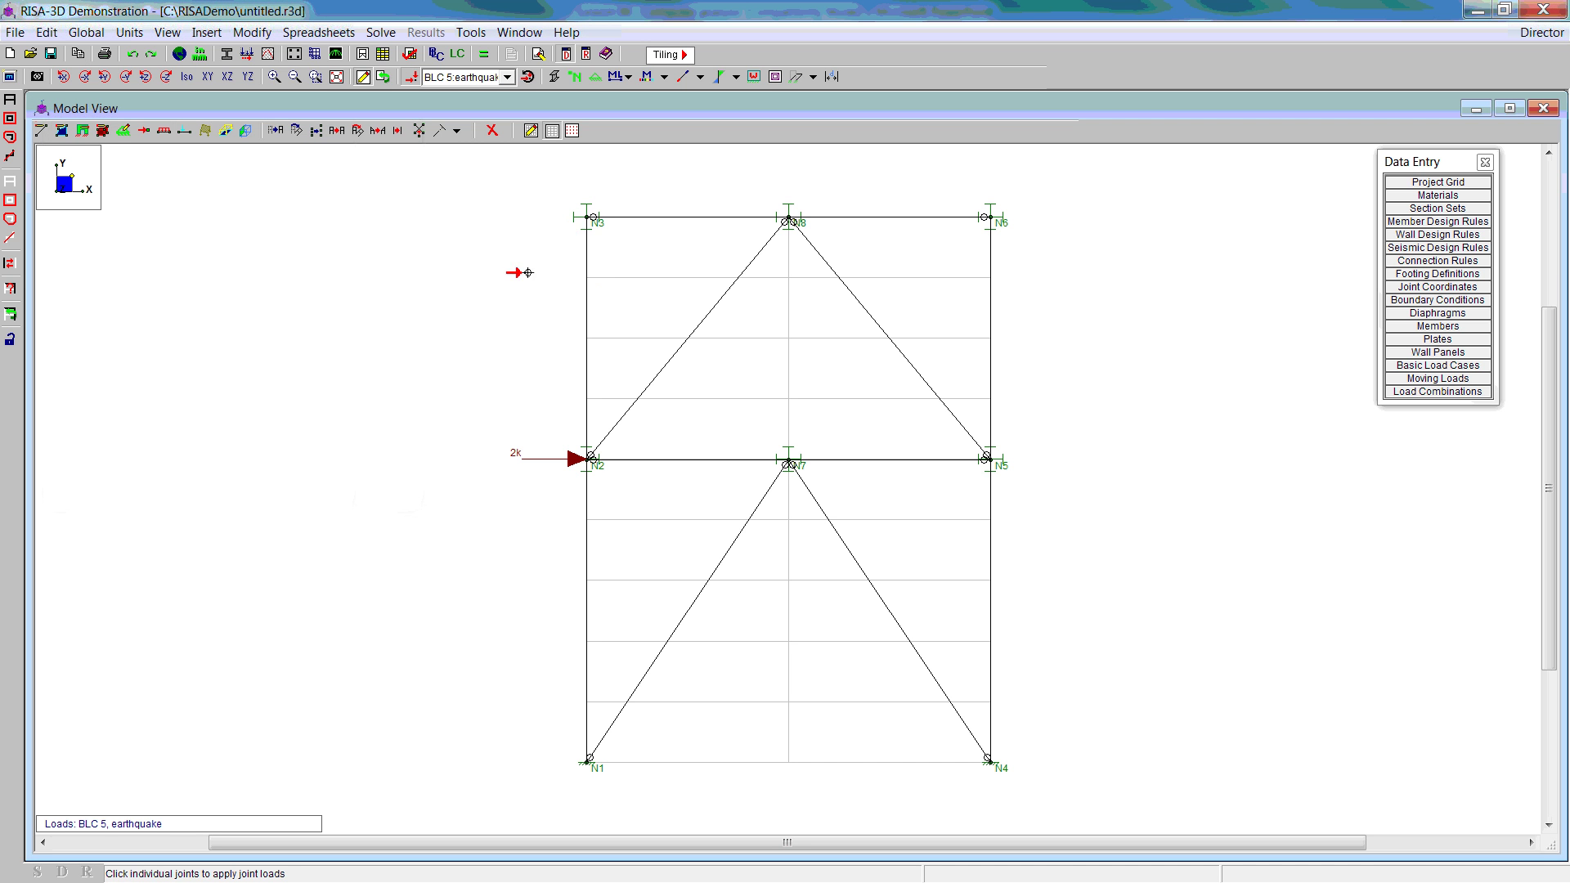
{"action": "left_click", "coordinate": [585, 218]}
Step: Switch the displayed load case between BLC 4: wind and BLC 3: LL, ending on wind
{"action": "right_click", "coordinate": [466, 254]}
{"action": "left_click", "coordinate": [507, 76]}
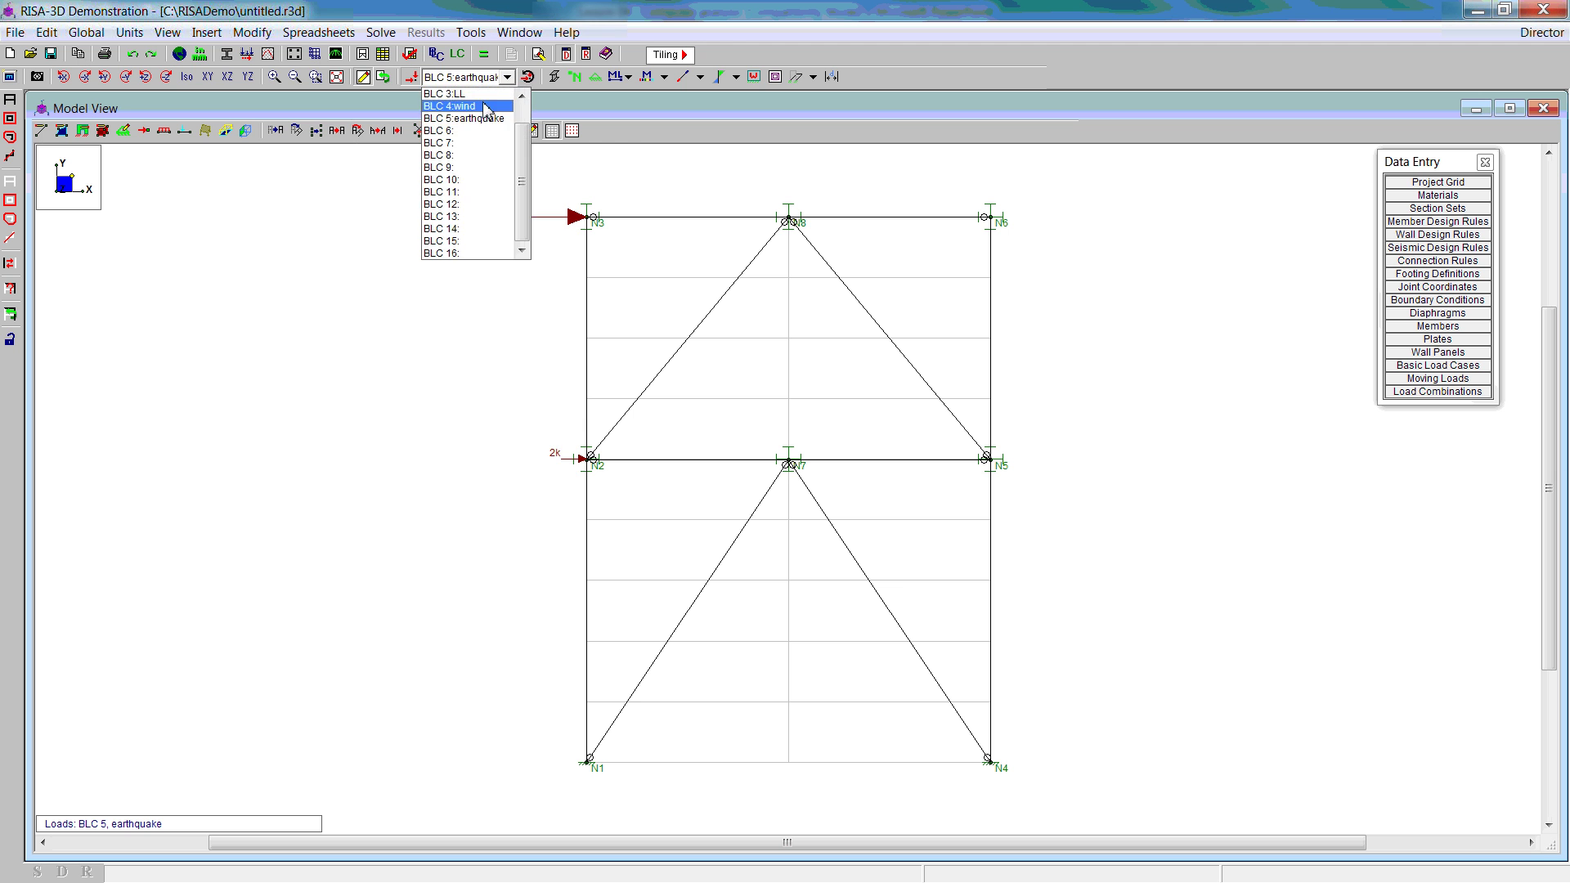
{"action": "left_click", "coordinate": [484, 111]}
{"action": "left_click", "coordinate": [507, 77]}
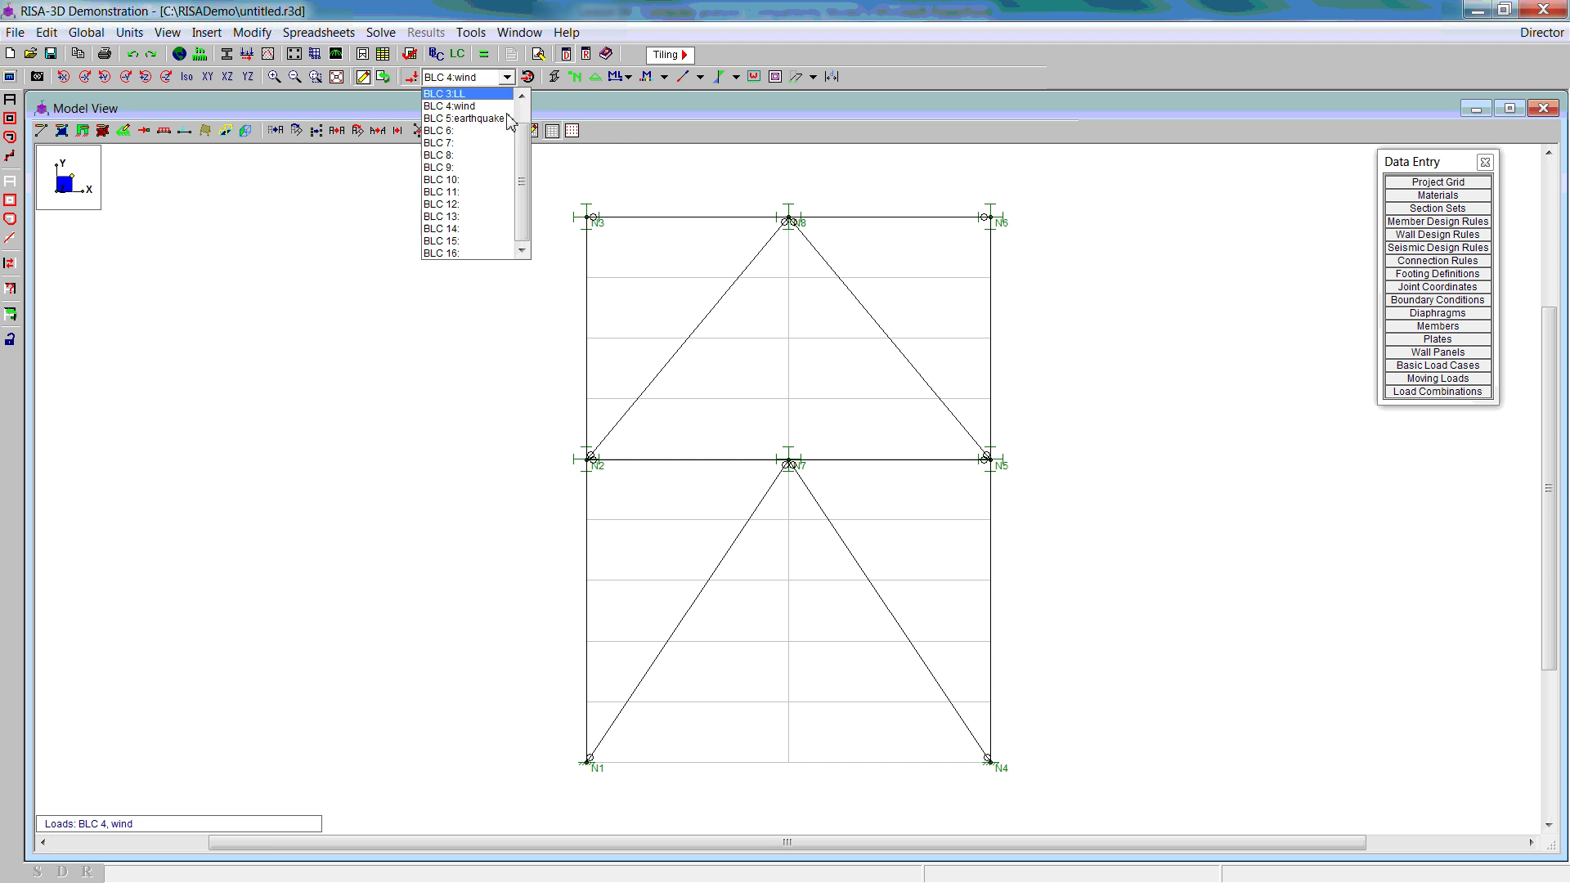
{"action": "left_click", "coordinate": [478, 97]}
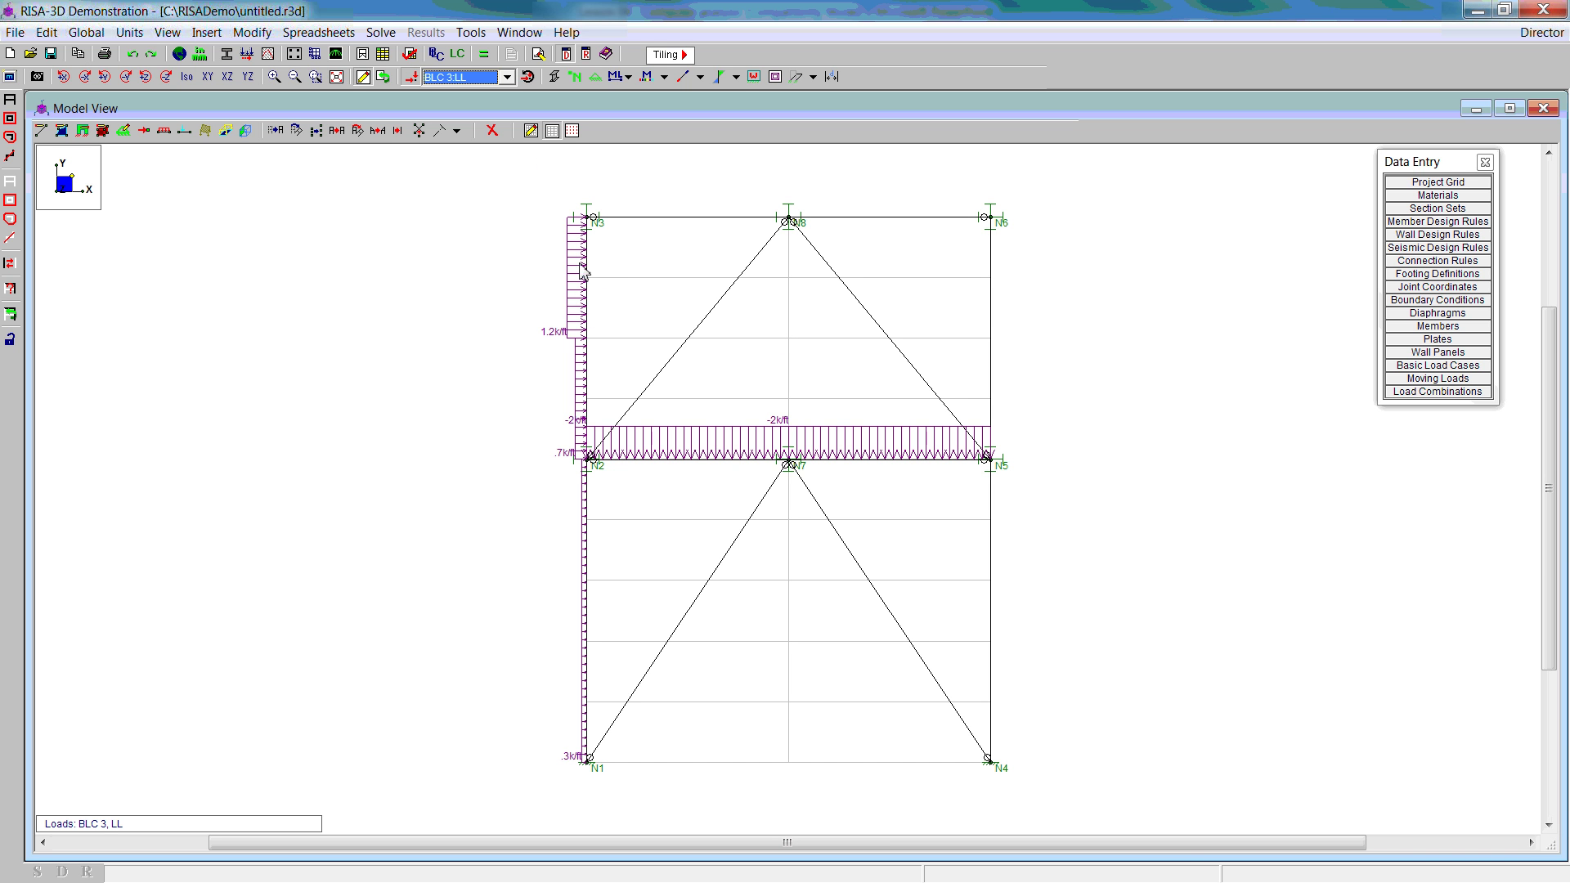
{"action": "left_click", "coordinate": [506, 78]}
{"action": "left_click", "coordinate": [480, 110]}
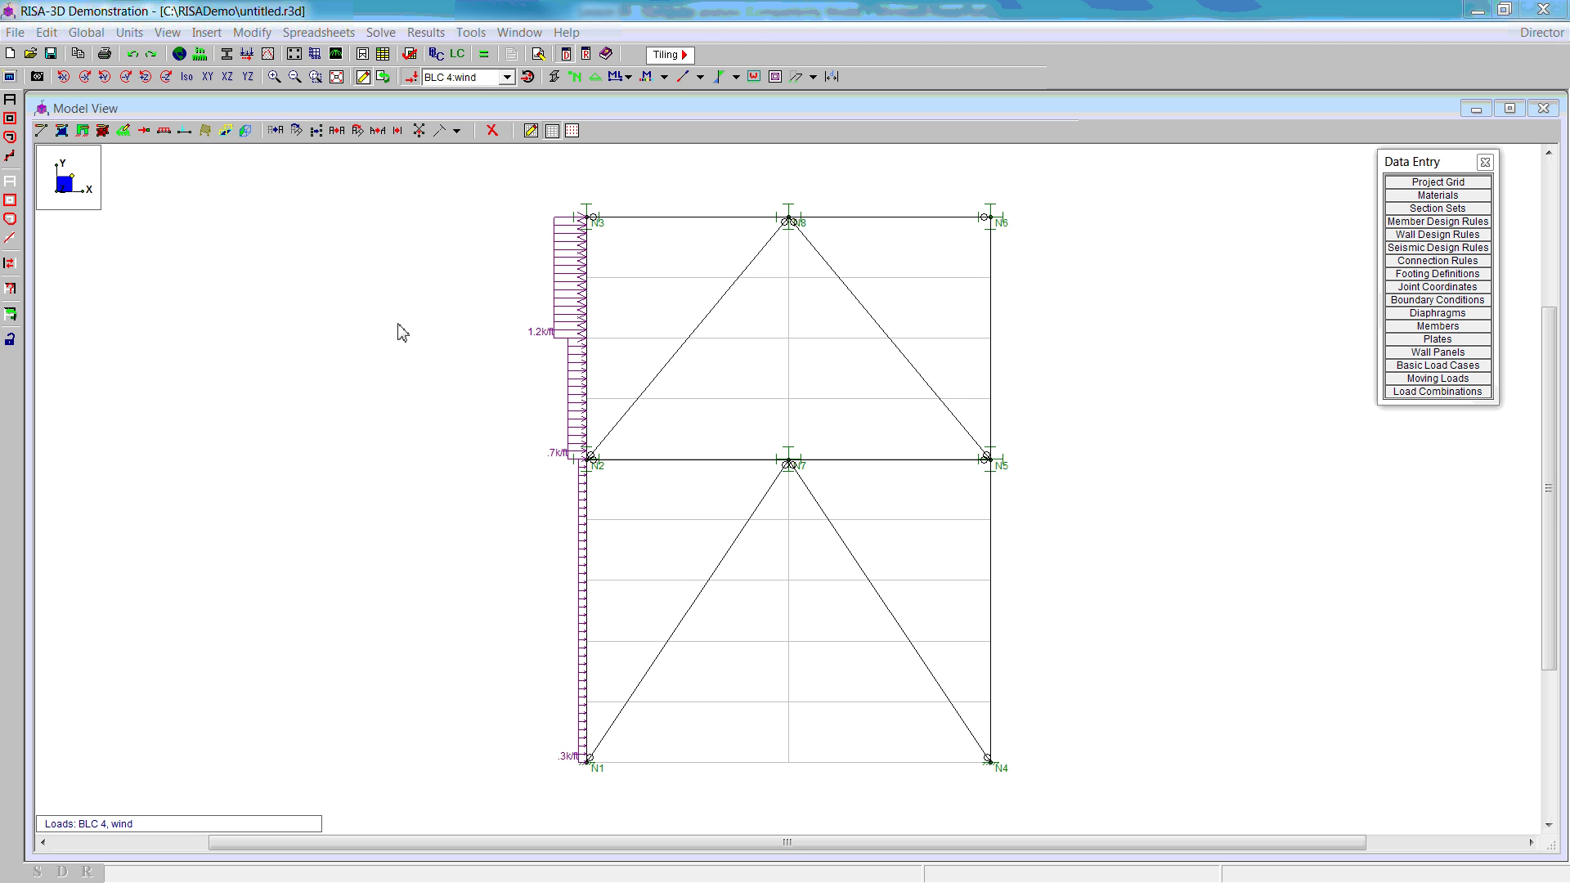
{"action": "left_click", "coordinate": [507, 77]}
{"action": "left_click", "coordinate": [481, 115]}
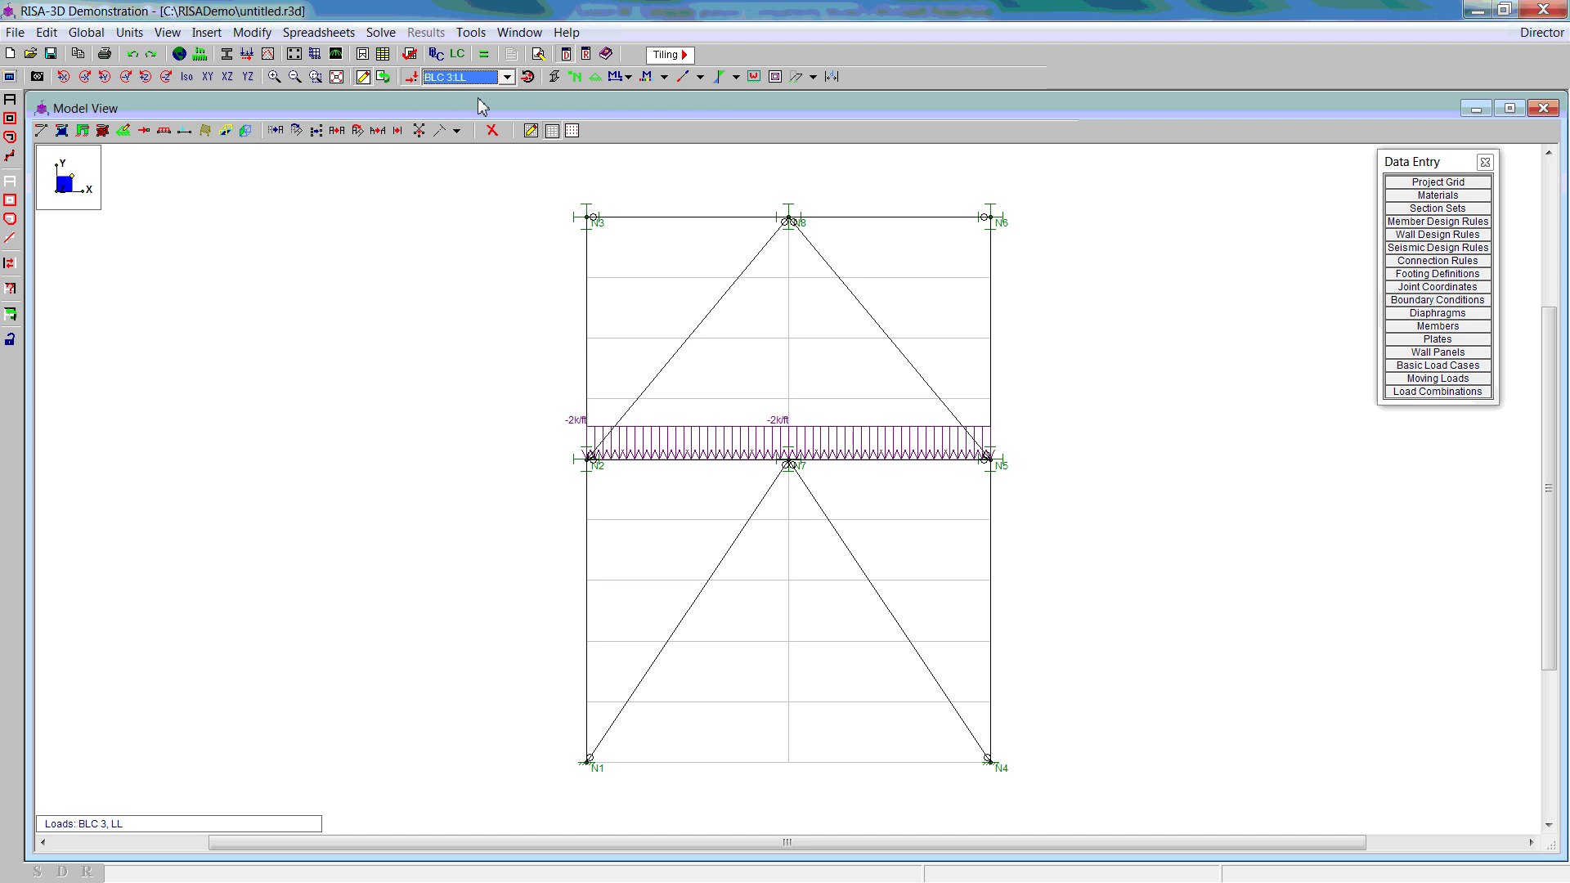
{"action": "left_click", "coordinate": [507, 77]}
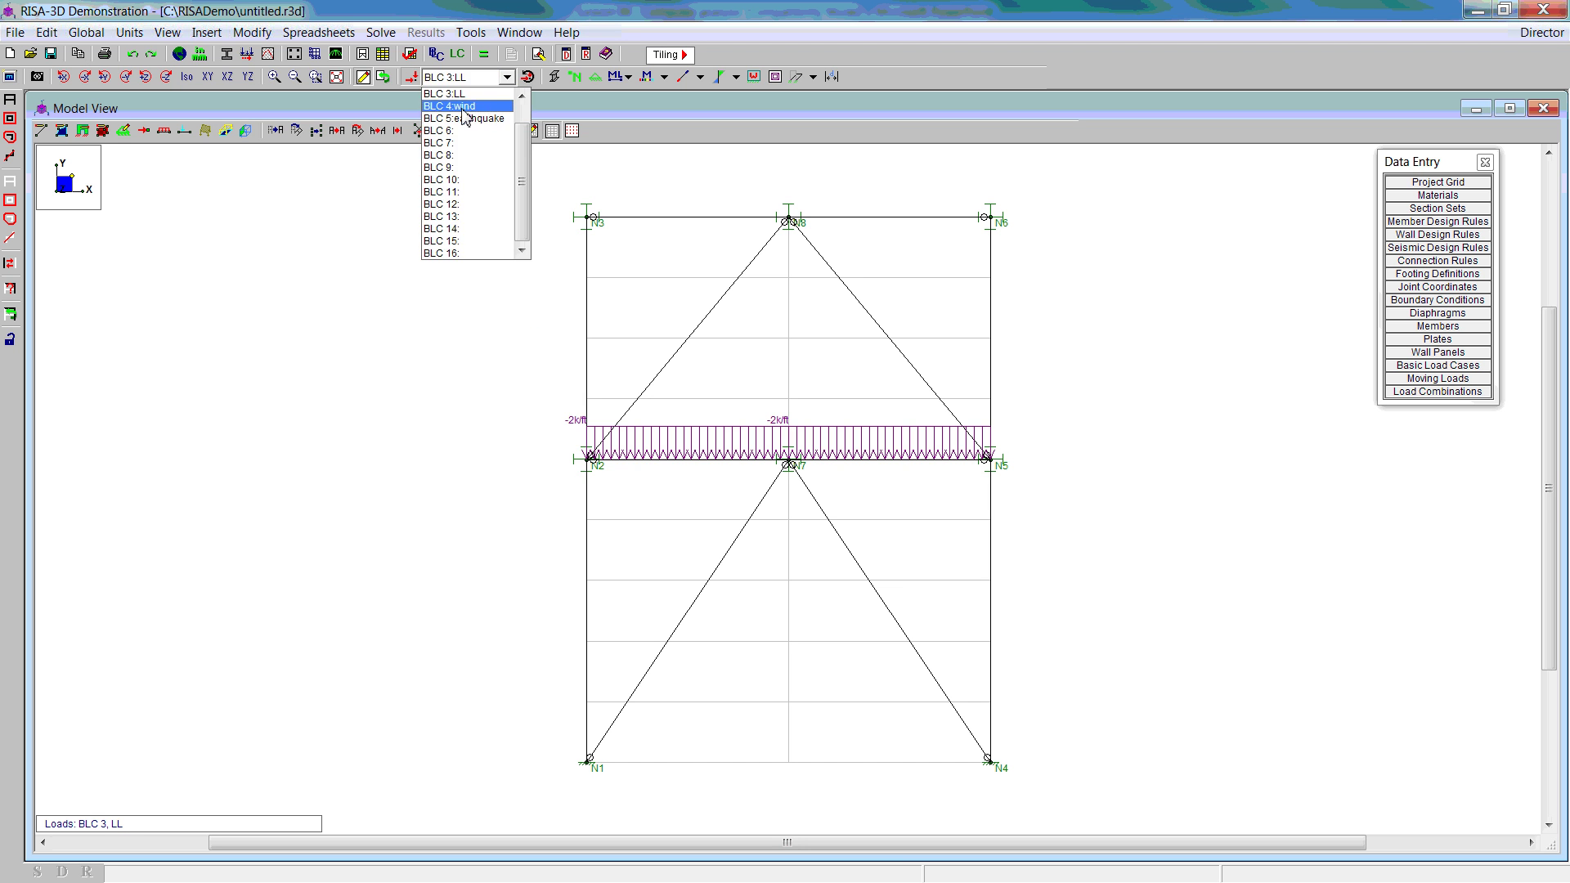
{"action": "left_click", "coordinate": [481, 120]}
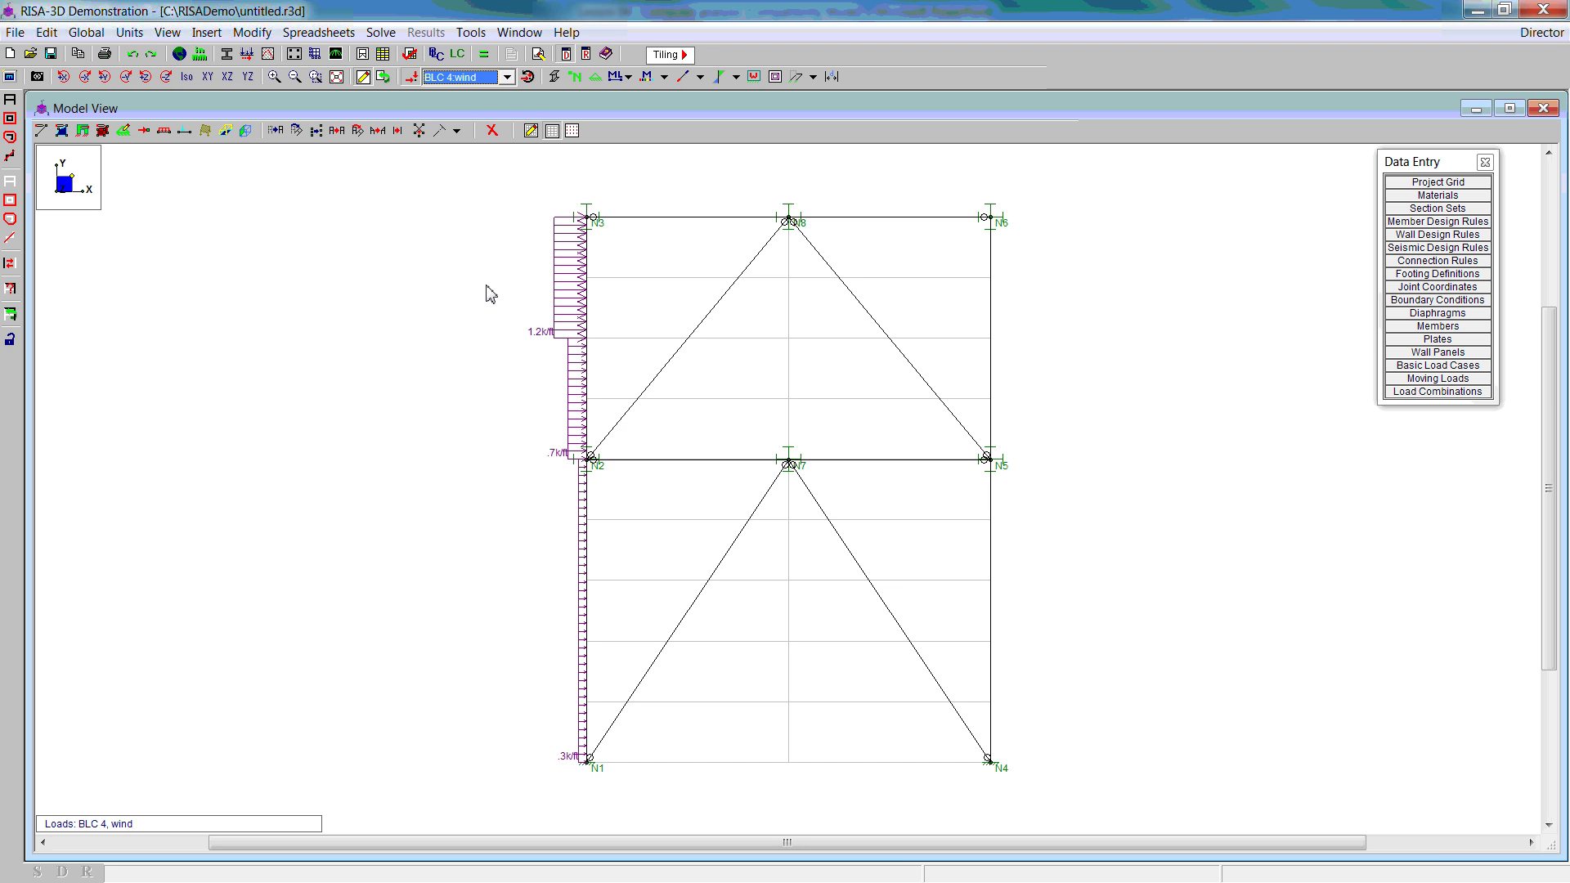
Step: Generate 2010 ASCE Strength gravity combinations with SL and RL excluded, giving four combinations
{"action": "left_click", "coordinate": [460, 57]}
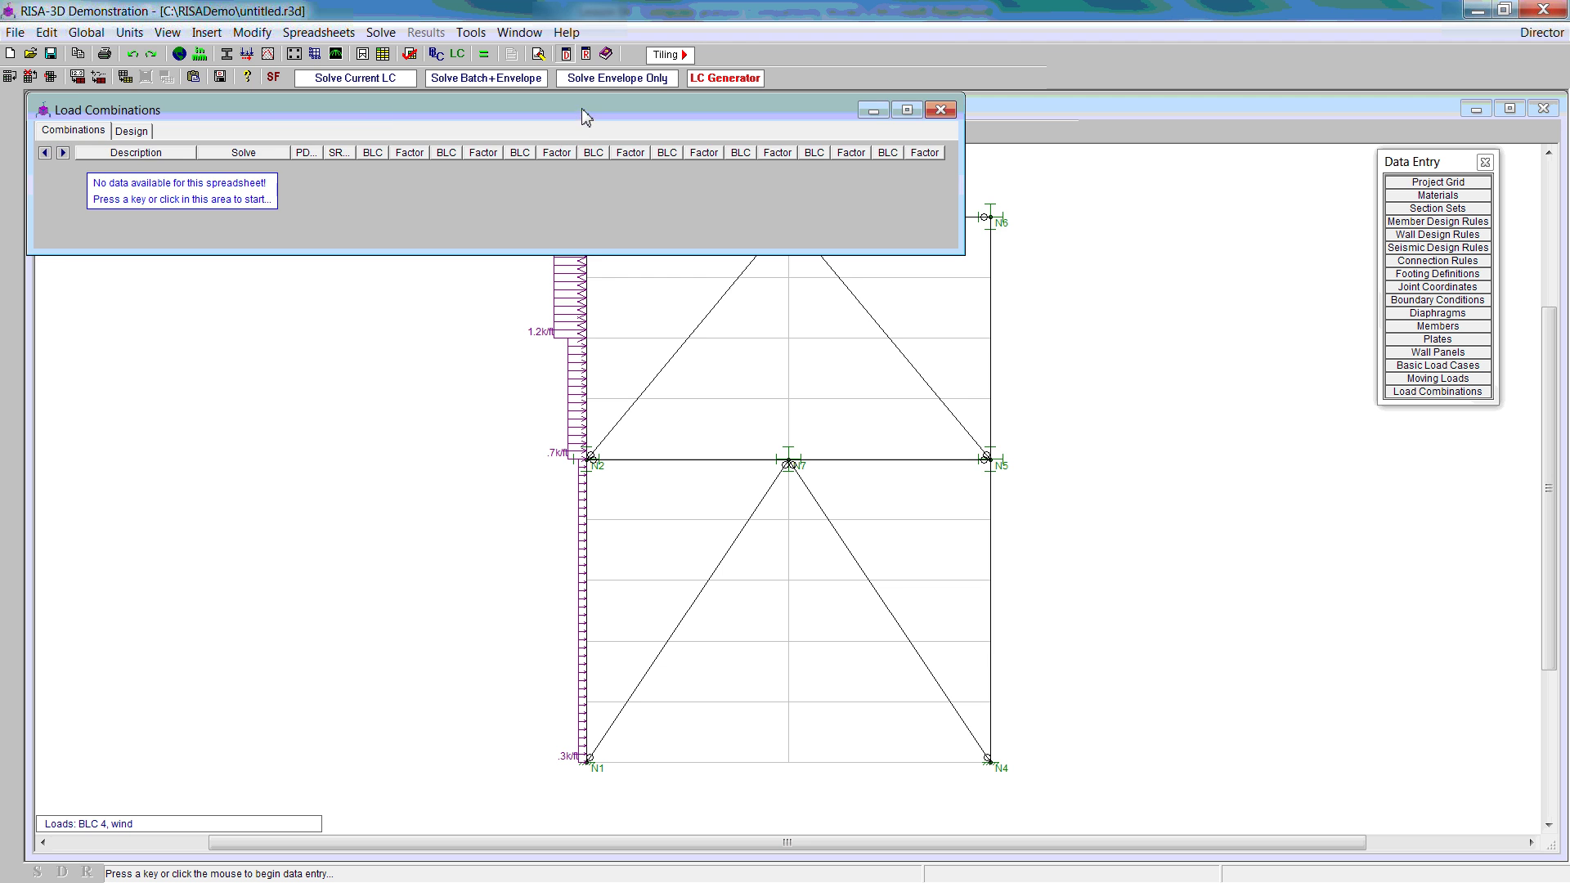
{"action": "left_click_drag", "start_coordinate": [581, 110], "coordinate": [623, 328]}
{"action": "left_click", "coordinate": [724, 78]}
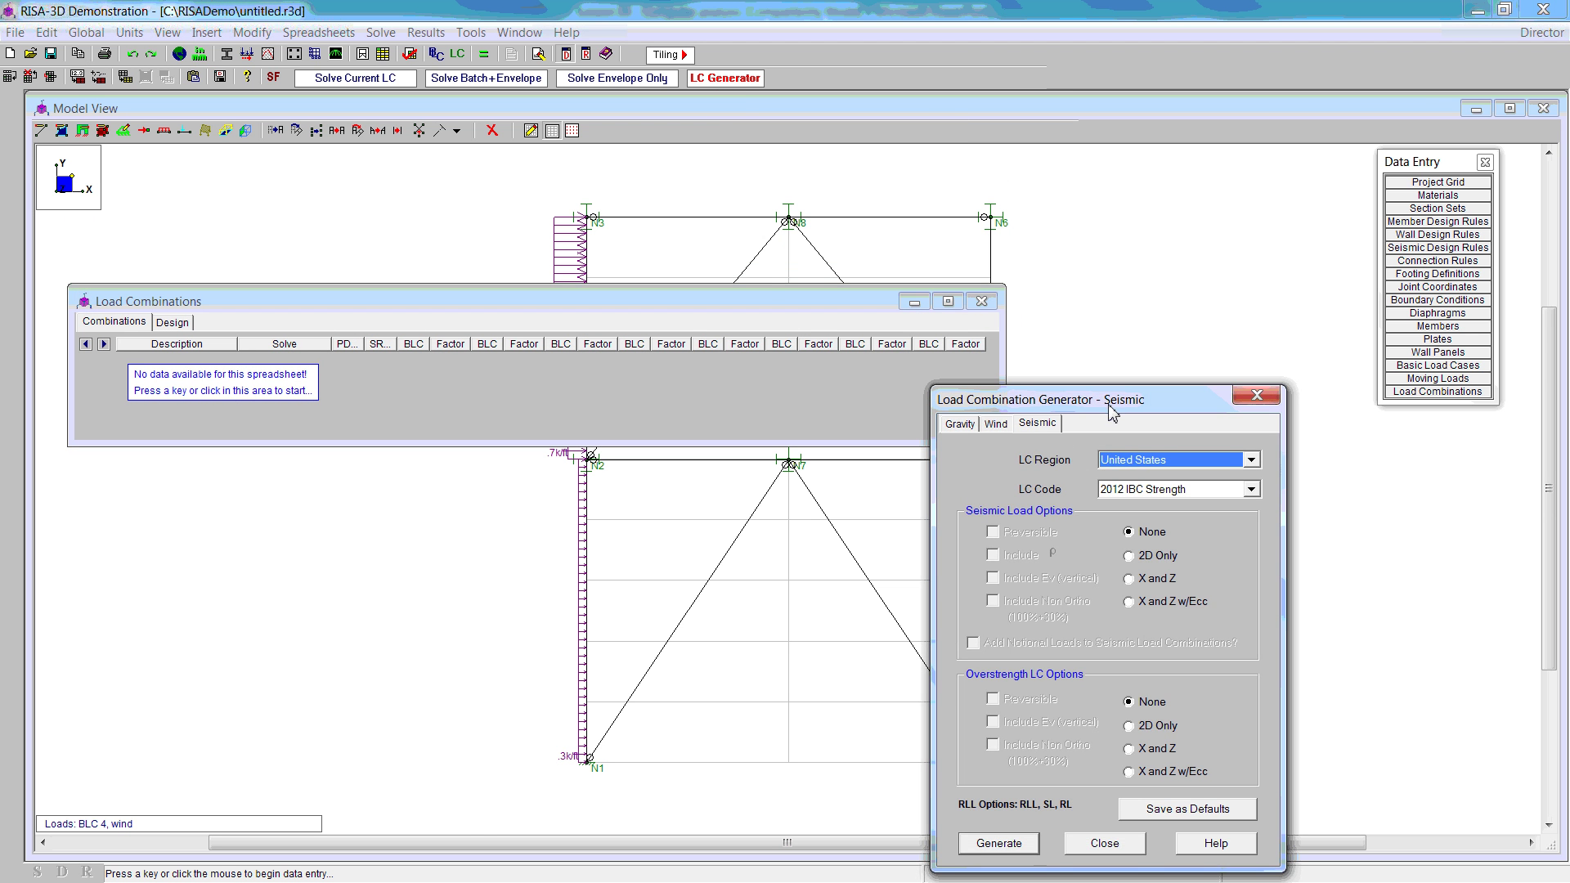
{"action": "left_click_drag", "start_coordinate": [1113, 409], "coordinate": [809, 194]}
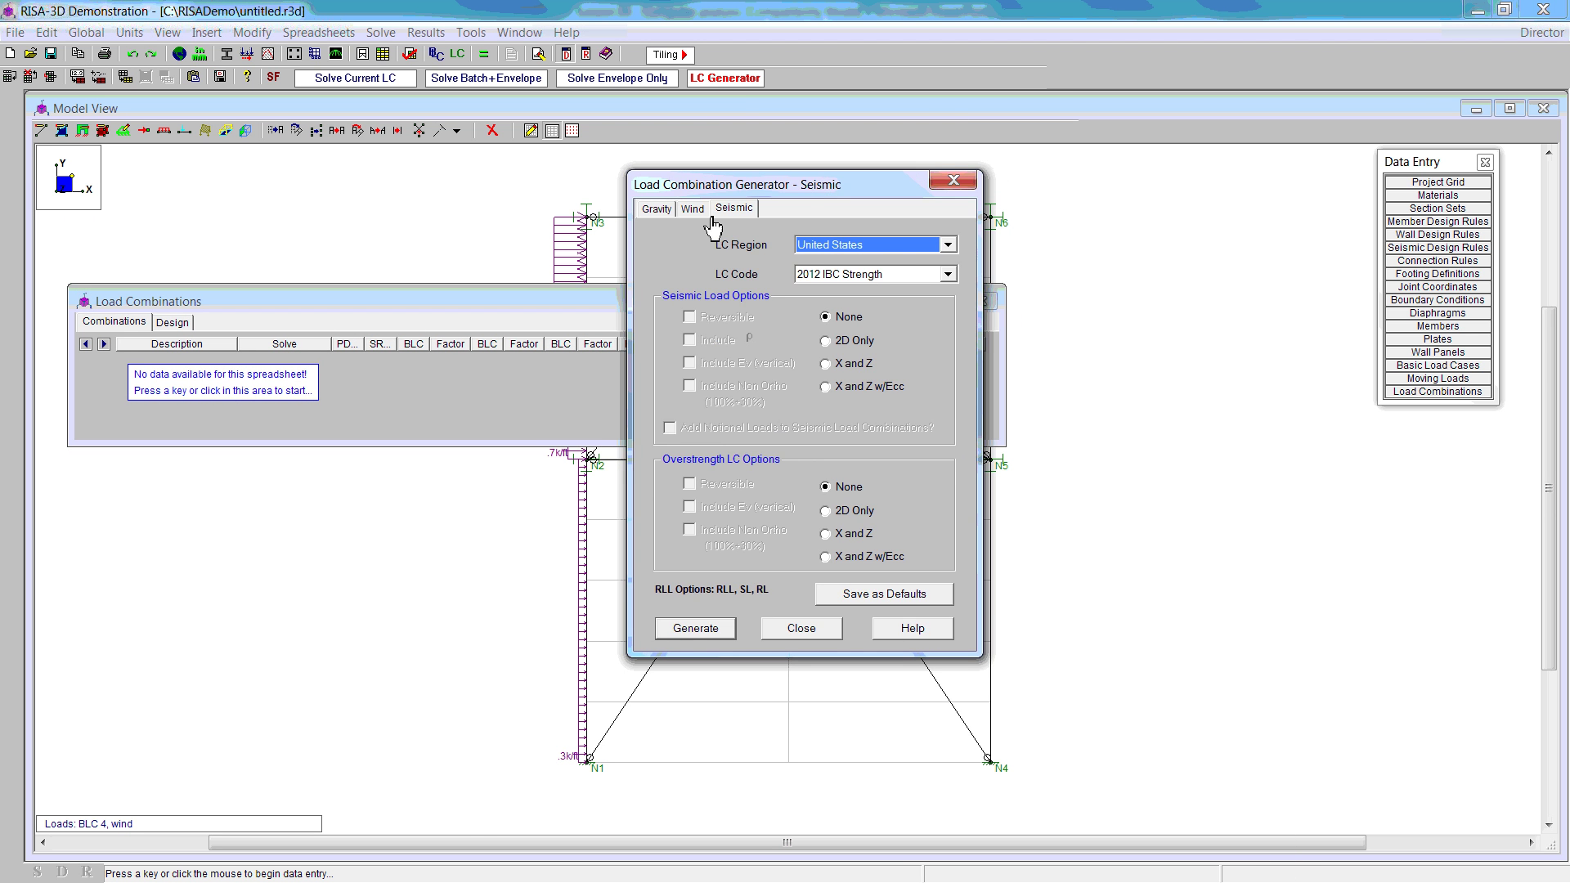
{"action": "left_click", "coordinate": [657, 208]}
{"action": "key", "text": "Escape"}
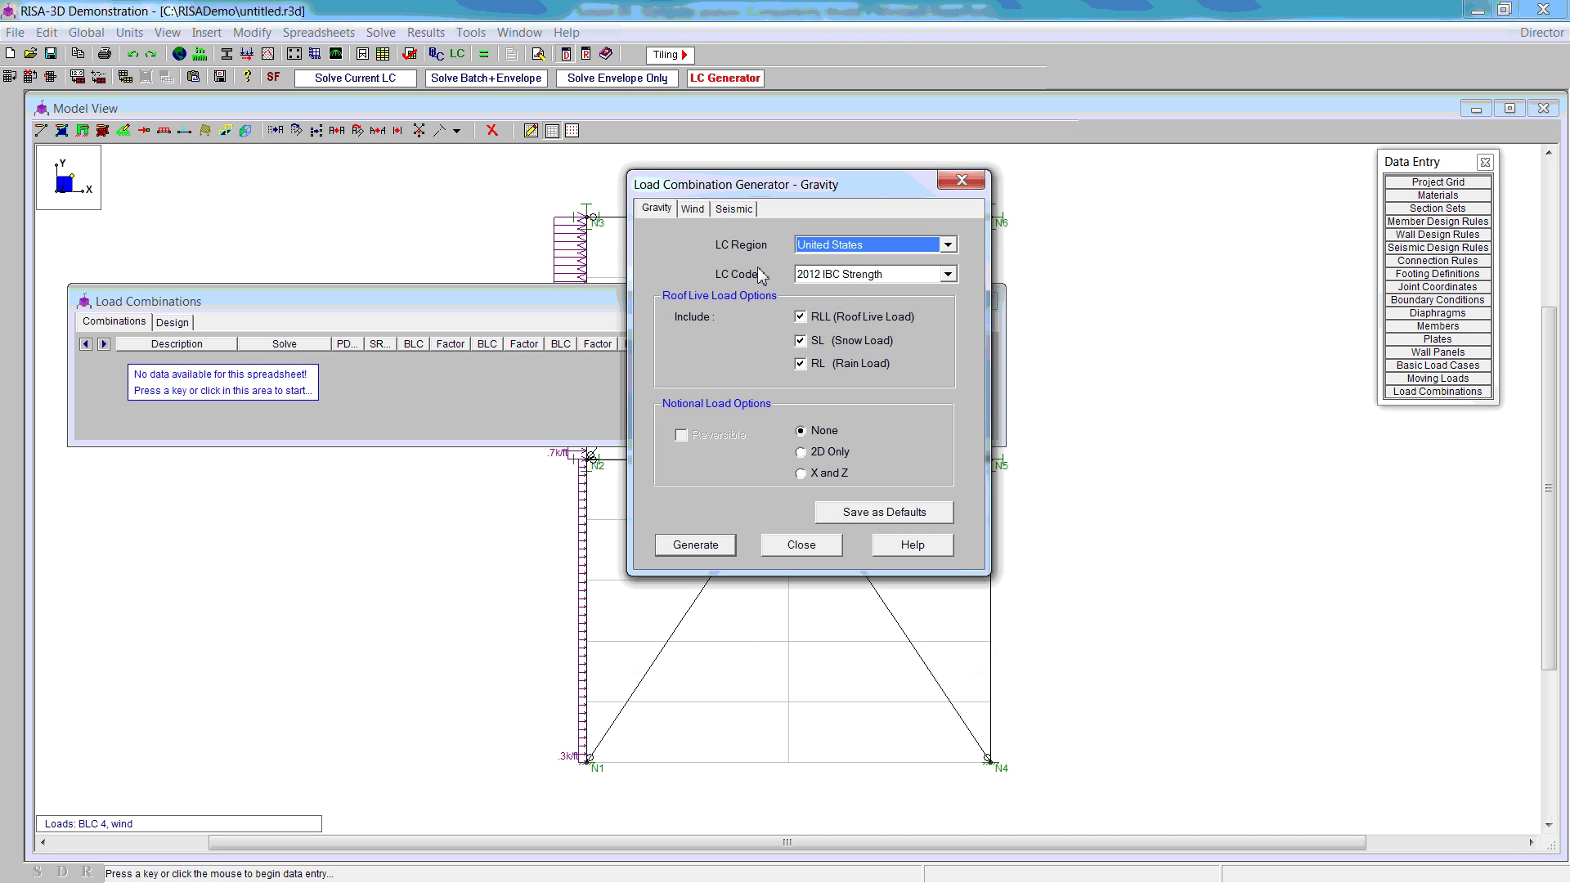
{"action": "left_click", "coordinate": [946, 278]}
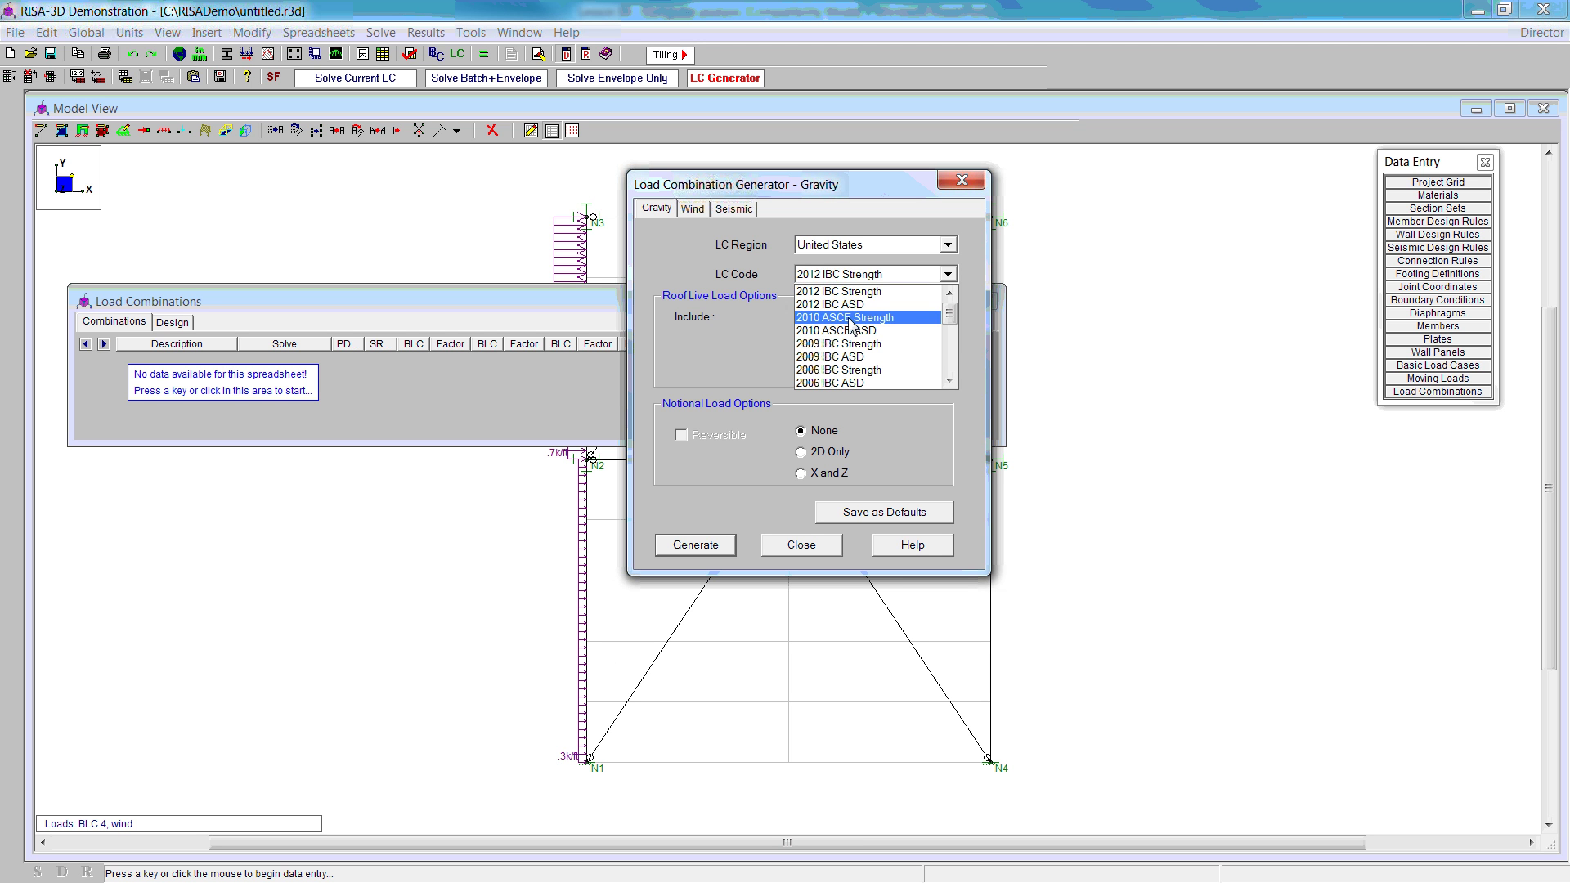
{"action": "left_click", "coordinate": [851, 319]}
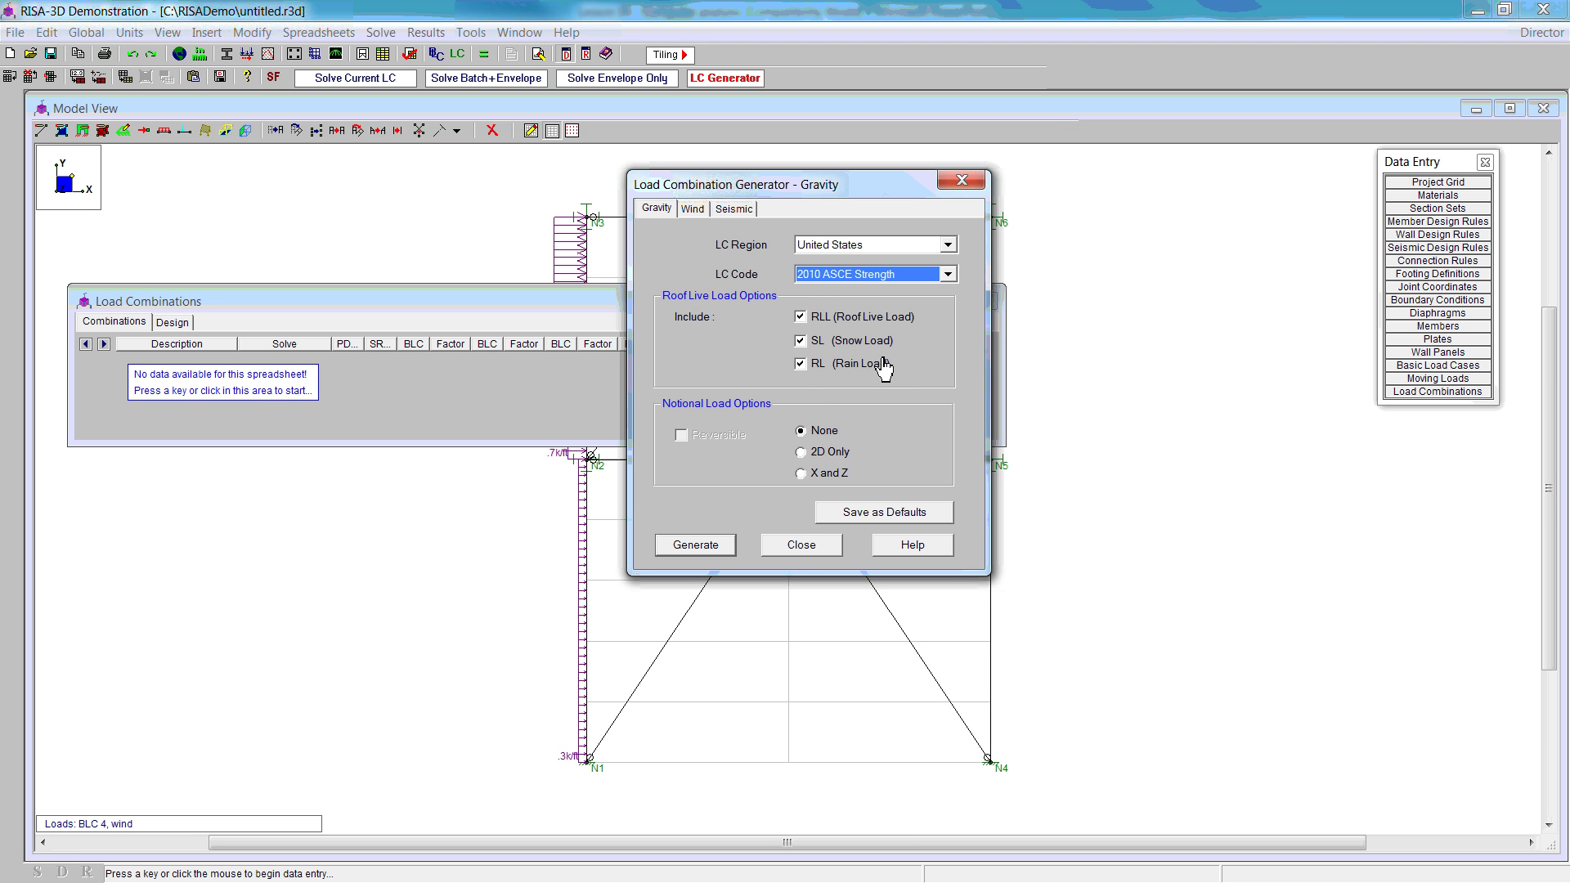
{"action": "left_click", "coordinate": [801, 341]}
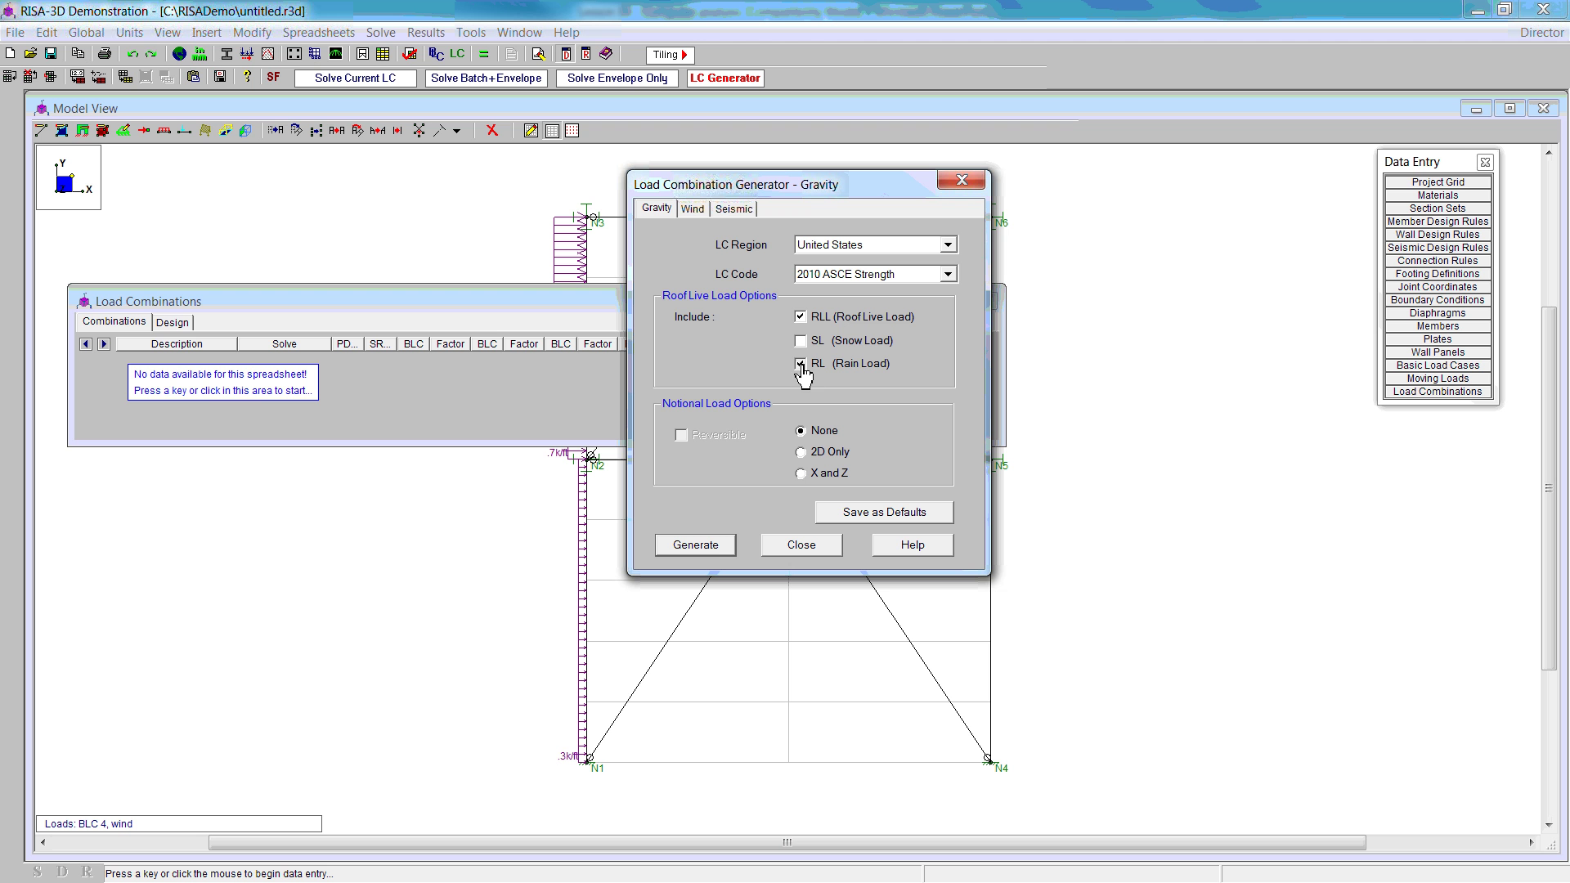
{"action": "left_click", "coordinate": [802, 365]}
{"action": "left_click", "coordinate": [724, 548]}
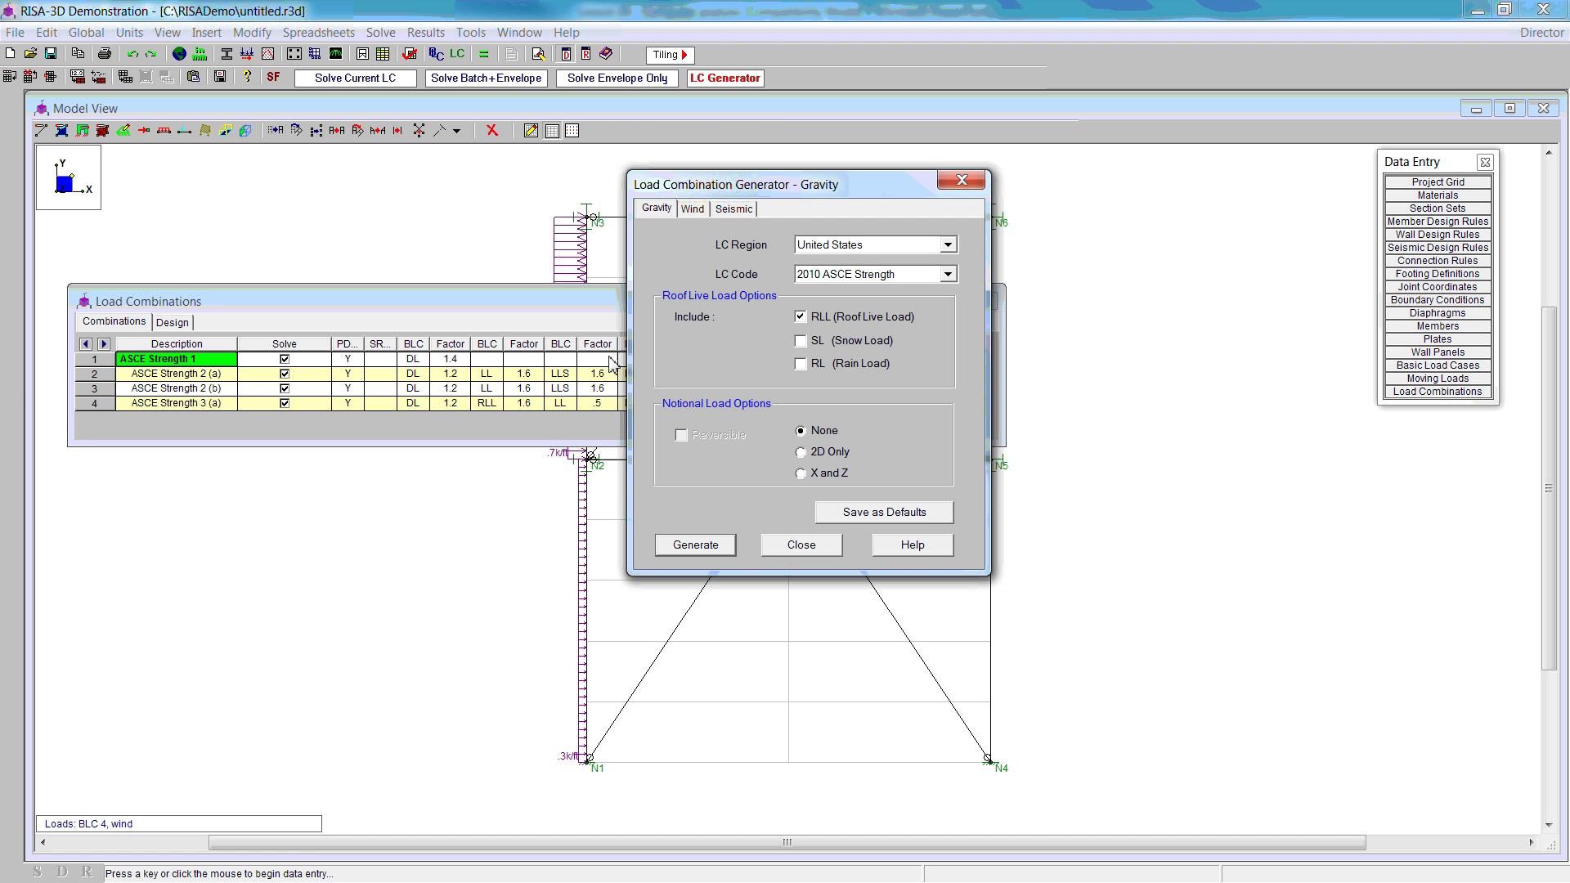
Step: Generate reversible 2D-only wind combinations with WL factors 0.5 and -0.5
{"action": "left_click", "coordinate": [692, 209]}
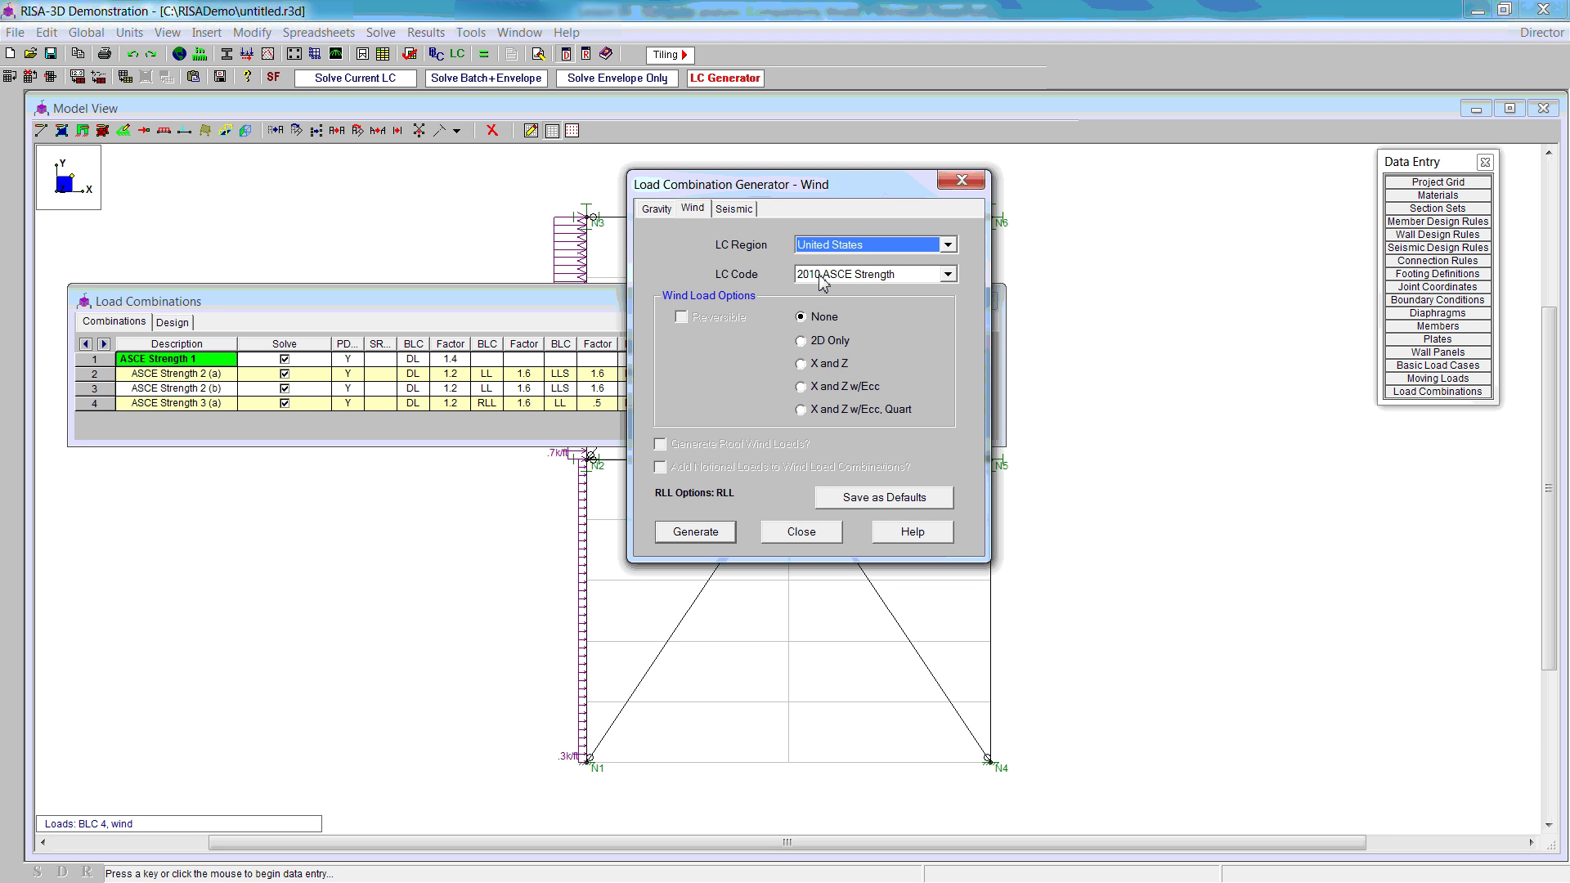
{"action": "left_click", "coordinate": [815, 345]}
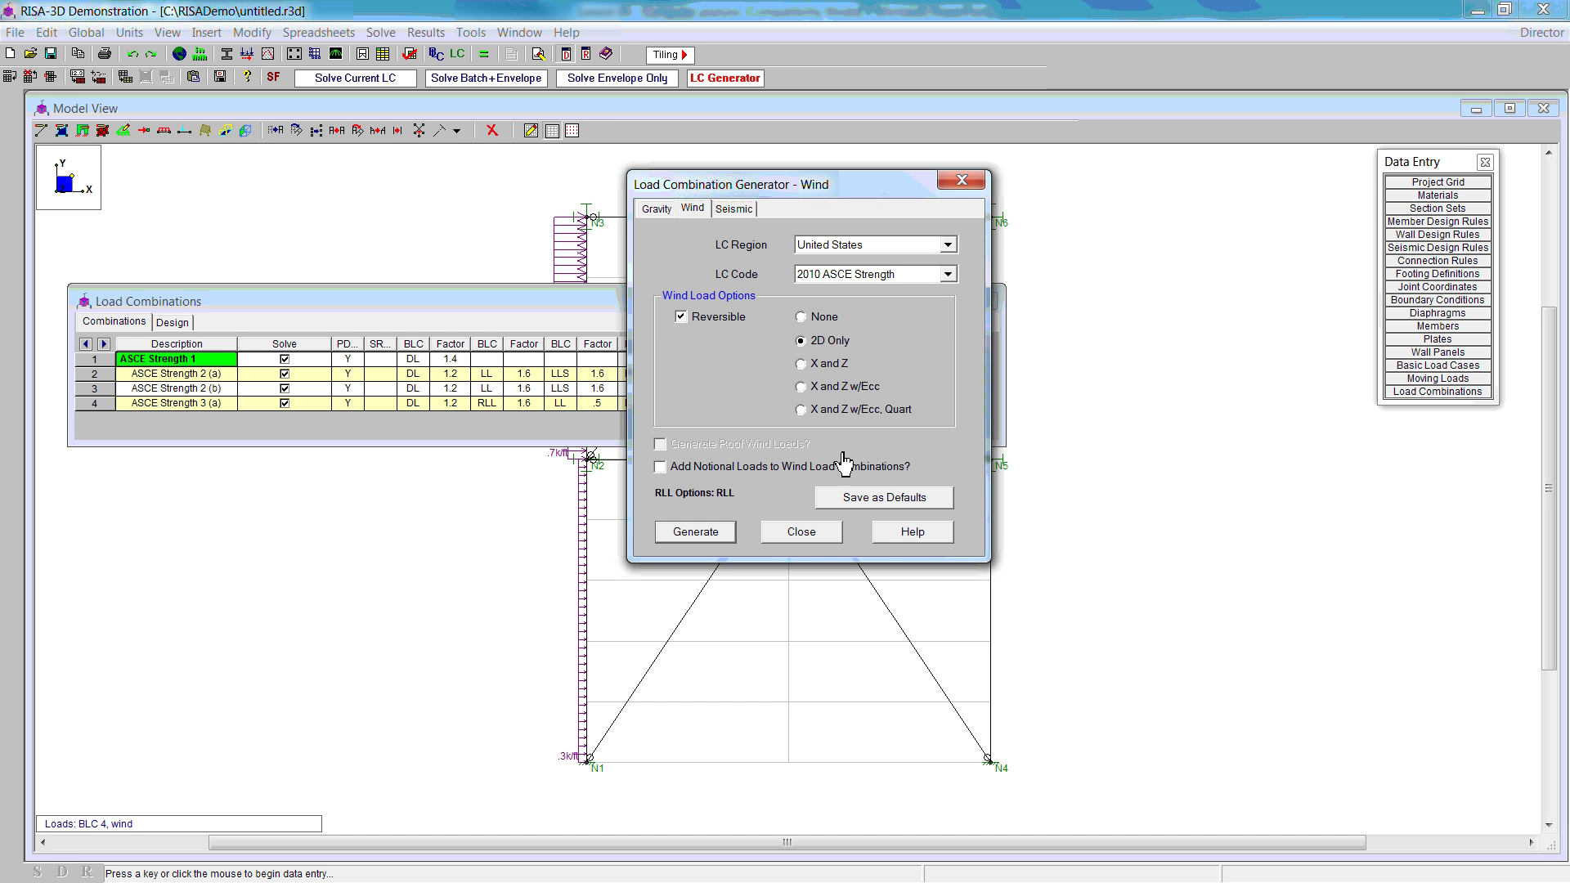
{"action": "left_click", "coordinate": [711, 537]}
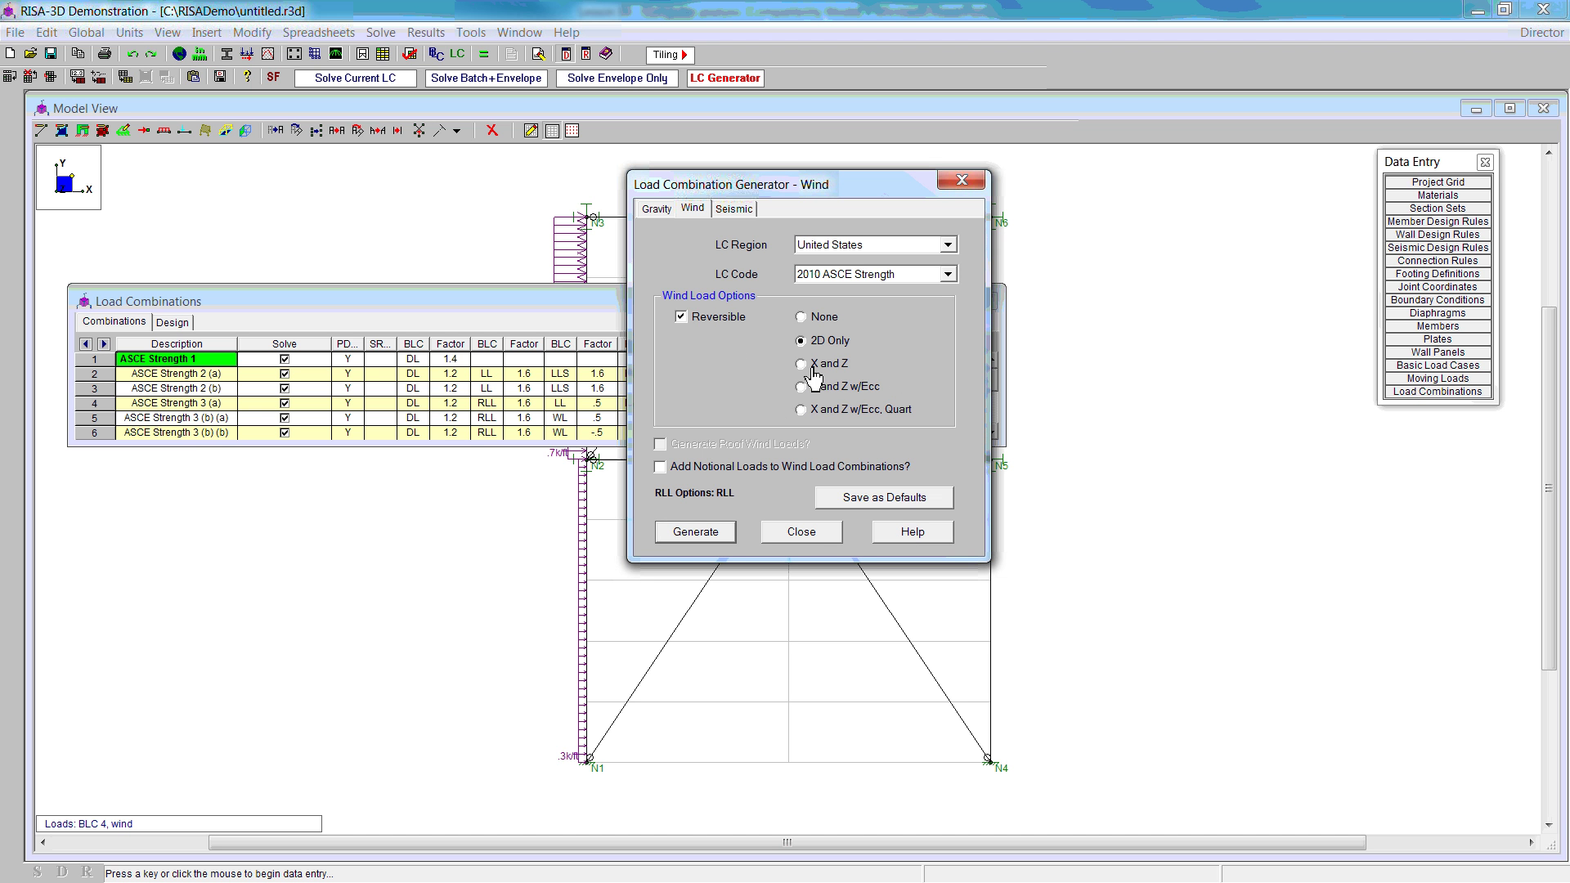
Step: Generate reversible 2D-only seismic combinations and enlarge the table to review all 18 rows
{"action": "left_click", "coordinate": [734, 209]}
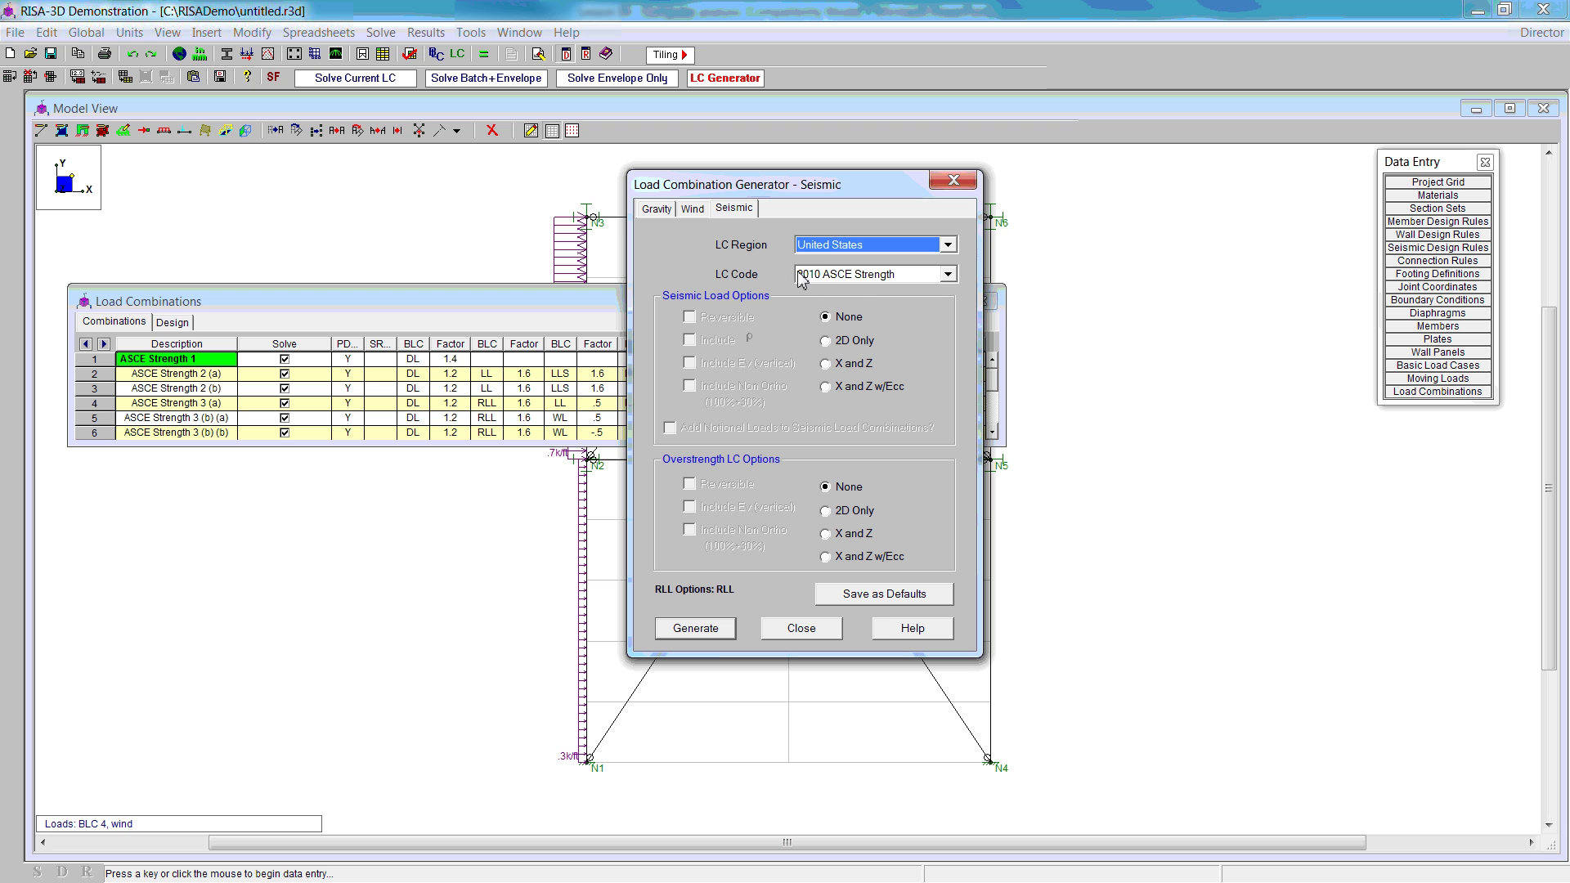
{"action": "left_click", "coordinate": [828, 341]}
{"action": "left_click", "coordinate": [690, 318]}
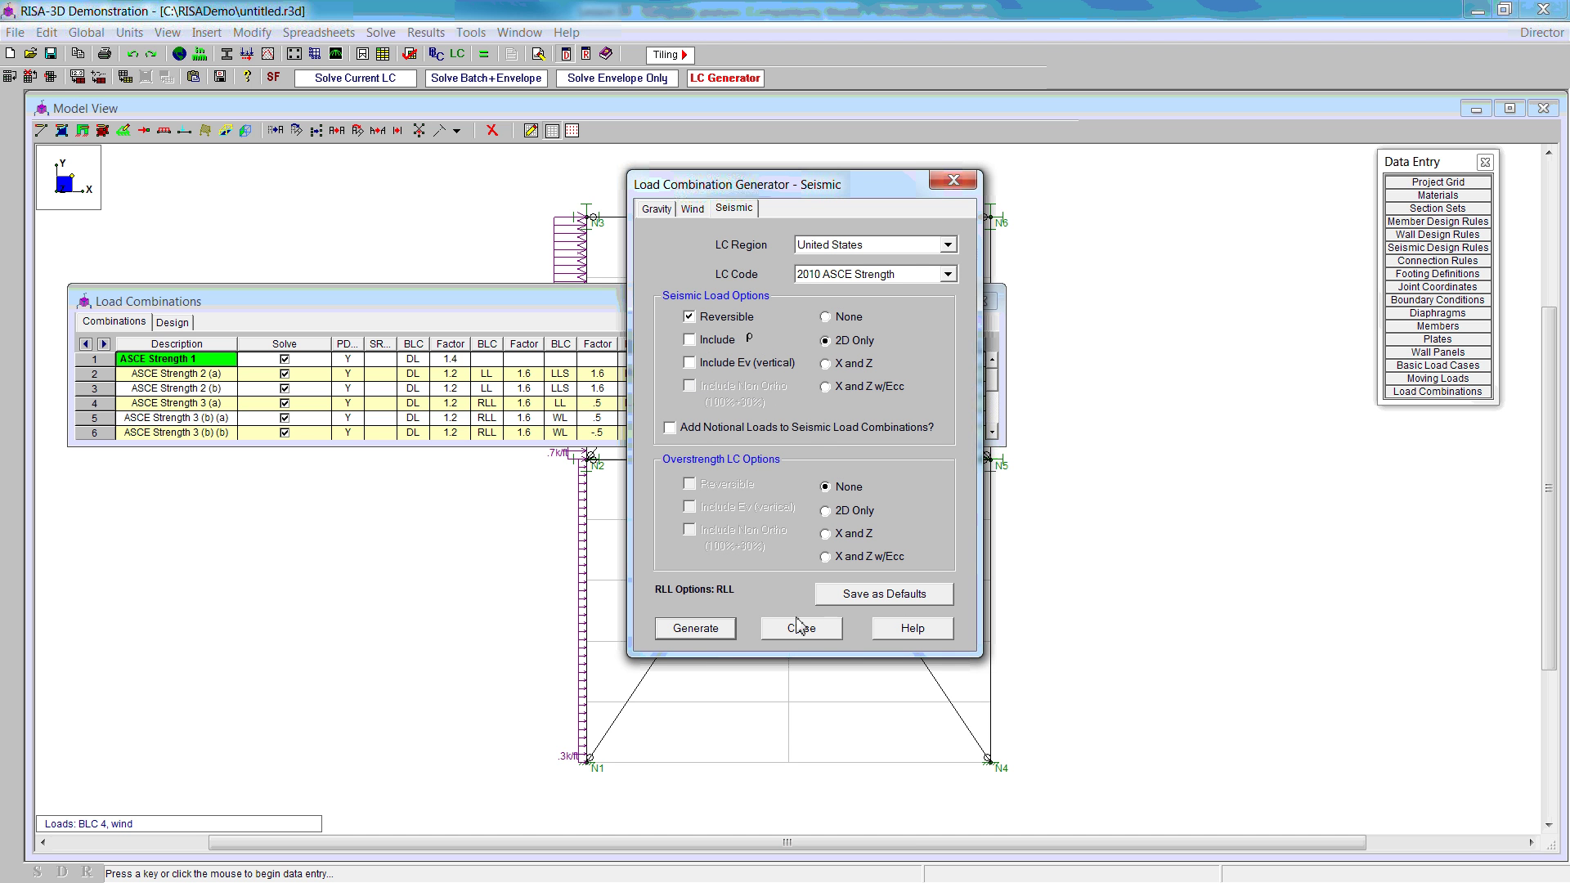
{"action": "left_click", "coordinate": [701, 628]}
{"action": "left_click", "coordinate": [800, 629]}
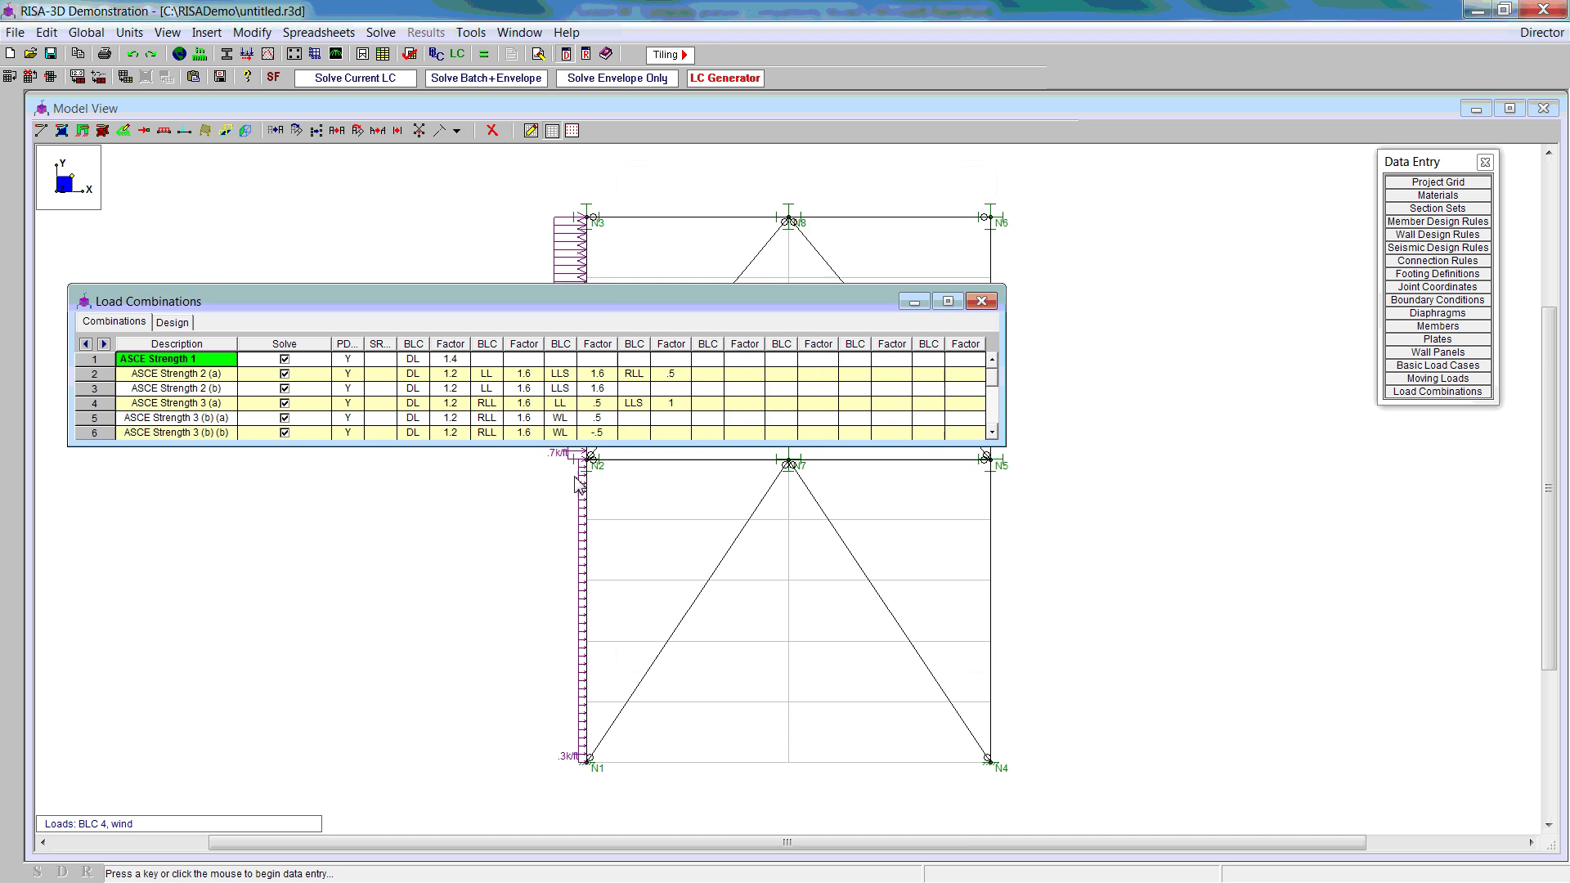
{"action": "left_click_drag", "start_coordinate": [555, 448], "coordinate": [556, 646]}
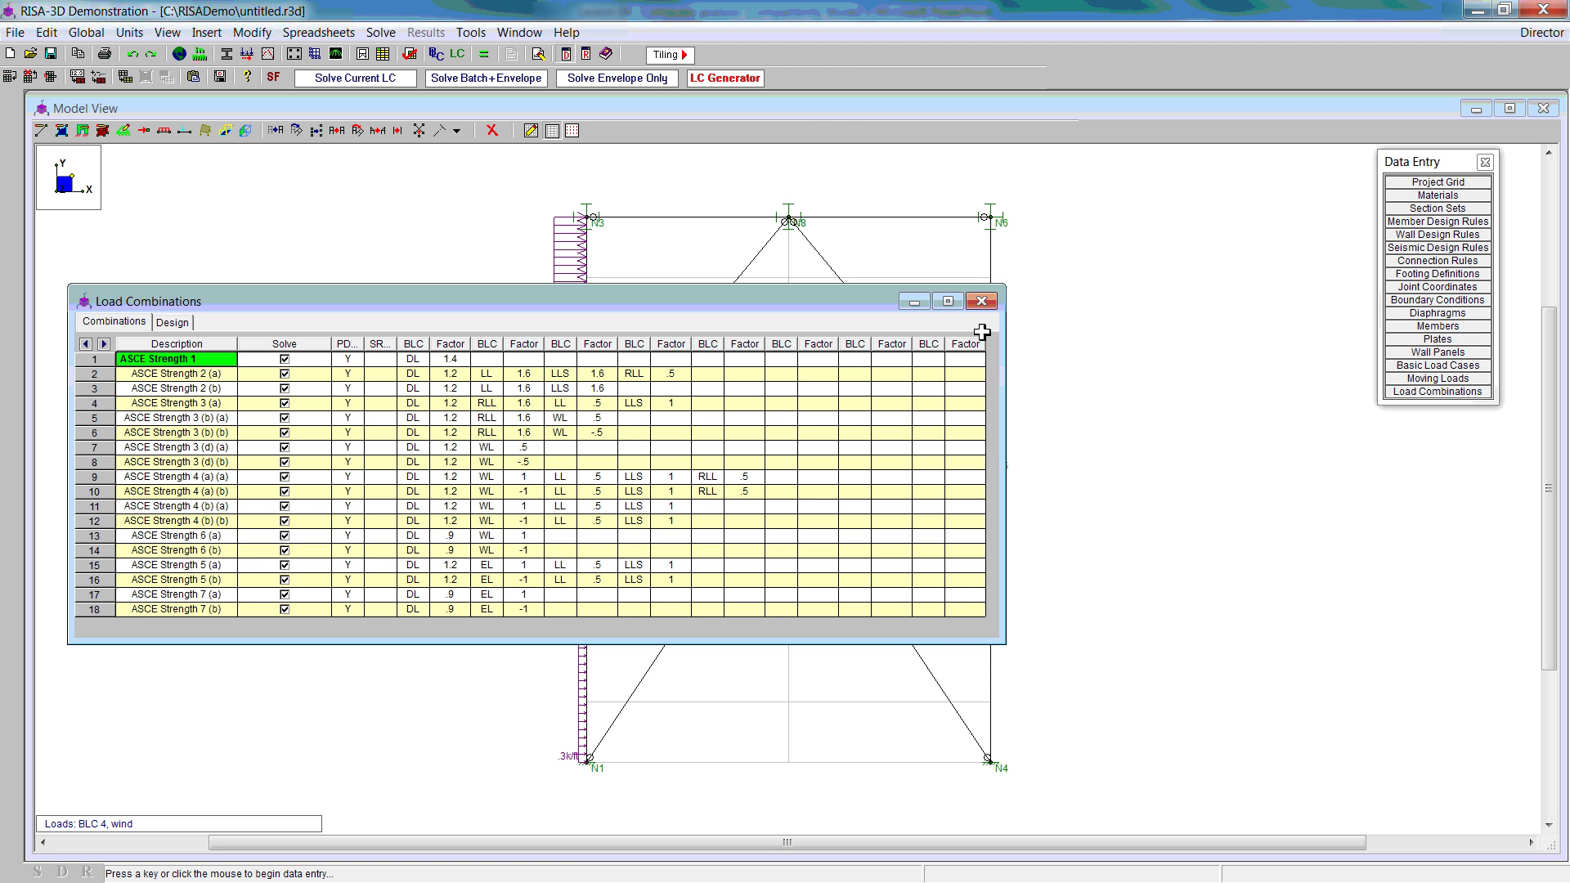
Step: Close the combinations table and solve using Envelope (Only) of Marked Combinations
{"action": "left_click", "coordinate": [984, 303]}
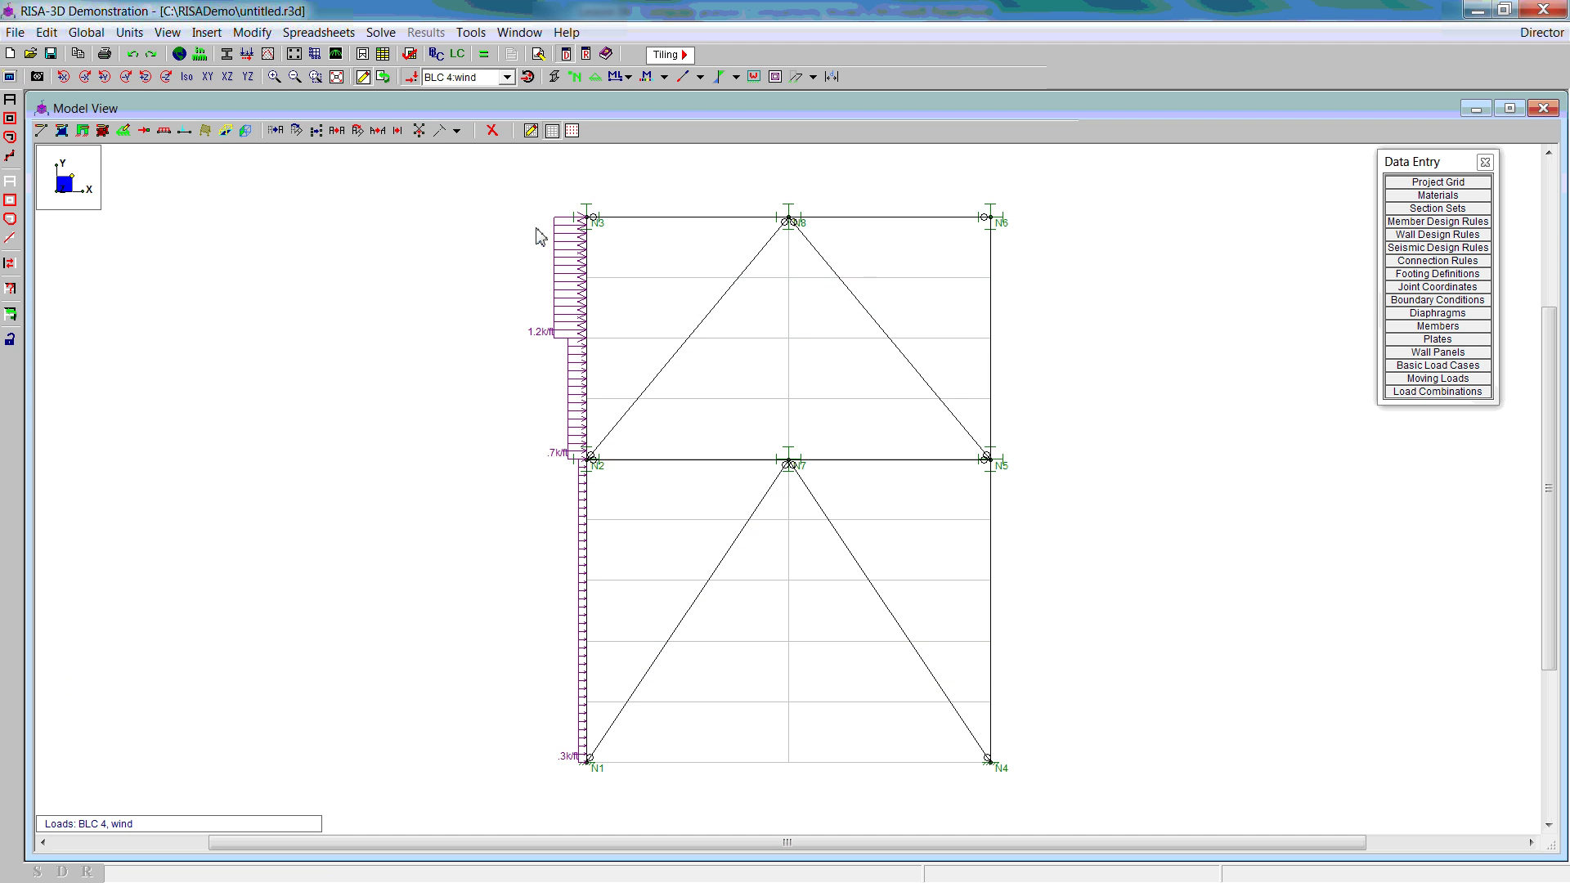
{"action": "left_click", "coordinate": [484, 55]}
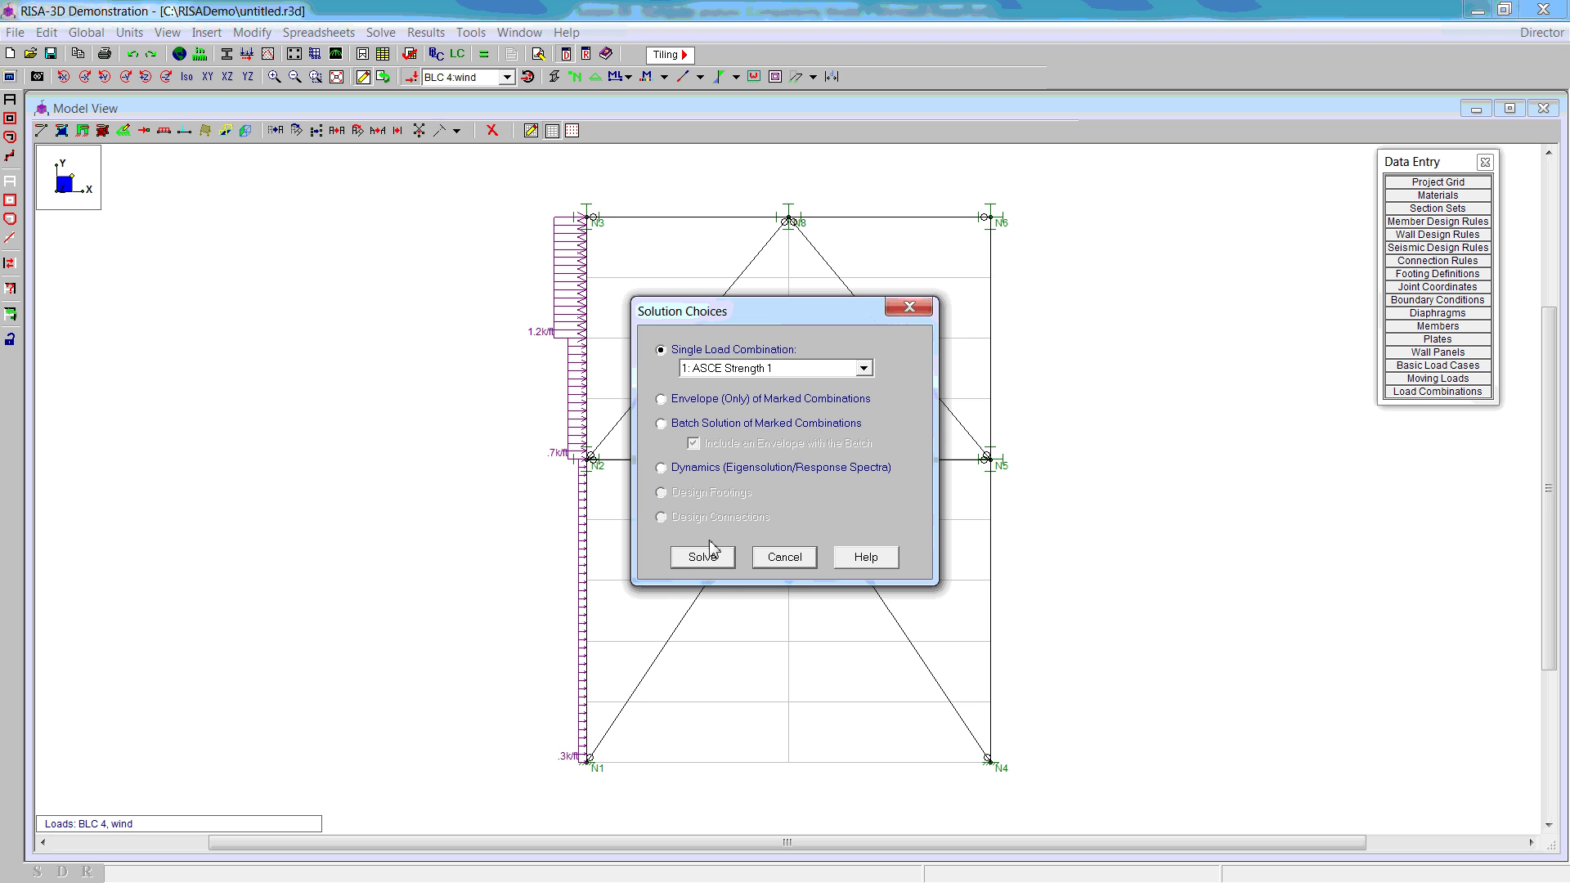
{"action": "left_click", "coordinate": [661, 399]}
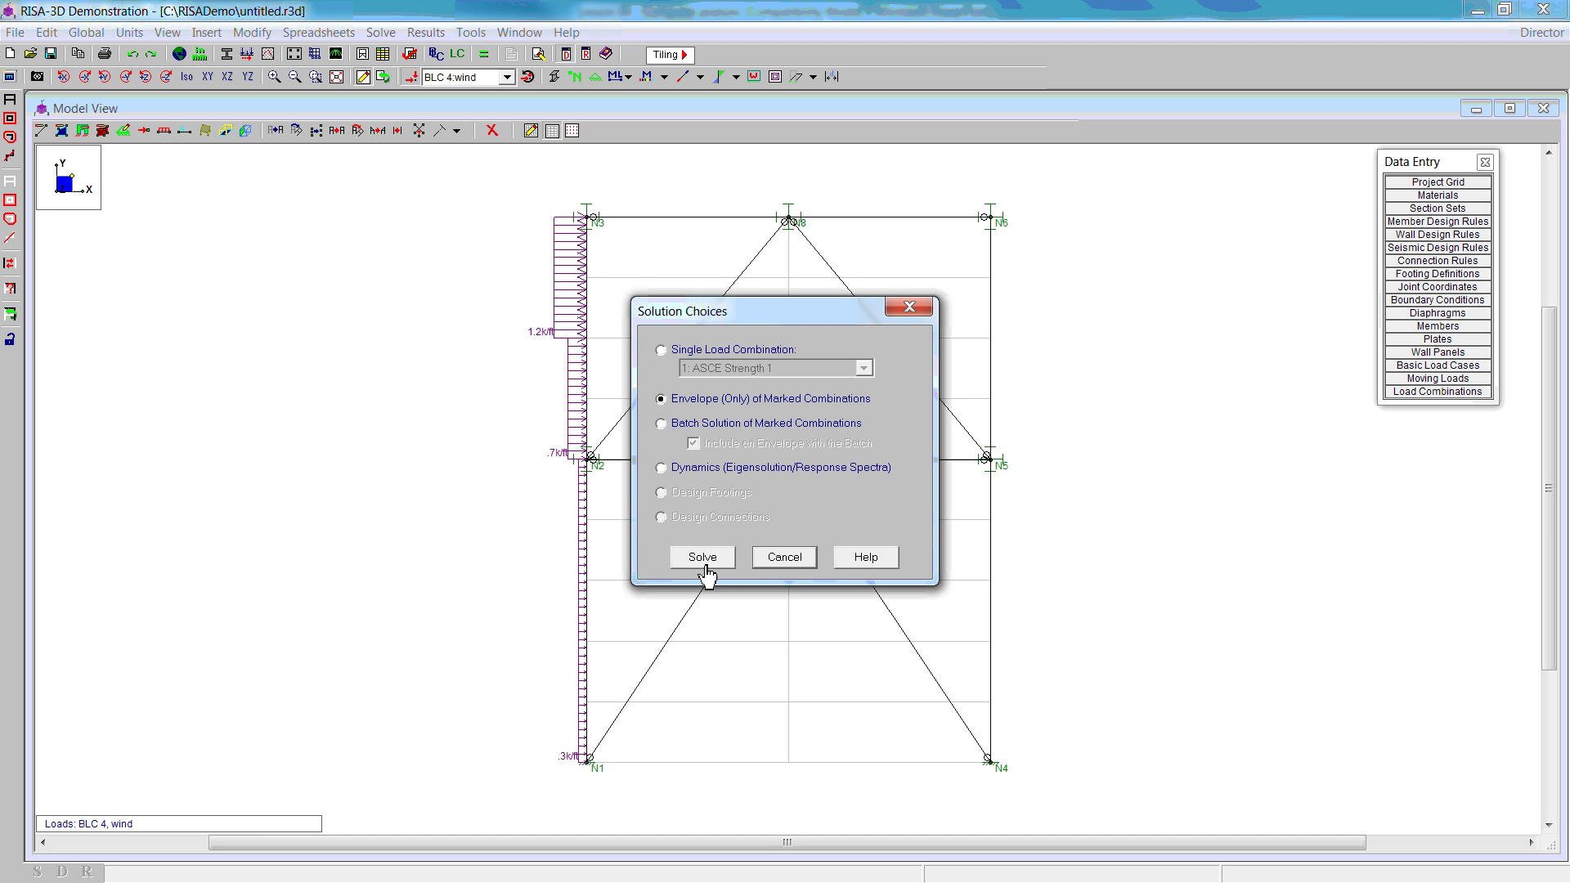
{"action": "left_click", "coordinate": [705, 567]}
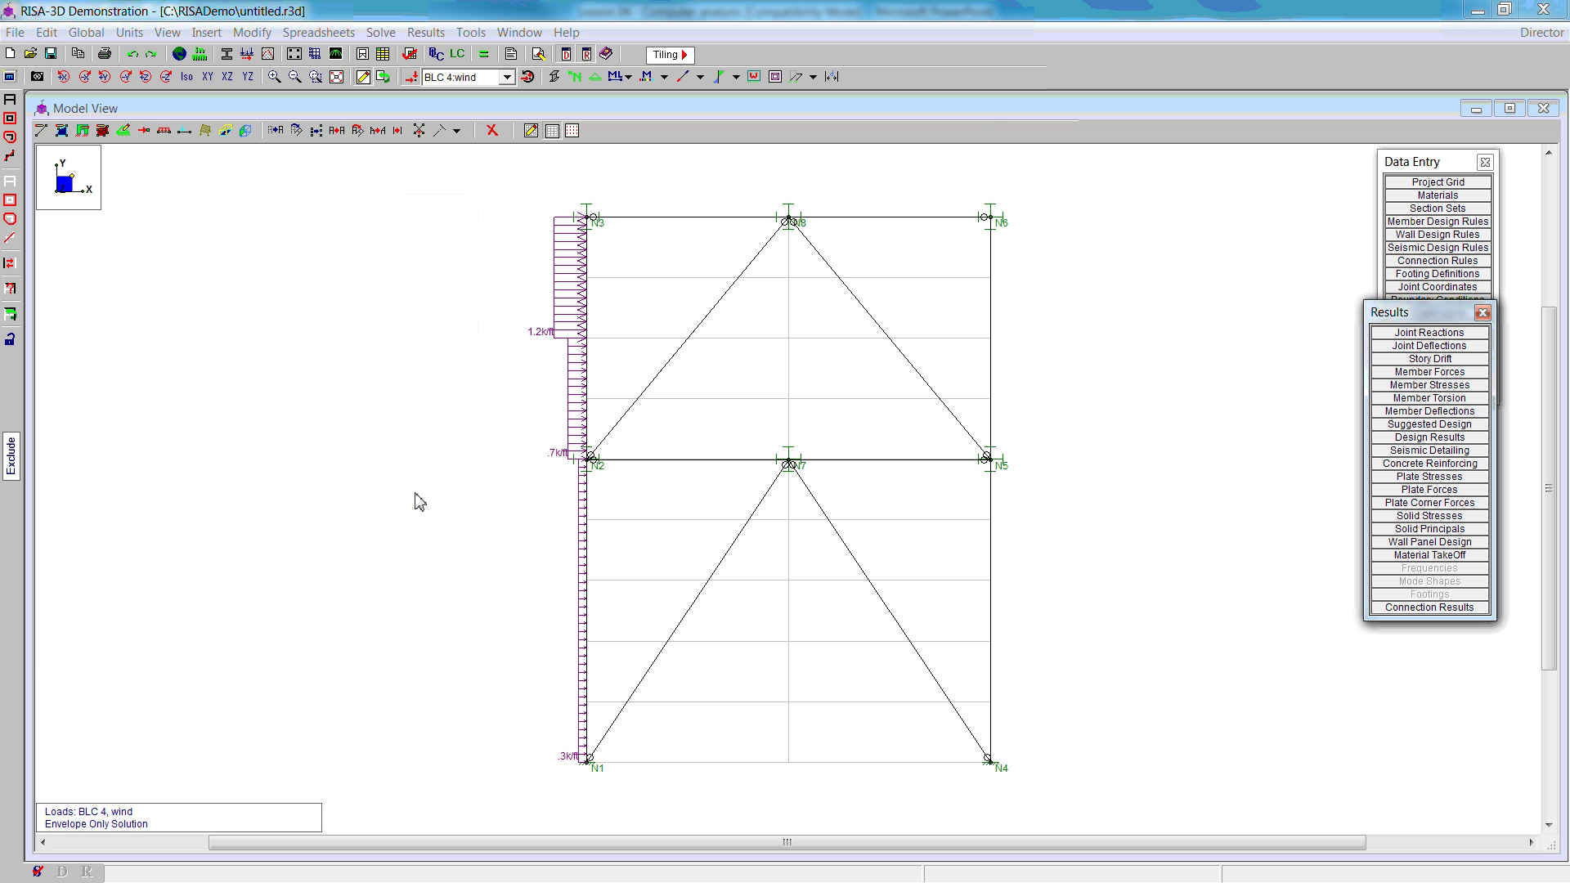
Step: Display z-z bending moment diagrams with magnitudes on the members
{"action": "left_click", "coordinate": [10, 76]}
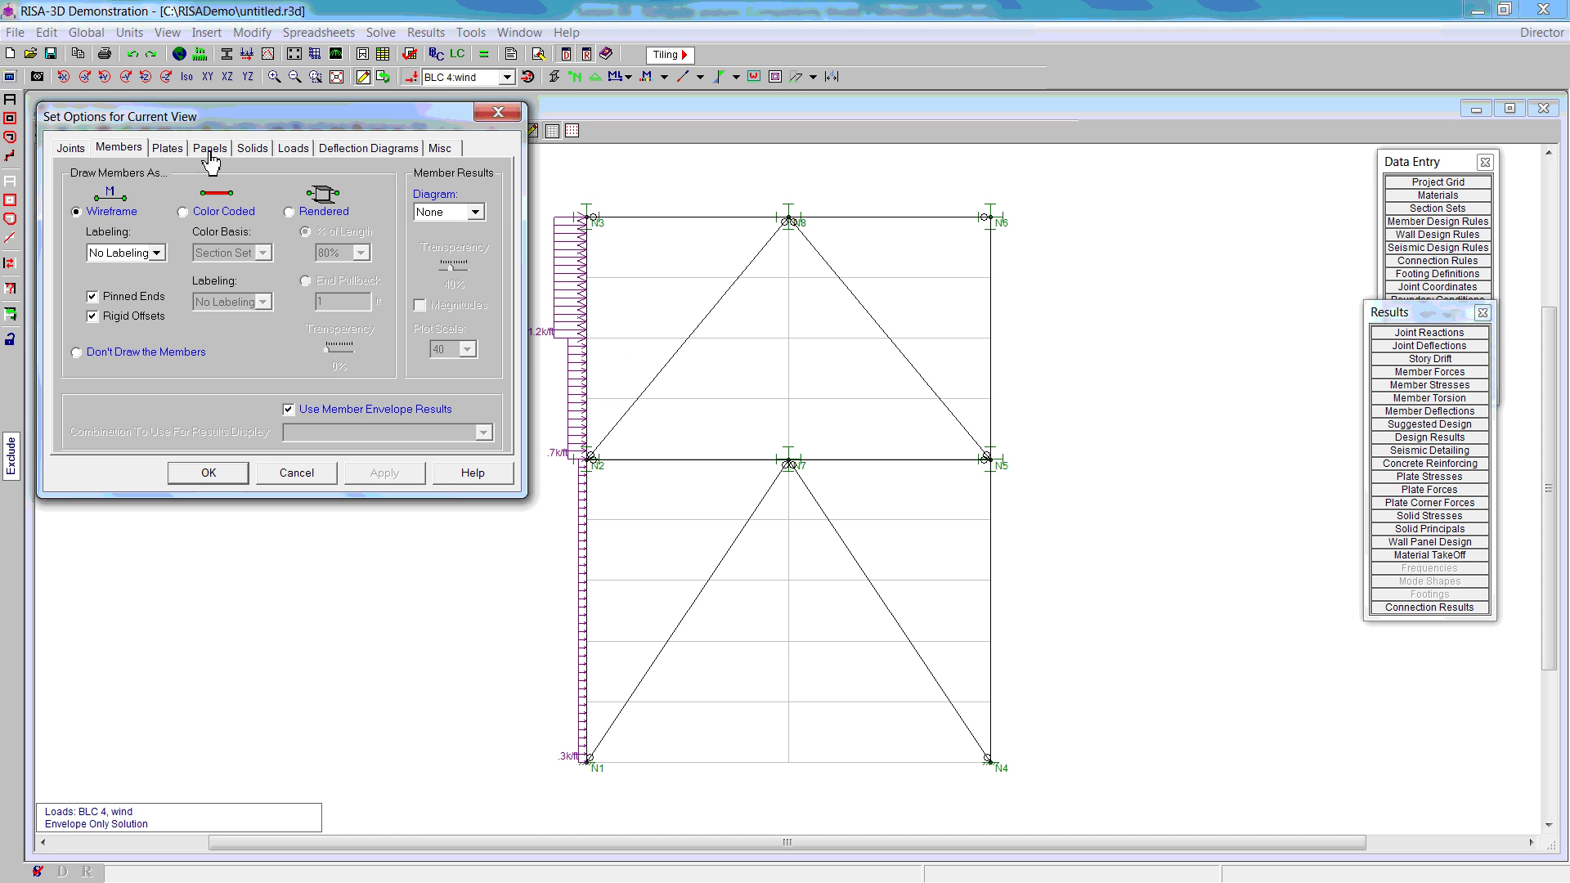
{"action": "left_click", "coordinate": [475, 212]}
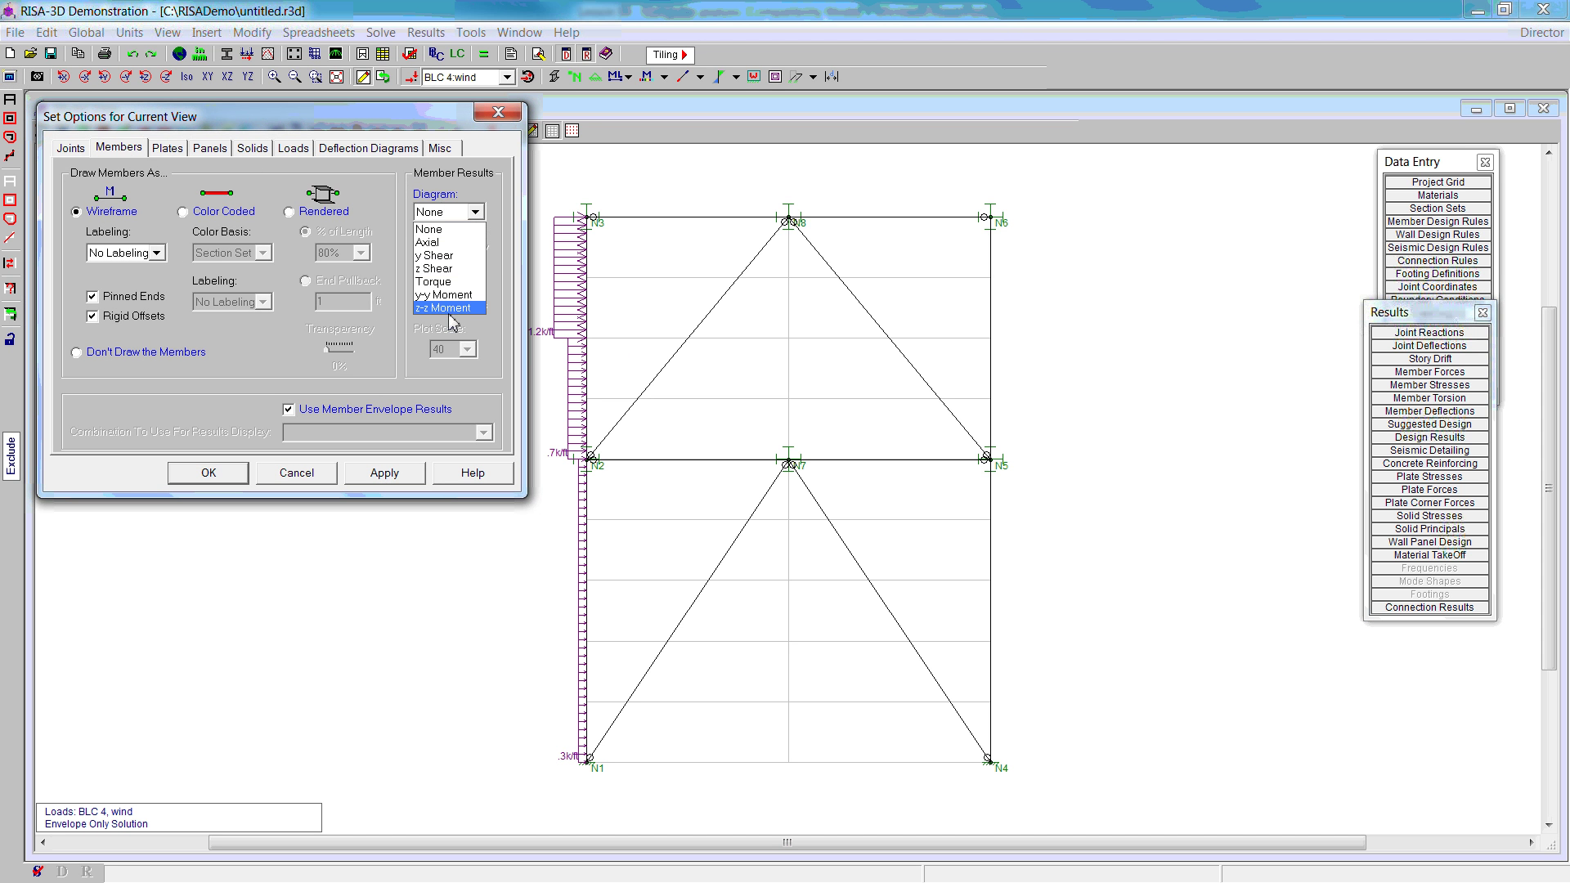
{"action": "left_click", "coordinate": [456, 317]}
{"action": "left_click", "coordinate": [420, 305]}
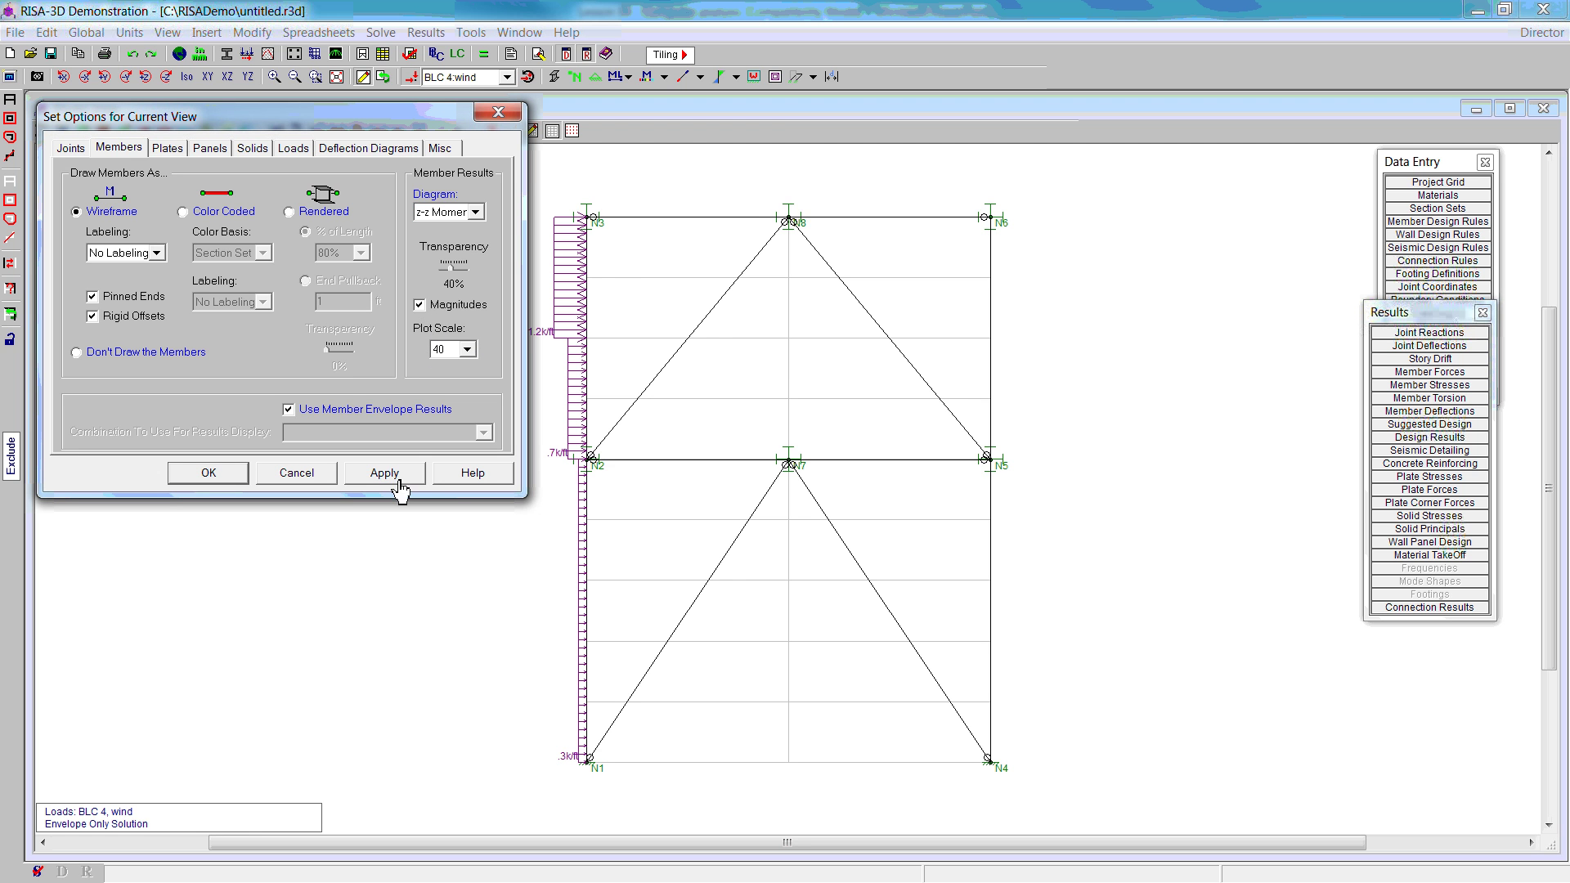
{"action": "left_click", "coordinate": [397, 473]}
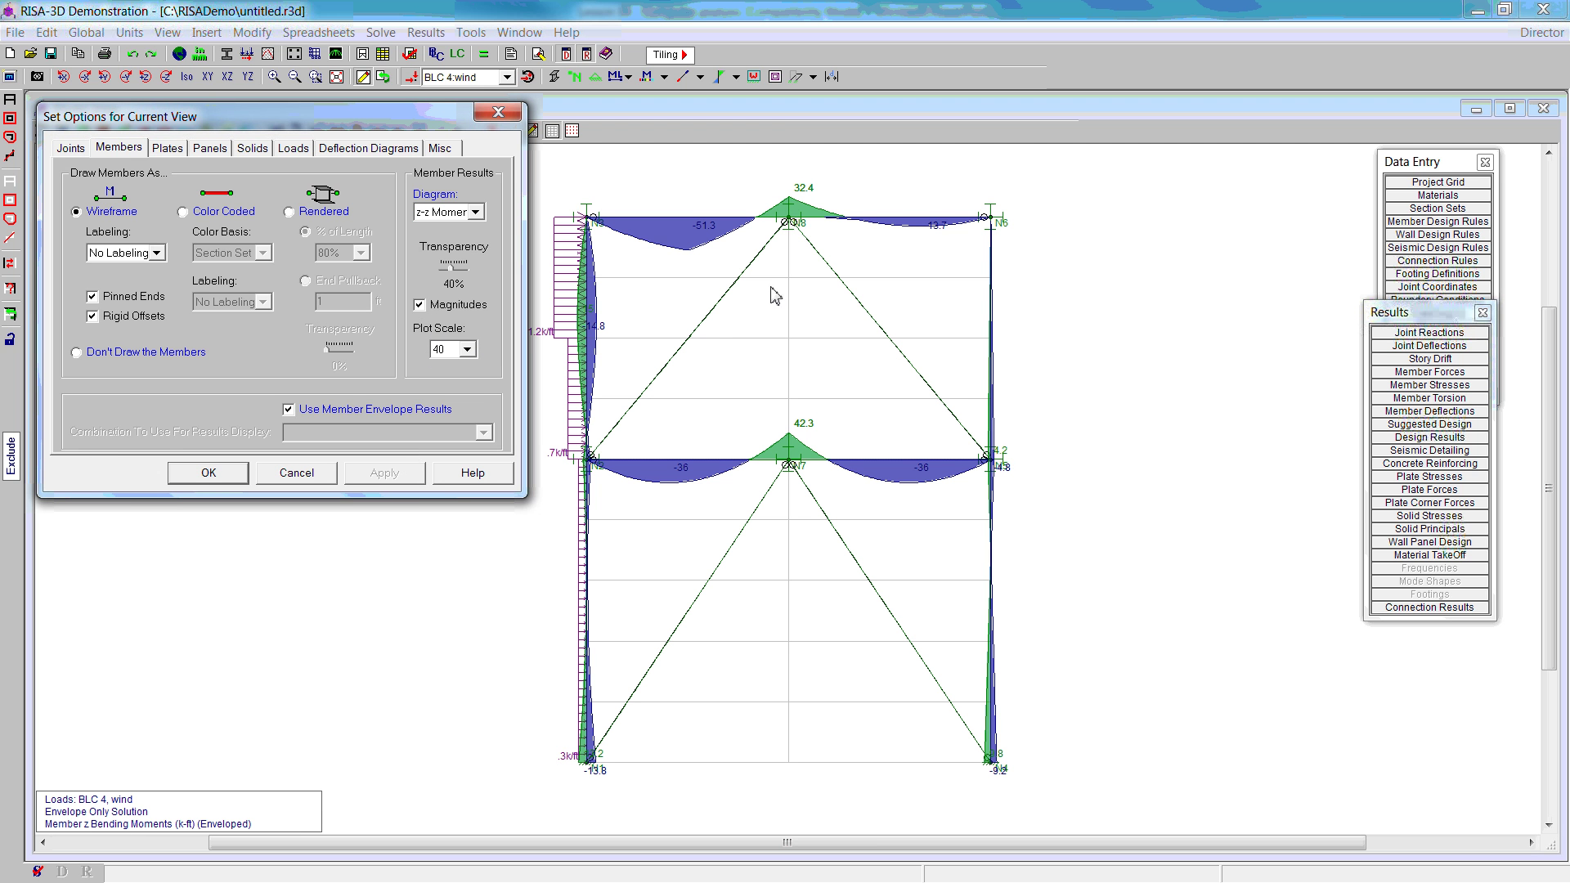
Step: Label every member with its section shape
{"action": "left_click", "coordinate": [155, 254]}
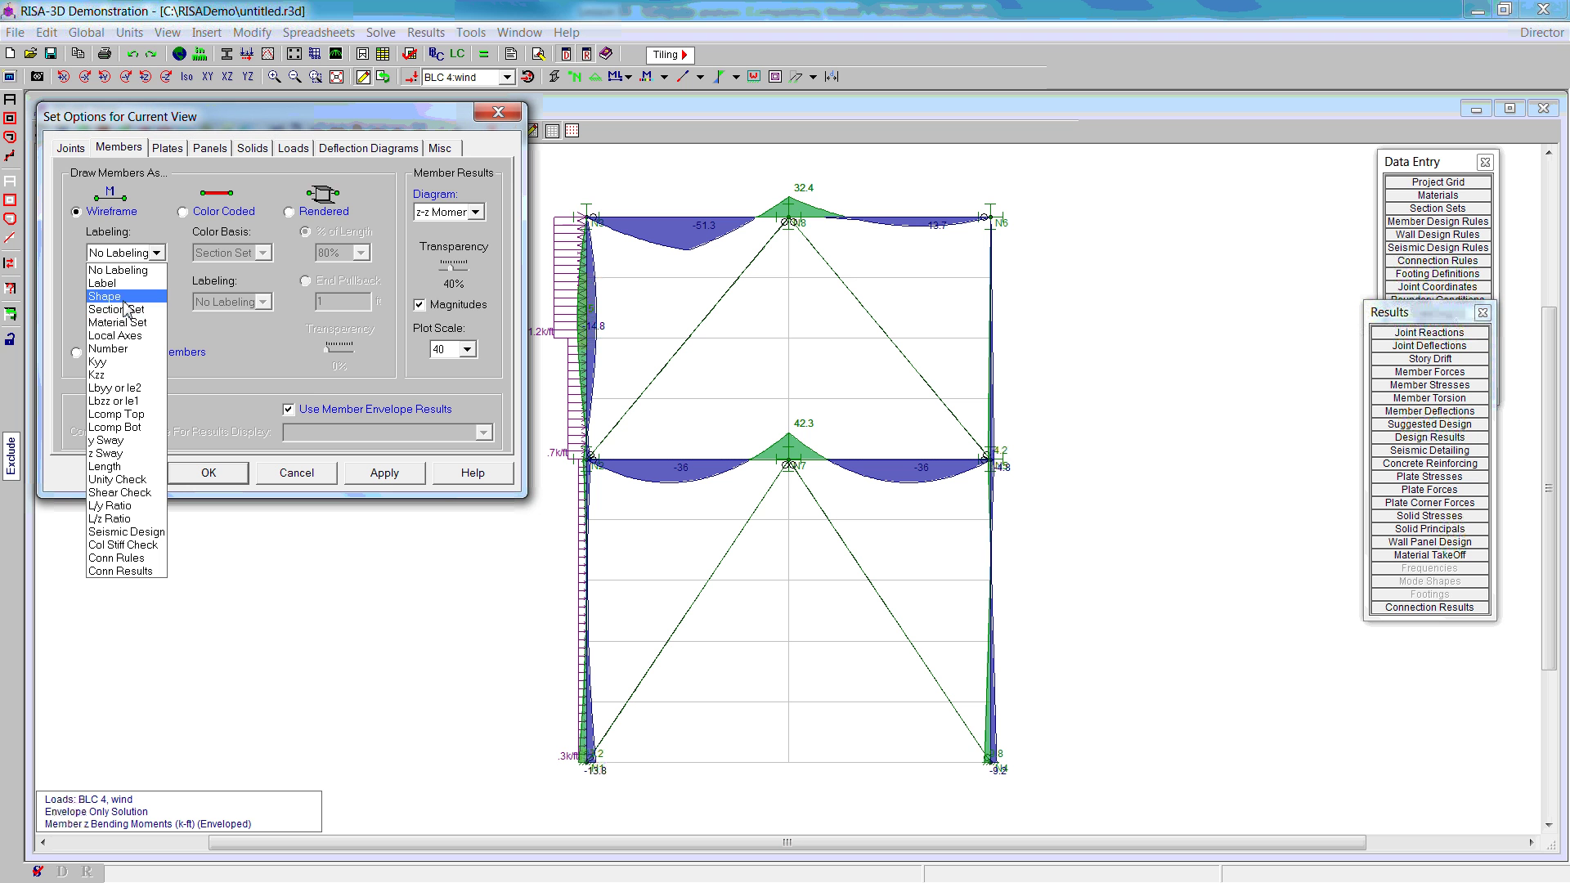
{"action": "left_click", "coordinate": [114, 297]}
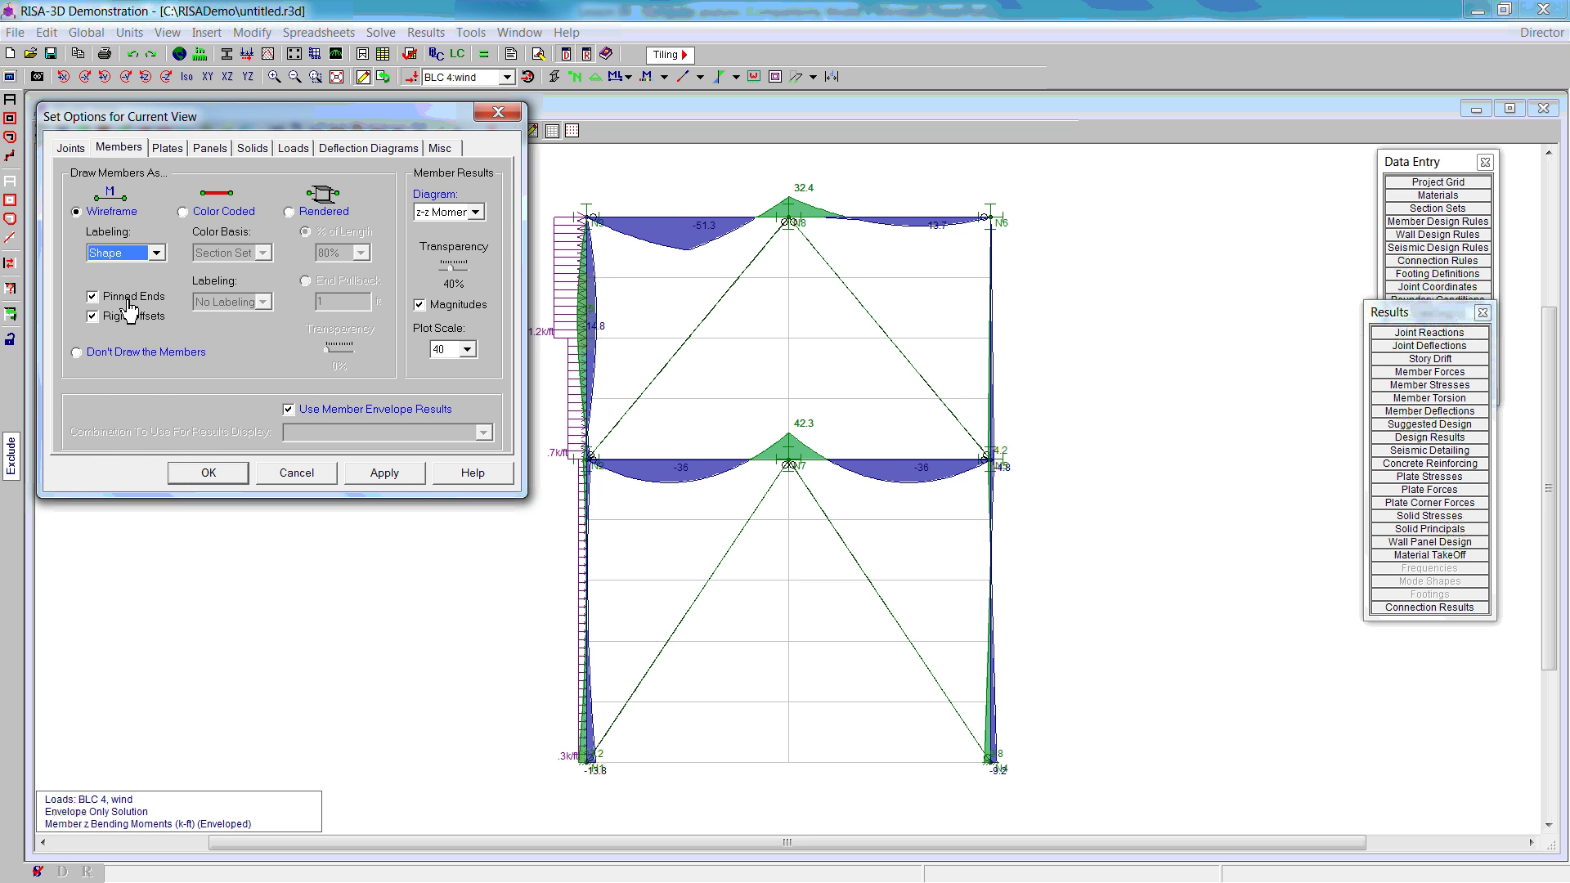
{"action": "left_click", "coordinate": [386, 479]}
{"action": "left_click", "coordinate": [205, 474]}
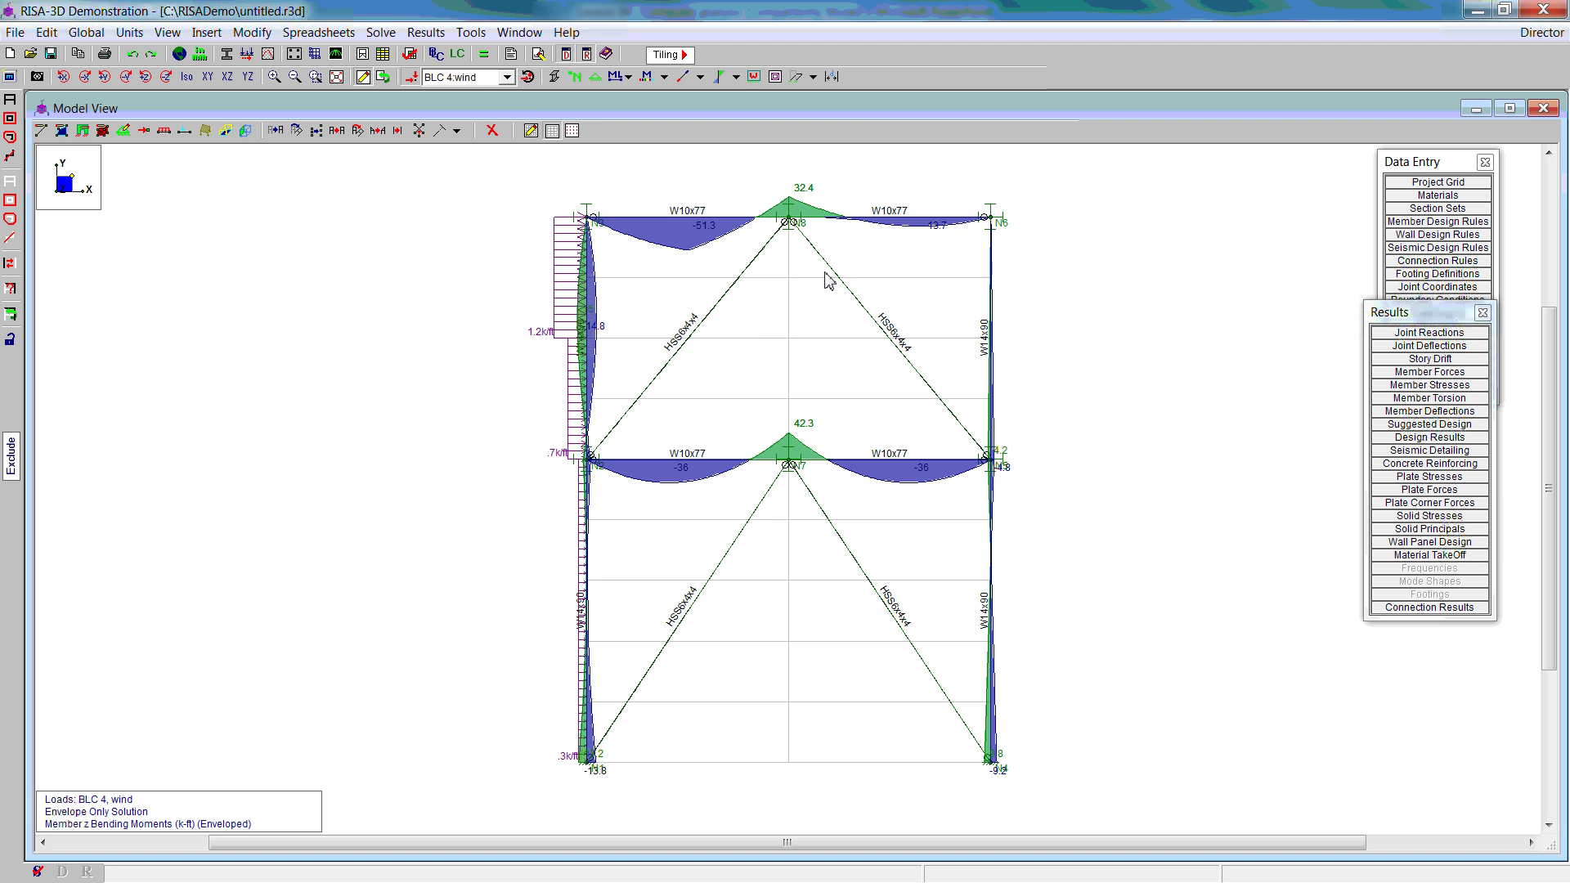
Step: Re-solve the model with the suggested member shapes, excluding masonry and wood walls from the resize
{"action": "left_click", "coordinate": [1444, 425]}
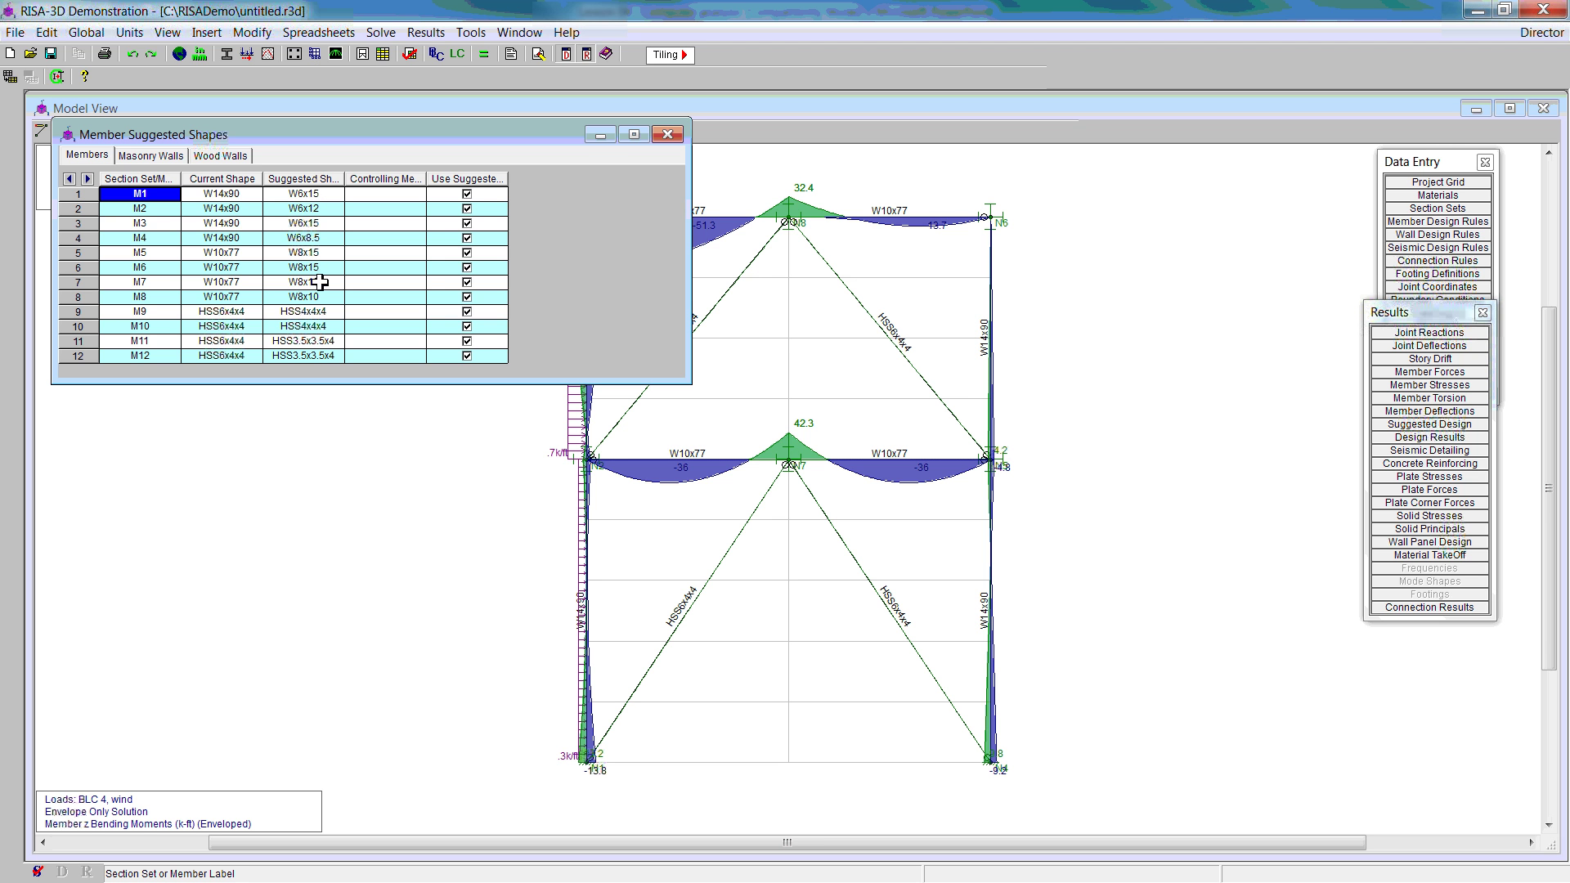
{"action": "right_click", "coordinate": [430, 242]}
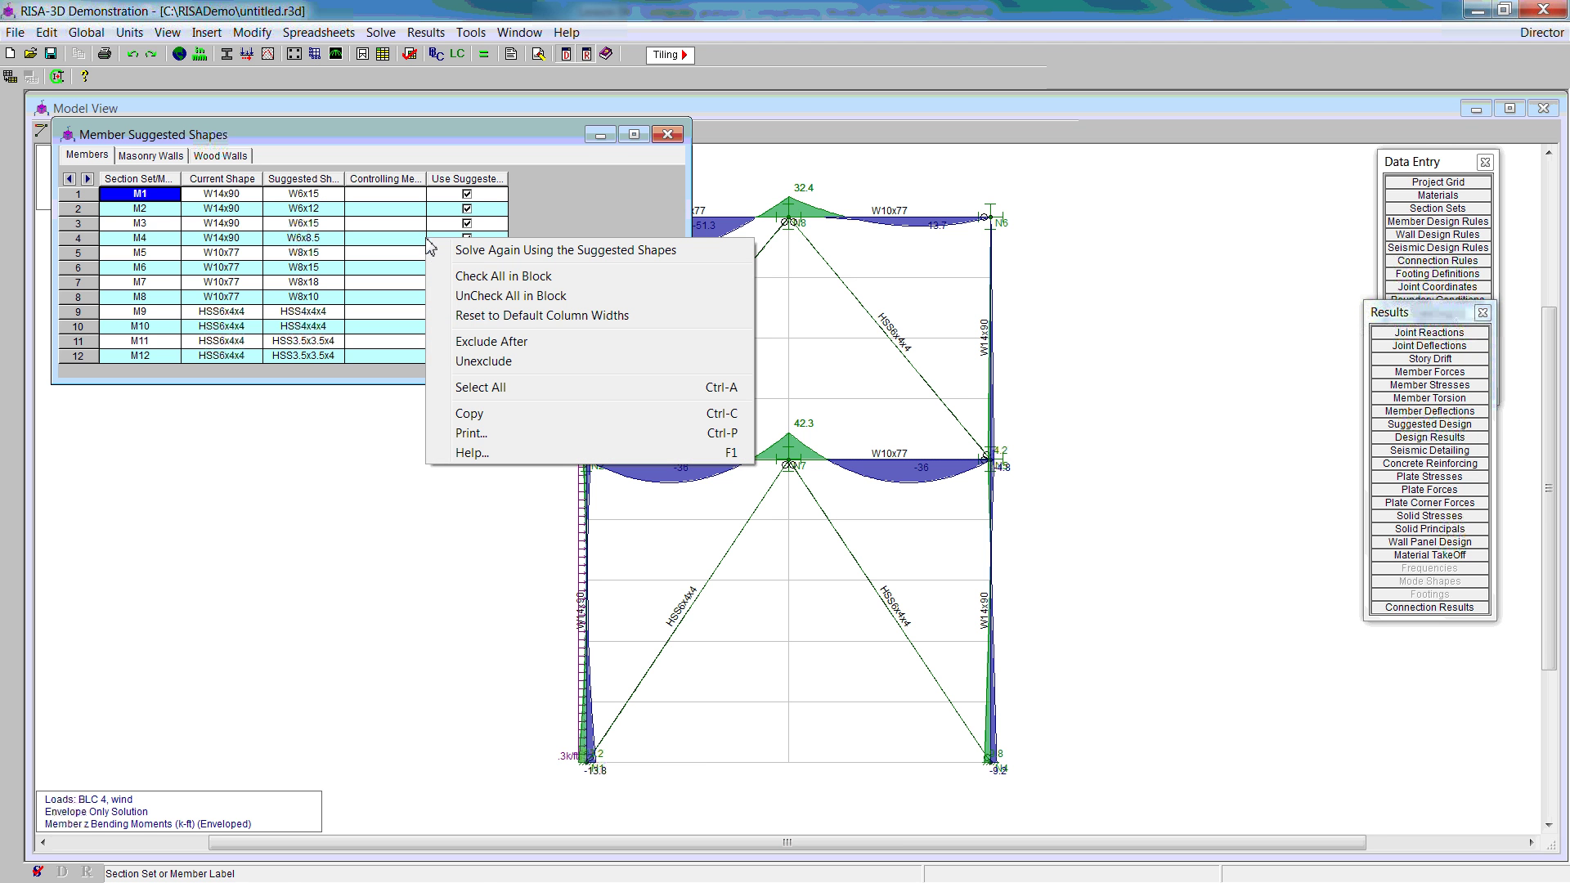
{"action": "left_click", "coordinate": [494, 260]}
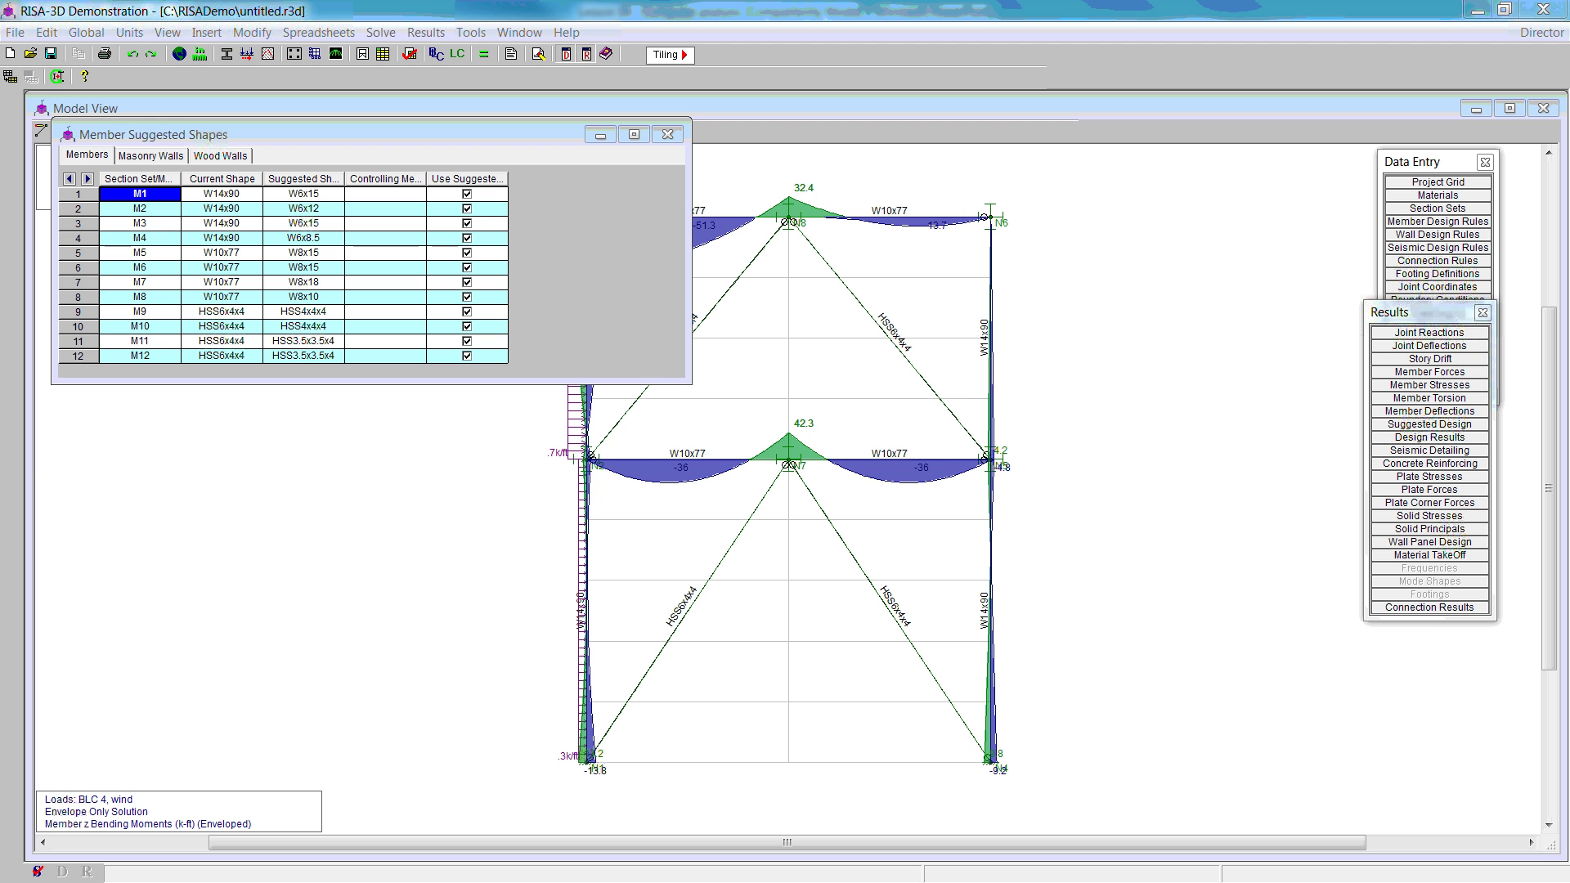
{"action": "left_click_drag", "start_coordinate": [458, 230], "coordinate": [458, 446]}
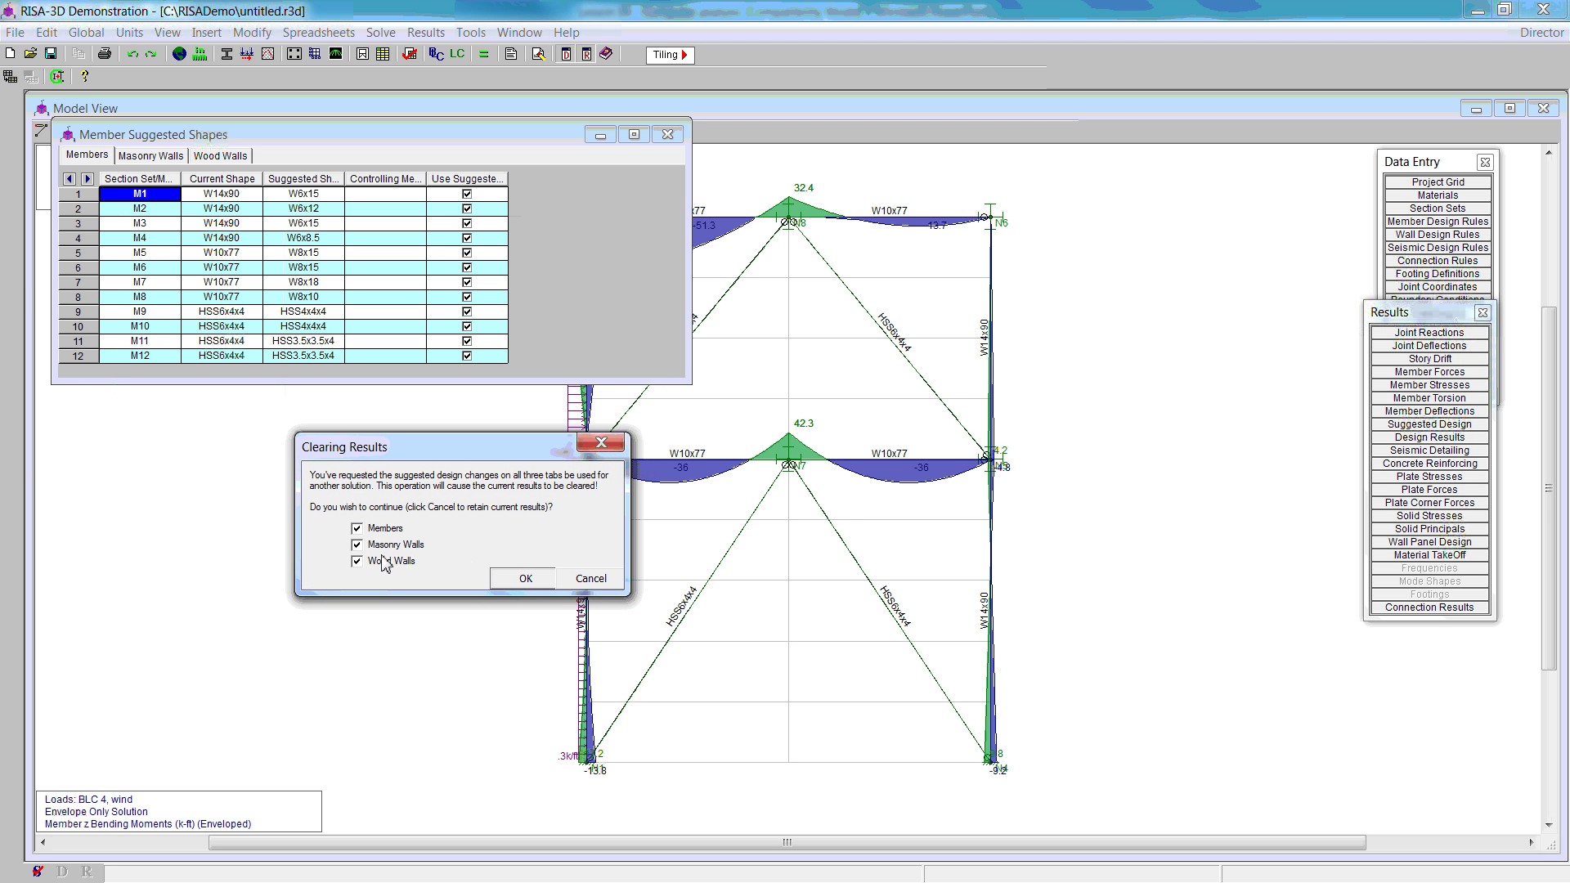
{"action": "left_click", "coordinate": [357, 545]}
{"action": "left_click", "coordinate": [357, 562]}
{"action": "left_click", "coordinate": [525, 578]}
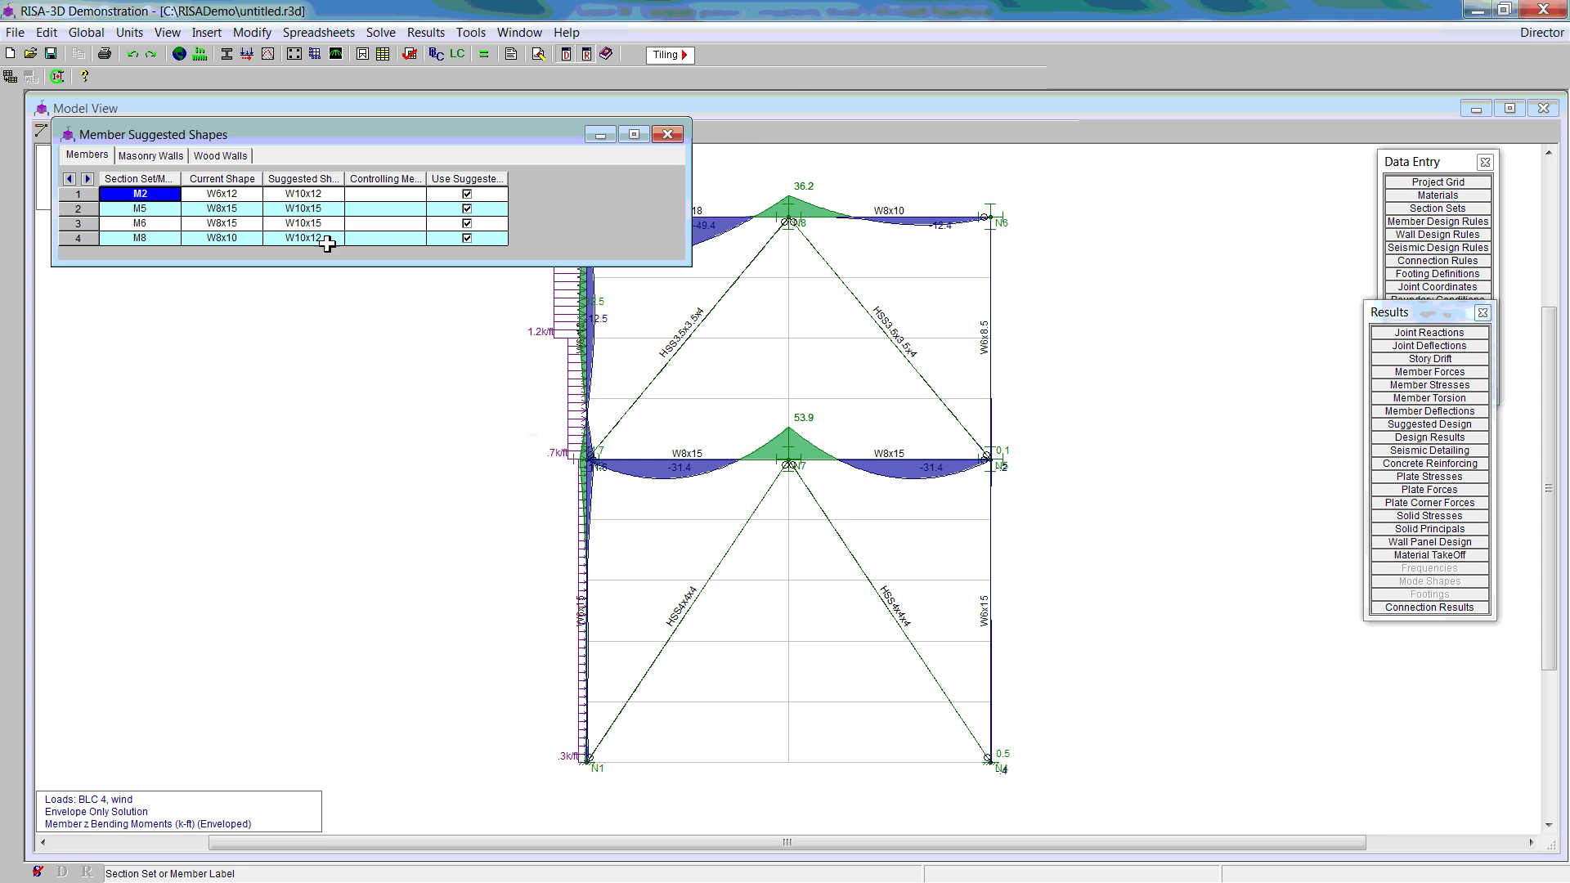
Step: Re-solve again with the new suggested shapes, keeping Members included, so W10x15 floor beams are used
{"action": "right_click", "coordinate": [508, 215]}
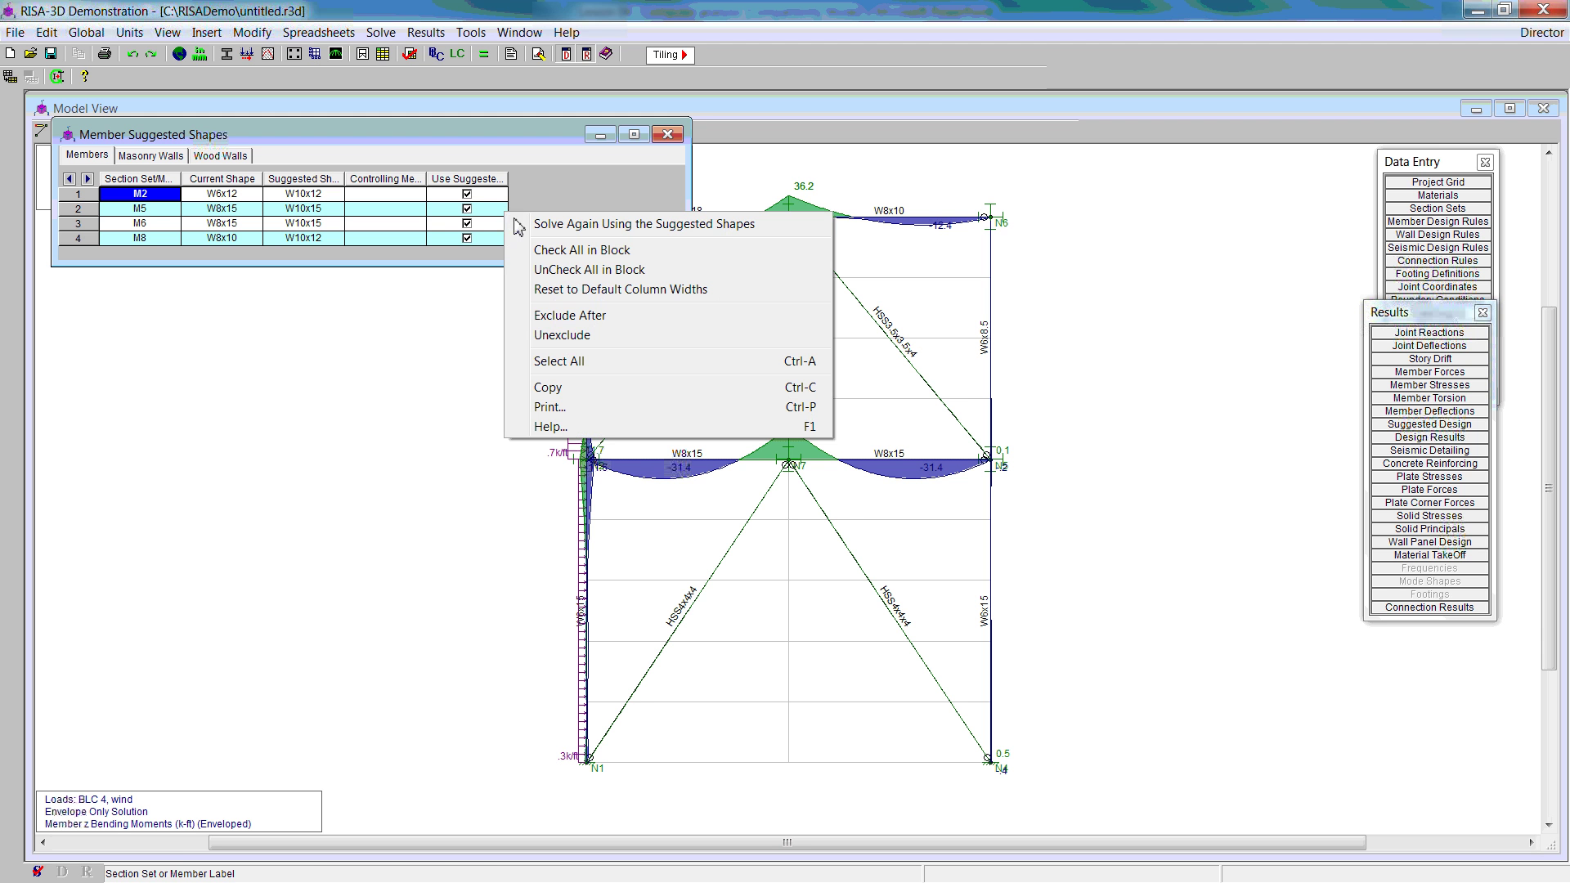
{"action": "left_click", "coordinate": [558, 230]}
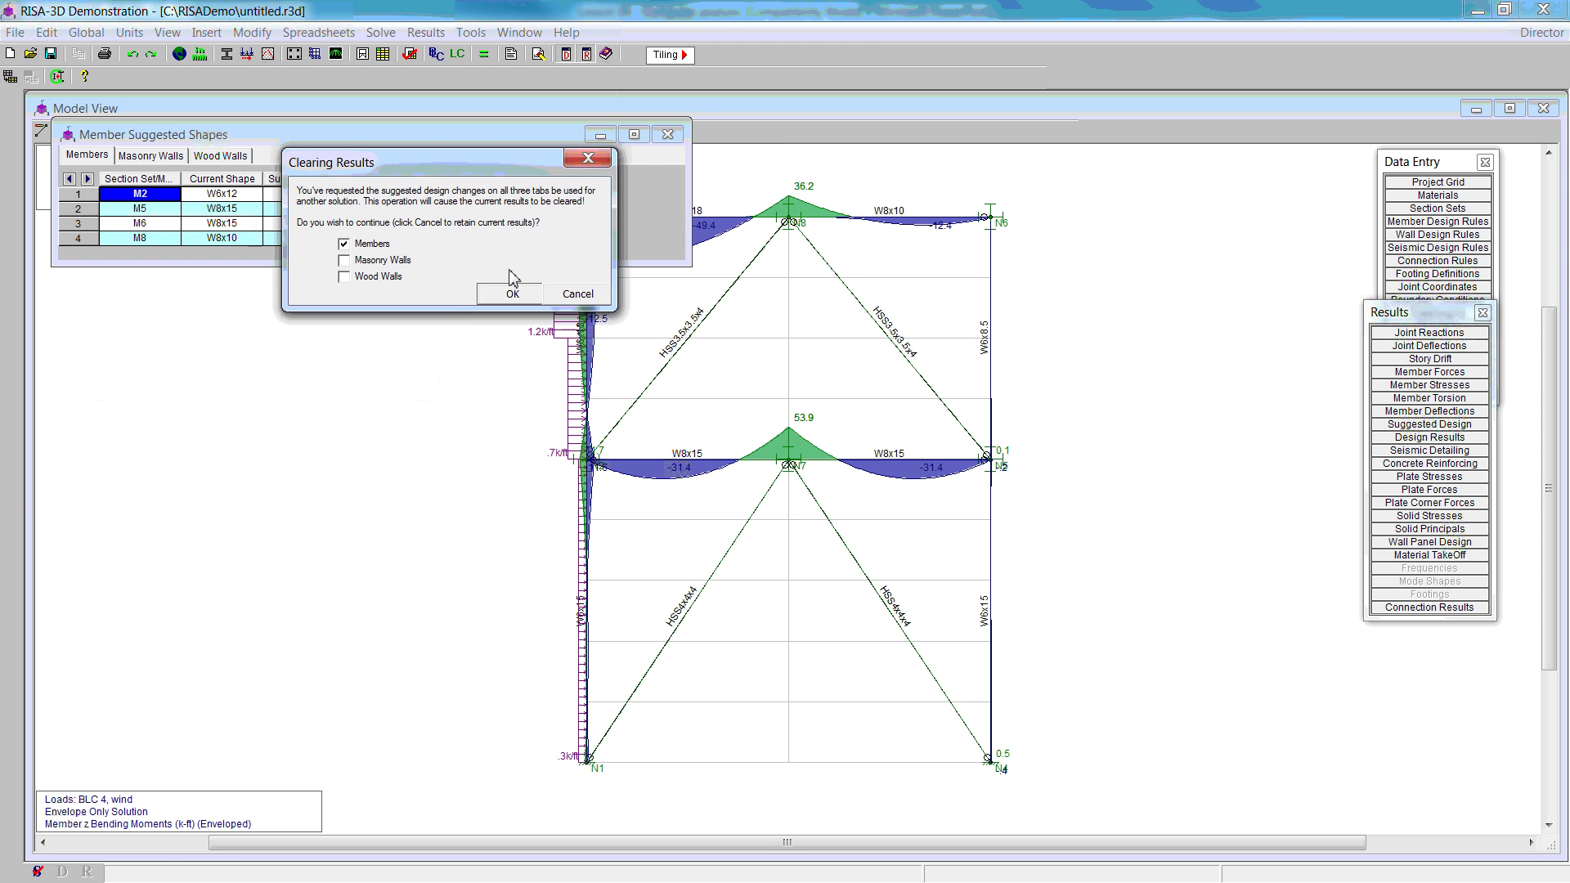
{"action": "left_click", "coordinate": [488, 292]}
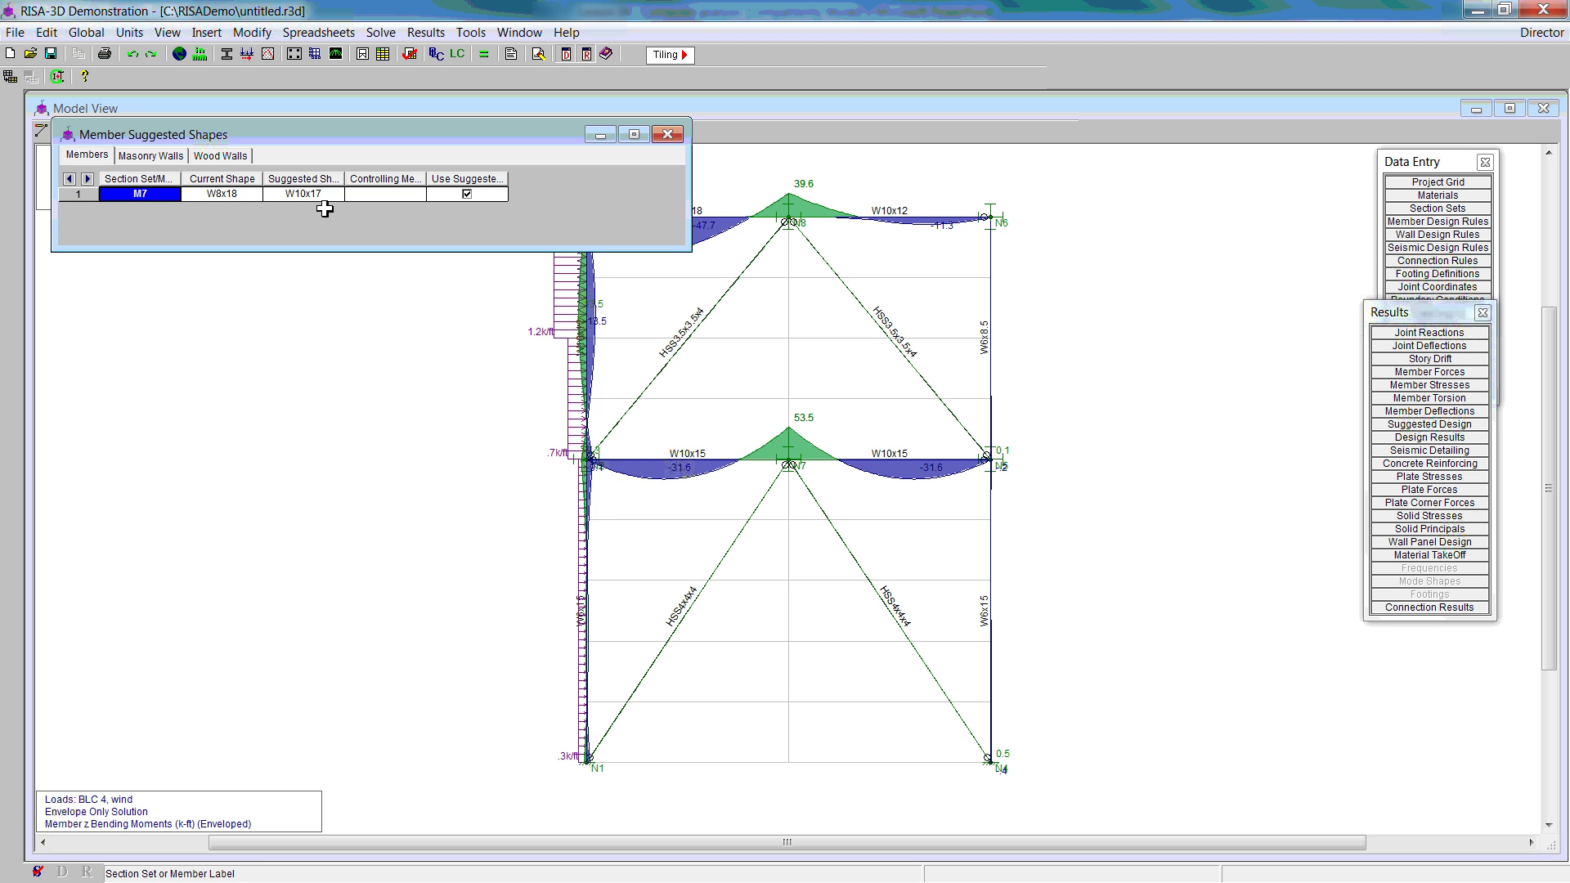
Step: Re-solve once more to make M7 a W10x17 roof beam, then close the Member Suggested Shapes table
{"action": "right_click", "coordinate": [518, 209]}
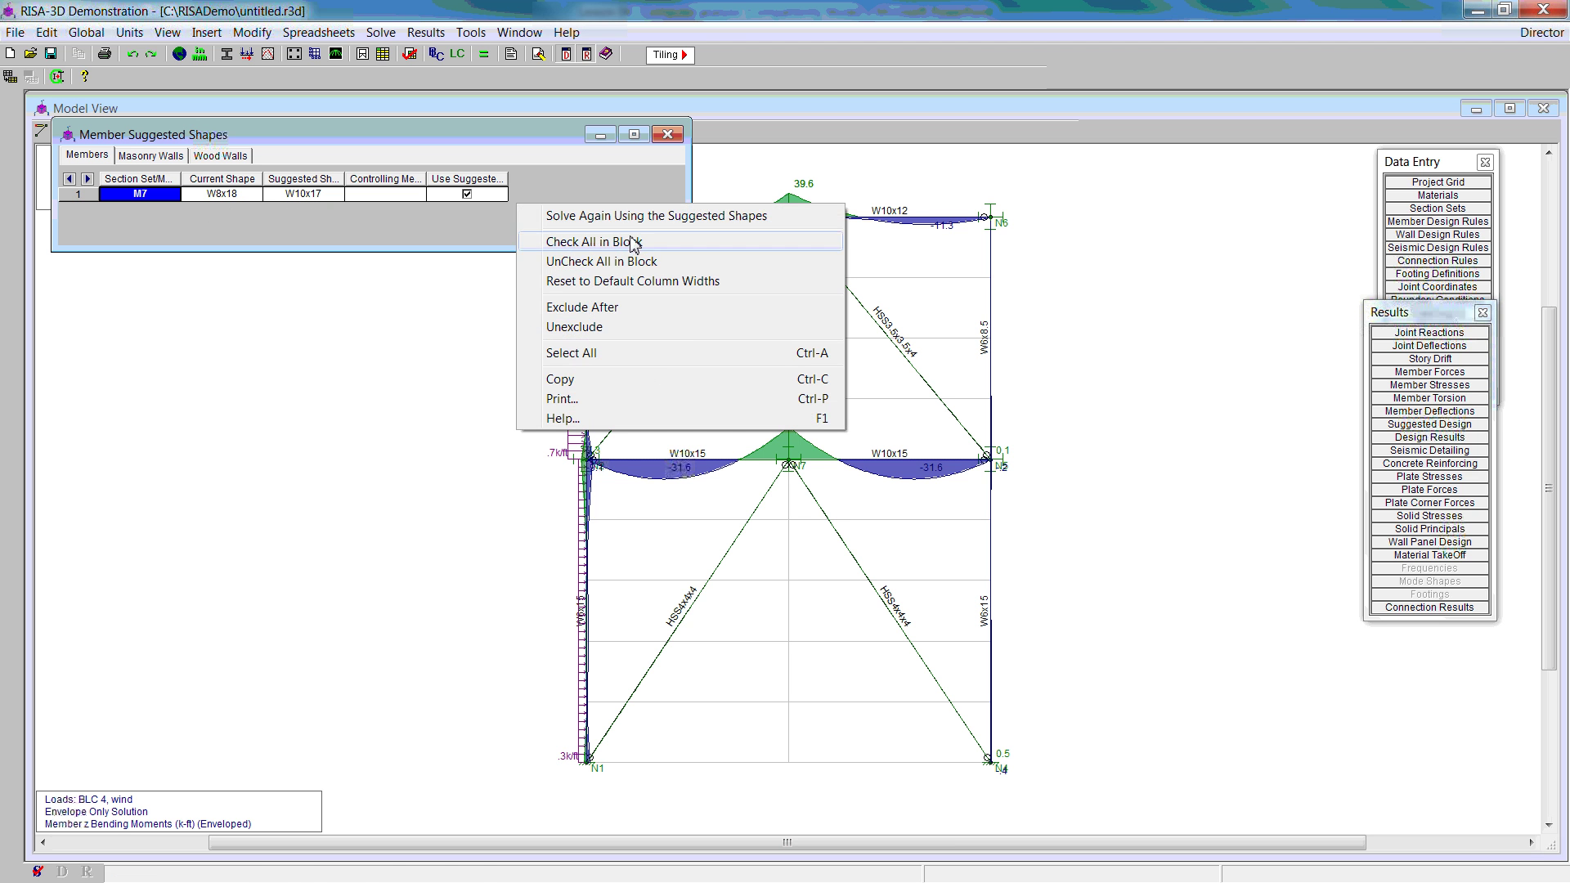
{"action": "left_click", "coordinate": [502, 246]}
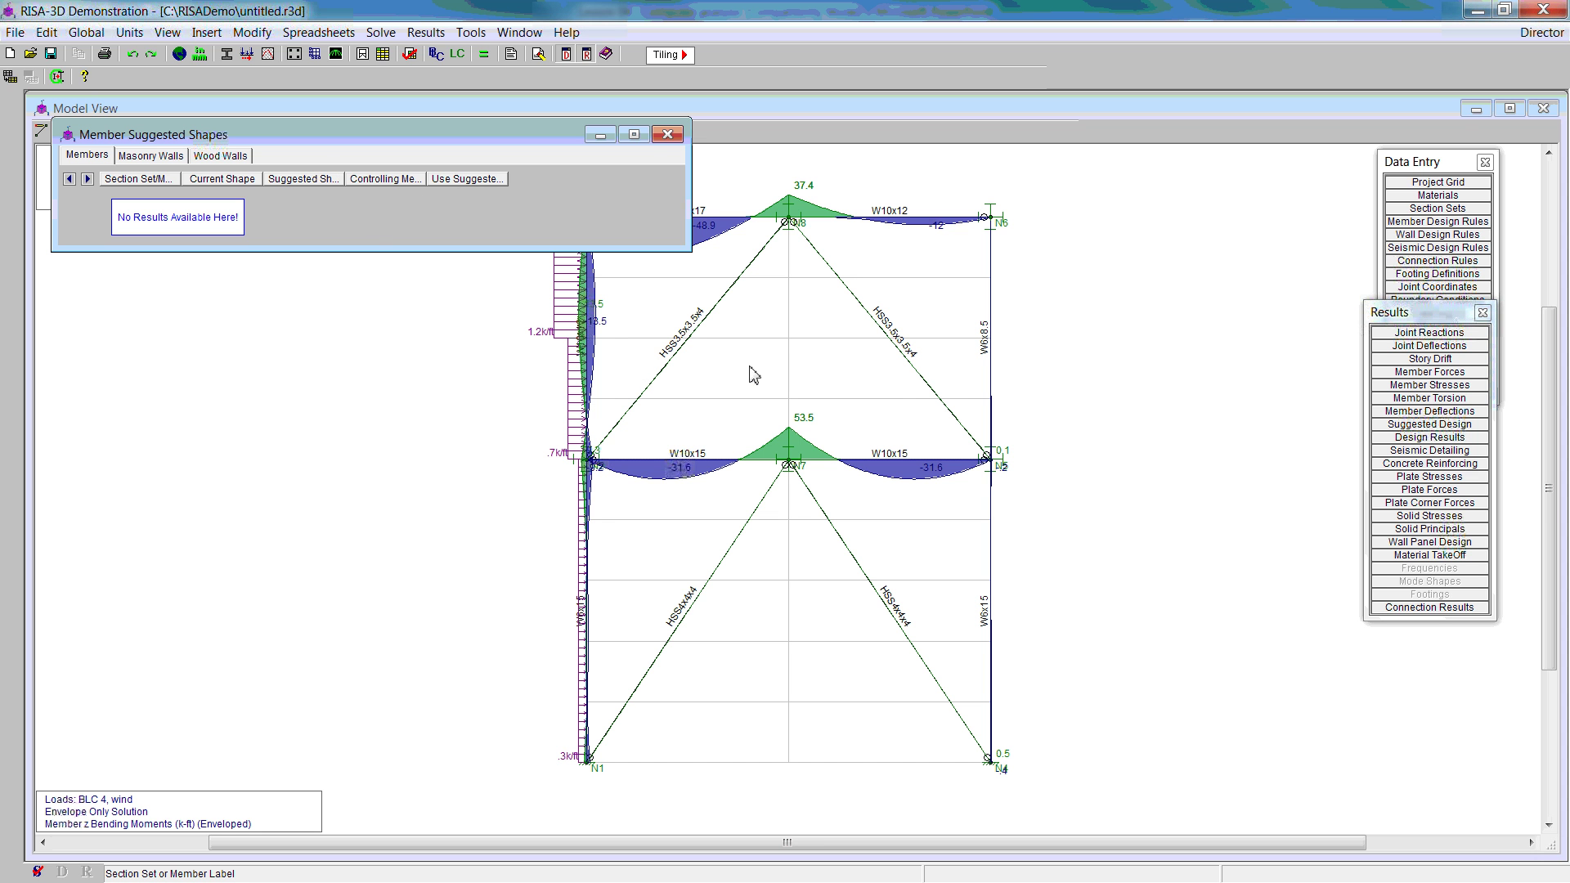
{"action": "left_click", "coordinate": [668, 134]}
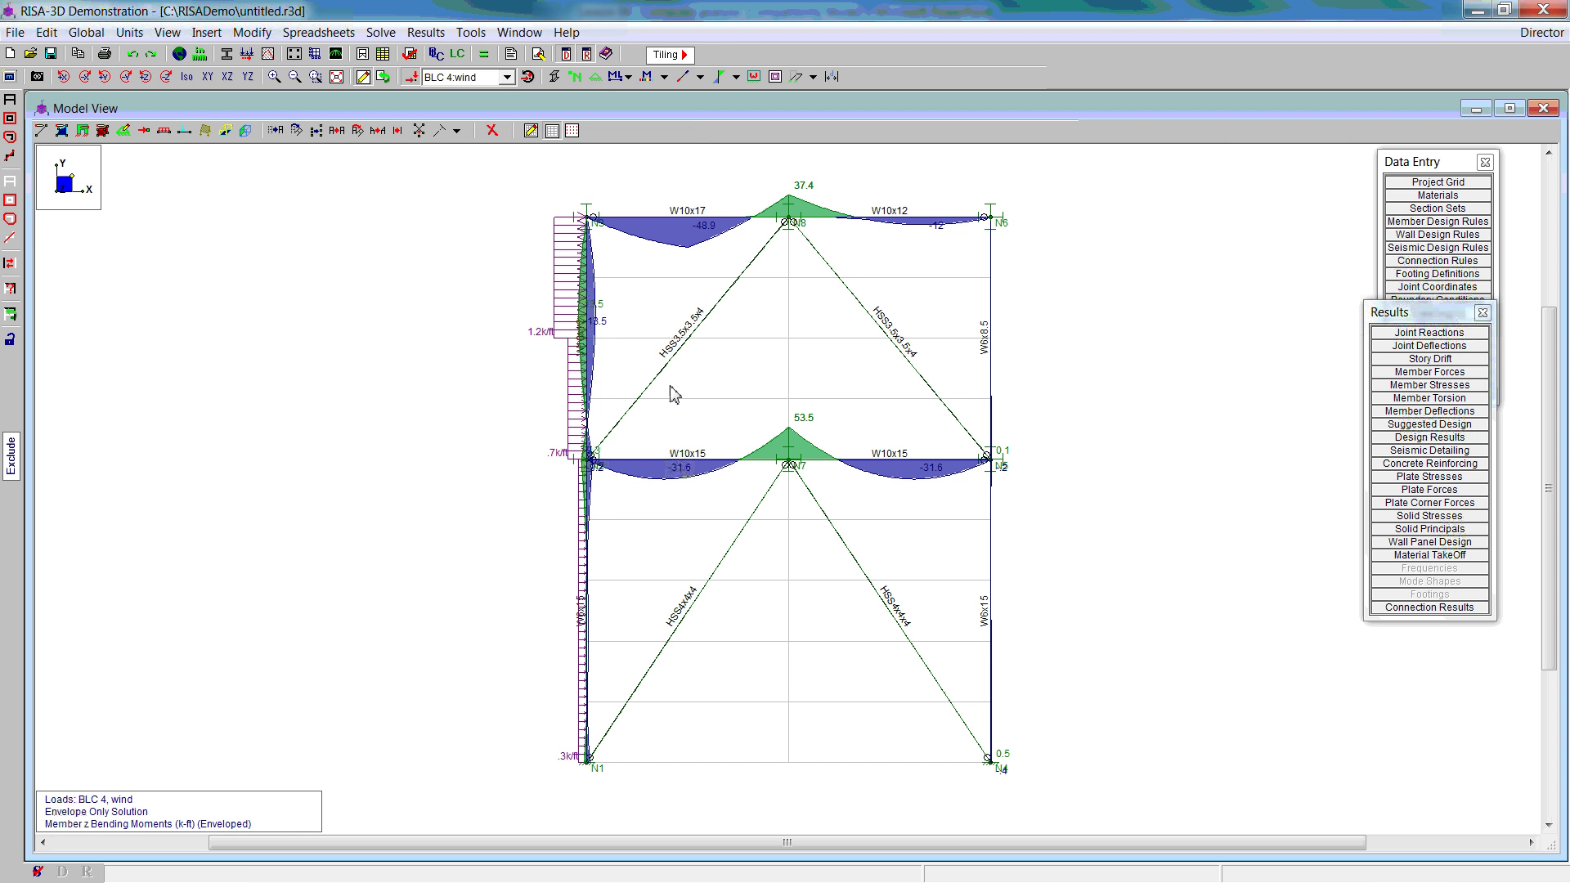